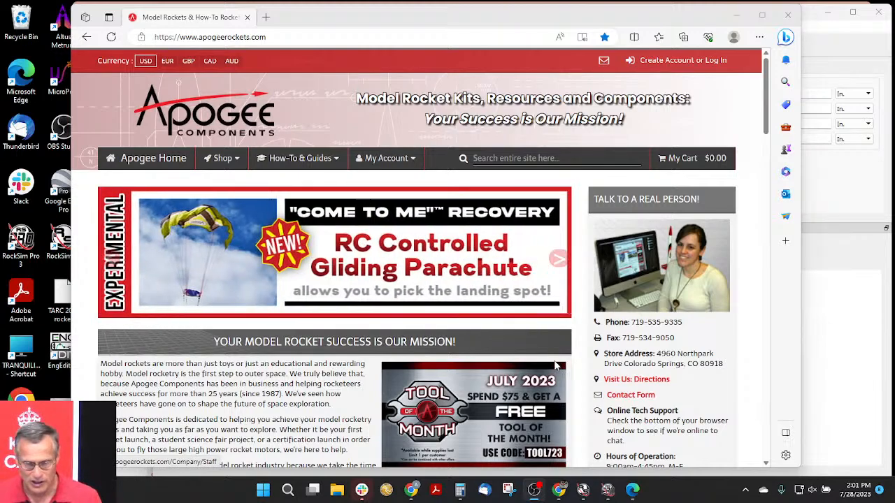
- Open the RockSim Live Training page from the free weekly training section of the Apogee Components home page
scroll(323, 222, down, 3)
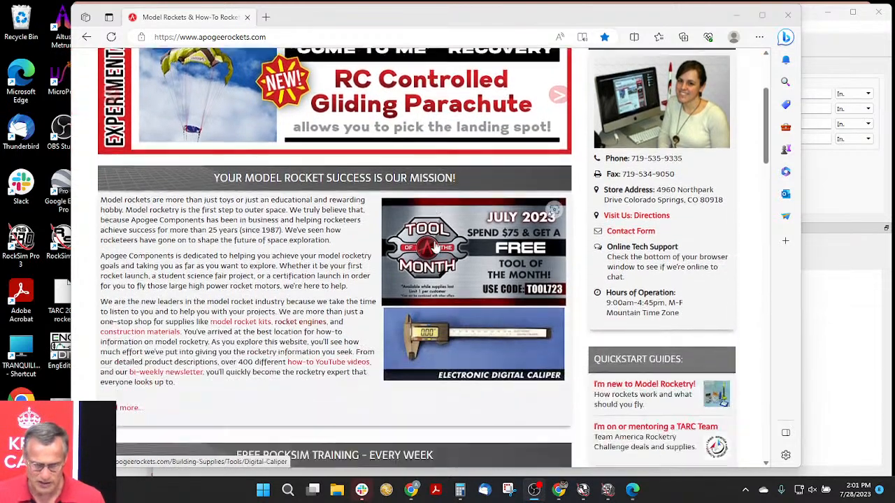
scroll(323, 223, down, 3)
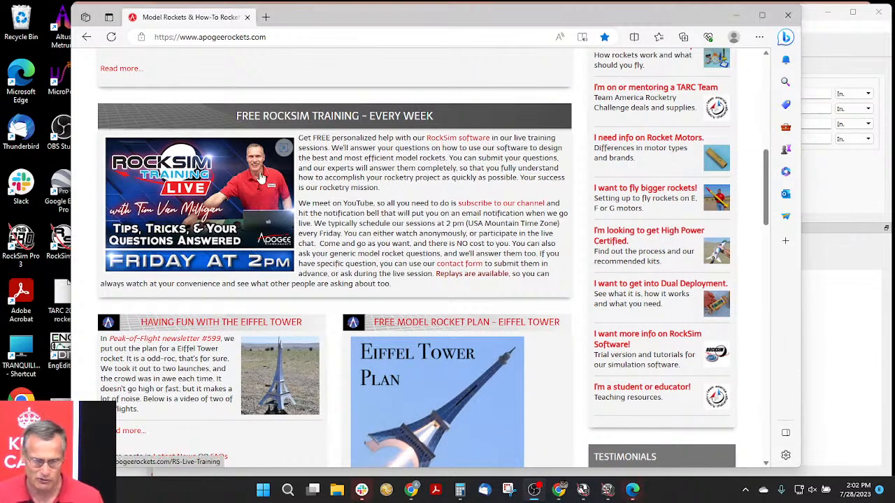
click(188, 188)
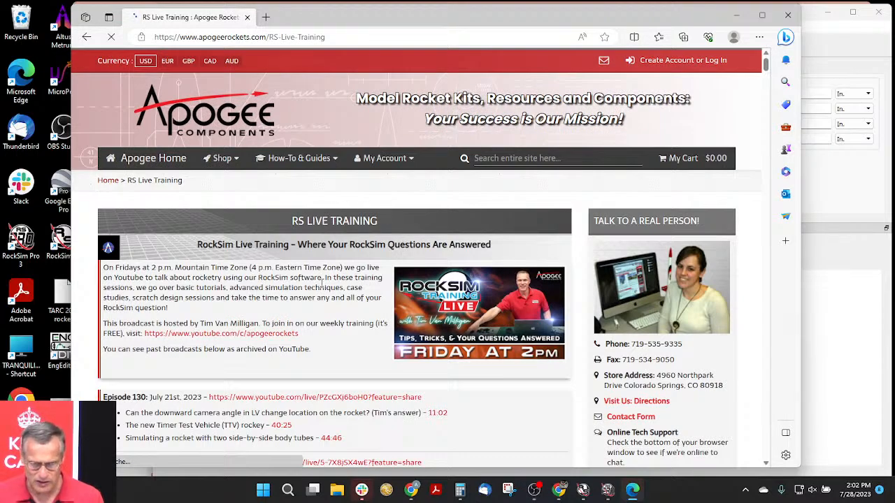
- Review the archived broadcasts, highlighting the Episode 130 topics on the Timer Test Vehicle and on two side-by-side body tubes
scroll(286, 278, down, 1)
scroll(287, 278, down, 2)
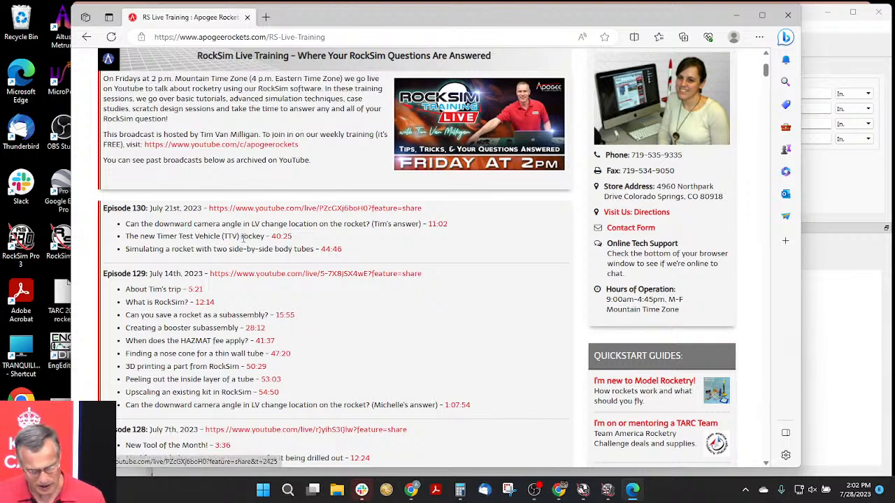
drag(239, 236, 262, 237)
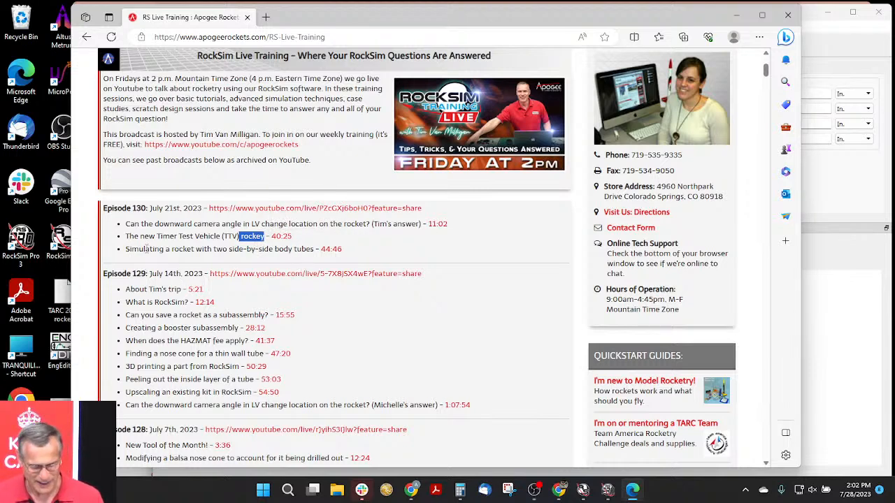
drag(146, 248, 267, 249)
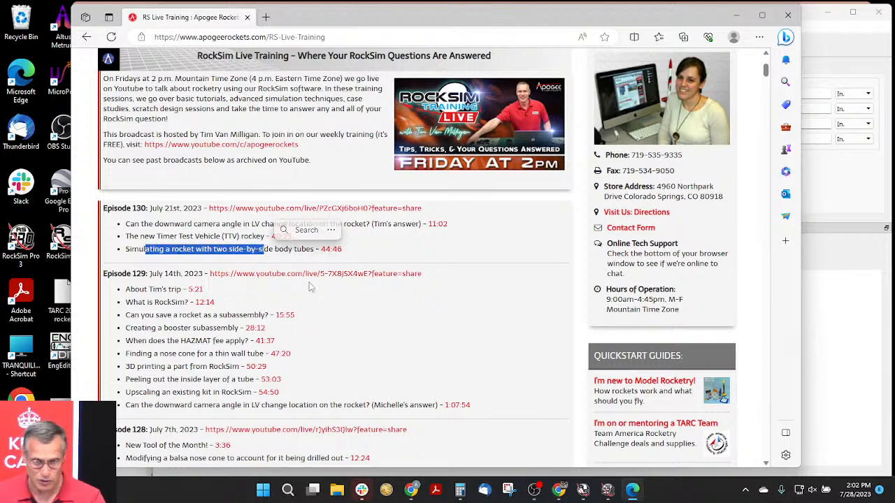
click(432, 239)
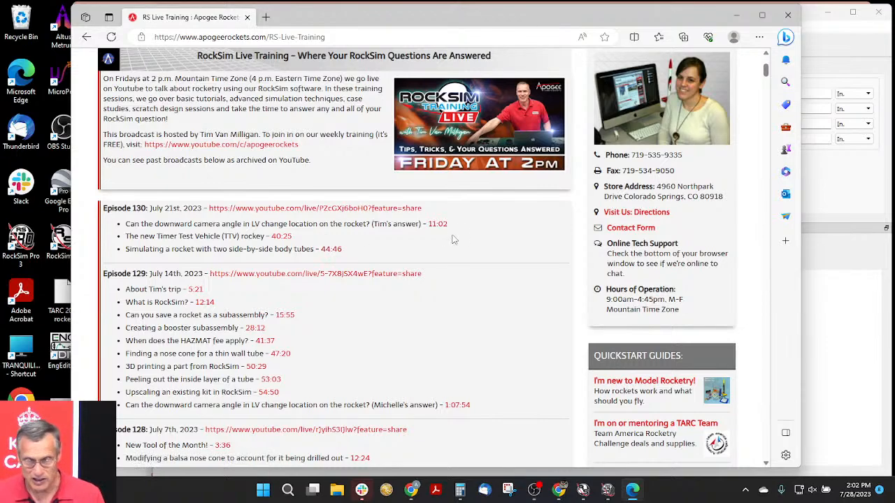
scroll(514, 269, up, 3)
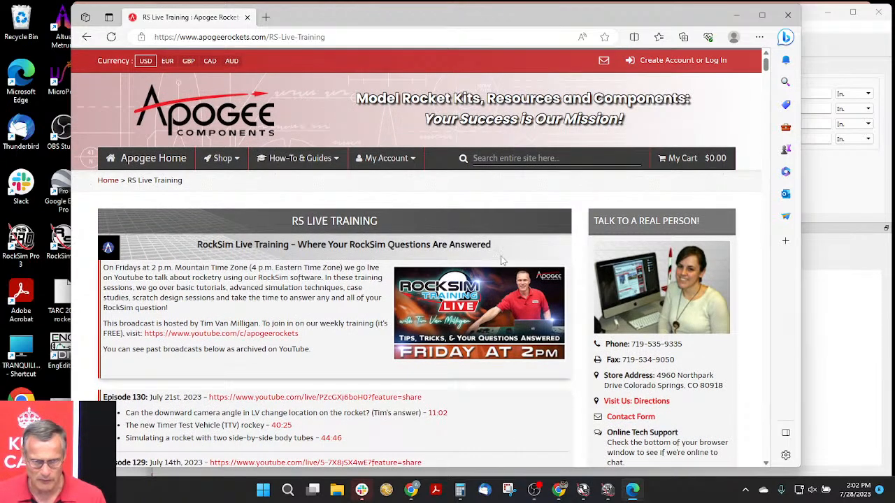
- Display the site's how-to resources for software to review the RockSim software and how-to links
click(296, 160)
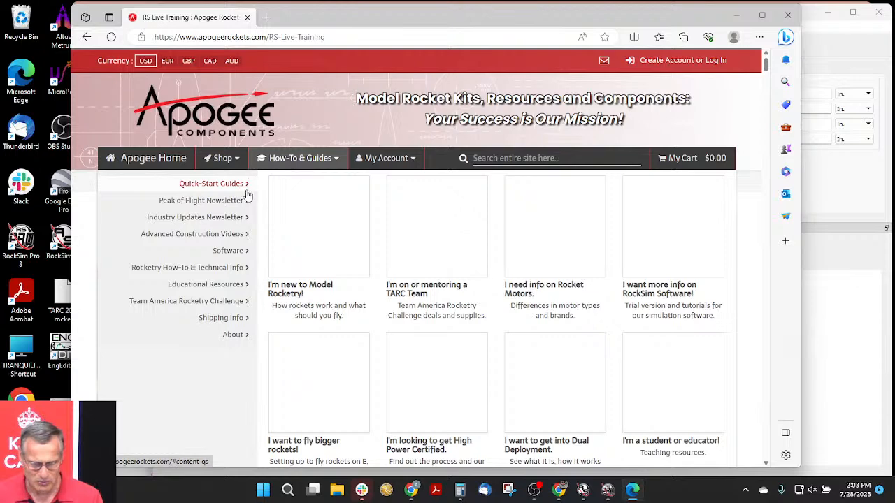
click(235, 253)
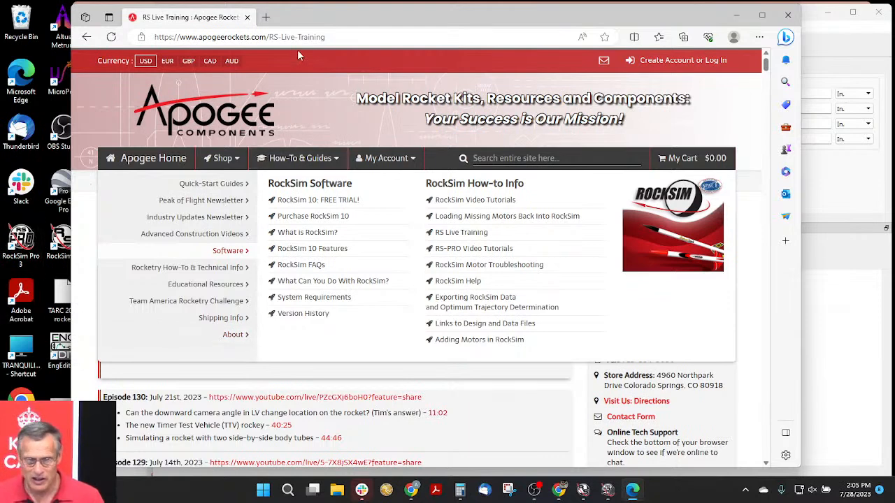
click(348, 37)
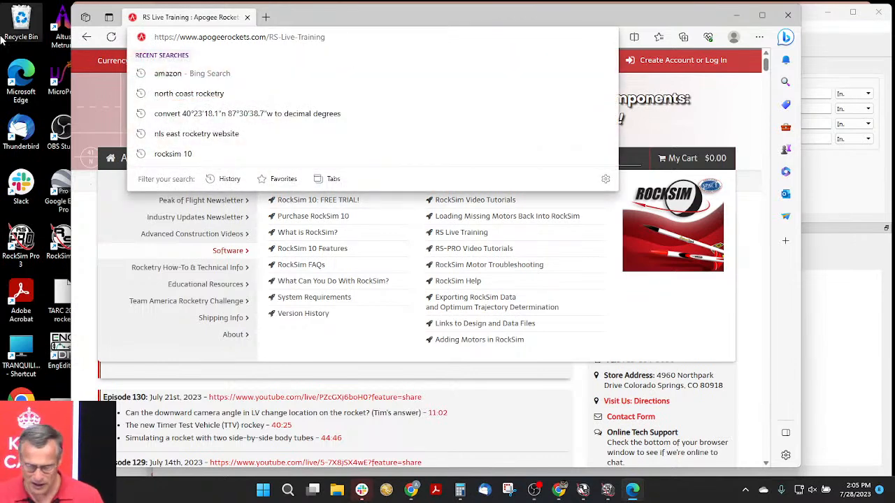
- Switch to RockSim, start opening a design file and browse the manufacturer folders in the RockSim 10 Designs folder
click(831, 260)
drag(382, 20, 308, 24)
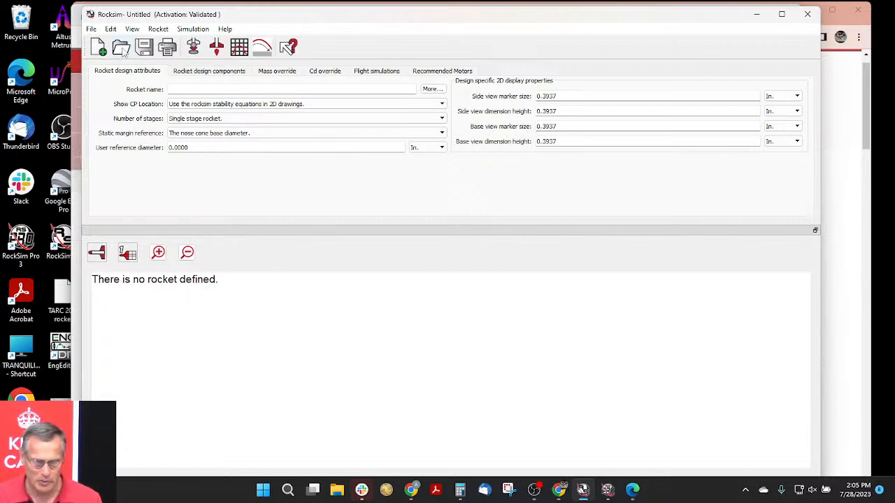
click(123, 54)
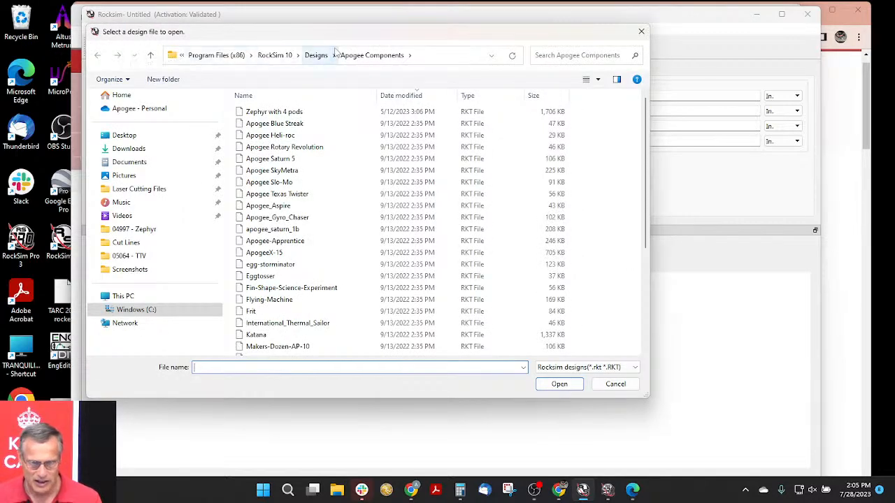
drag(360, 38, 375, 40)
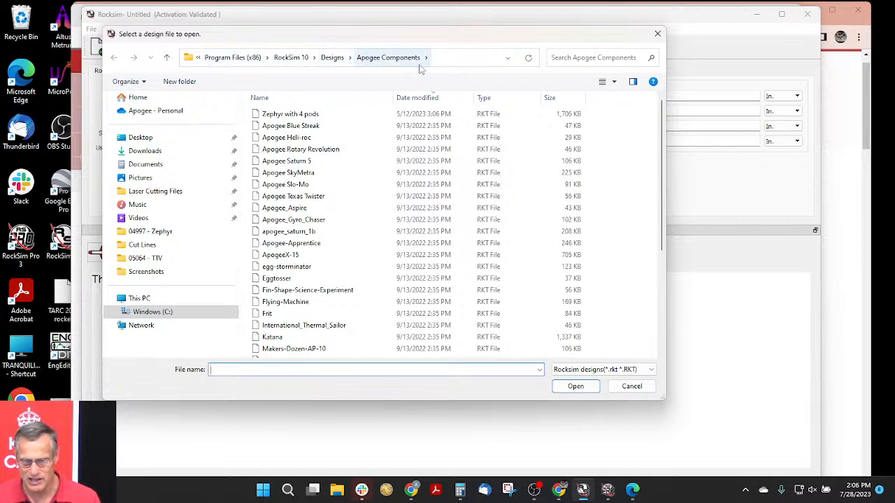
click(334, 60)
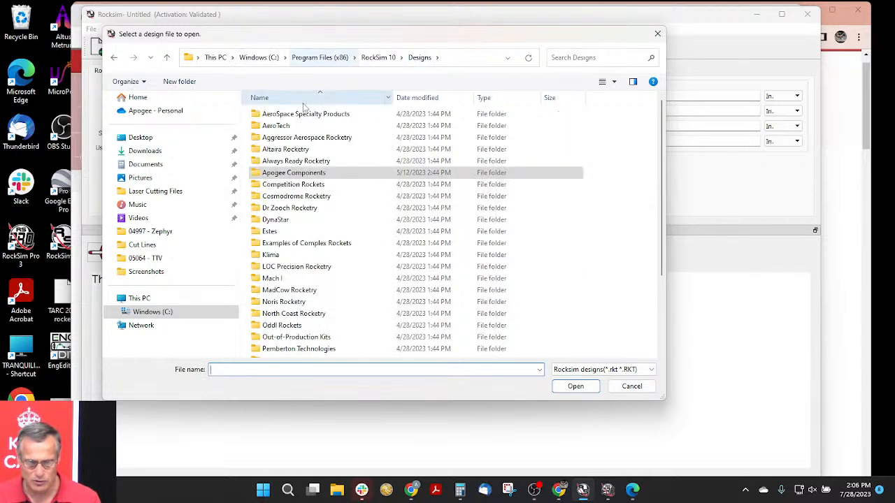
scroll(280, 238, down, 3)
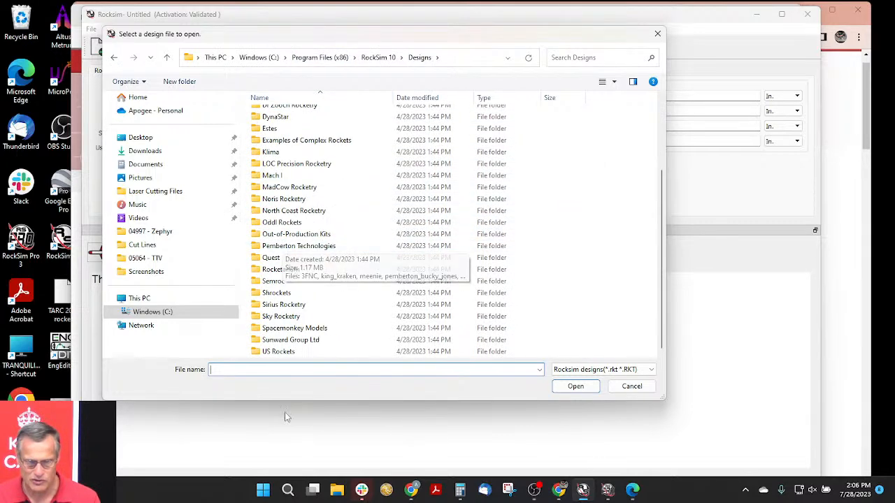
scroll(305, 321, up, 3)
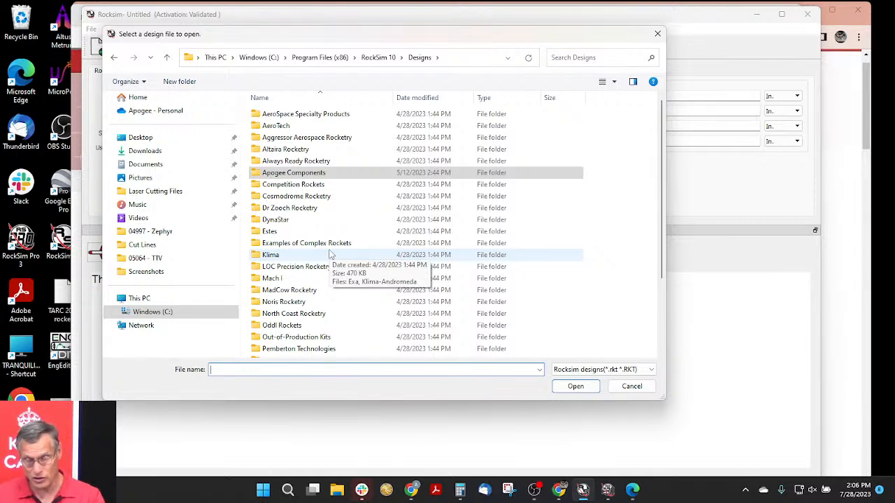
- Open the NEMSAR rocket design from the Apogee Components folder
click(314, 175)
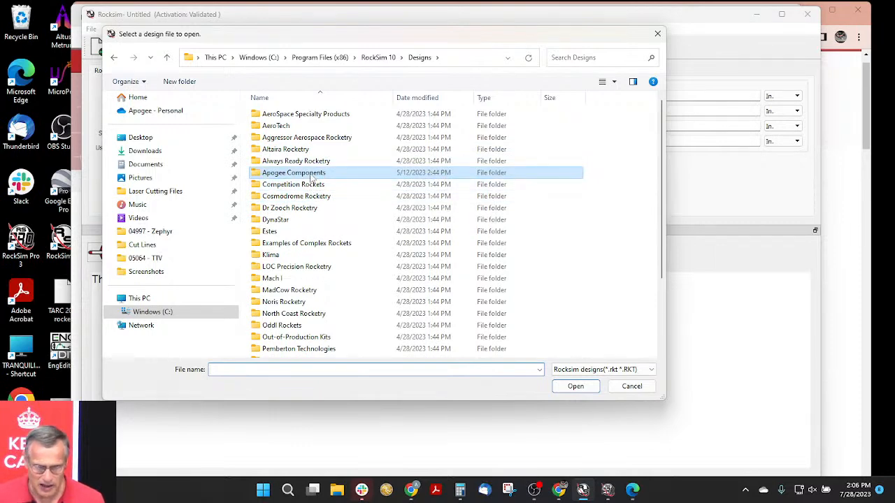
double_click(312, 178)
scroll(322, 238, down, 3)
scroll(321, 243, down, 2)
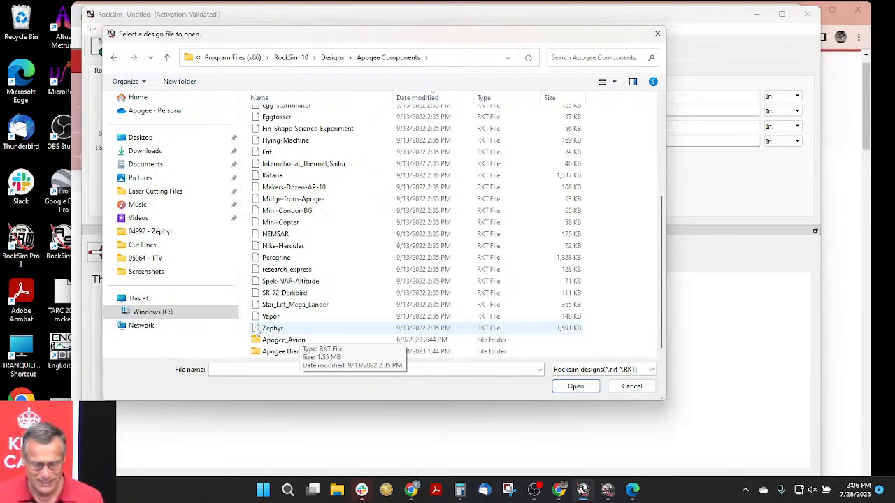
click(278, 238)
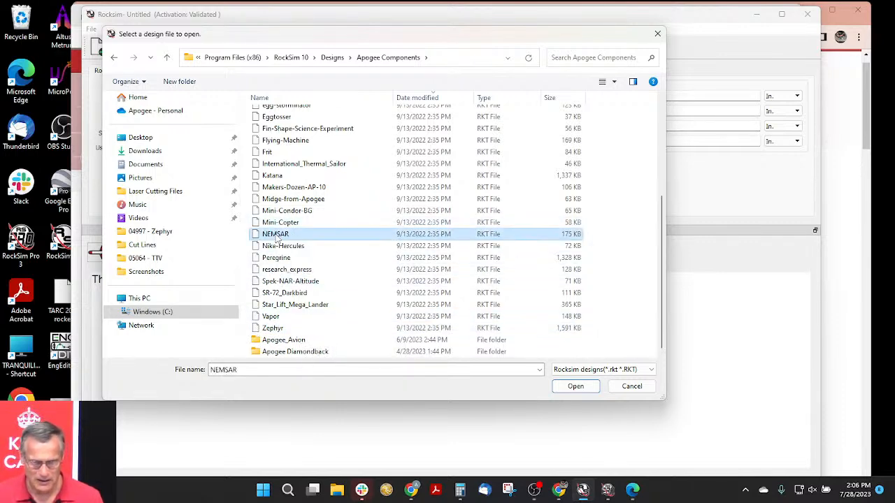
double_click(276, 236)
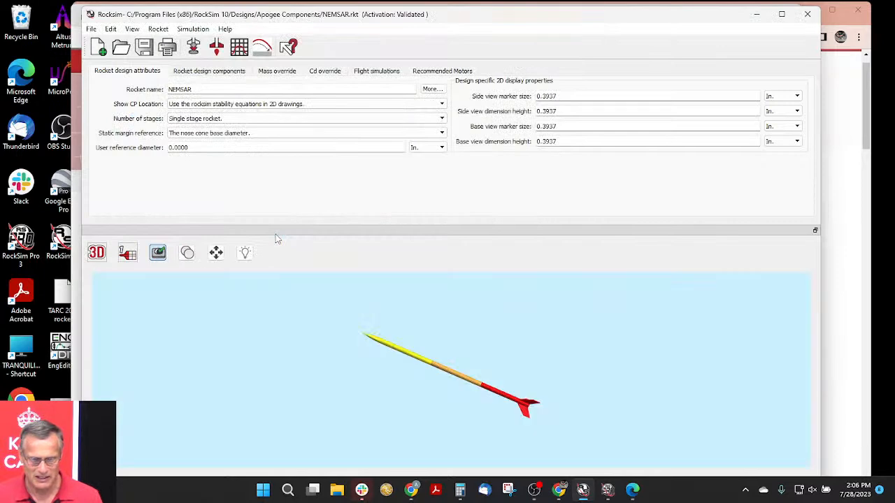
- Inspect the NEMSAR rocket in 3D from behind, into the open tail end, and along its full side
drag(473, 408, 407, 301)
drag(598, 359, 280, 363)
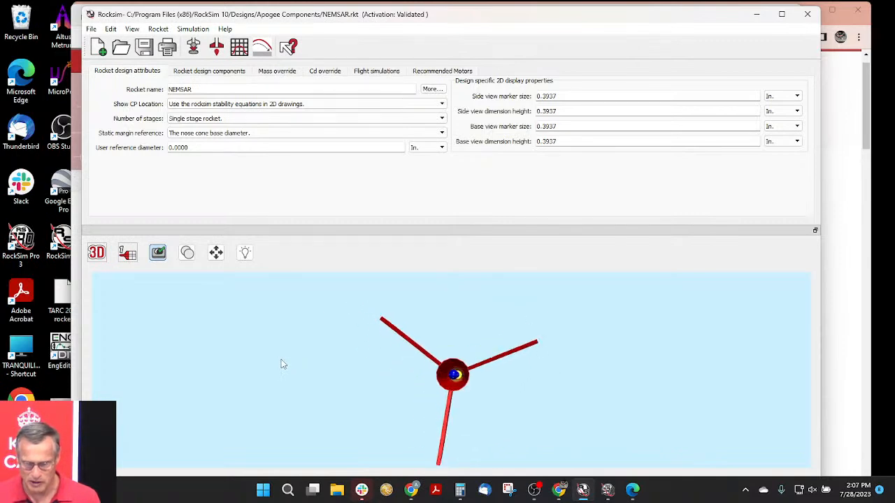
scroll(281, 359, up, 5)
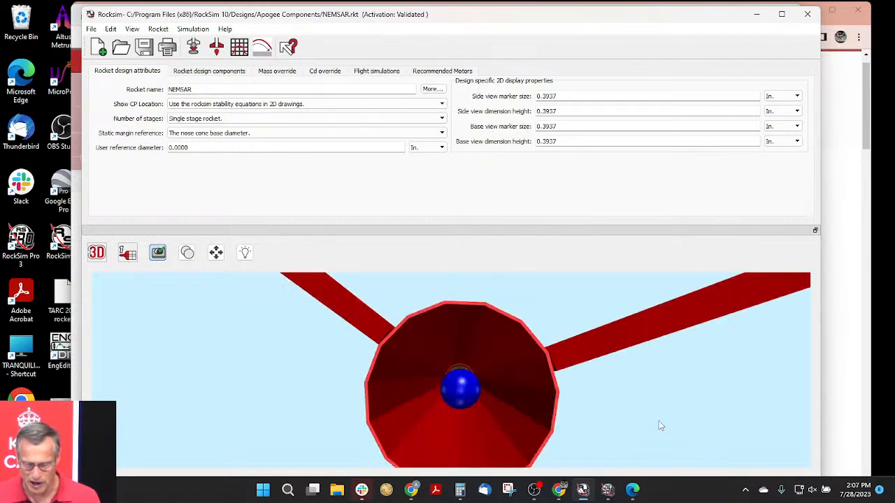
mouse_move(580, 413)
mouse_down()
mouse_move(589, 409)
mouse_move(571, 412)
mouse_move(579, 412)
mouse_move(577, 399)
mouse_up()
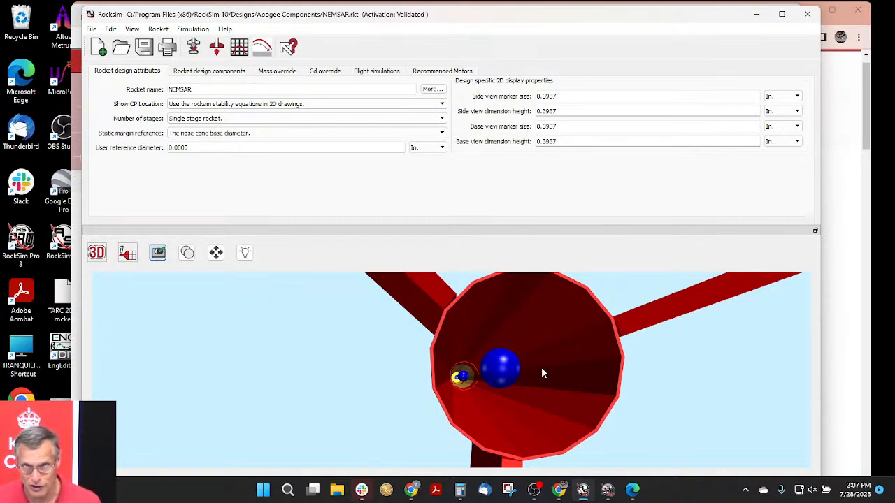
drag(537, 370, 697, 365)
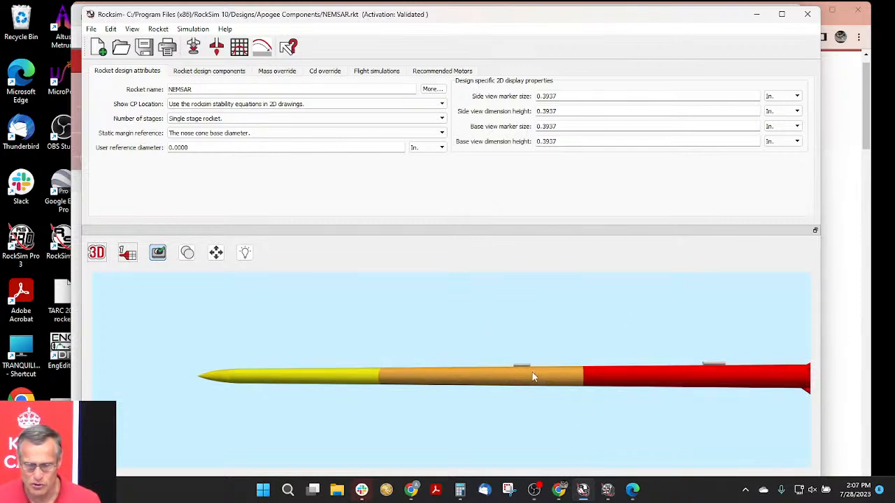
drag(530, 385, 628, 445)
mouse_move(610, 393)
mouse_down()
mouse_move(609, 418)
mouse_move(603, 406)
mouse_up()
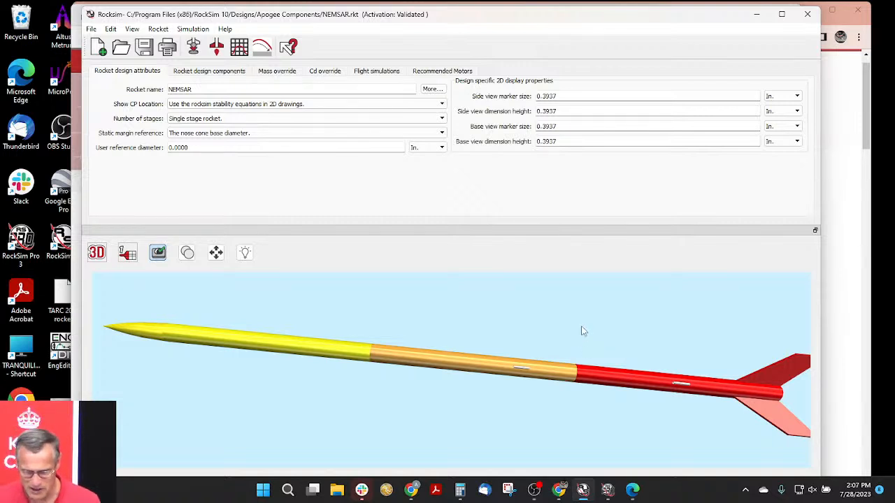
drag(371, 309, 707, 362)
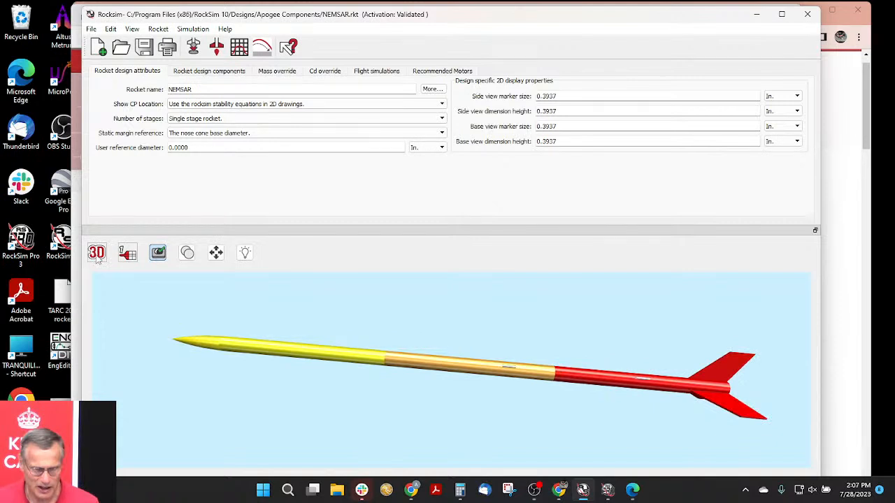
- Switch the rocket display to the 2D side view and examine the fins, centering rings and motor mount at the tail
click(98, 255)
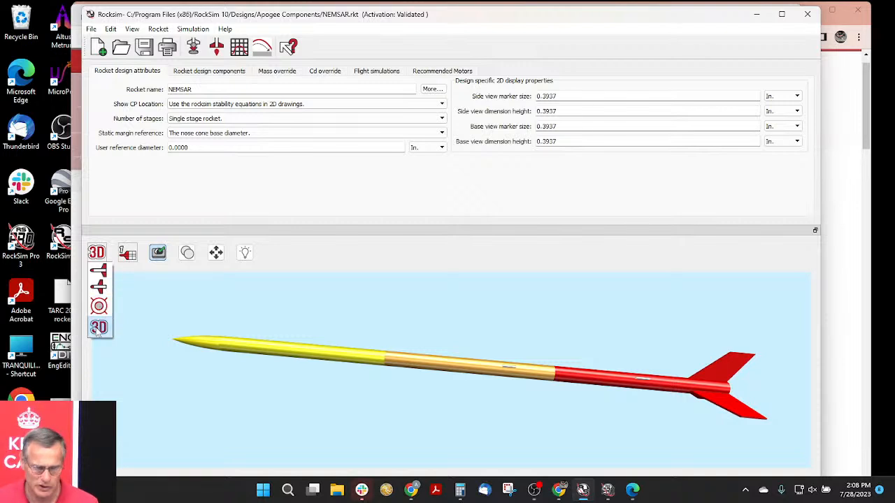
click(99, 272)
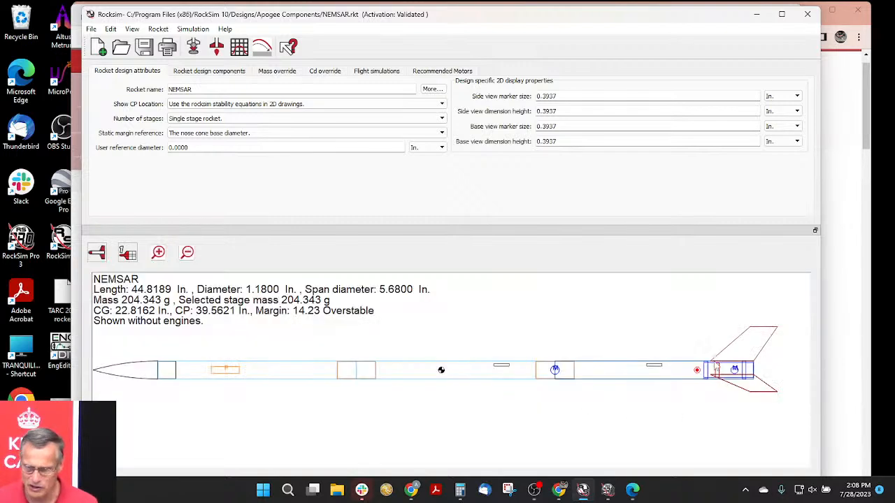
scroll(560, 361, up, 2)
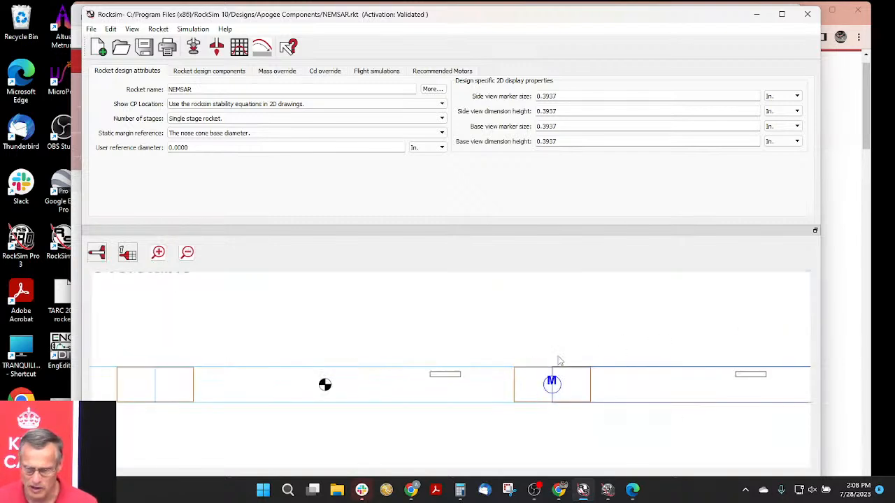
drag(569, 344, 312, 349)
drag(672, 345, 464, 349)
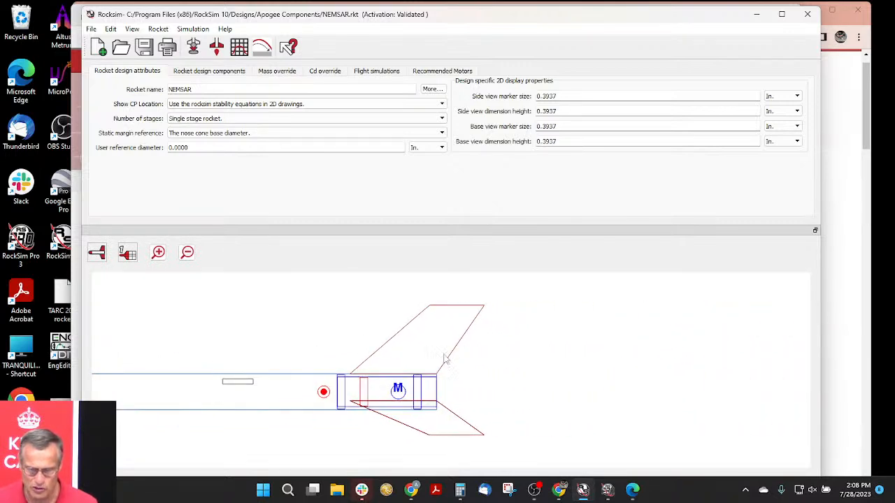
scroll(445, 355, up, 3)
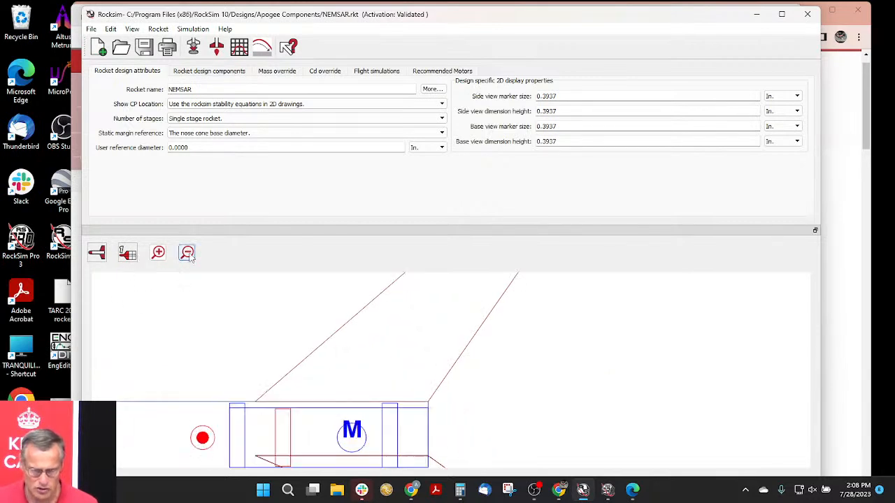
mouse_move(314, 360)
mouse_down()
mouse_move(443, 398)
mouse_move(311, 398)
mouse_move(386, 393)
mouse_move(326, 382)
mouse_move(375, 391)
mouse_move(312, 390)
mouse_move(331, 390)
mouse_up()
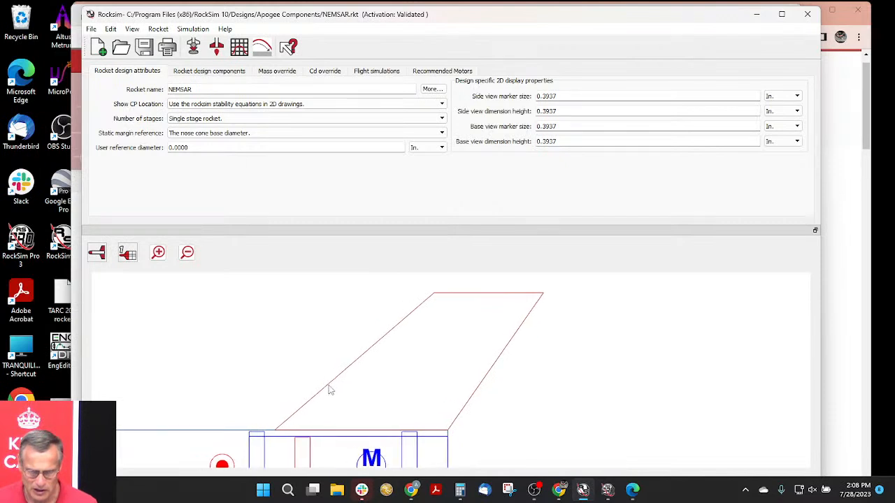
scroll(331, 390, up, 2)
scroll(301, 405, up, 3)
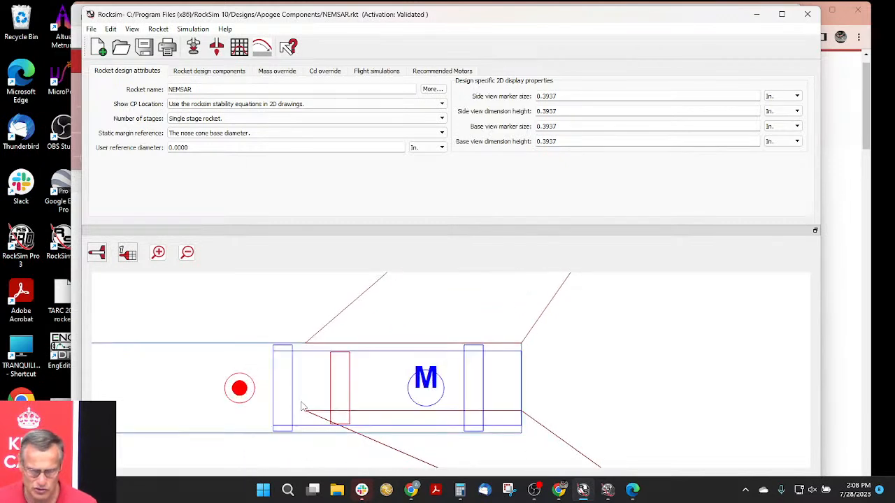
scroll(304, 407, up, 1)
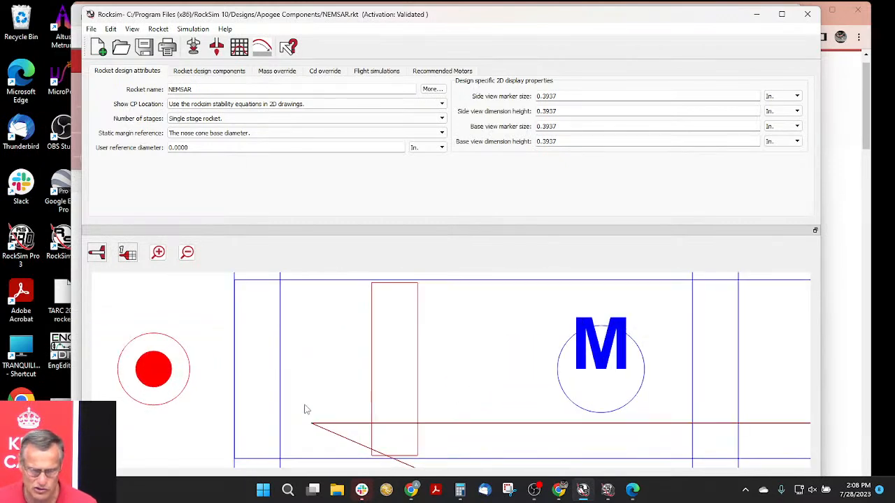
- Examine how the fins meet the body tube around the motor mount, from close up and farther out, and restore the original zoom
scroll(304, 409, down, 4)
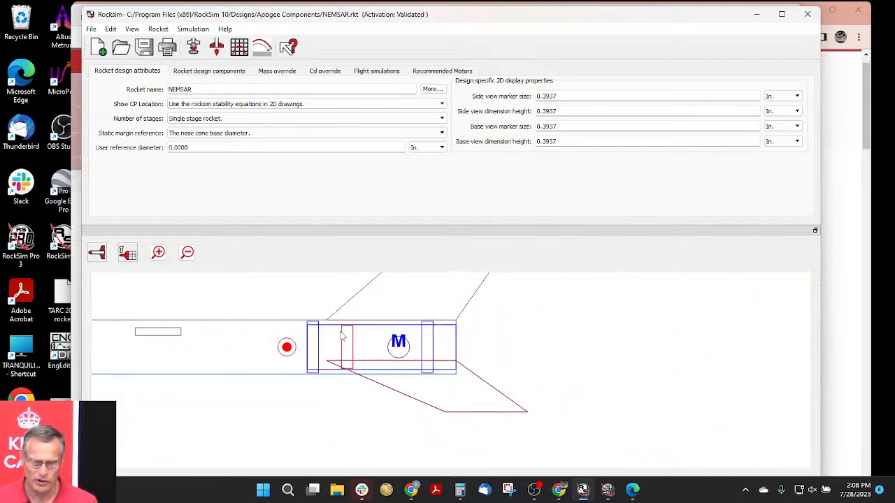
drag(369, 324, 379, 395)
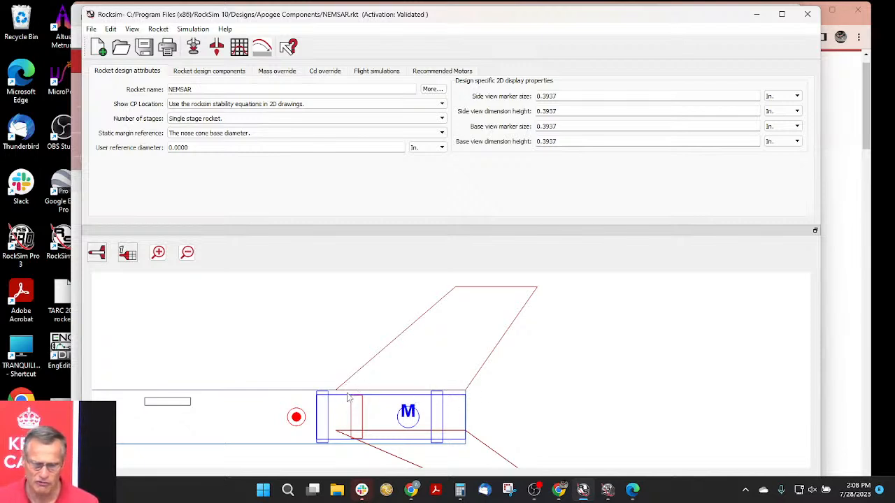
scroll(433, 396, up, 5)
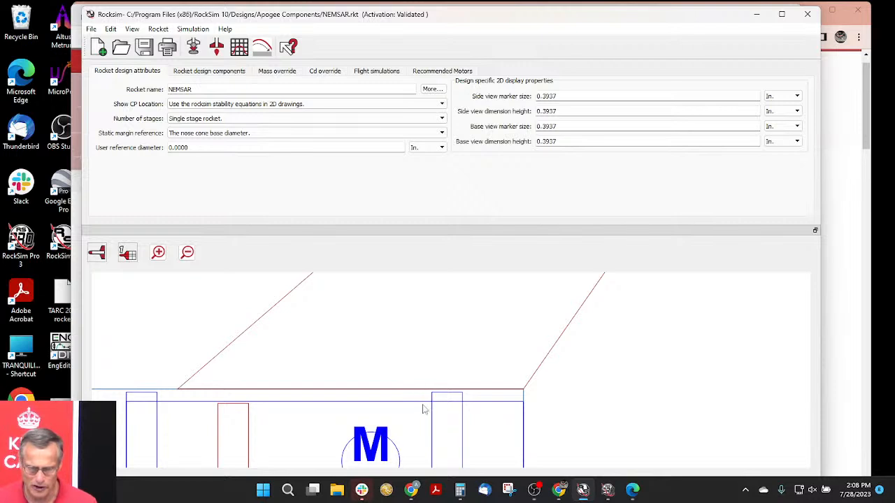
scroll(366, 386, down, 4)
scroll(365, 387, down, 2)
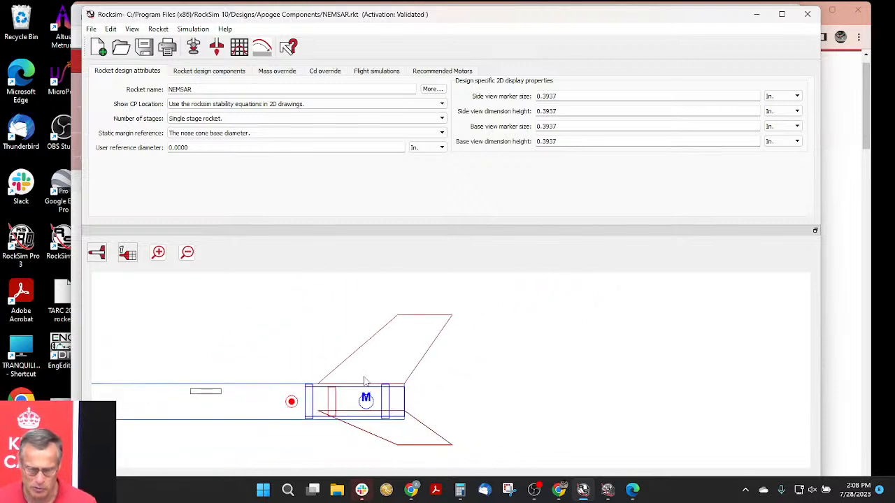
drag(371, 374, 457, 372)
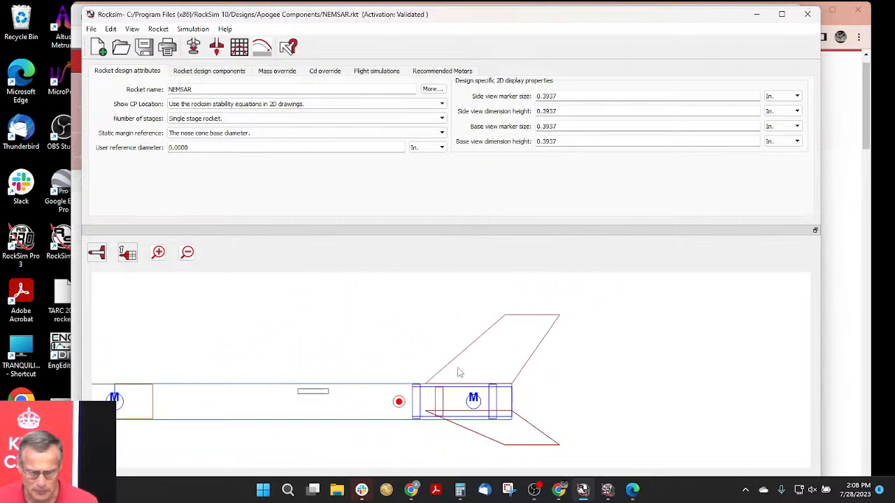
right_click(455, 370)
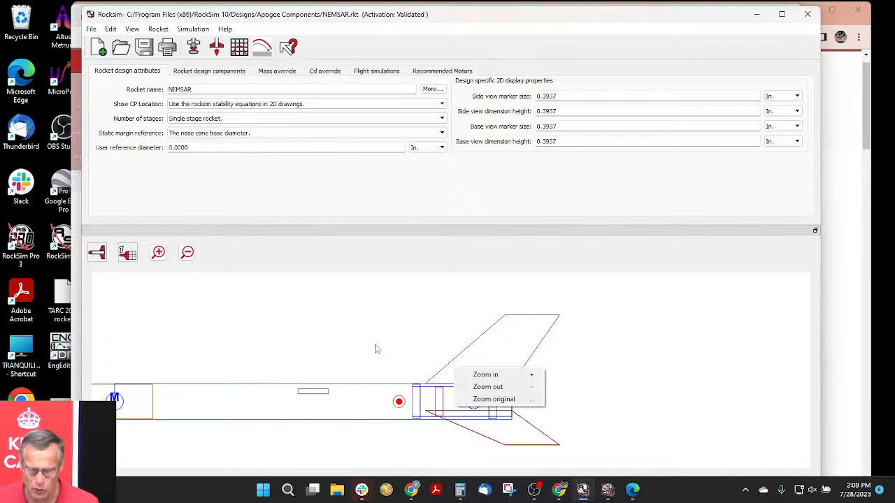
click(496, 401)
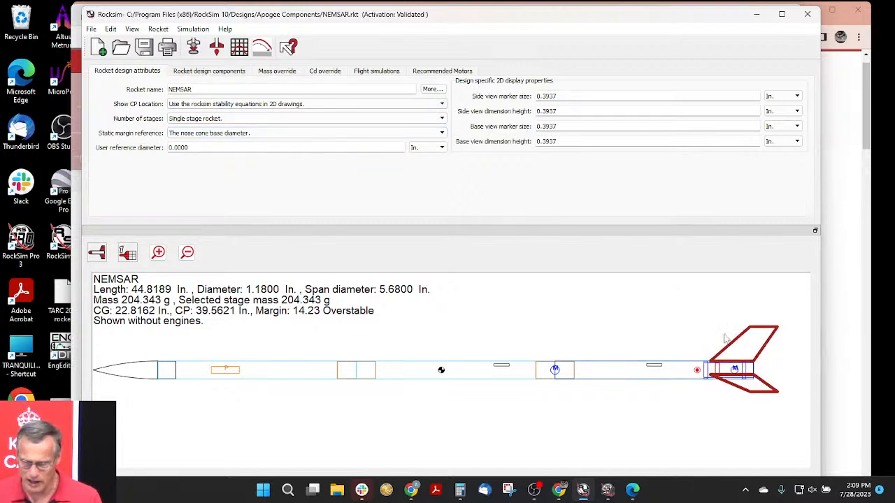
- Show the rocket's component list and match the fin set, rear body tube and middle body tube with their parts in the drawing
click(210, 71)
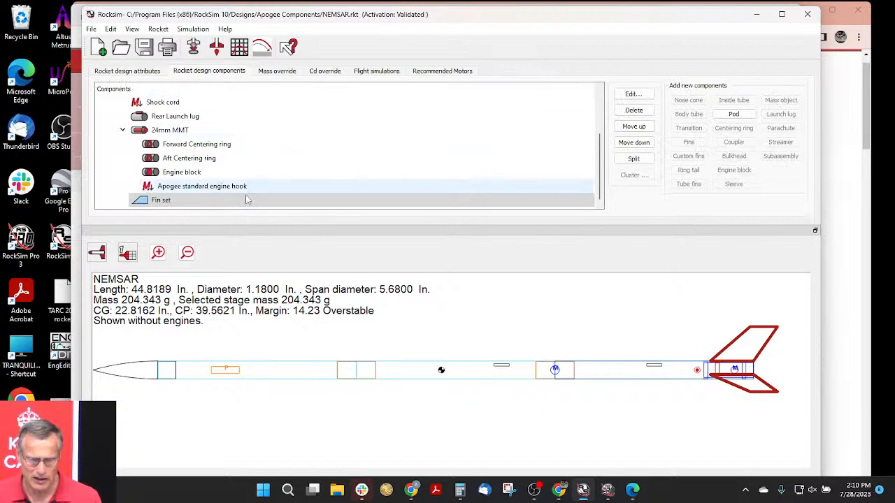
click(183, 202)
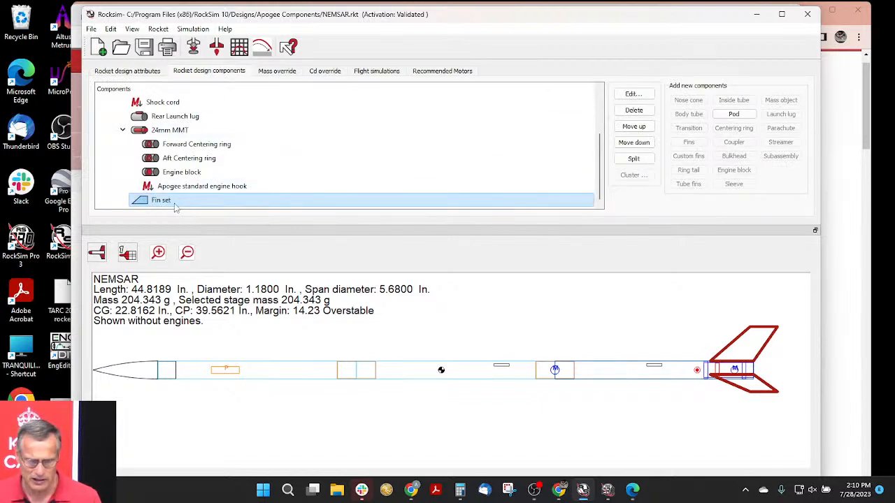
click(605, 368)
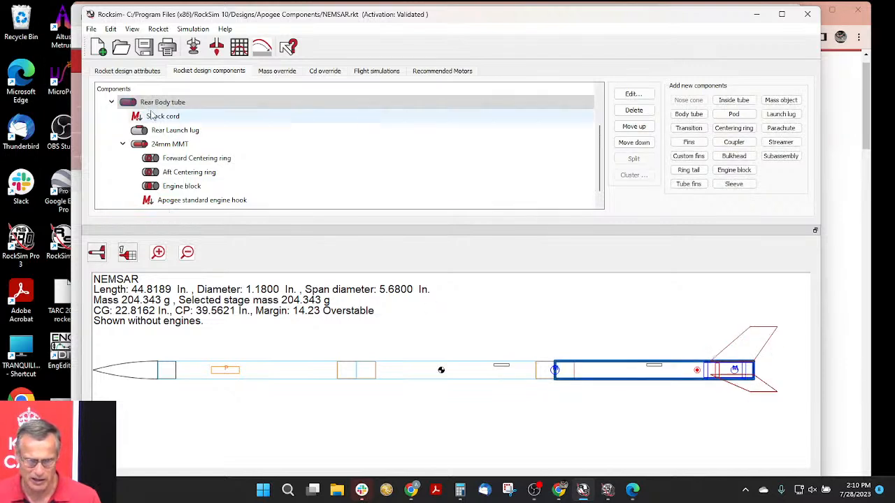
scroll(210, 154, down, 1)
scroll(203, 168, up, 2)
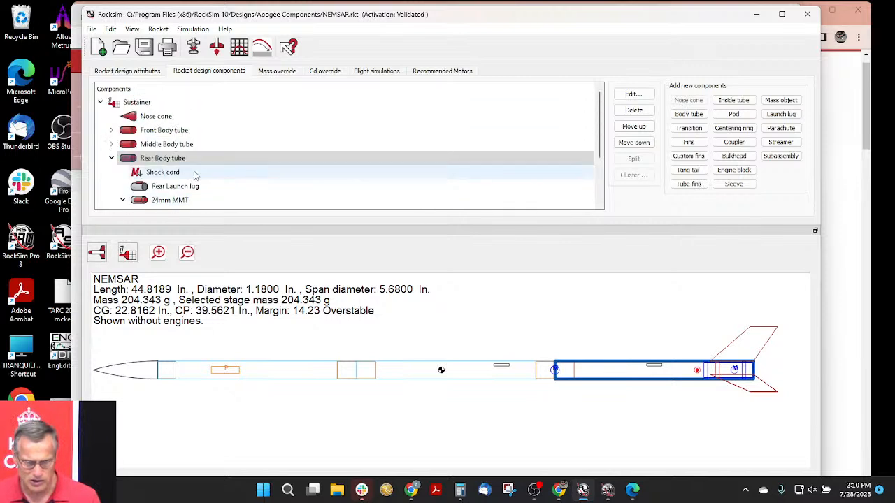
scroll(206, 147, down, 2)
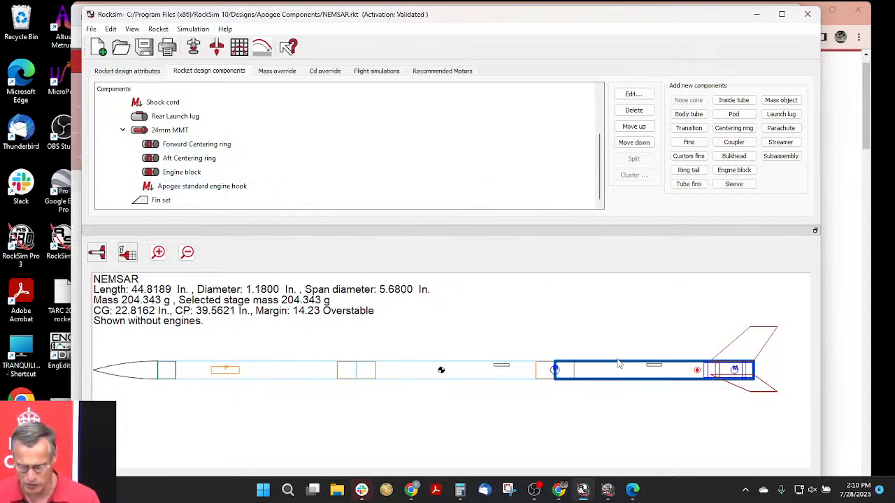
click(429, 366)
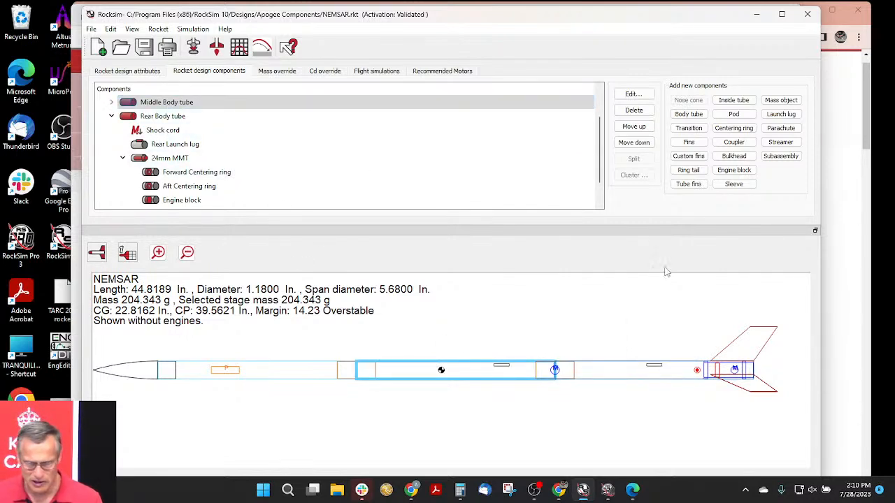
- Open the fin set for editing and change its fin shape to Elliptical
click(748, 330)
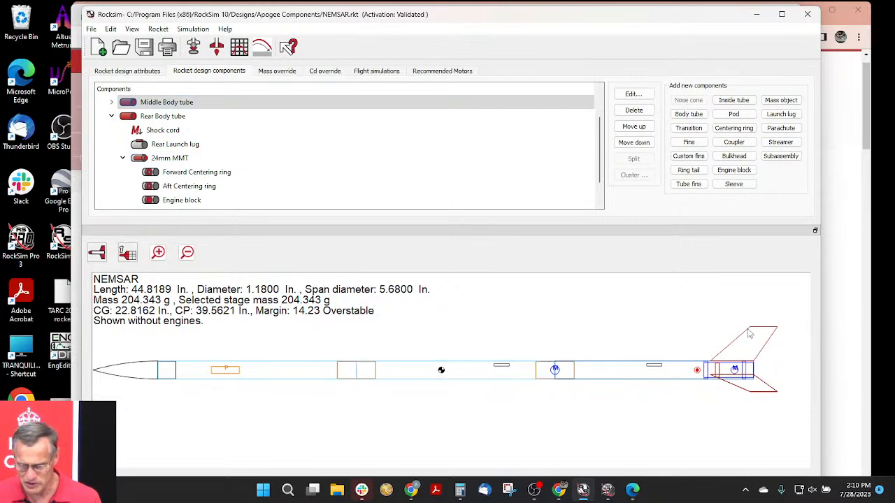
click(758, 333)
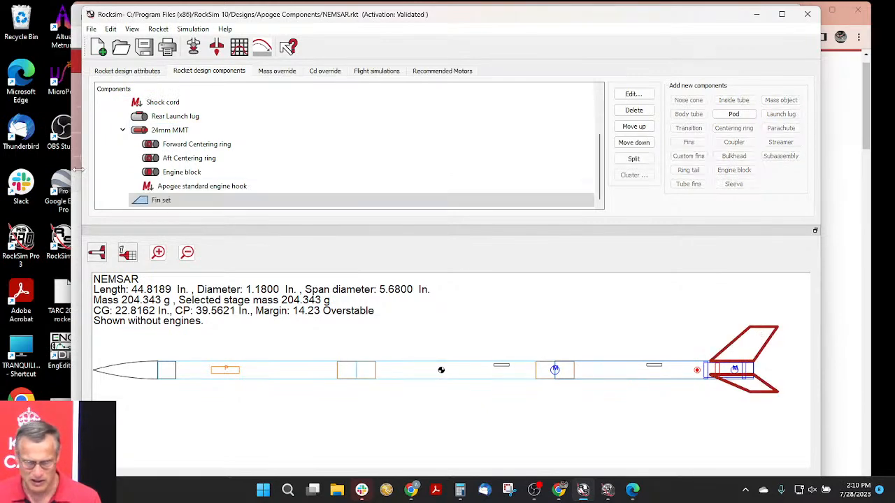
double_click(155, 201)
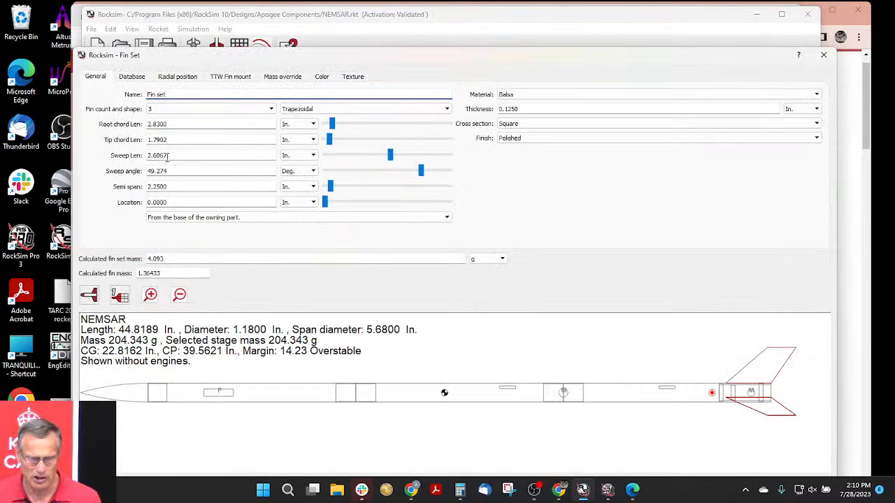
drag(183, 56, 179, 26)
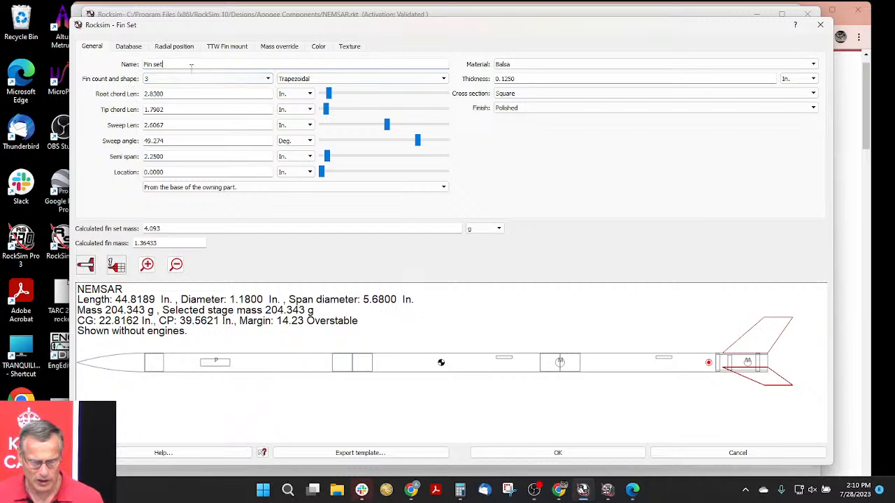
click(307, 79)
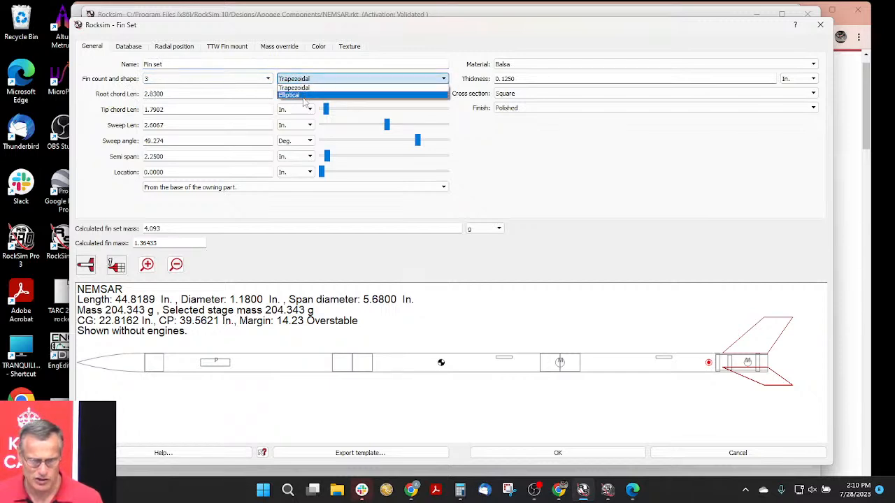
click(303, 96)
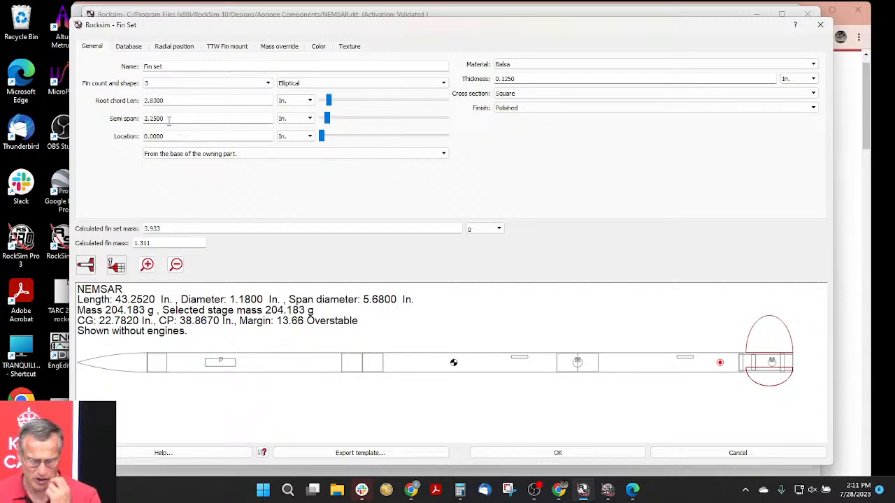
- Set the elliptical fins' semi span to 2.83 in
drag(167, 118, 153, 118)
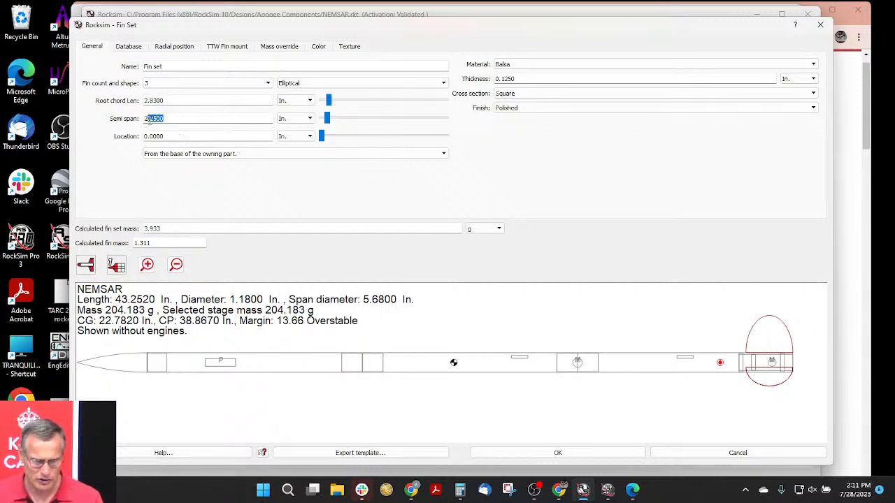
text(2)
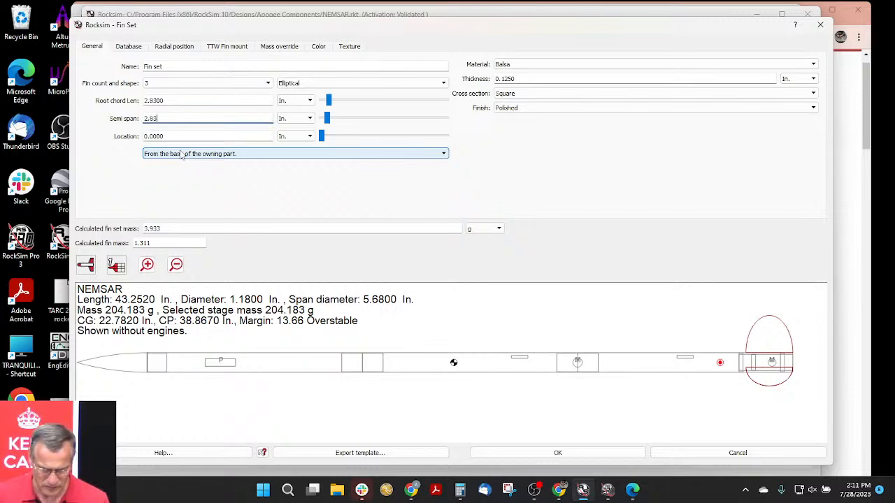
text(.83)
key(Tab)
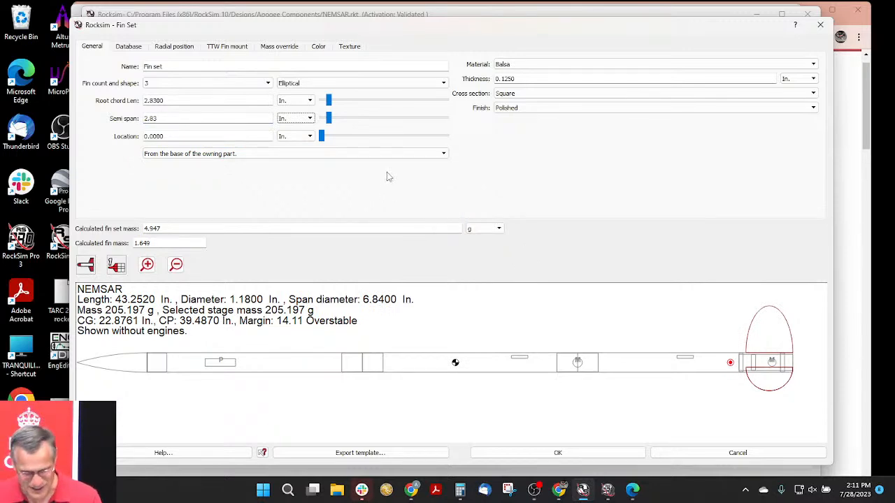
- Set the semi span to 1.415 in, half the root chord length, for semicircular fins
drag(162, 118, 135, 119)
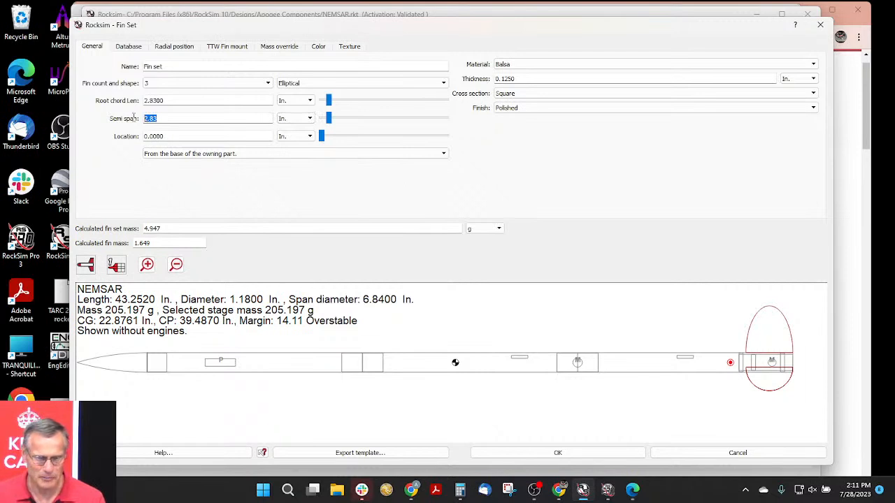
text(1.415)
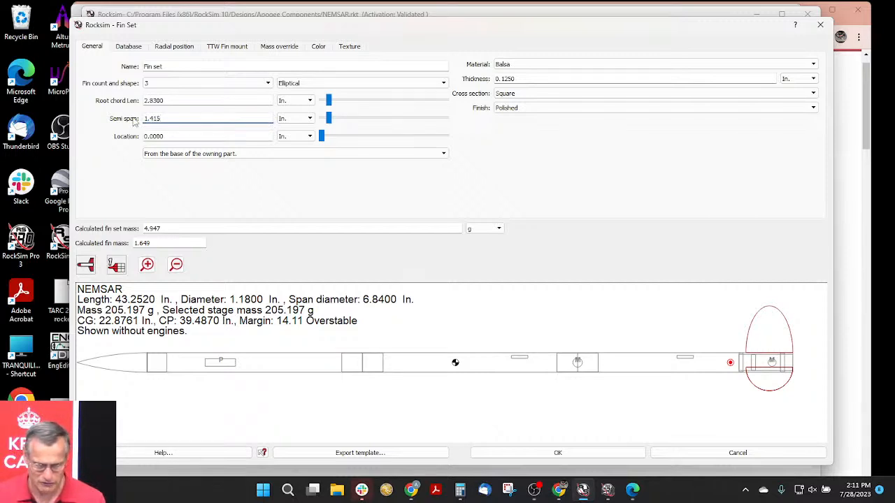
key(Tab)
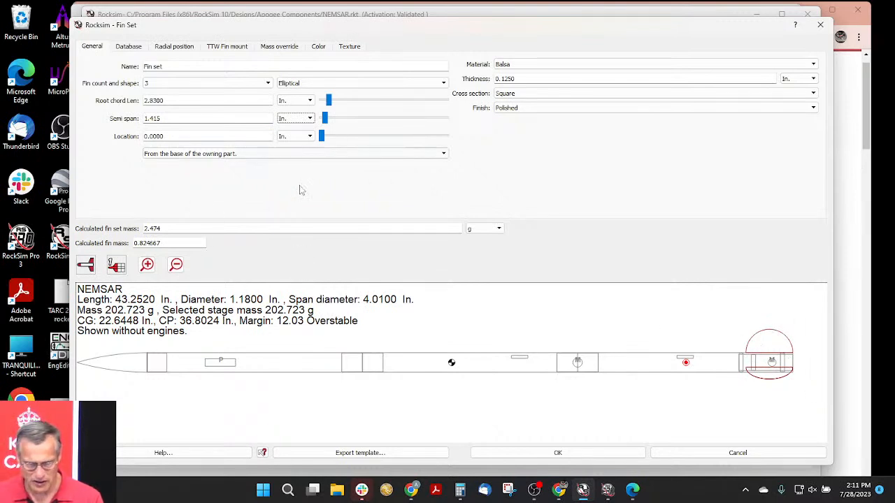
- Set the fin count to 4 and inspect the elliptical fins at the rocket's tail
click(172, 83)
click(172, 116)
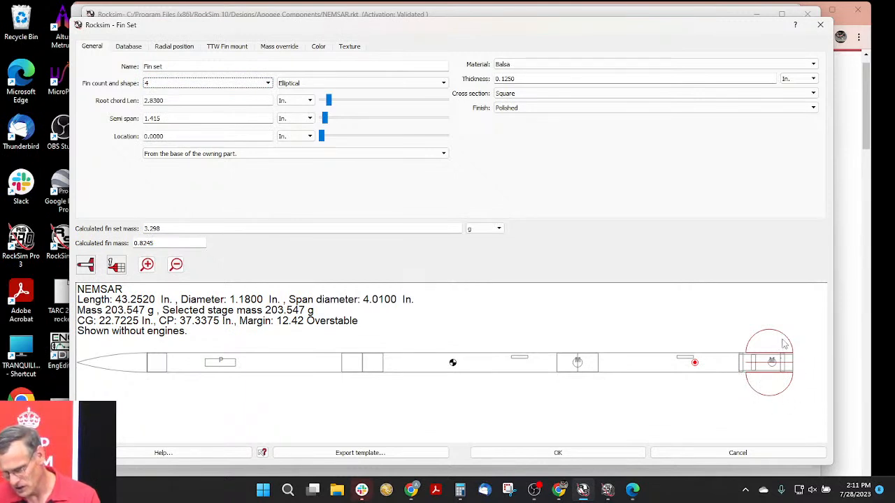
scroll(782, 342, up, 2)
mouse_move(575, 352)
mouse_down()
mouse_move(536, 331)
mouse_move(371, 331)
mouse_move(301, 312)
mouse_move(490, 311)
mouse_up()
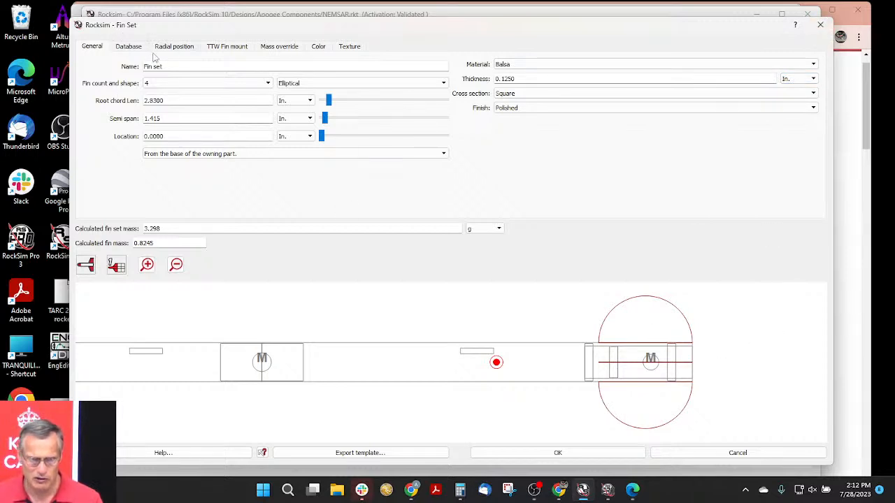
- Switch the fin shape back to Trapezoidal and close the fin set editor without saving the changes
click(326, 84)
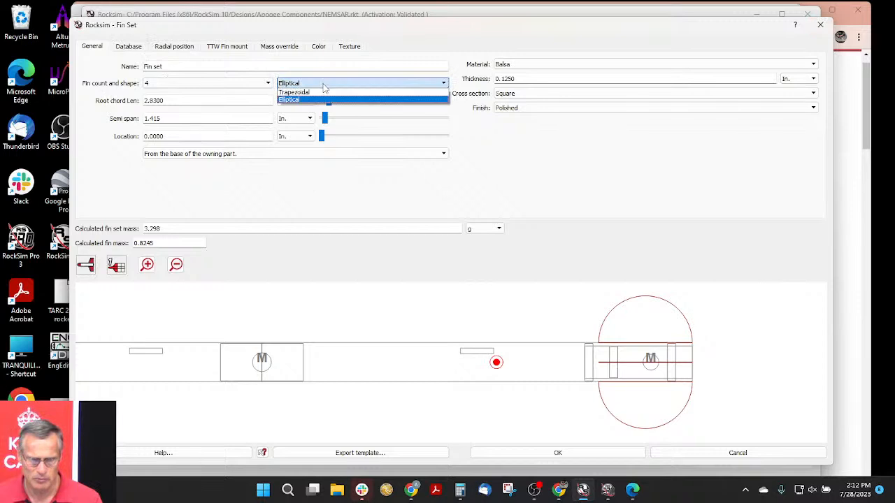
click(324, 92)
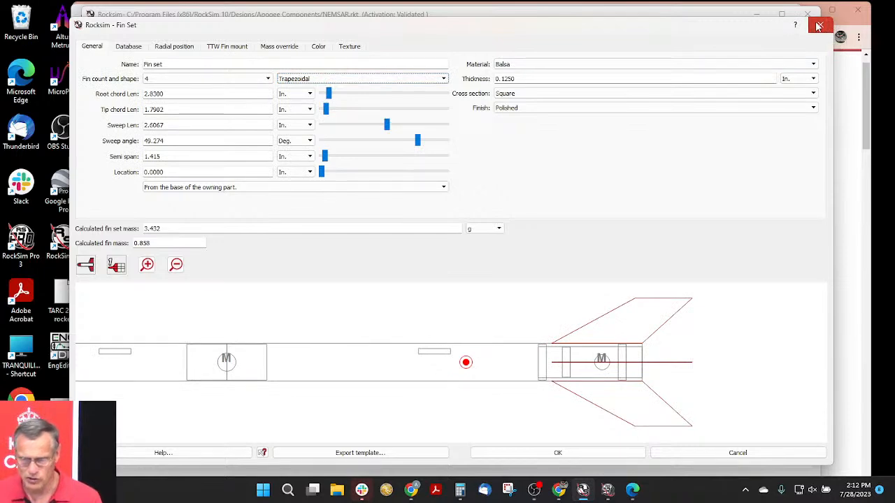
click(818, 26)
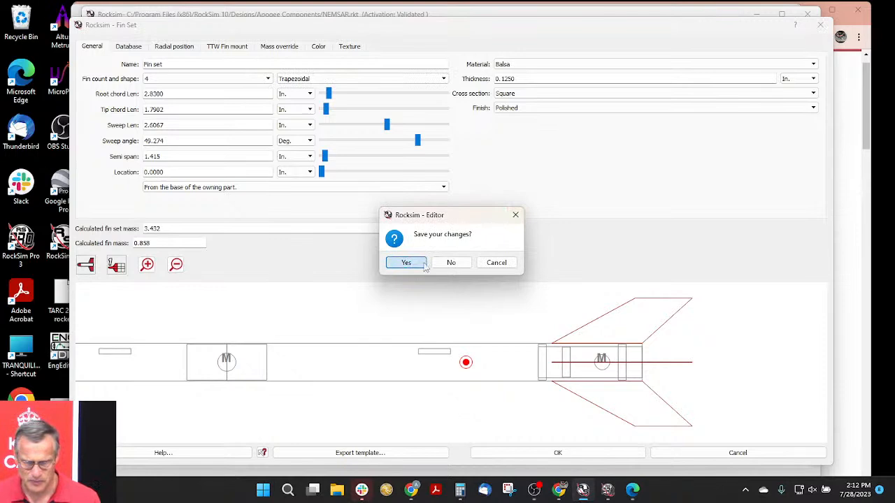
click(450, 263)
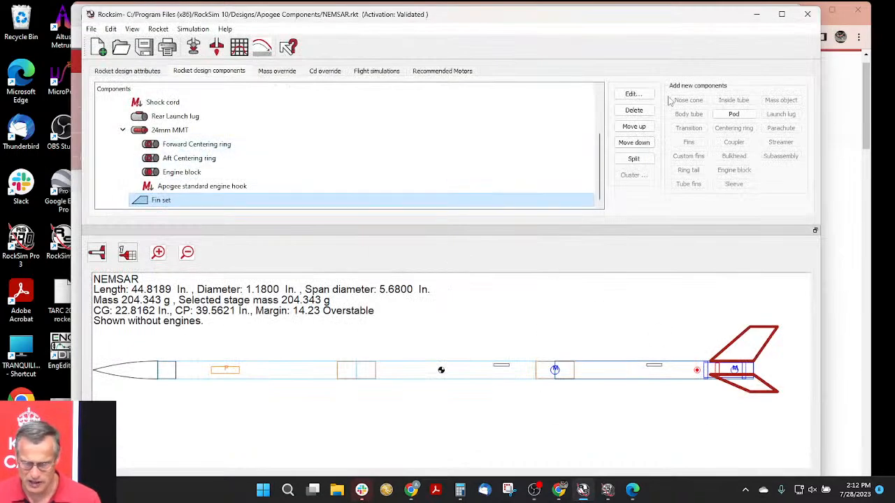
- Delete the existing fin set and add a custom fin set to the rear body tube without choosing a database part
click(633, 110)
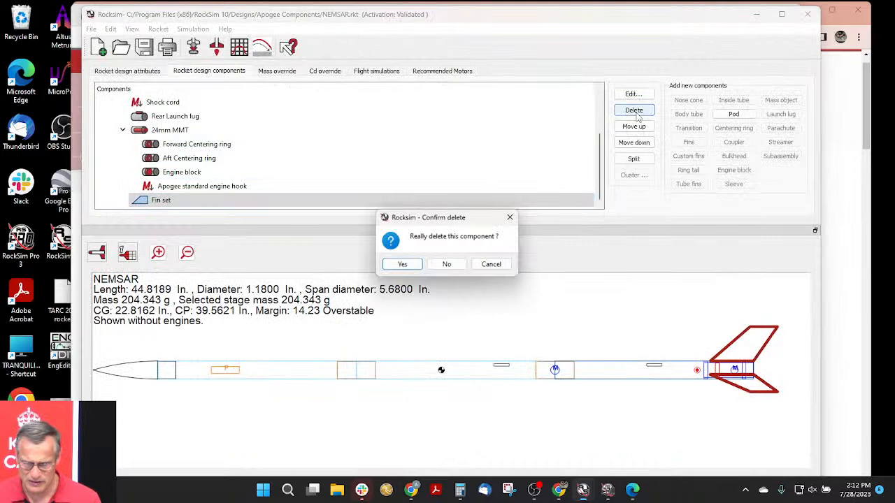
click(403, 265)
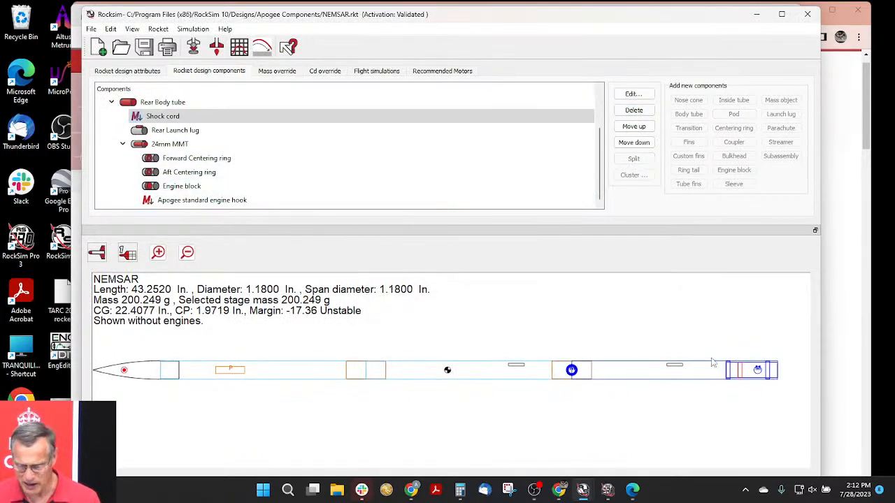
click(713, 366)
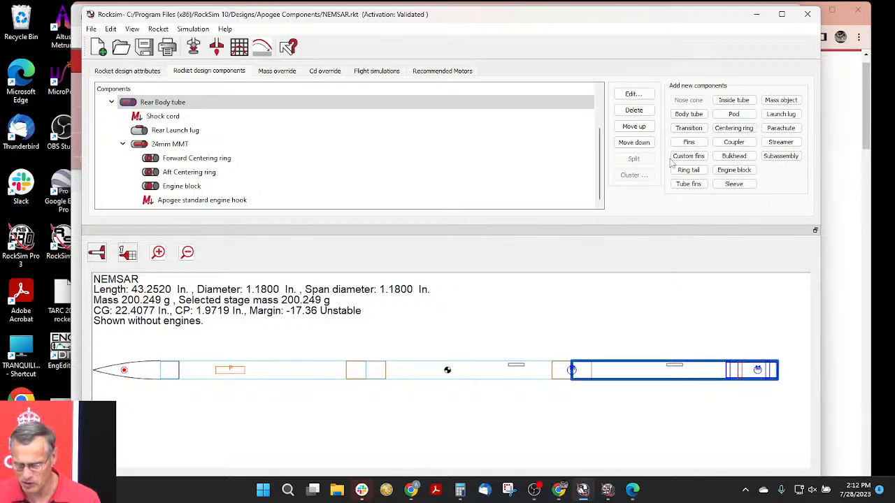
click(703, 157)
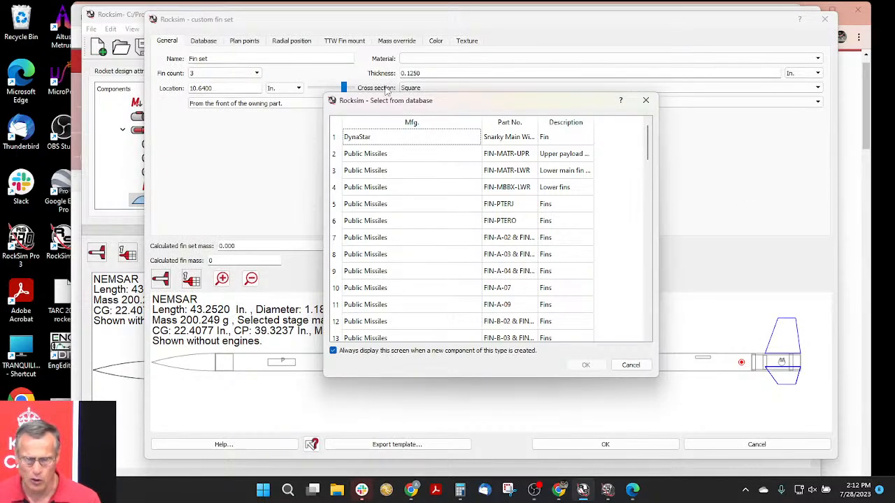
drag(352, 103, 316, 117)
scroll(408, 210, down, 5)
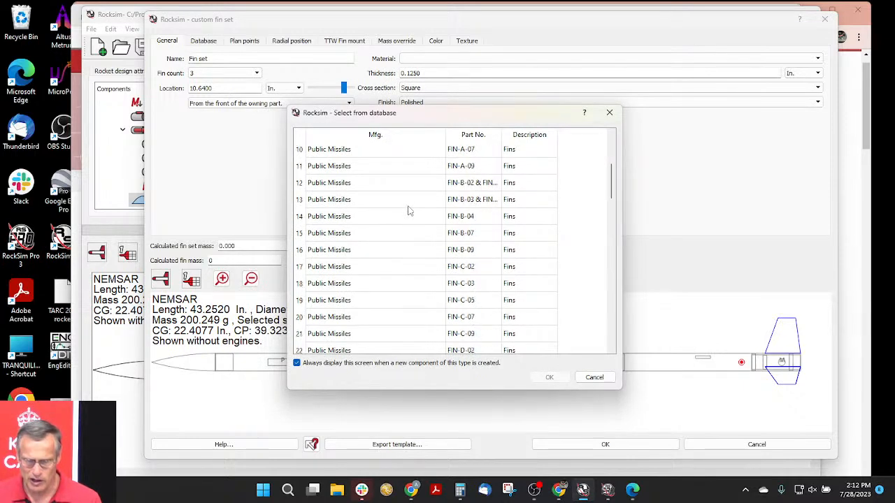
click(594, 377)
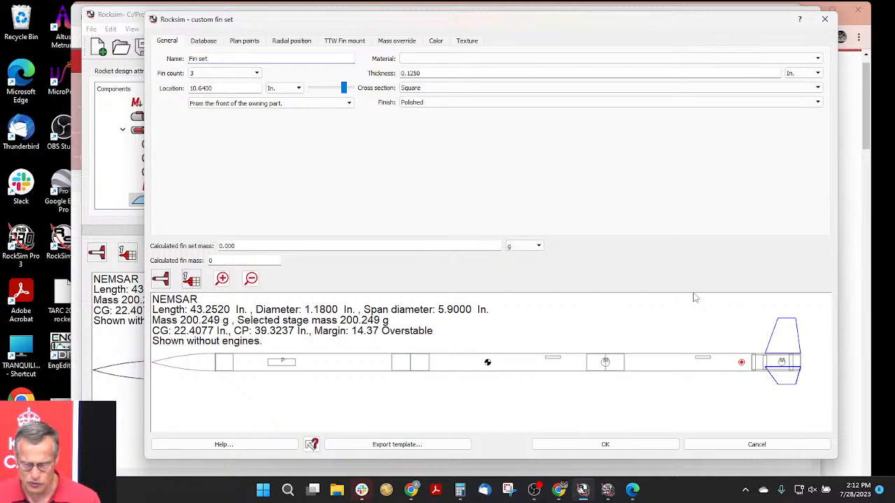
- Reshape the custom fin by moving its aft tip point to about X 4.09 in, Y 0.96 in
click(245, 41)
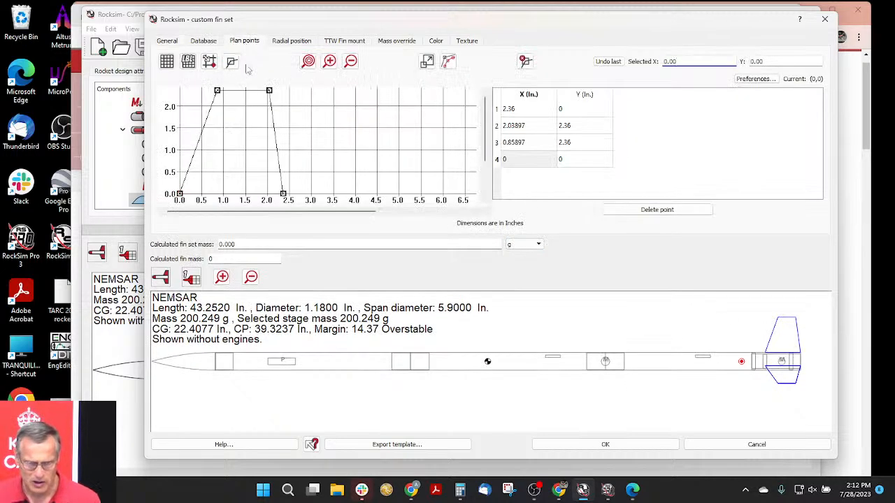
drag(304, 137, 286, 126)
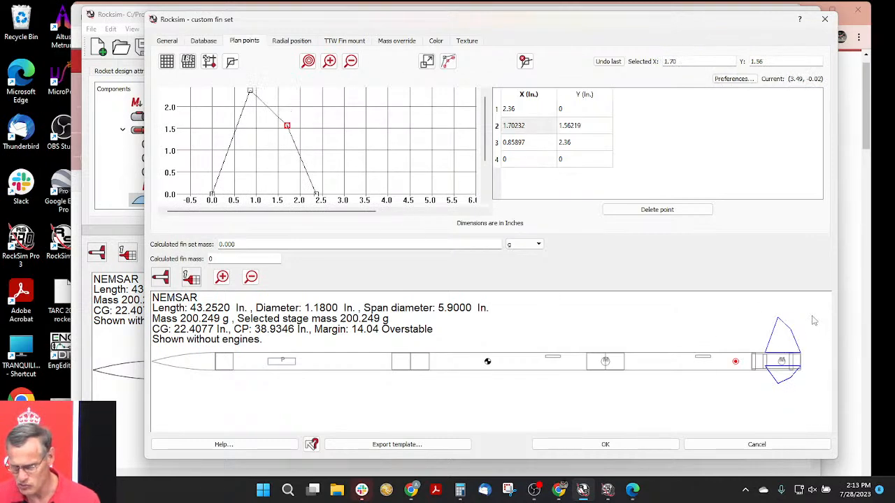
click(285, 126)
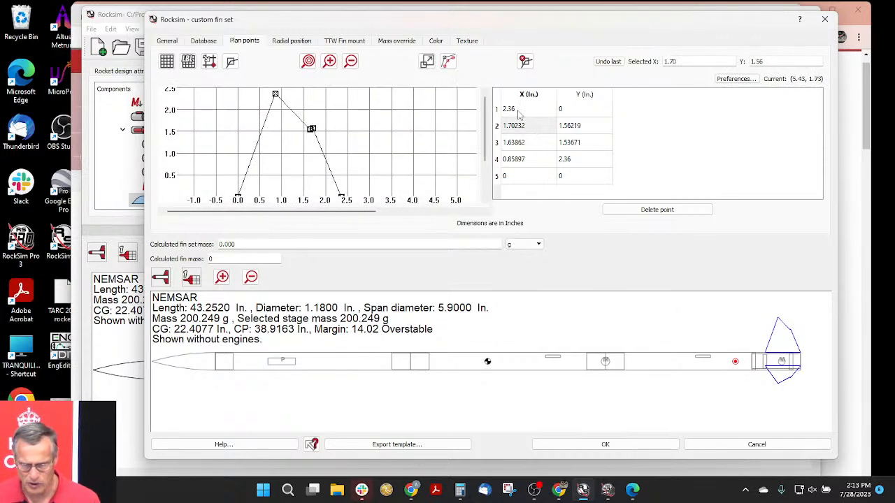
click(525, 62)
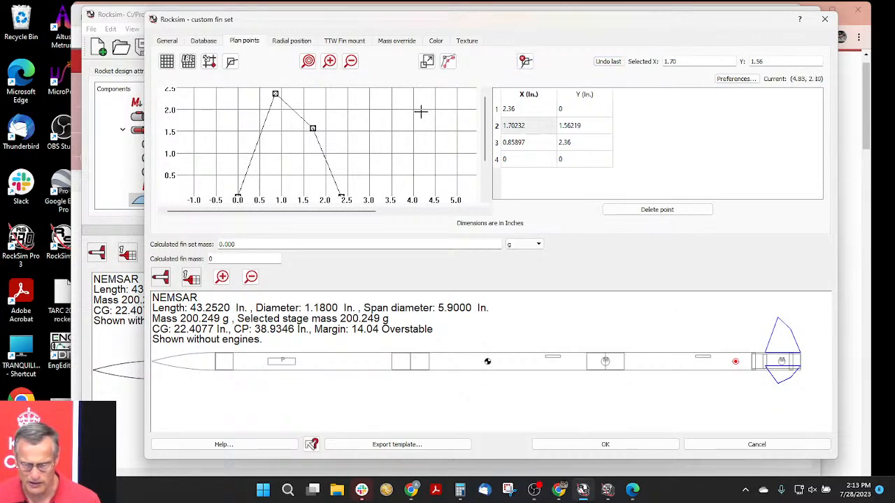
drag(313, 130, 416, 154)
- Chamfer the fin's forward tip point with a radius of 0.500 in and 10 points
drag(276, 94, 275, 95)
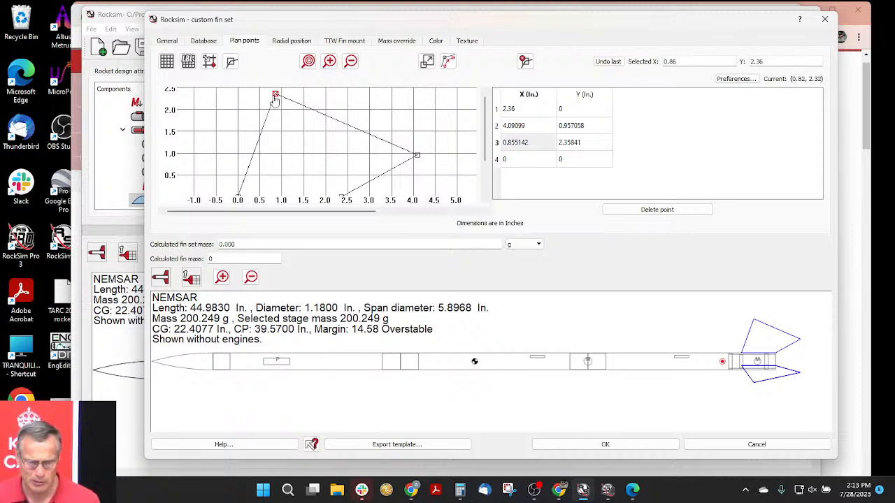
click(448, 63)
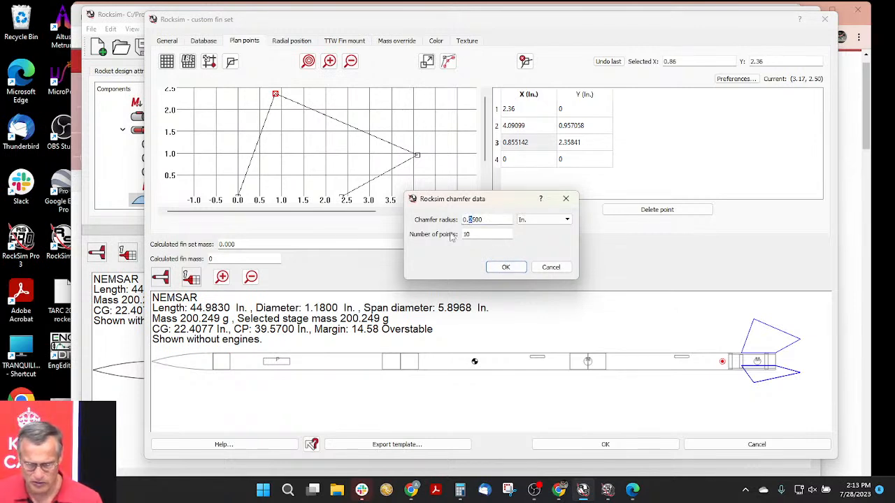
key(BackSpace)
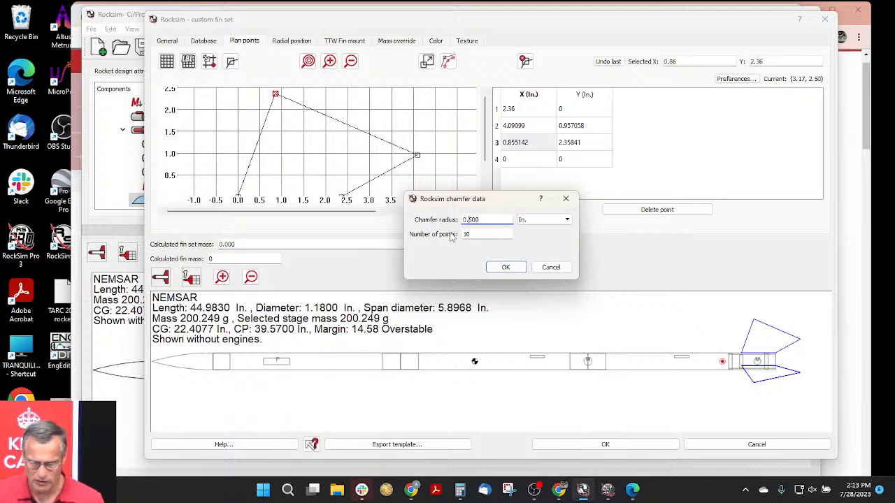
click(503, 268)
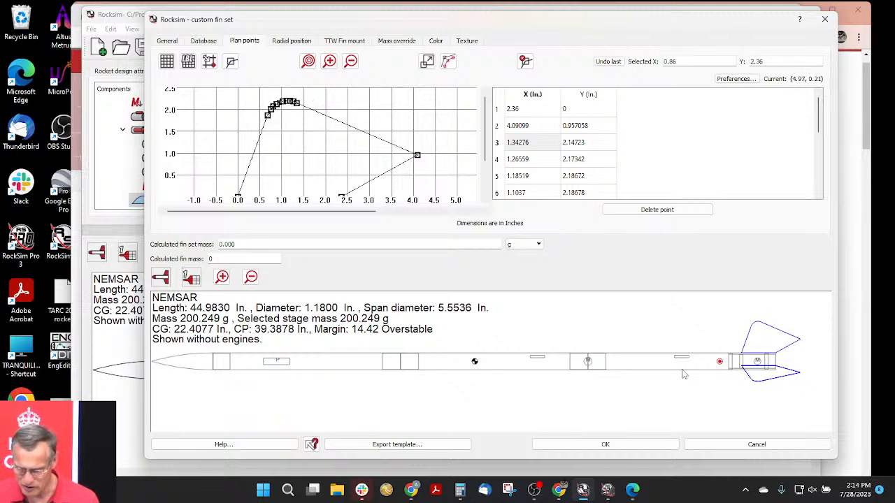
- Inspect the rounded fins at the rocket's tail up close in the side view and in 3D
scroll(684, 374, up, 5)
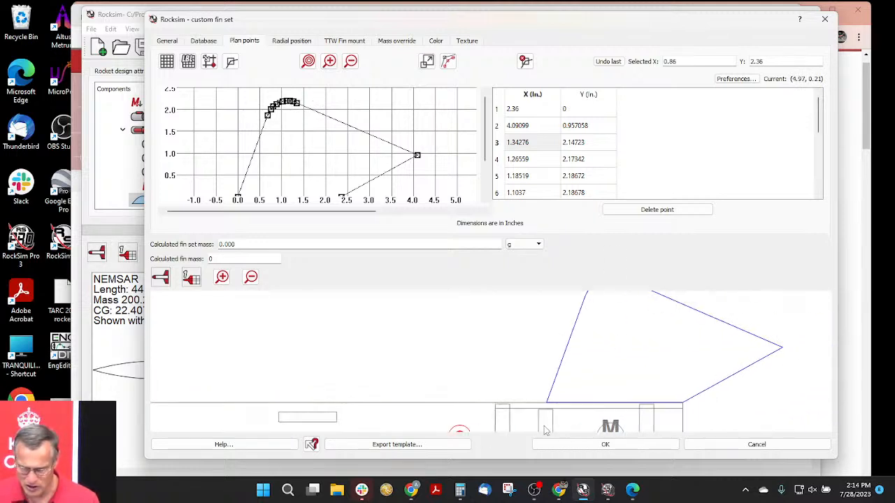
mouse_move(451, 451)
mouse_down()
mouse_move(384, 438)
mouse_move(476, 407)
mouse_up()
scroll(527, 375, down, 5)
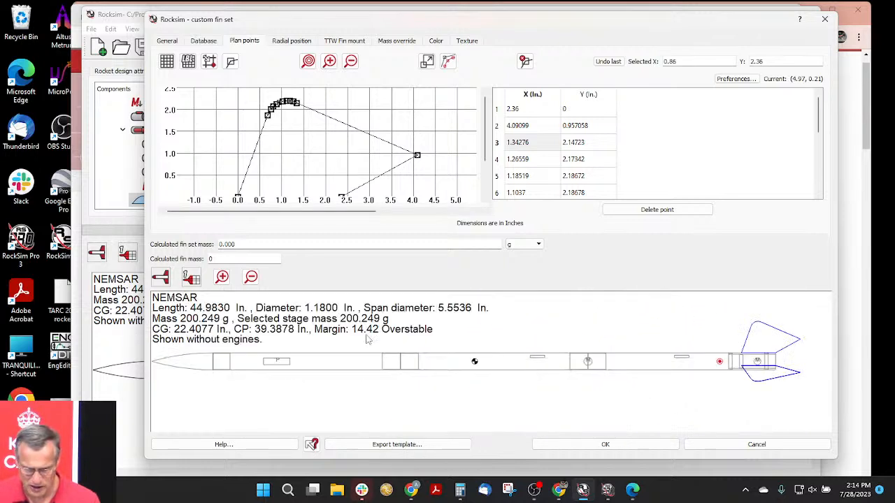
click(163, 284)
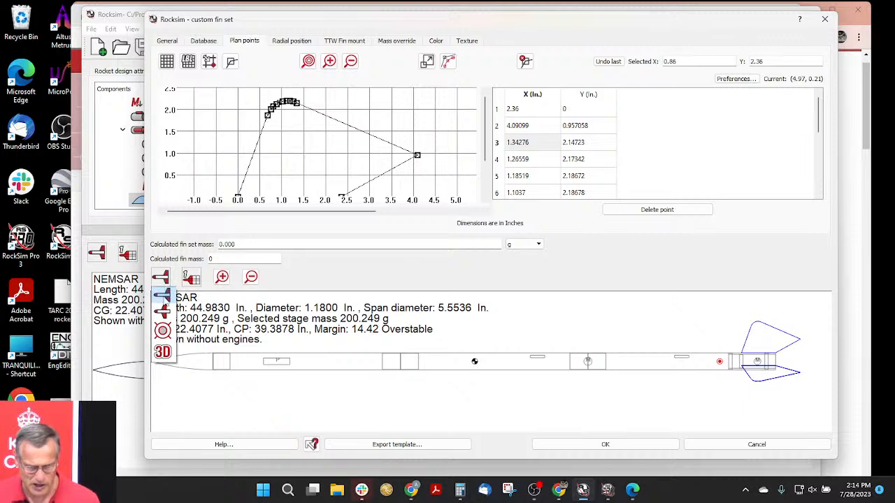
click(165, 353)
scroll(605, 381, up, 5)
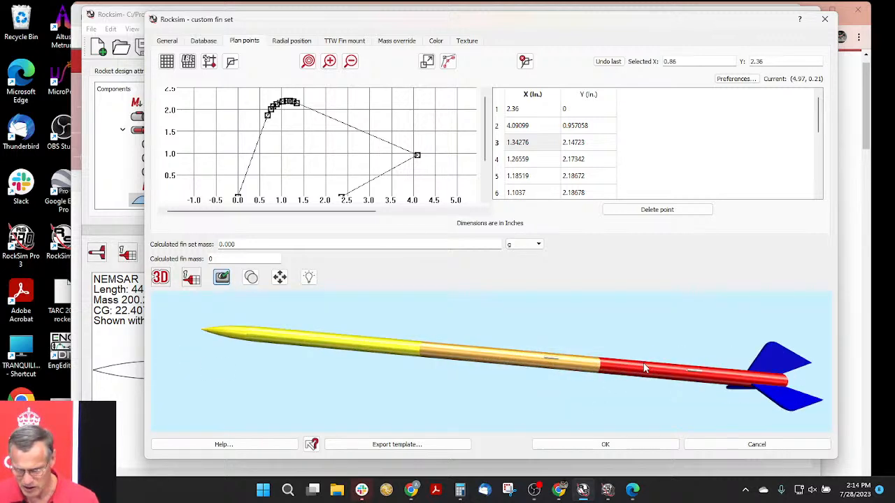
drag(623, 362, 384, 356)
scroll(525, 352, up, 3)
mouse_move(524, 352)
mouse_down()
mouse_move(408, 384)
mouse_move(546, 351)
mouse_move(633, 372)
mouse_move(528, 353)
mouse_move(510, 361)
mouse_up()
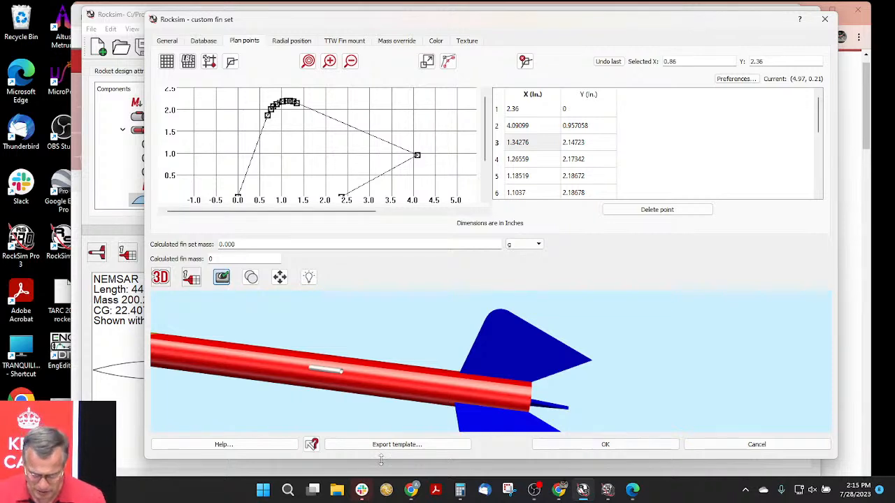
- Switch to the Edge browser and open the National Association of Rocketry website at nar.org
mouse_move(364, 494)
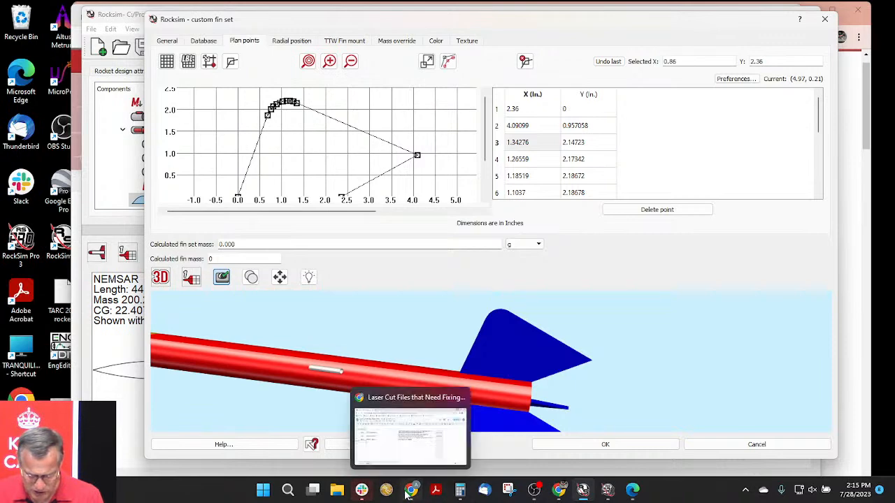
click(632, 489)
click(360, 36)
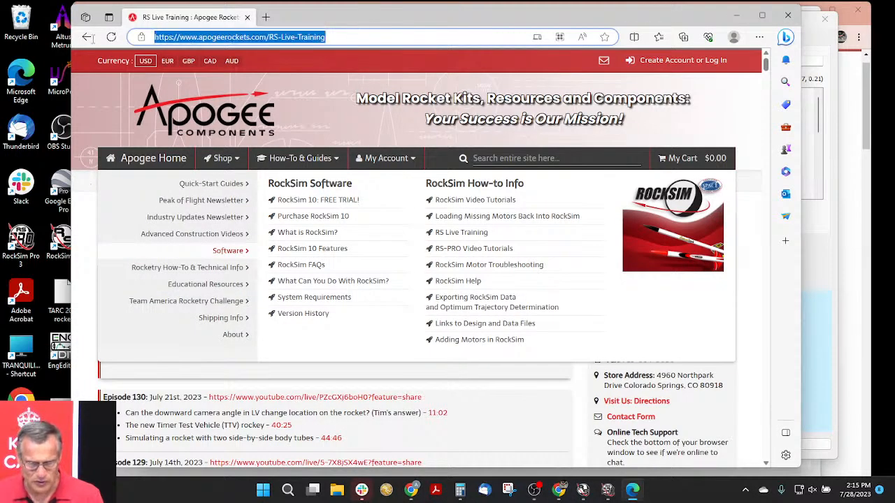
text(na)
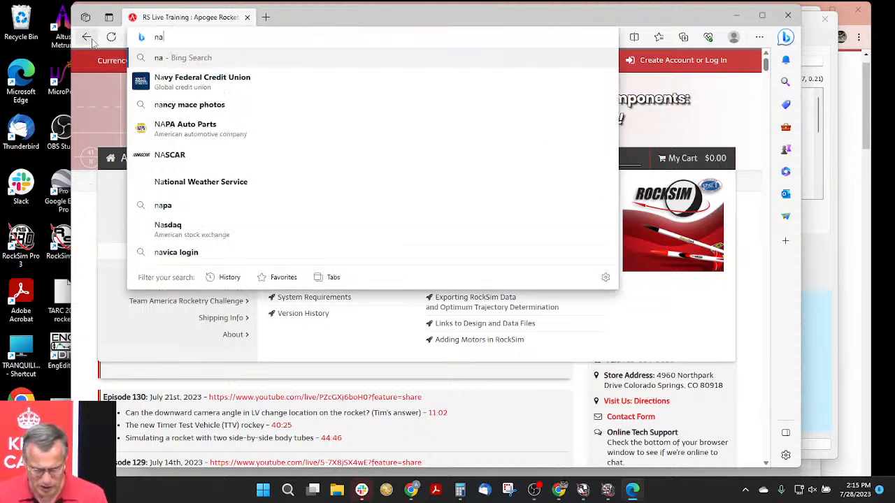
text(r.org)
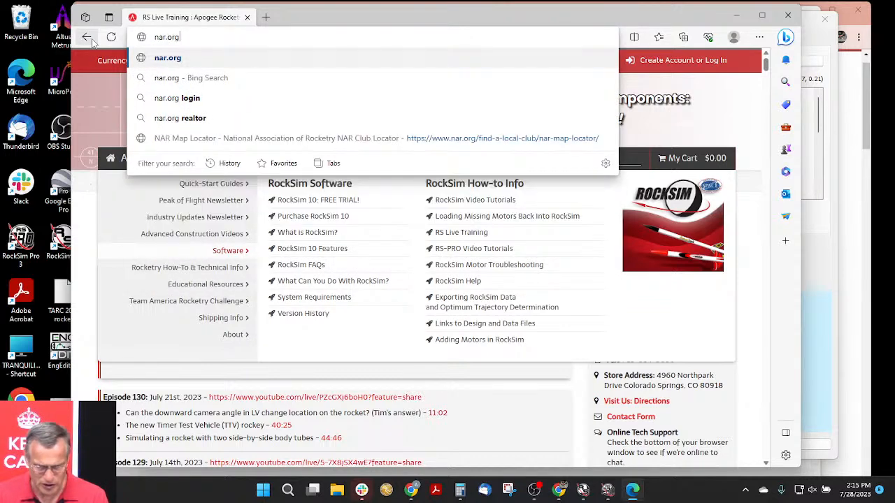
key(Return)
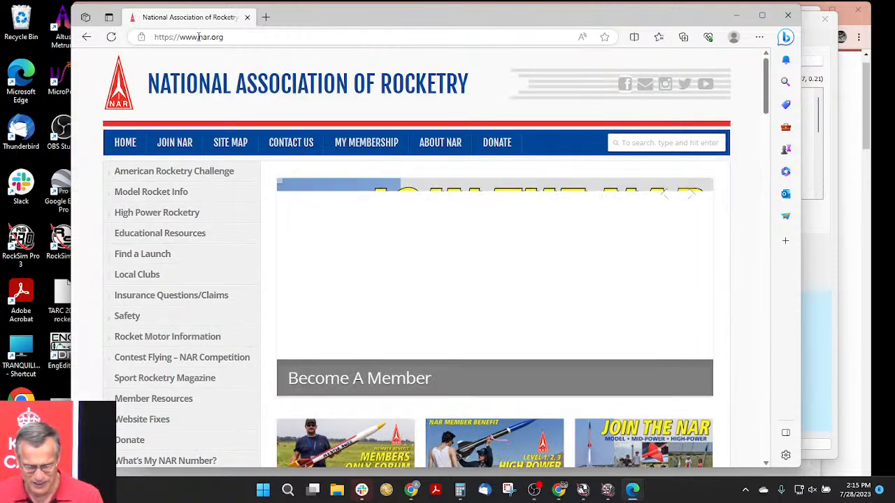
- Open the High Power Rocketry Certifications page and highlight the Junior HPR Participation Program and its age range in the text
mouse_move(192, 255)
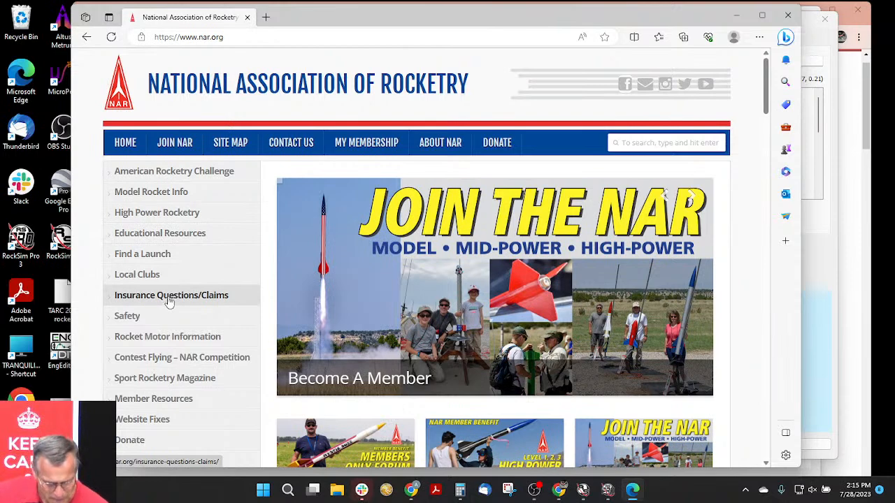
mouse_move(171, 212)
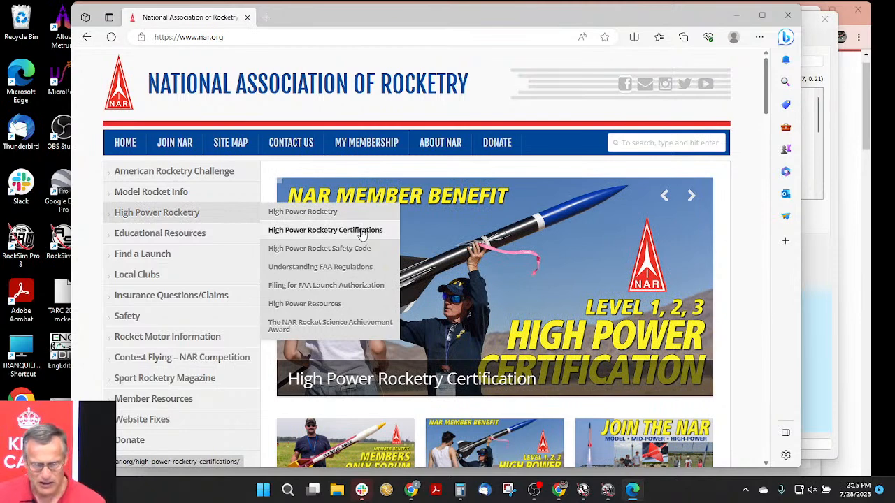
click(362, 232)
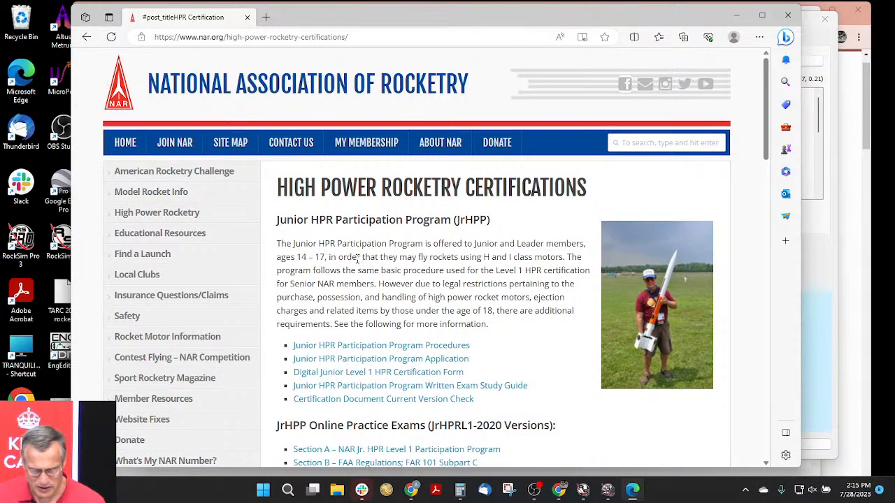
drag(293, 245, 436, 245)
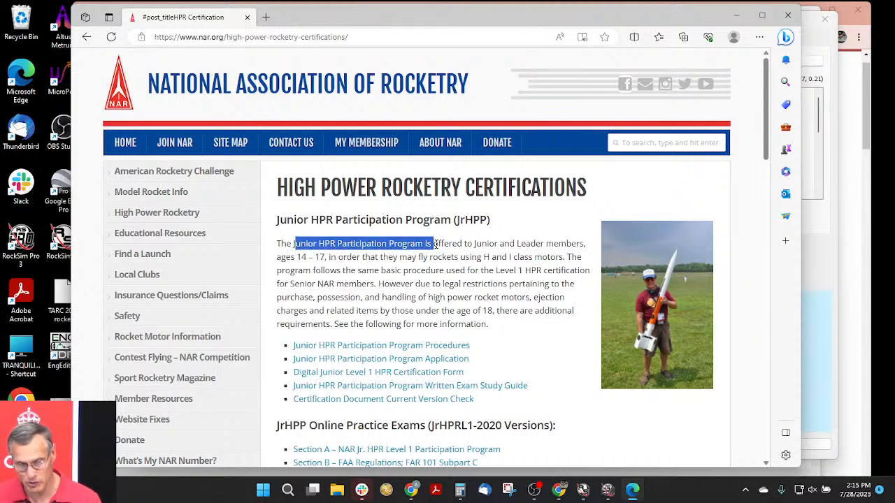
drag(436, 243, 431, 245)
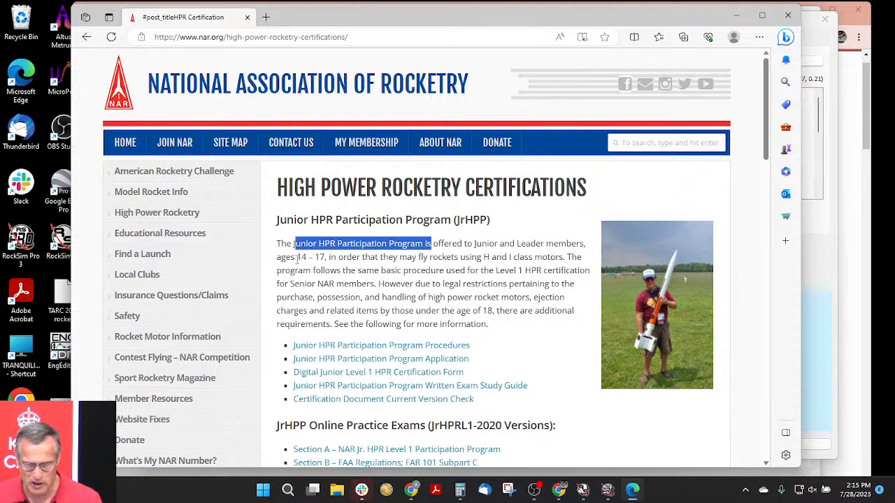
drag(297, 257, 326, 257)
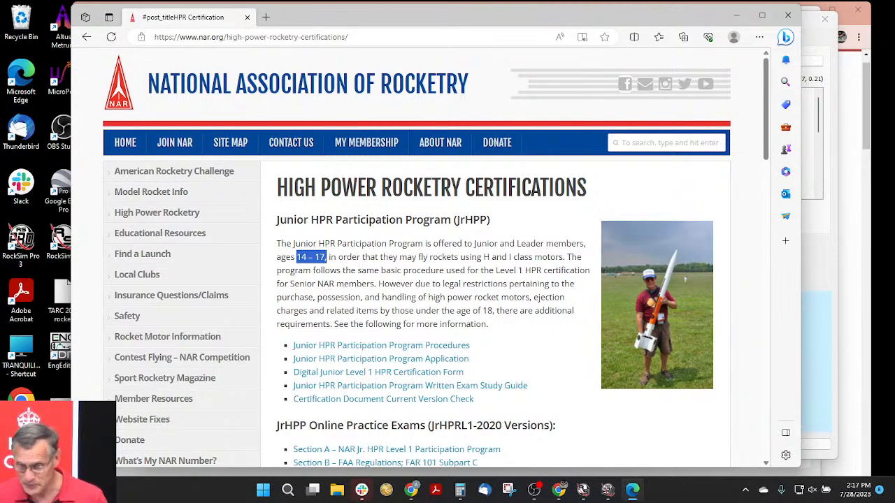
- Return to RockSim and try to accept the custom fin set without a material
click(825, 280)
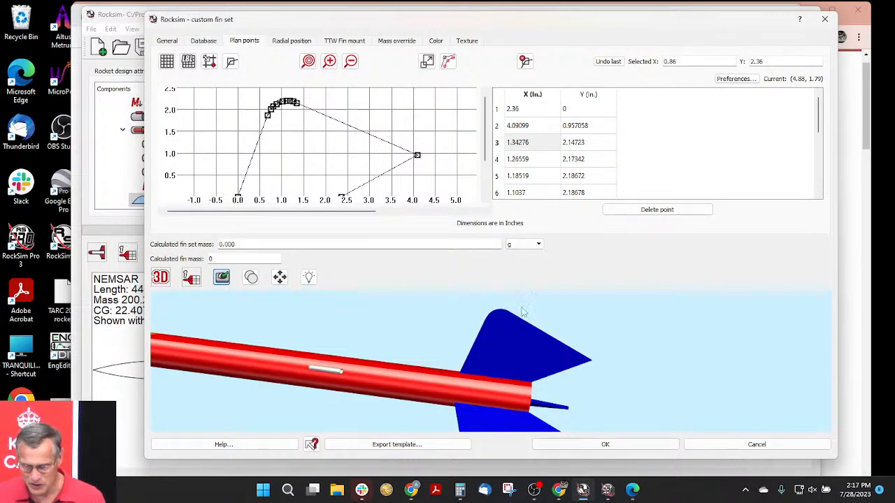
click(625, 448)
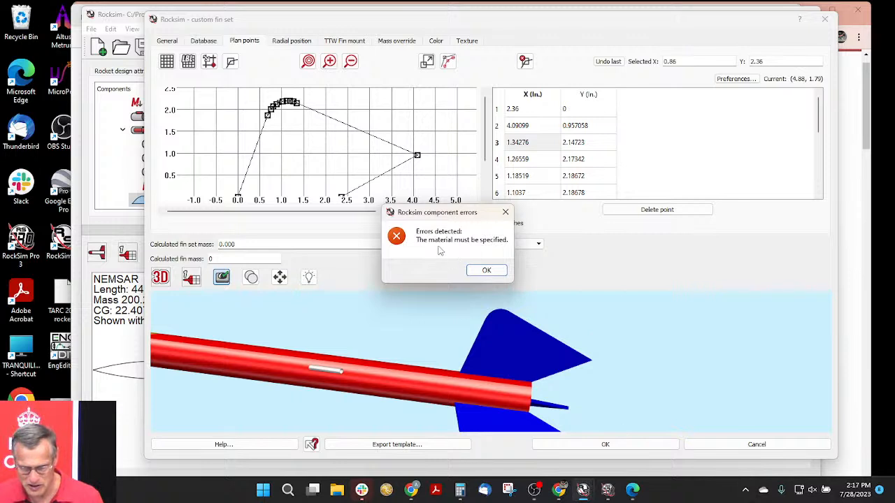
click(487, 271)
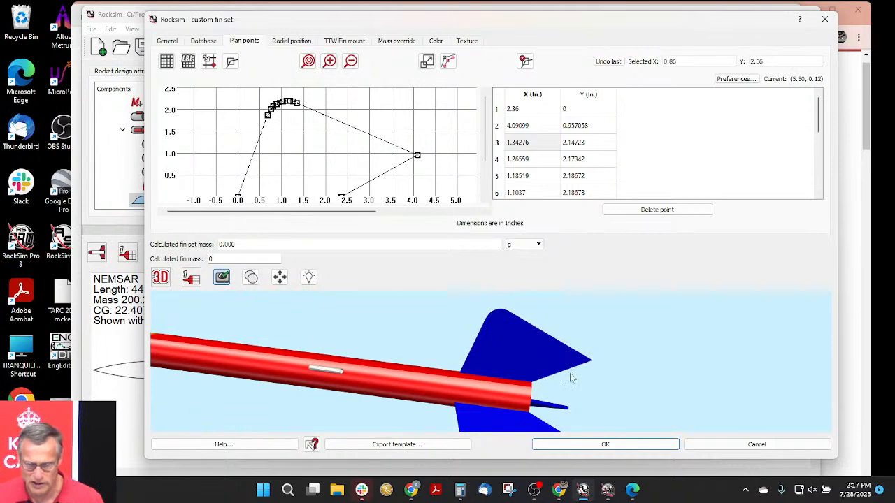
- Set the custom fin set's material to Balsa
click(167, 41)
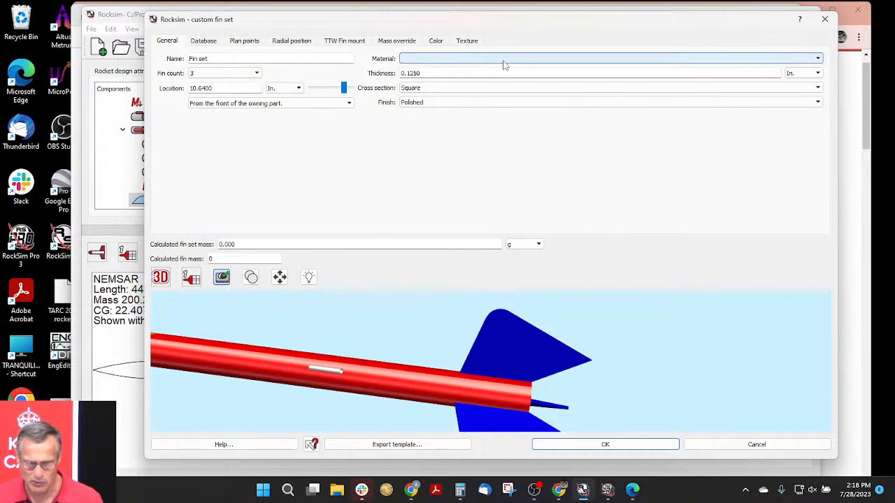
click(529, 63)
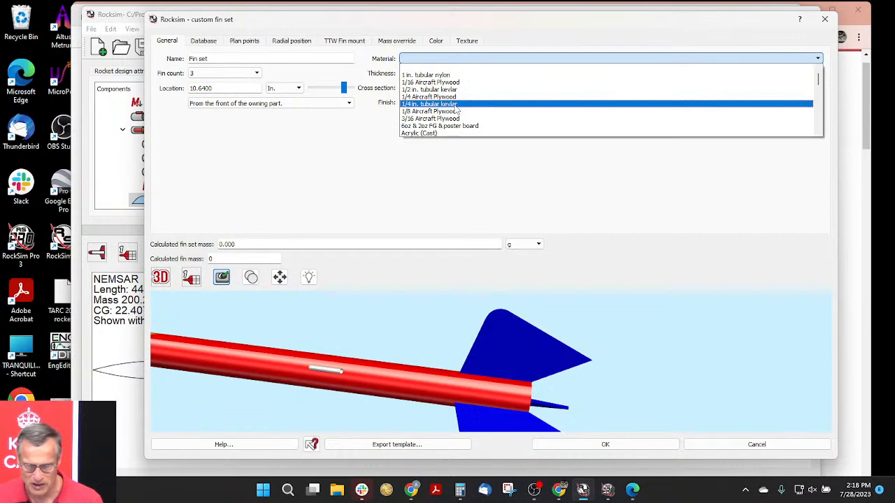
scroll(455, 109, down, 2)
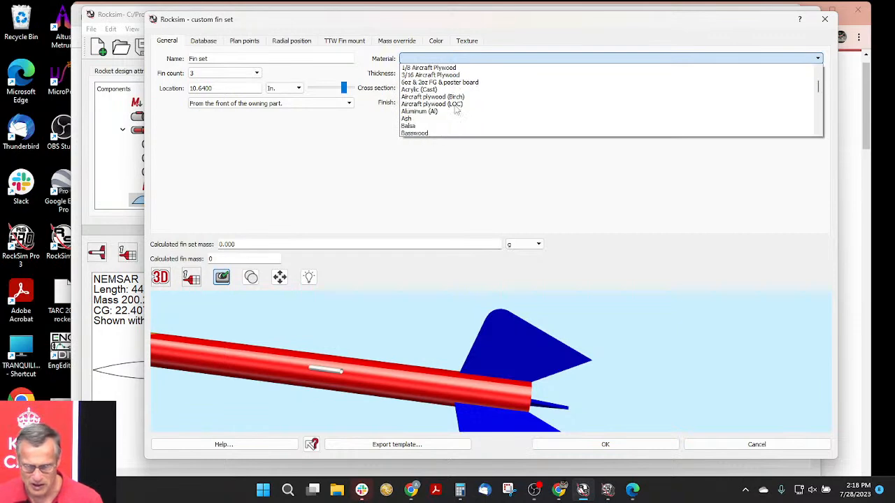
click(417, 126)
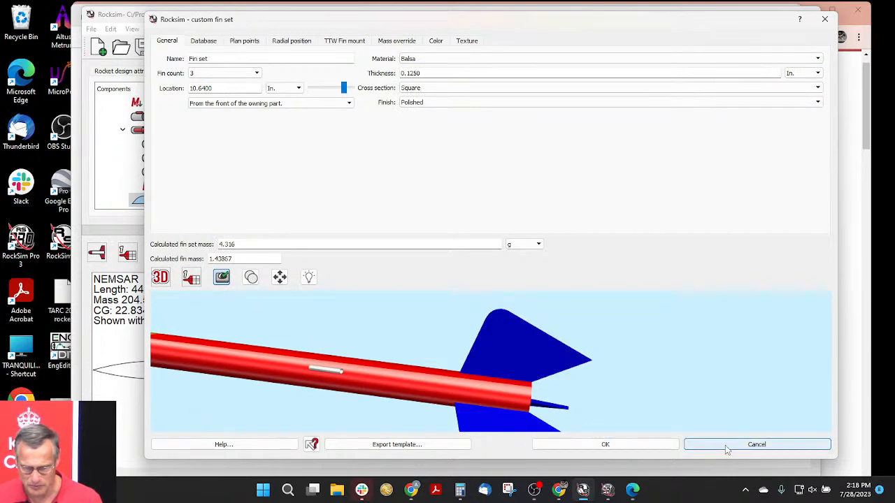
- Close the custom fin set editor and discard its changes without saving
click(749, 444)
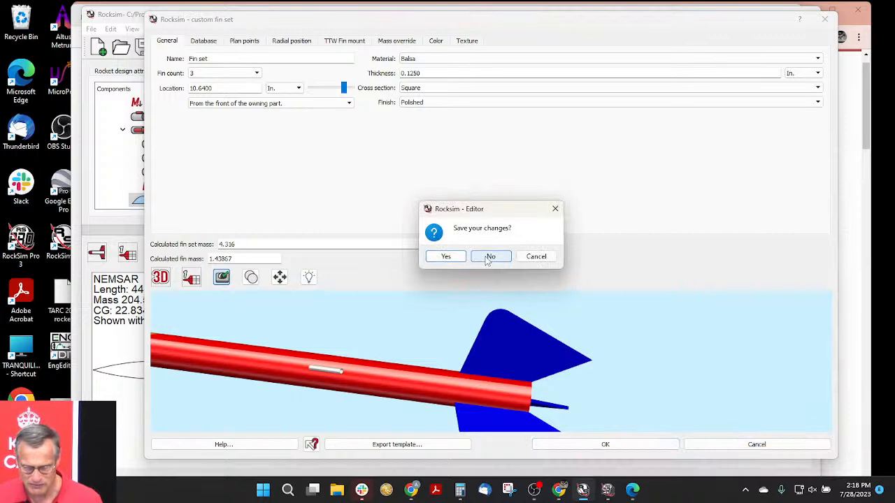
click(697, 324)
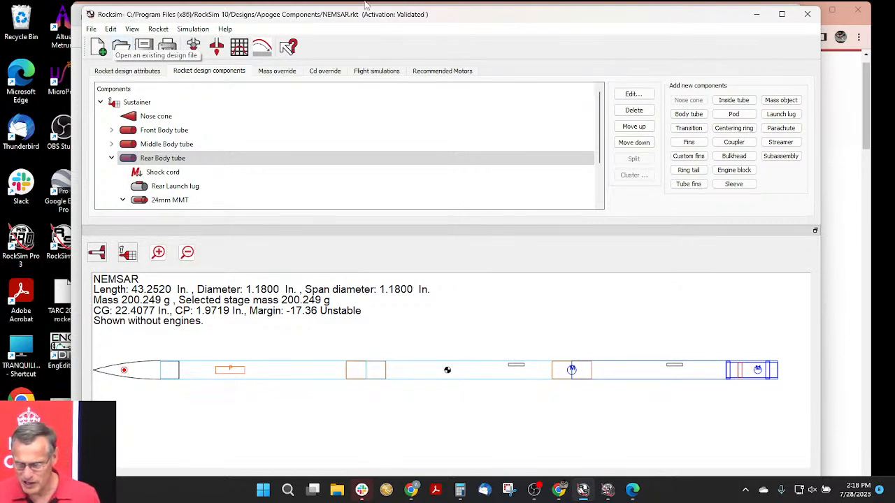
- Switch to Chrome, search the Apogee Components site for the DeployMax altimeter, and open the Adrel DeployMax Single Deployment Altimeter page
click(844, 184)
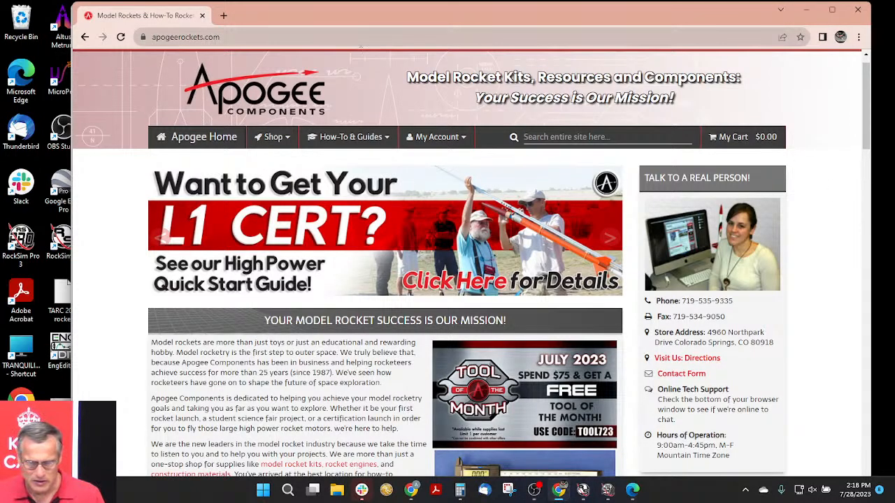
click(574, 137)
text(de)
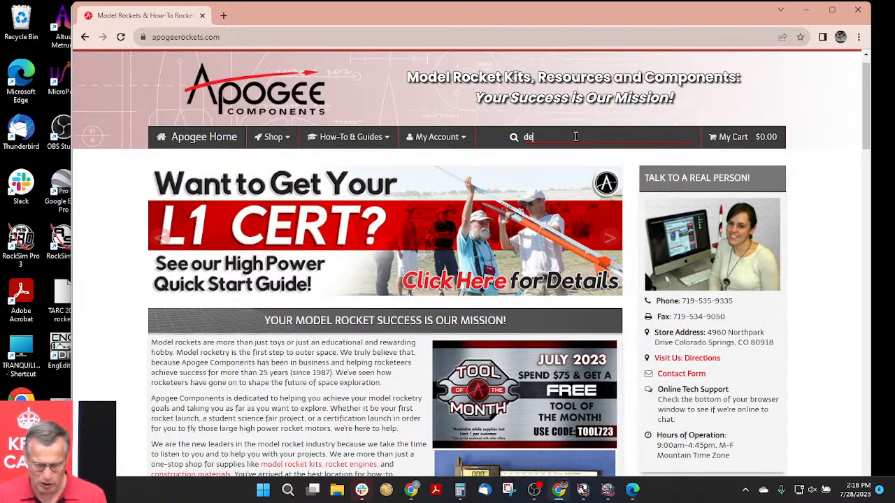
text(ploymaxx)
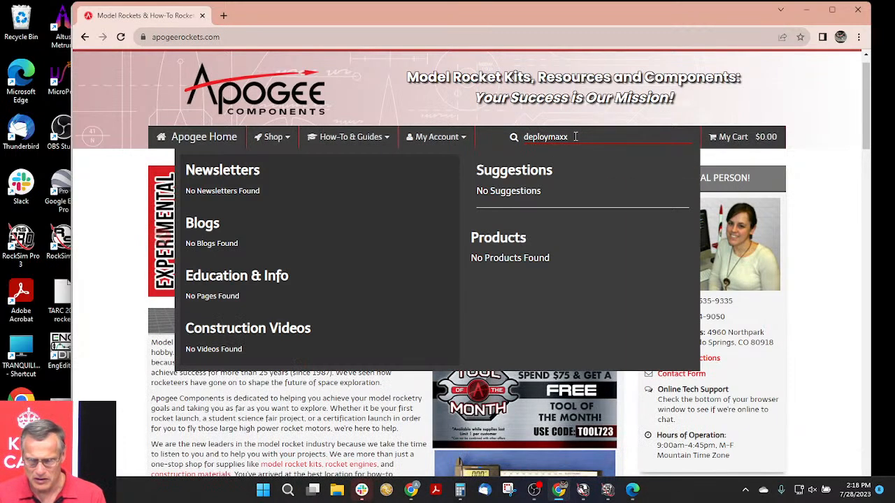
click(494, 286)
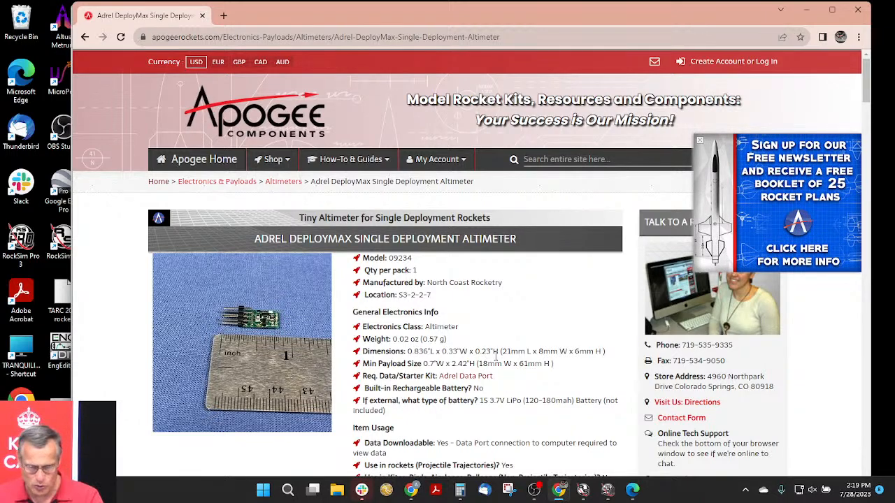
- Review the altimeter's dimensions and usage specifications, and view its product photo enlarged beside the ruler
scroll(493, 333, down, 3)
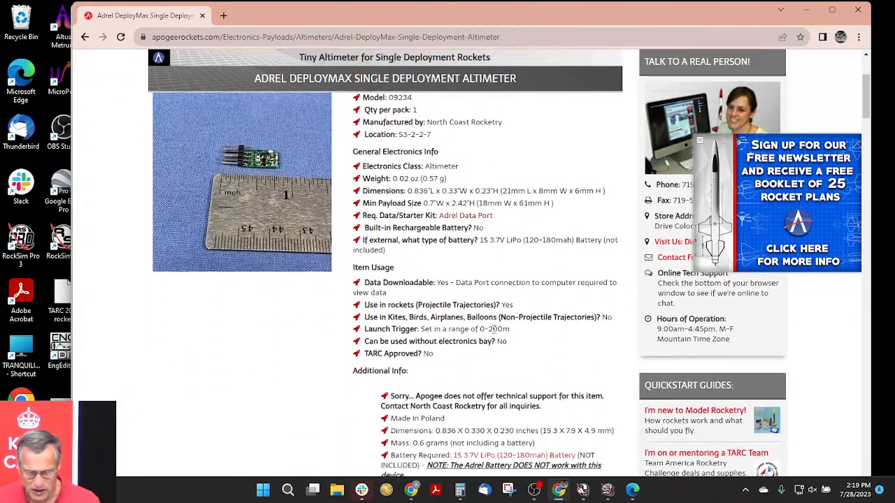
scroll(204, 154, up, 2)
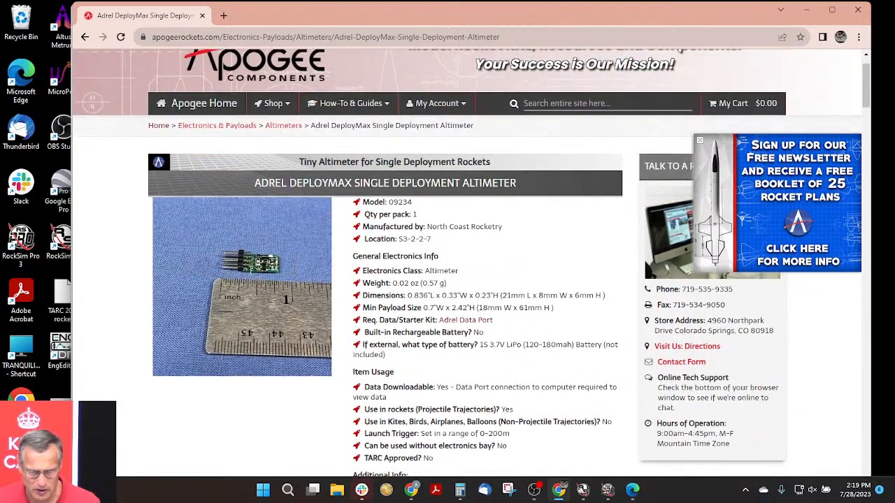
click(248, 293)
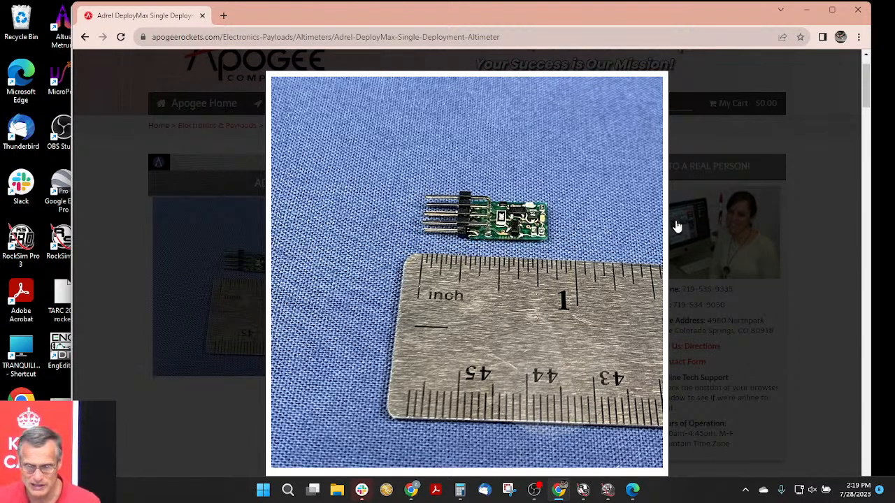
click(745, 261)
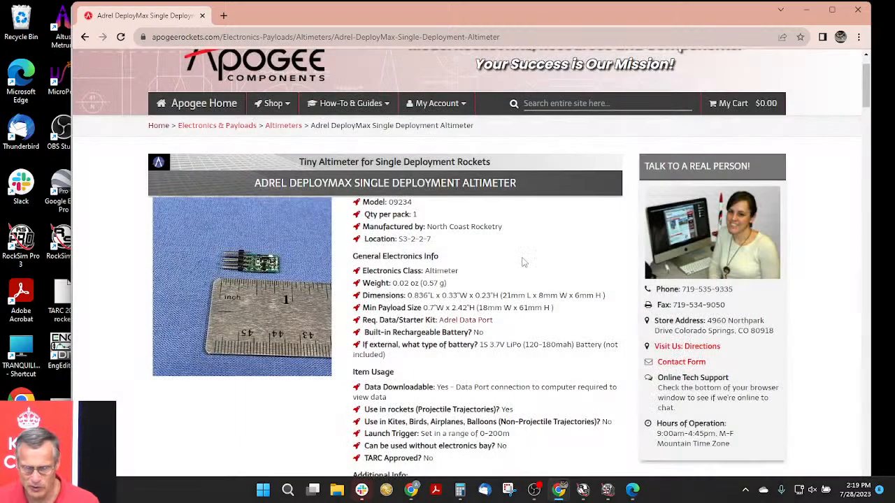
- Check the altimeter's battery requirements, notices and price further down the page, and enlarge the product photo again
scroll(531, 259, down, 1)
scroll(509, 258, down, 4)
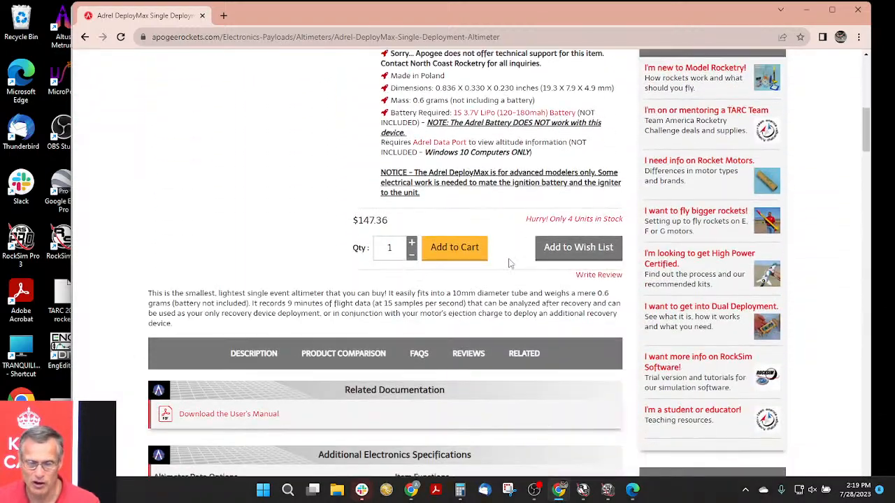
scroll(511, 262, up, 3)
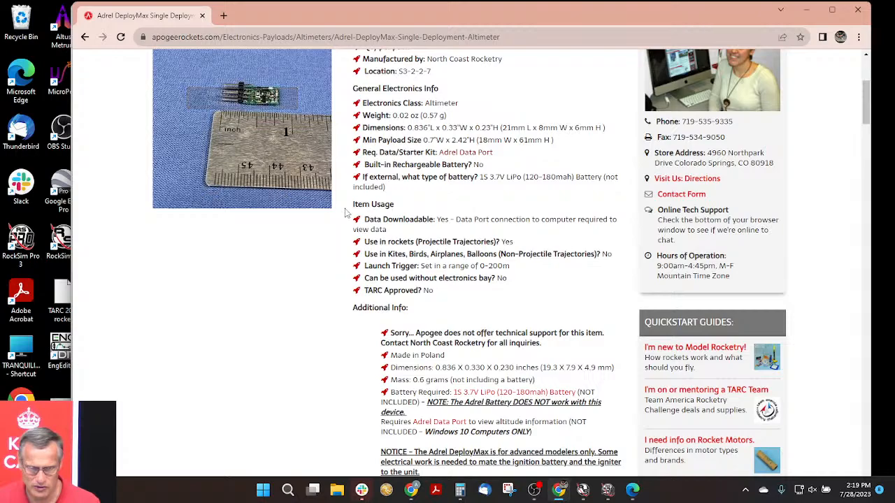
scroll(257, 173, up, 2)
click(228, 291)
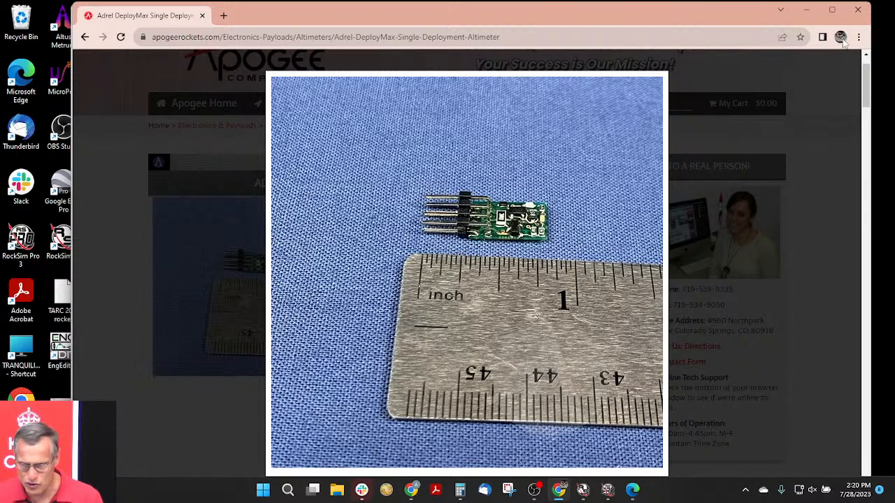
click(703, 272)
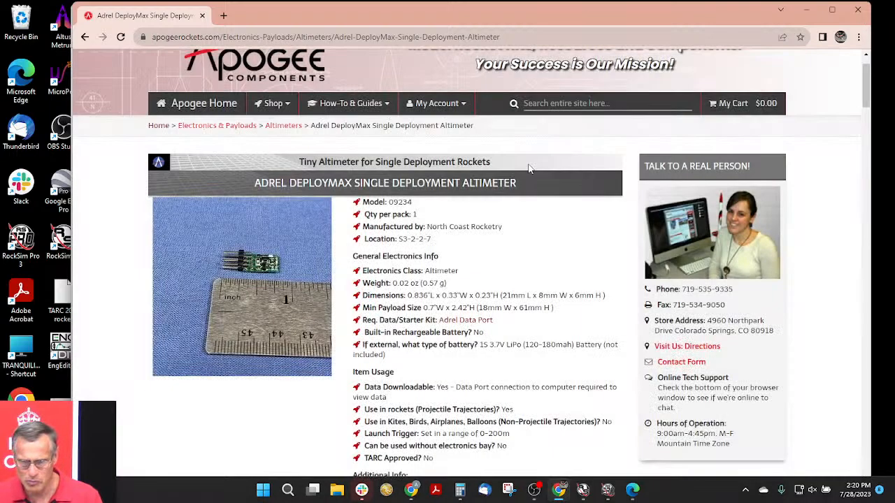
- Open the shop's Sortable Rocket List of model rocket kits and sort it by diameter
click(272, 110)
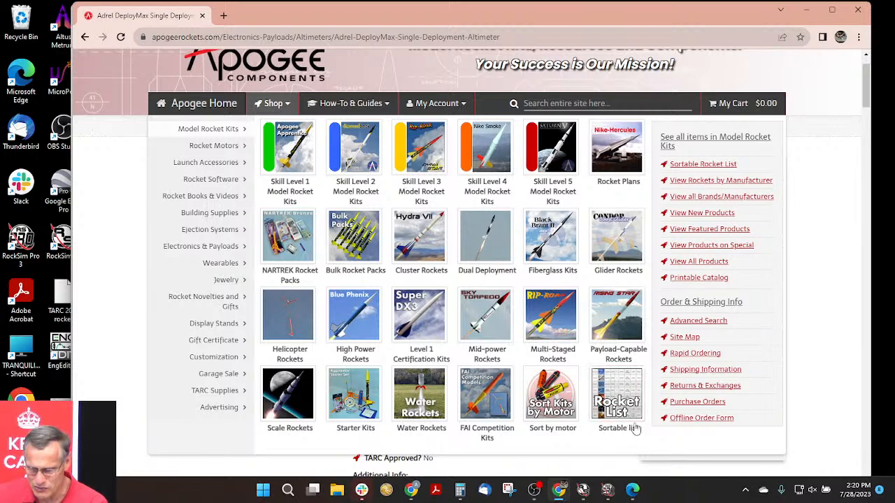
click(613, 400)
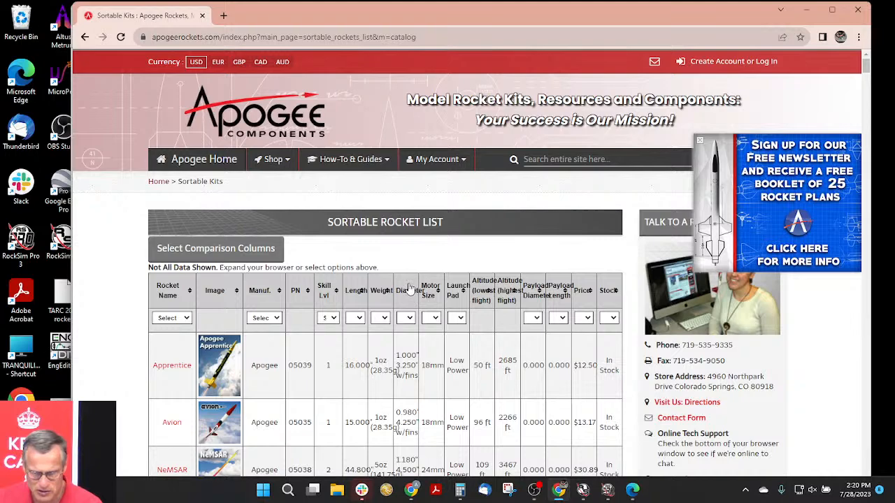
click(410, 289)
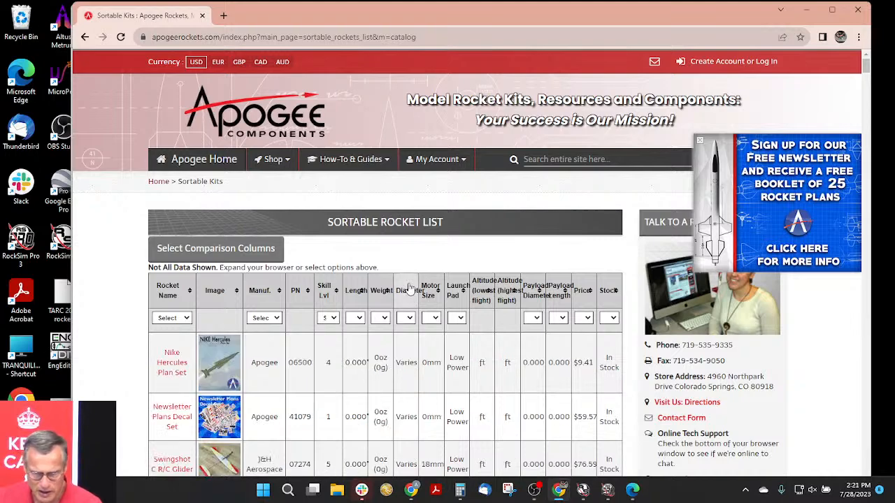
- Look through the smallest-diameter kits in the list and highlight the Heli-Roc's body diameter
scroll(400, 337, down, 1)
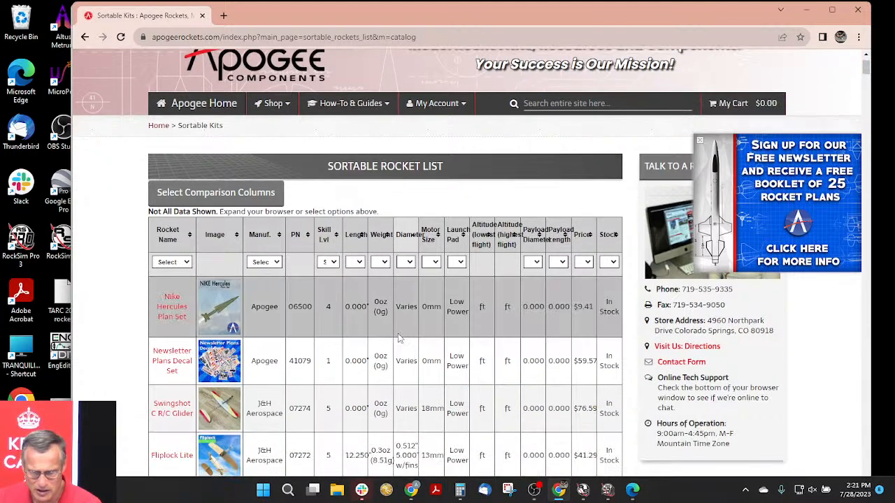
scroll(405, 328, down, 1)
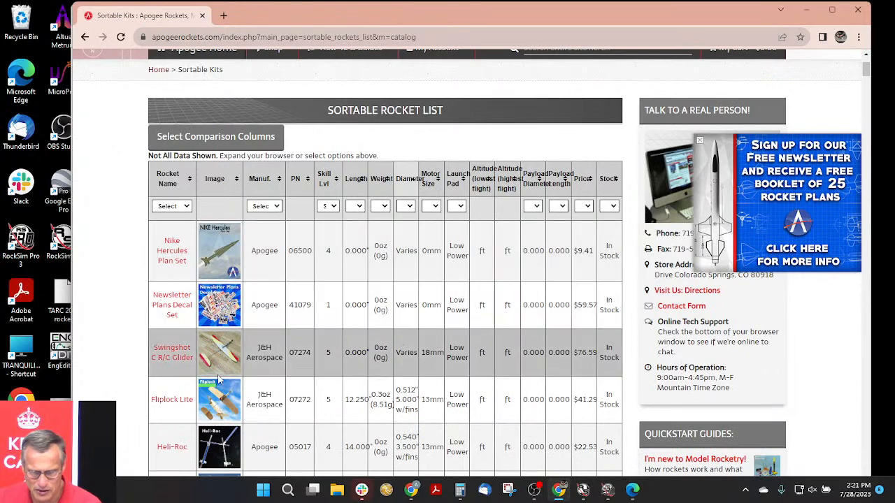
scroll(223, 371, down, 1)
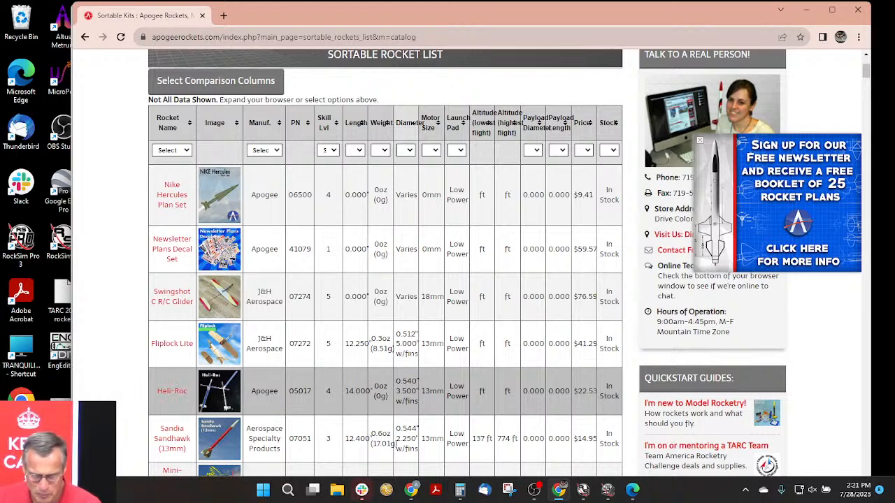
drag(396, 382, 417, 382)
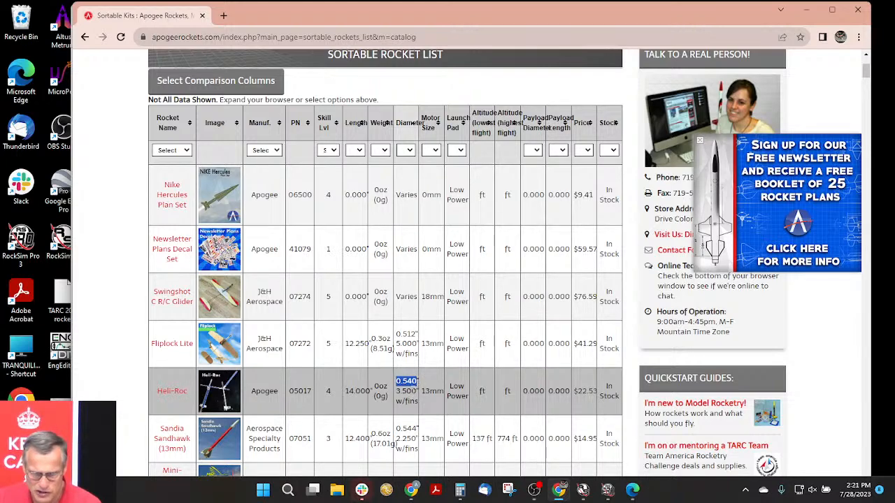
scroll(396, 411, down, 1)
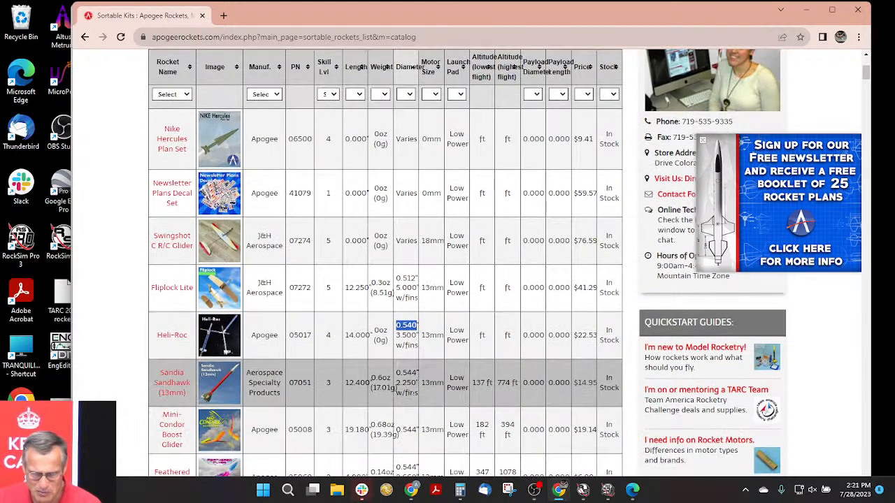
- Open the Sandia Sandhawk (13mm) kit page and read its specifications and description
click(168, 387)
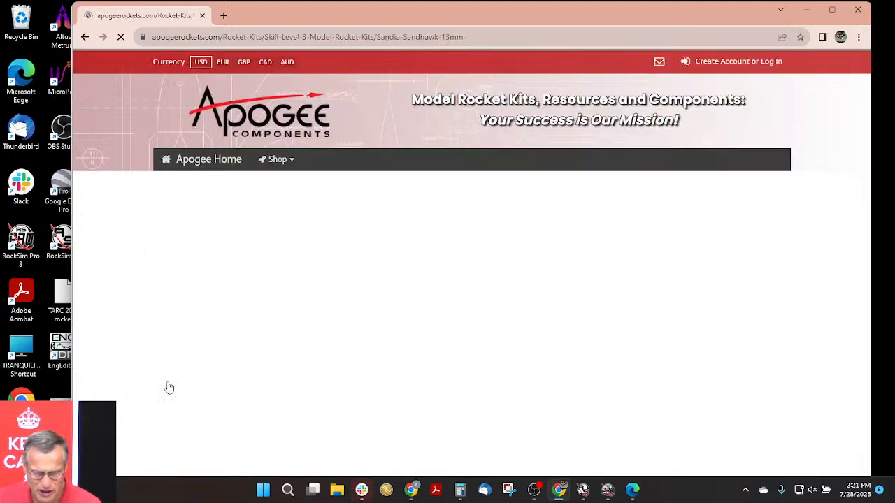
scroll(479, 290, down, 2)
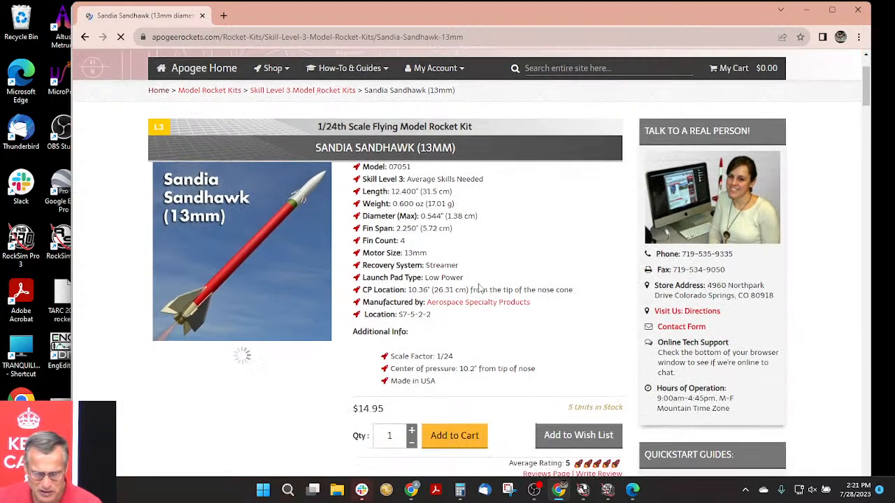
scroll(439, 229, down, 2)
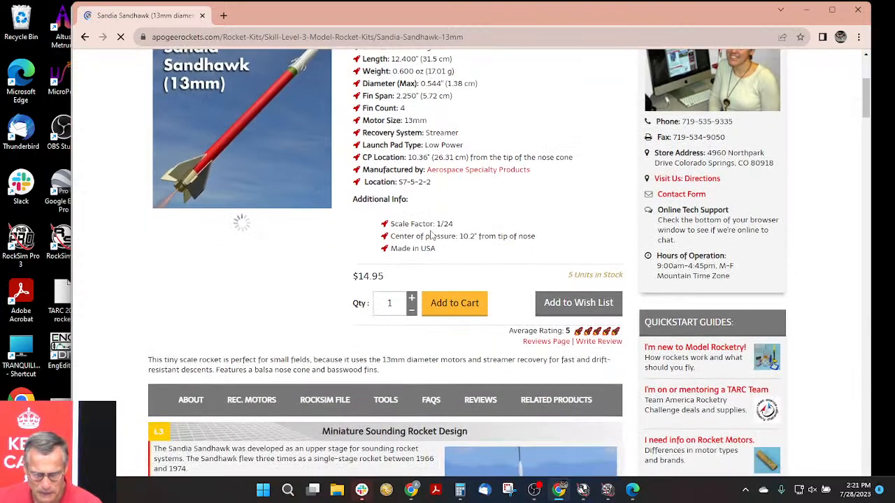
scroll(434, 234, down, 4)
scroll(431, 236, down, 3)
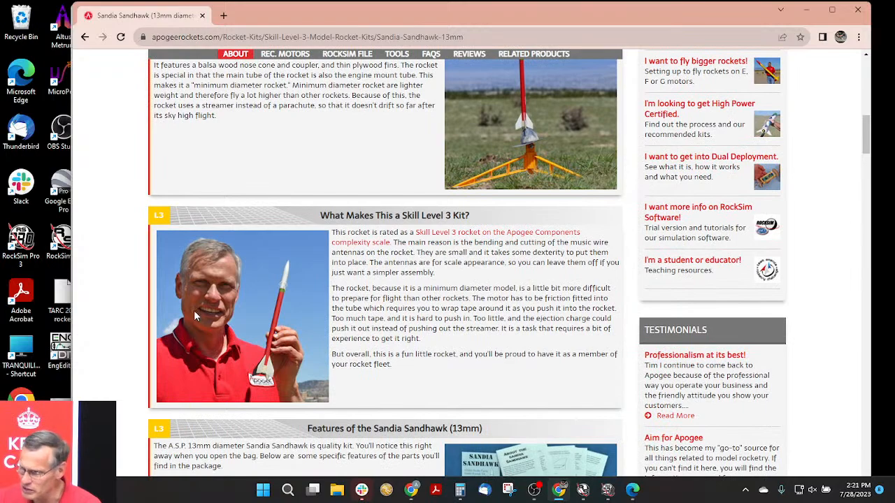
- View the enlarged photo of the Sandia Sandhawk held in hand to judge its size
scroll(401, 277, up, 8)
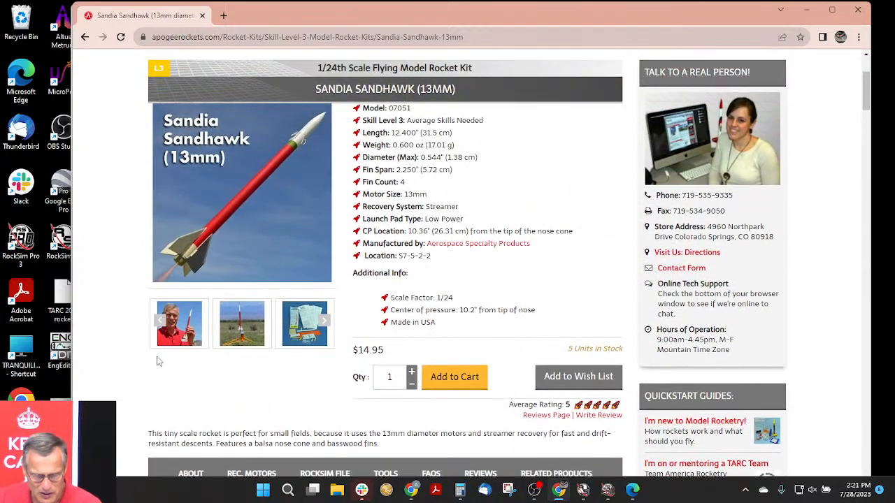
click(188, 334)
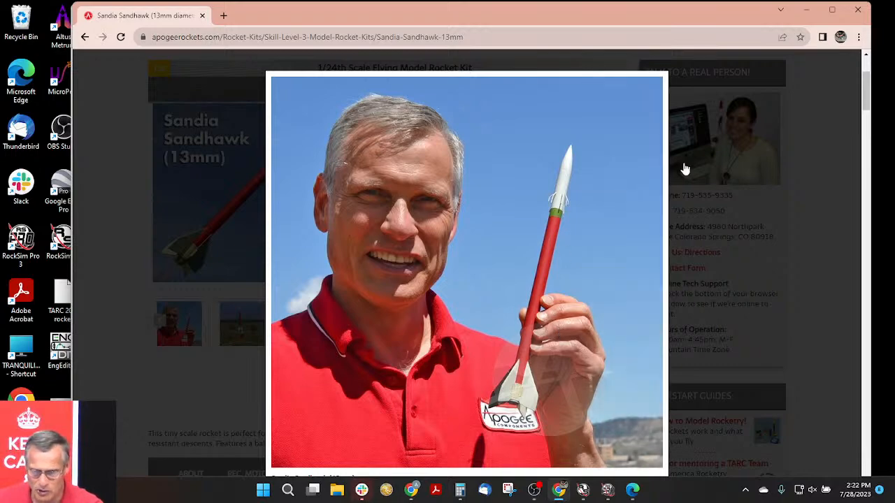
click(727, 257)
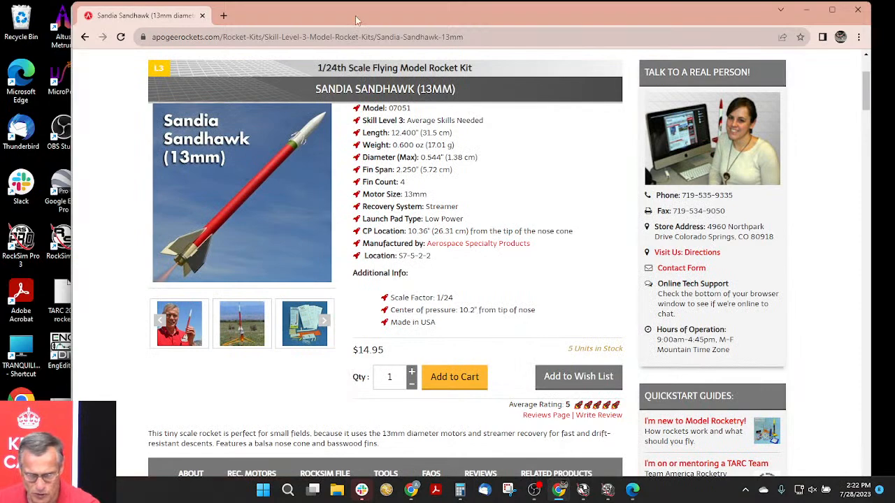
- Move the browser window aside and return to the NEMSAR design in RockSim
drag(355, 19, 444, 21)
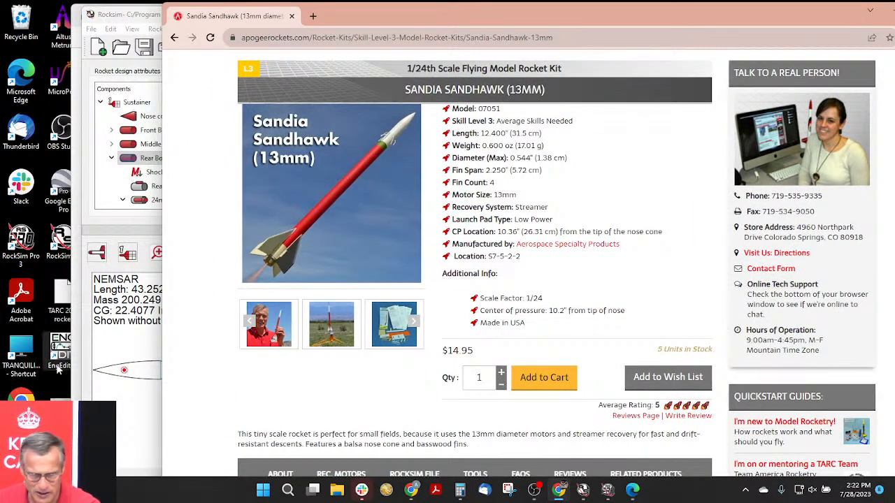
click(120, 420)
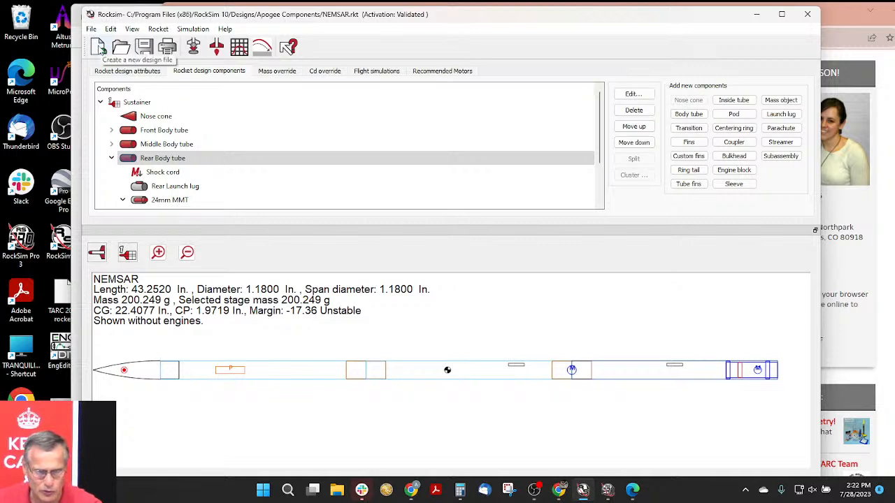
- Start a new rocket design, discarding the changes to NEMSAR, and show the empty design's components
click(98, 47)
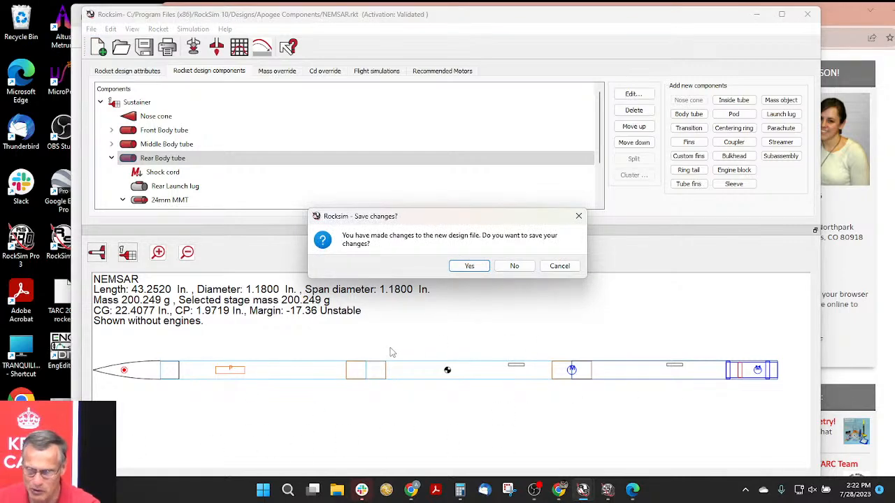
click(513, 267)
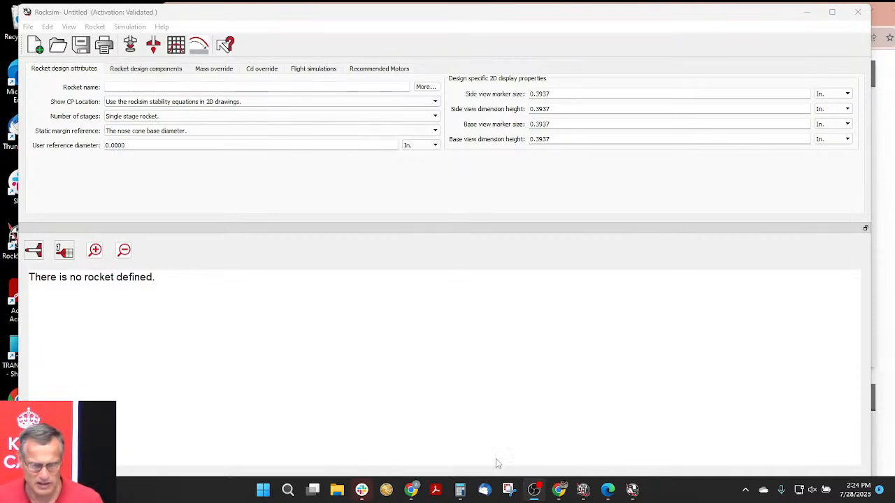
click(143, 70)
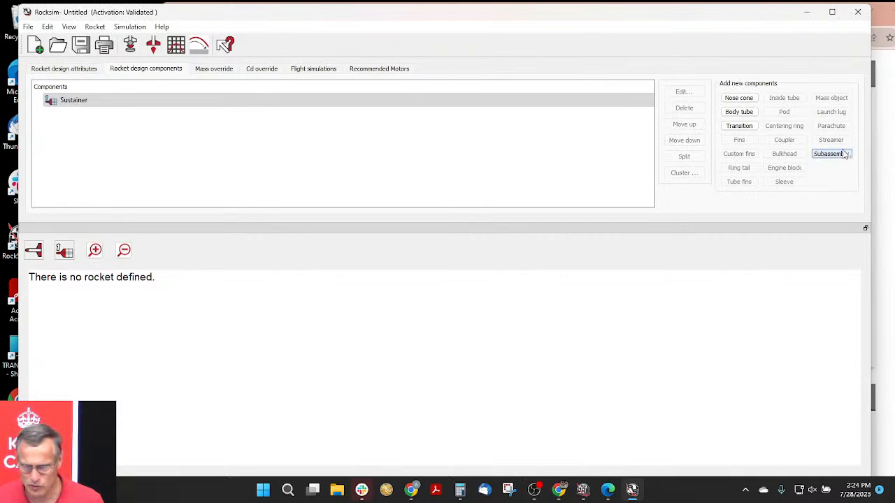
- Begin a new nose cone and sort the parts database by diameter, enlarging the list to show the diameter column
click(739, 102)
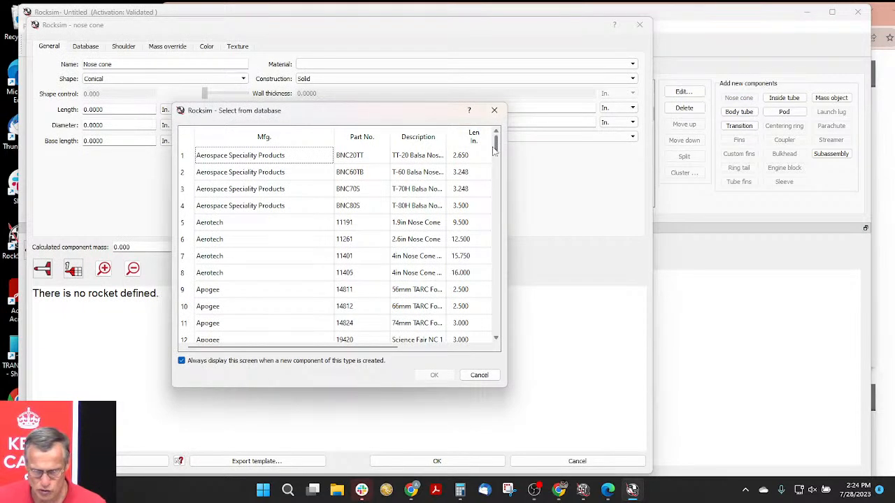
scroll(498, 152, down, 1)
drag(498, 152, 494, 237)
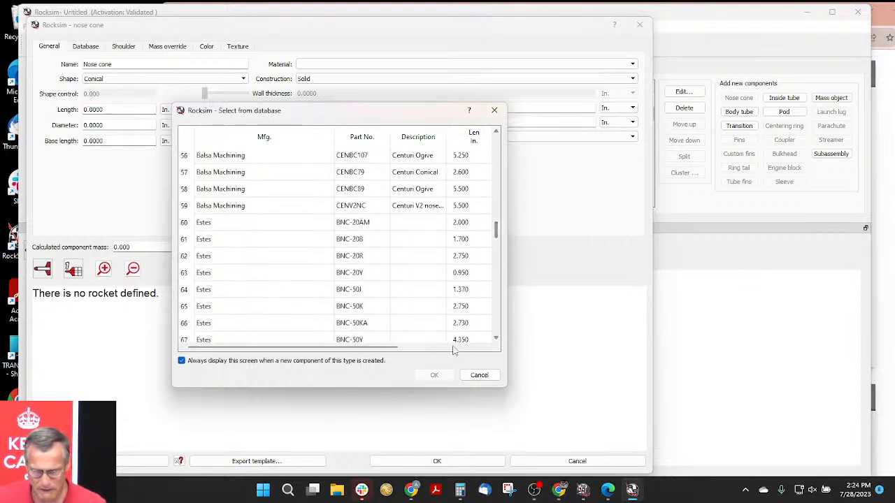
drag(509, 385, 682, 384)
click(526, 140)
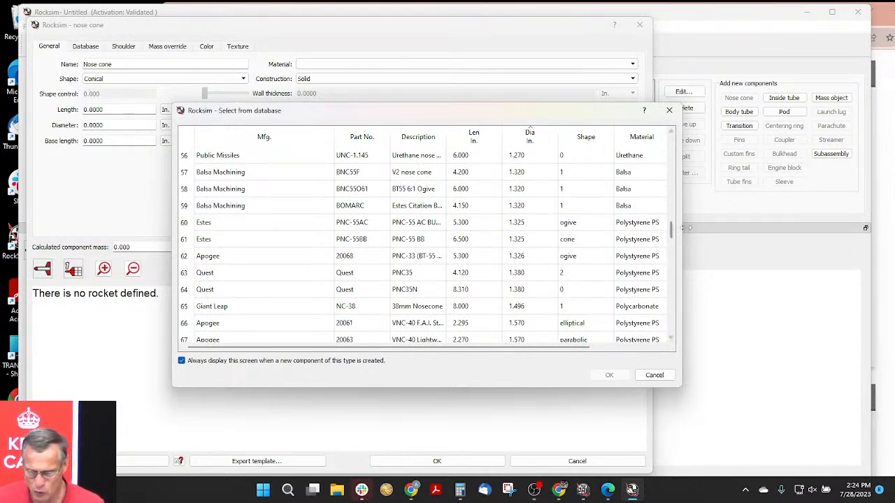
scroll(671, 238, up, 2)
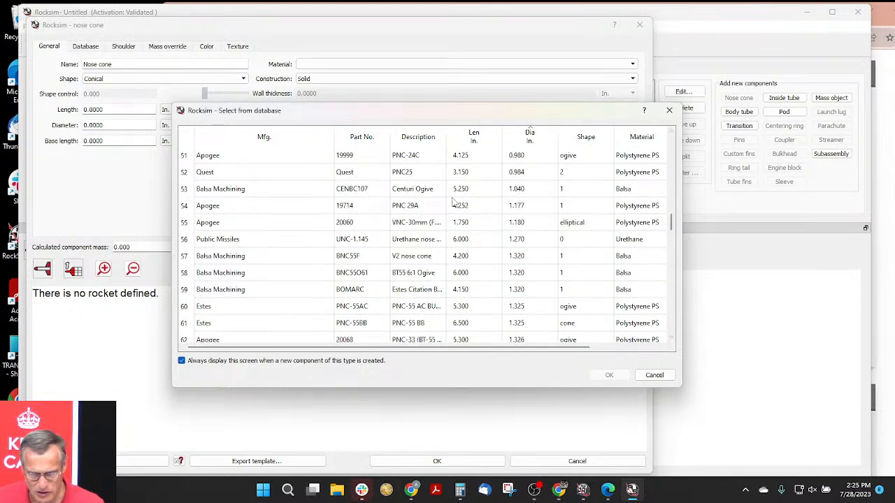
- Add the 6 in long Public Missiles UNC-1.145 urethane nose cone with 1.270 in diameter to the sustainer
click(425, 244)
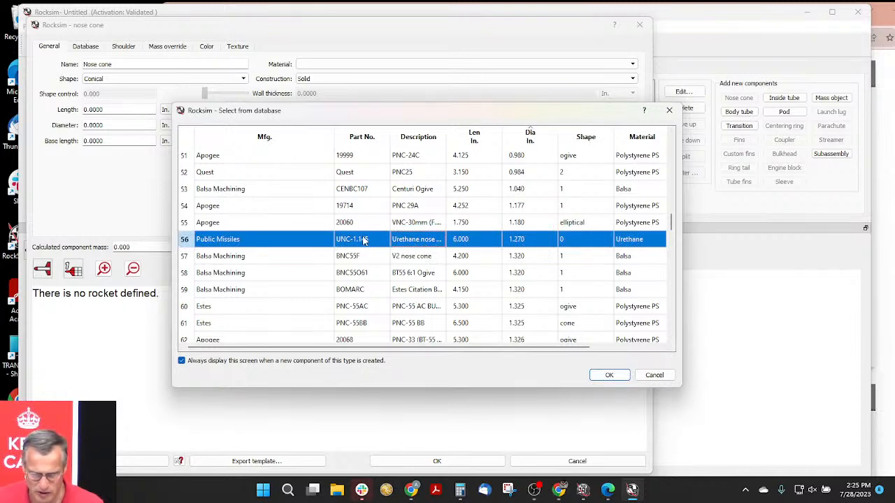
click(609, 376)
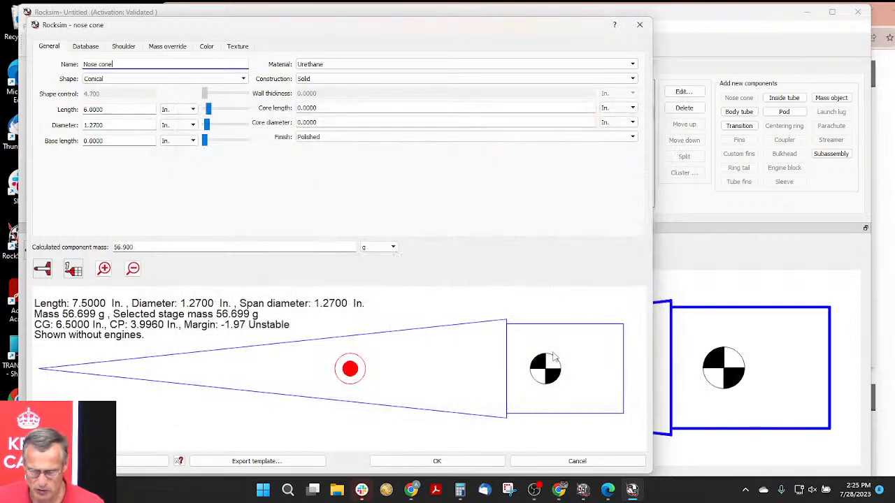
drag(473, 32, 545, 18)
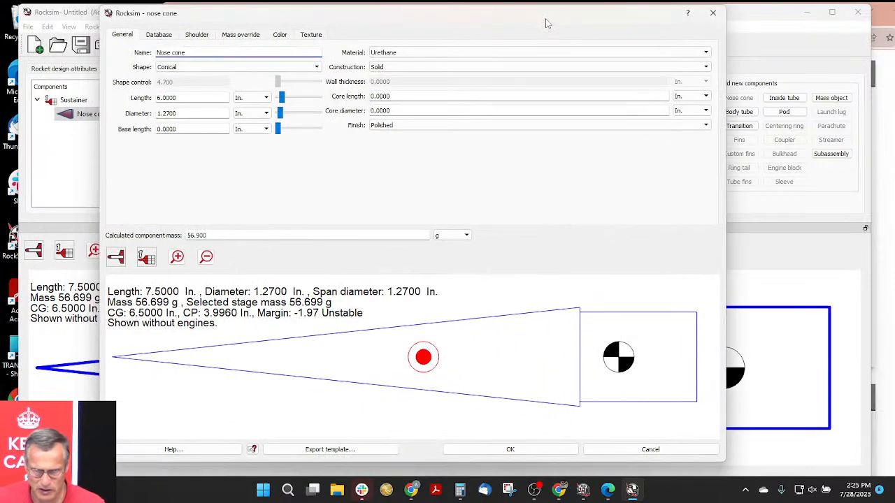
click(509, 450)
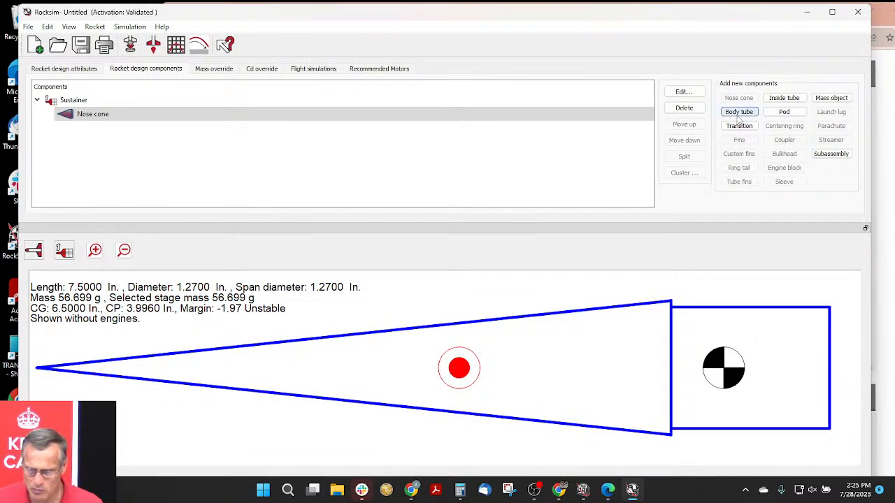
- Add a body tube behind the nose cone using the Apogee 10110 29mm x 13" tube from the database
click(738, 113)
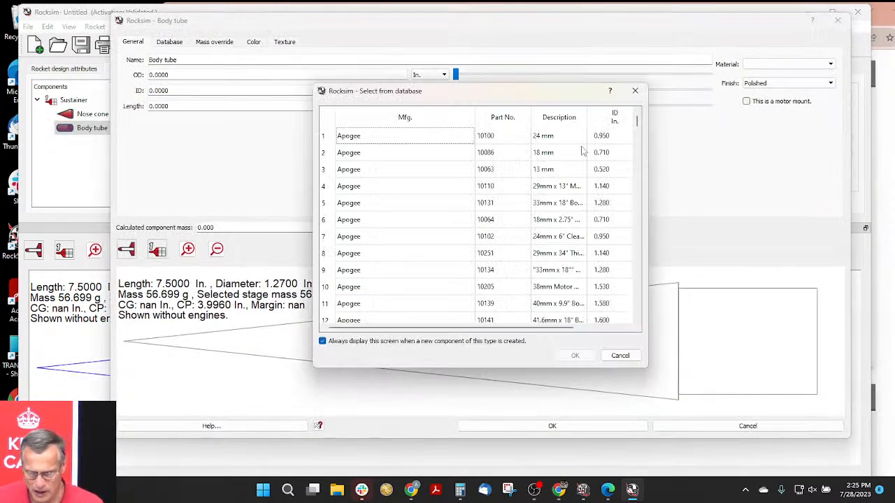
click(552, 190)
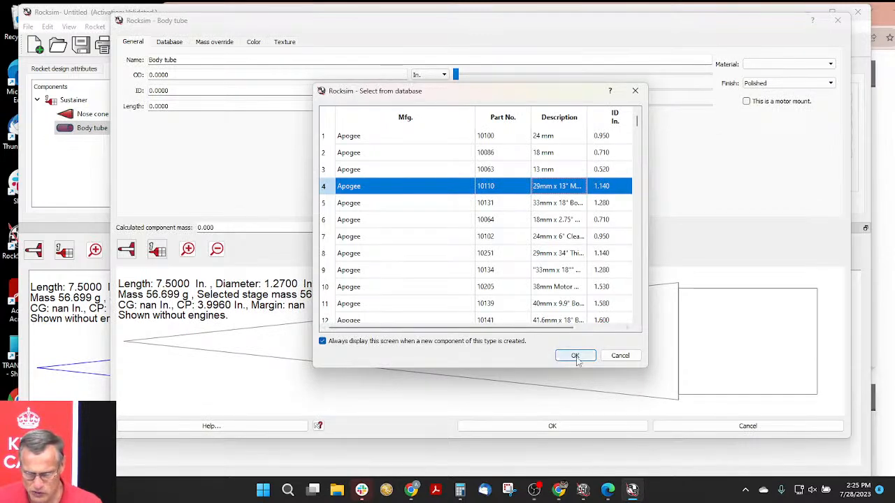
click(574, 356)
- Examine the joint between the nose cone and body tube up close, comparing the tube's outer diameter with the rocket's diameter
scroll(336, 327, up, 3)
scroll(335, 325, up, 3)
scroll(448, 319, up, 1)
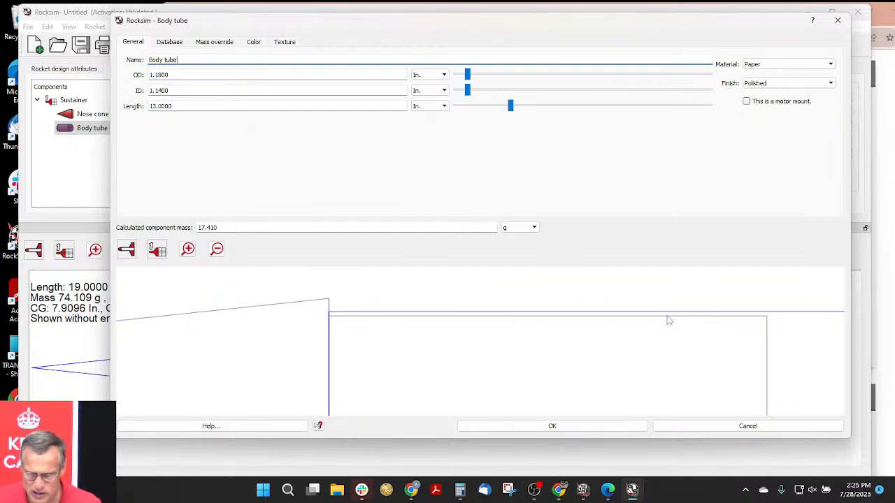
scroll(428, 310, down, 3)
scroll(427, 312, down, 2)
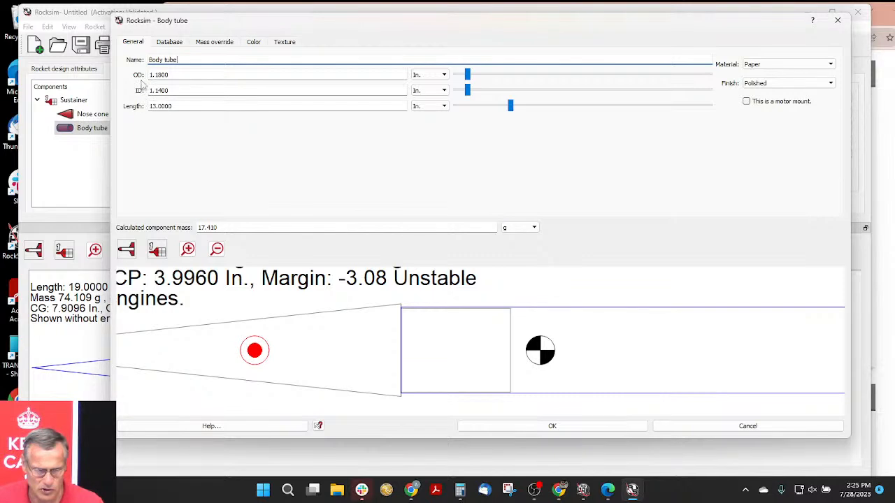
drag(171, 90, 149, 74)
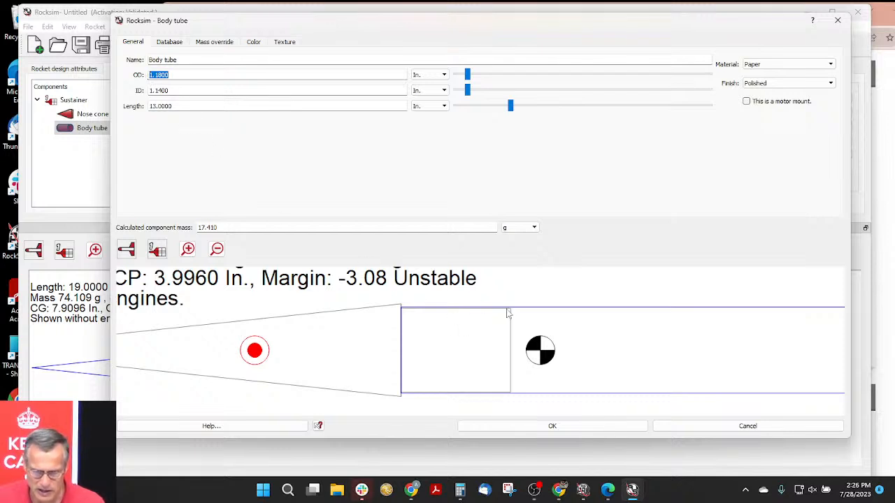
scroll(507, 314, up, 3)
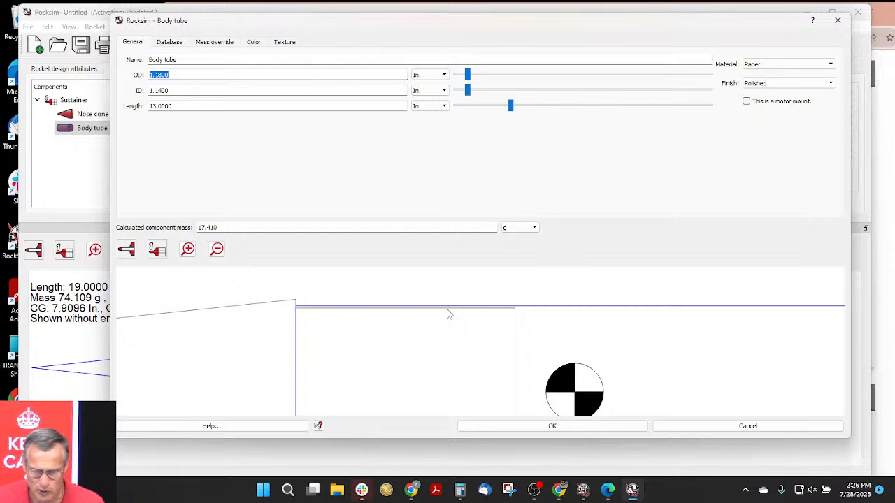
scroll(437, 312, up, 2)
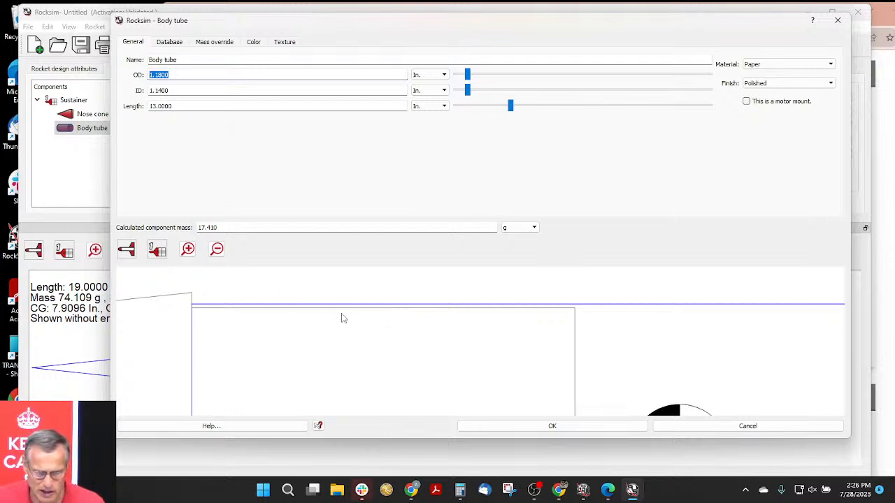
scroll(343, 315, down, 3)
scroll(345, 320, down, 2)
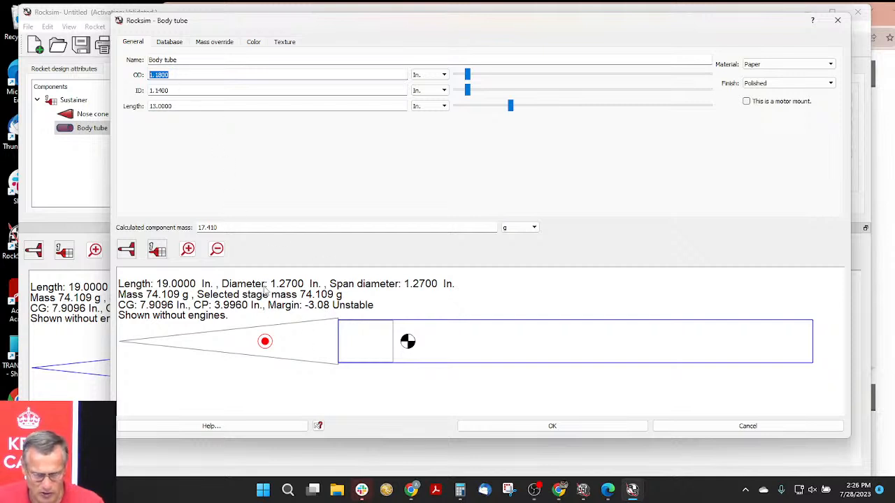
click(272, 284)
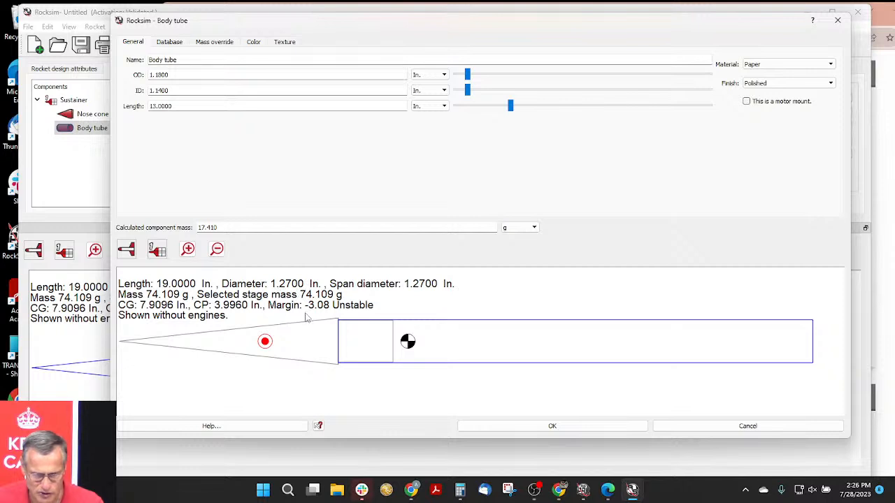
- Set the body tube's outer diameter to 1.2700 in and check its joint with the nose cone
drag(179, 75, 156, 74)
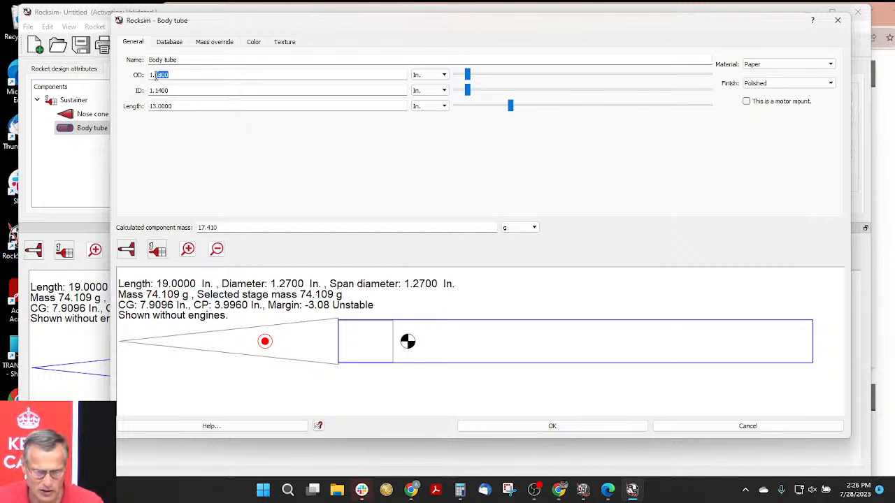
text(2)
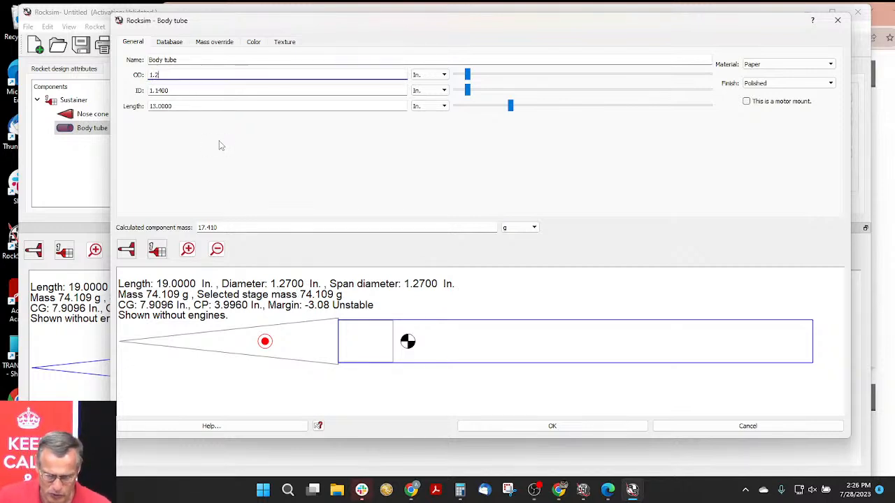
text(700)
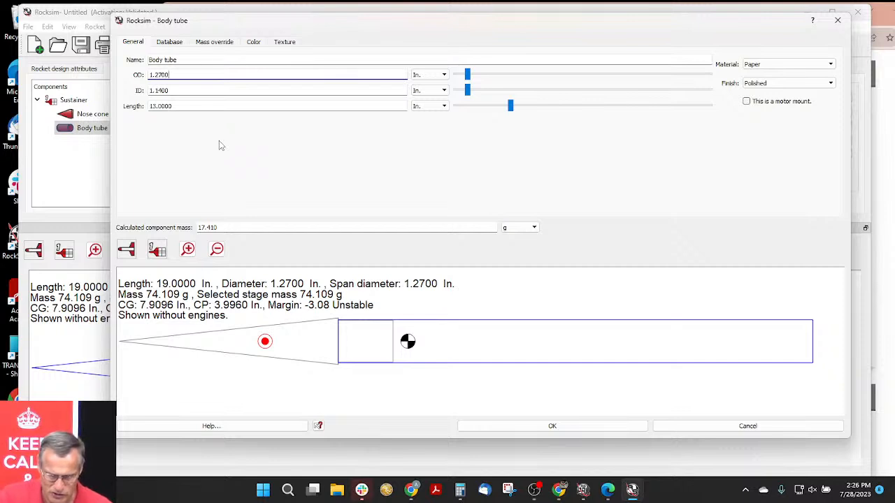
key(Tab)
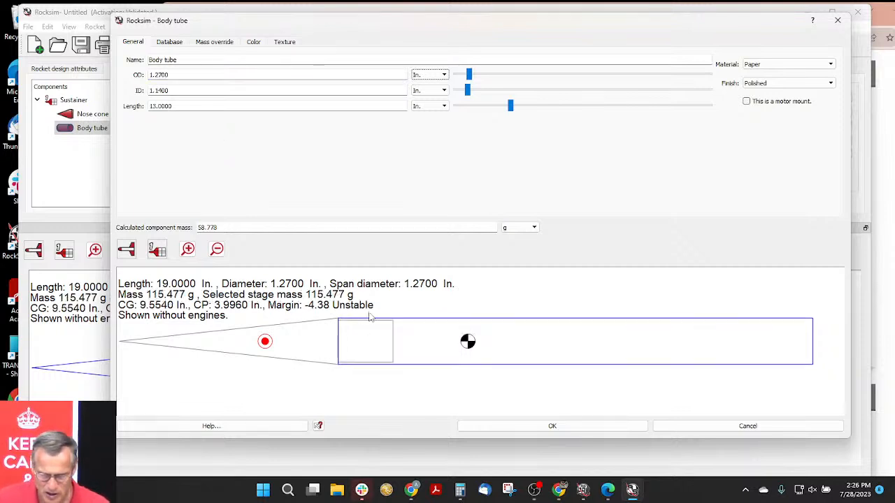
scroll(370, 314, up, 3)
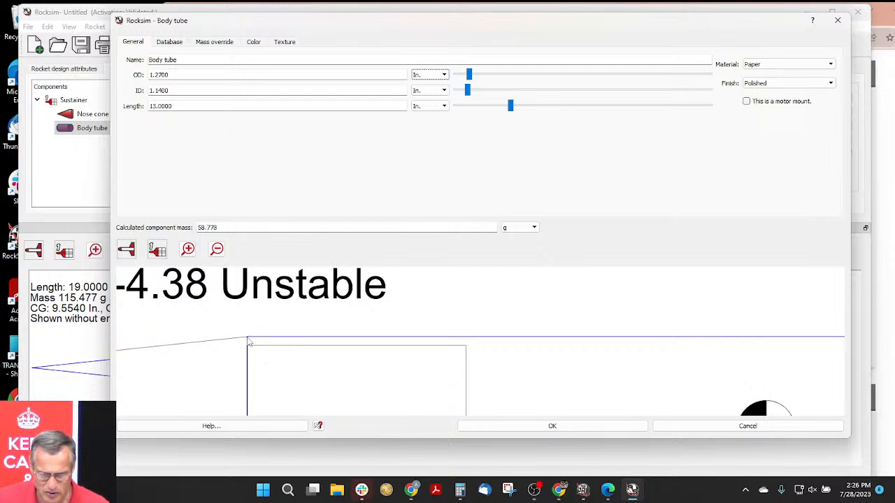
scroll(252, 337, down, 1)
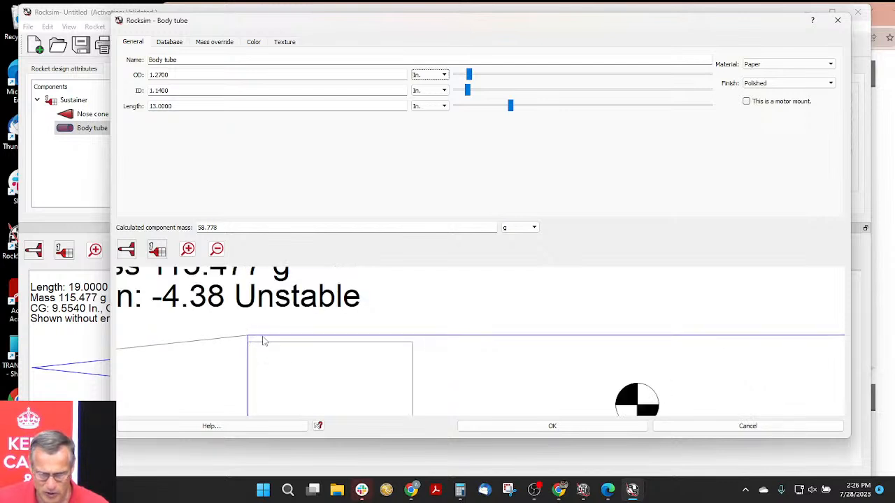
- Show the rocket in 3D and look closely into the open rear end of the body tube to inspect its wall
click(132, 255)
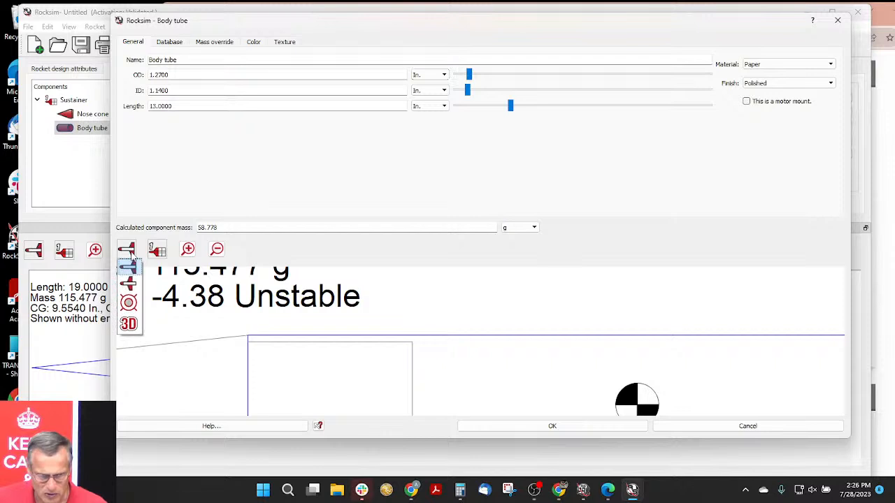
click(130, 324)
drag(674, 343, 326, 365)
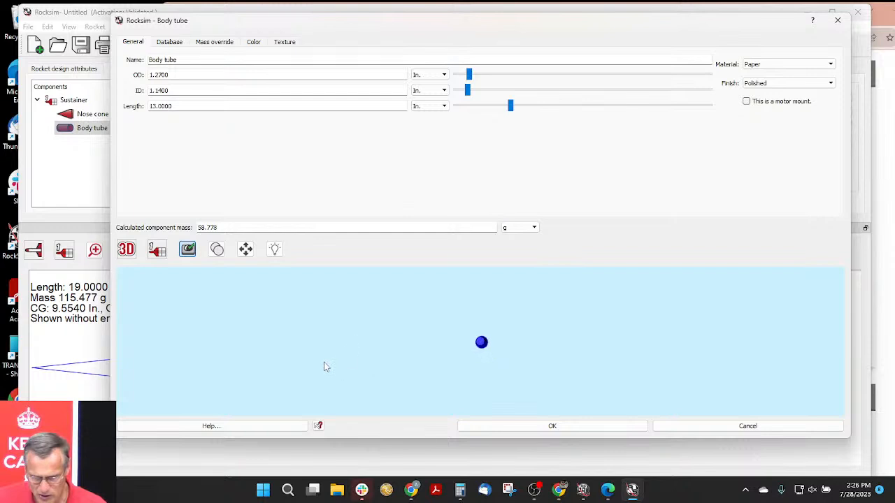
scroll(532, 340, up, 3)
scroll(532, 340, up, 3)
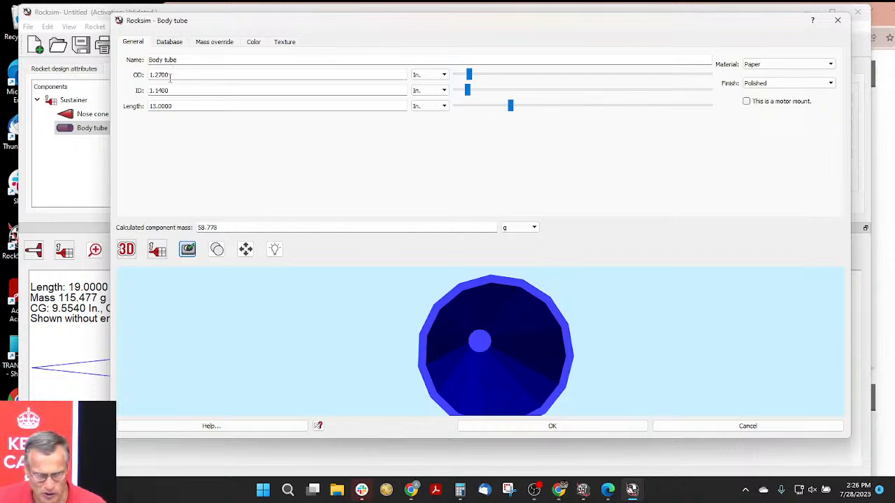
- Set the body tube's outer diameter to 1.17 in to compare the wall thickness
drag(168, 74, 156, 74)
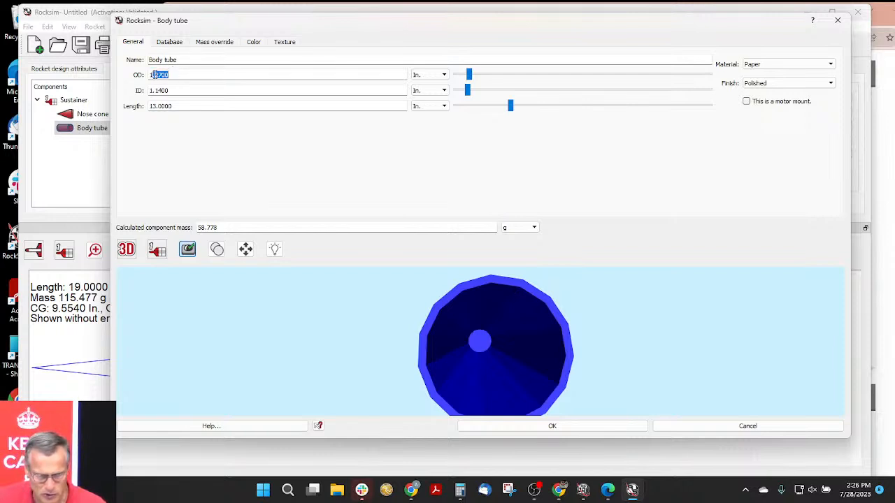
text(1)
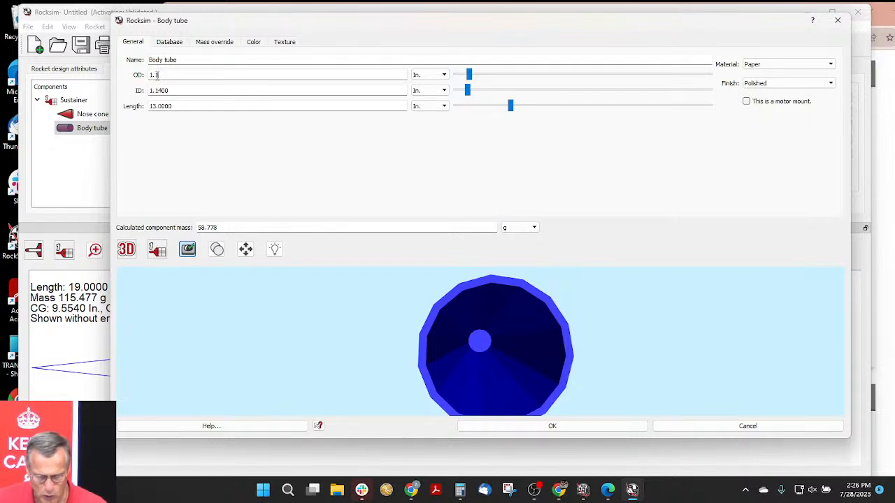
key(Tab)
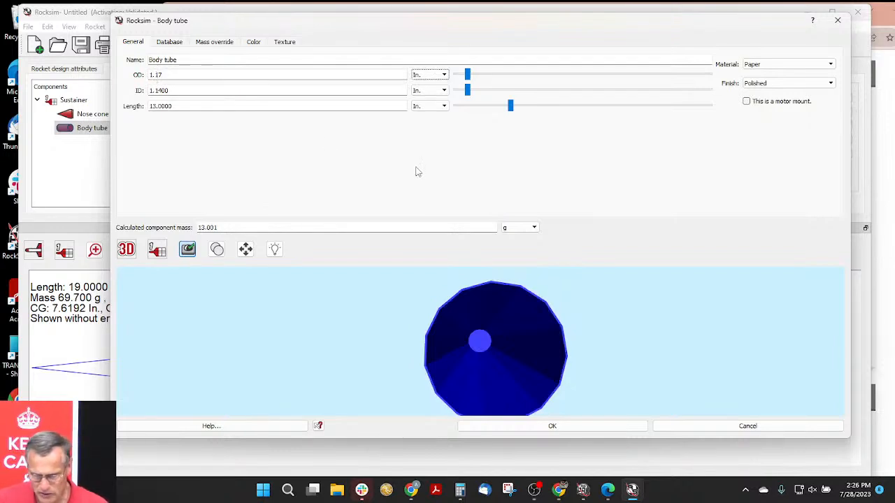
- Set the body tube's outer diameter back to 1.27 in and rotate the 3D rocket to a side view
click(152, 74)
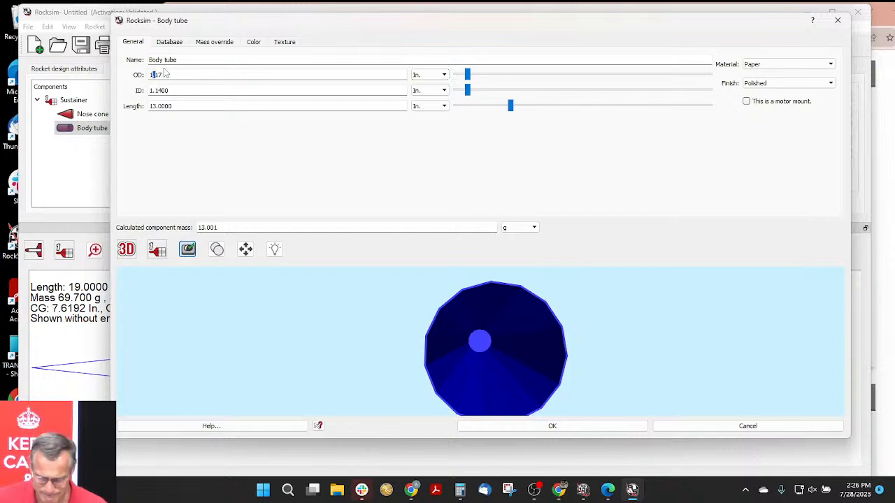
text(.27)
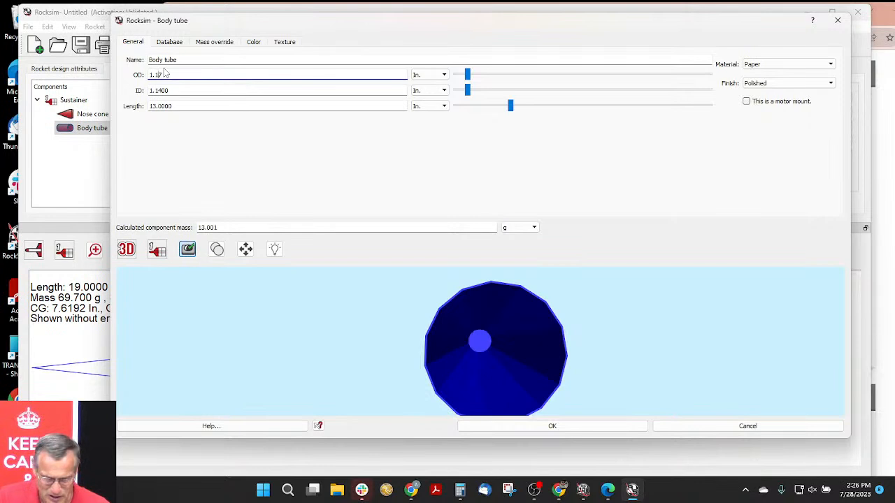
key(Tab)
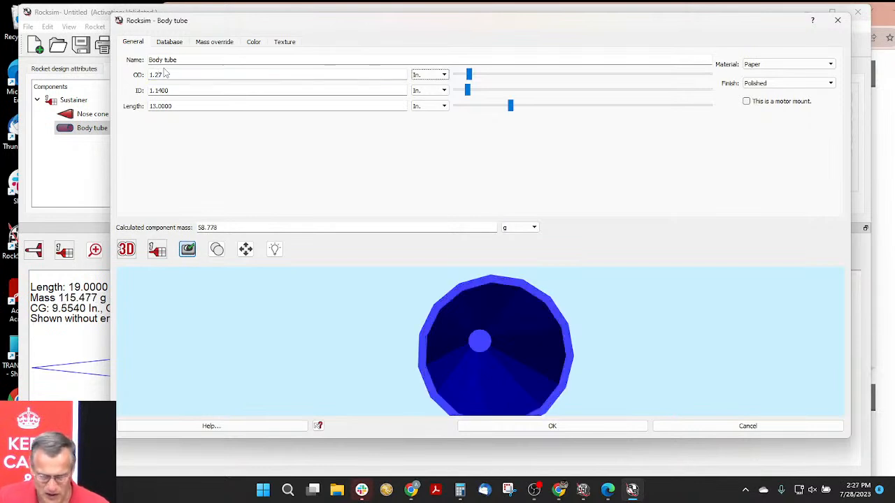
drag(412, 324, 538, 336)
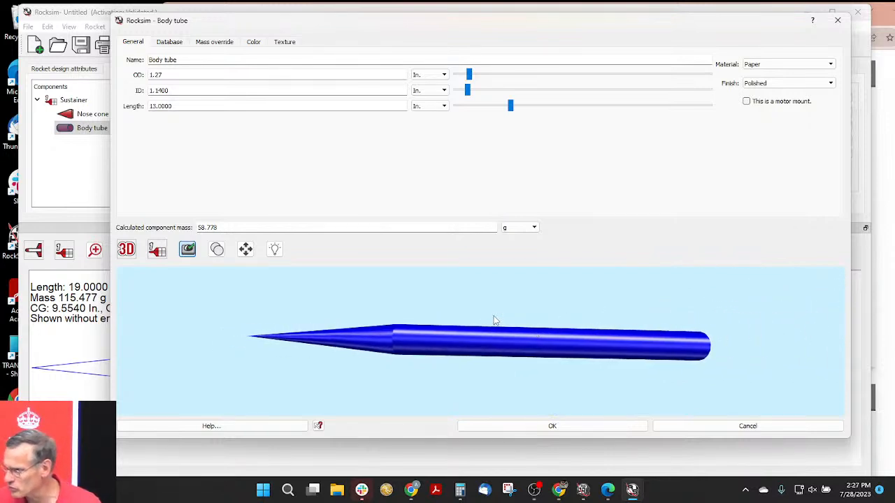
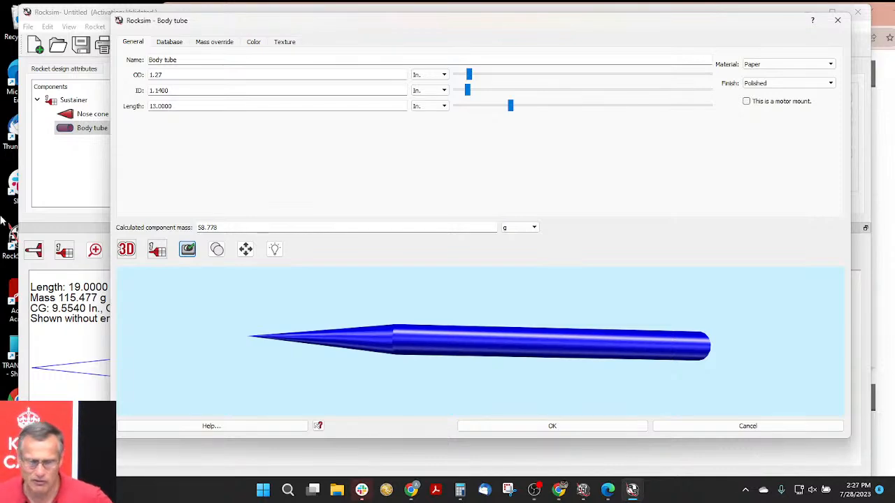
- Accept the body tube settings and add a mass object to the tube without a database part, classified as Shock cord
click(551, 426)
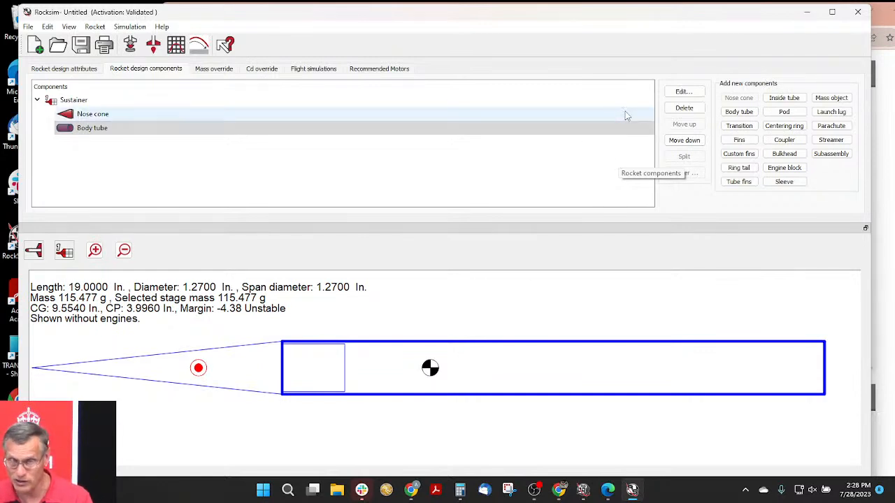
click(833, 99)
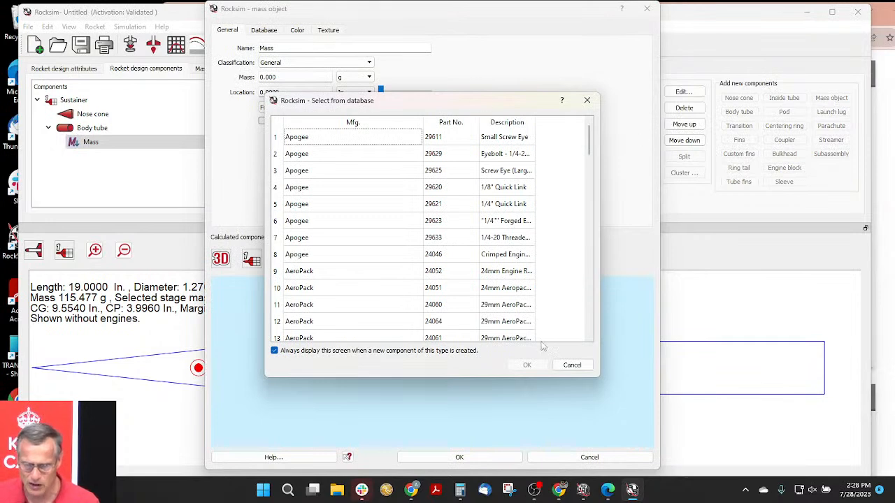
click(587, 102)
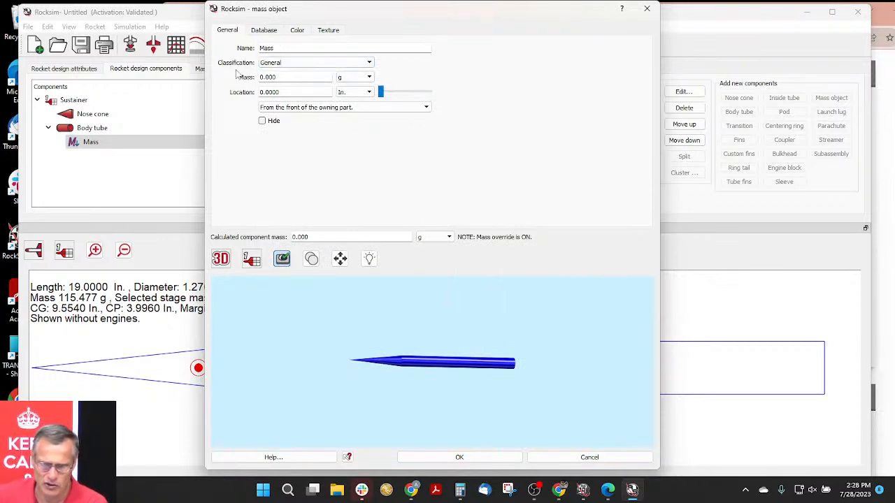
click(282, 64)
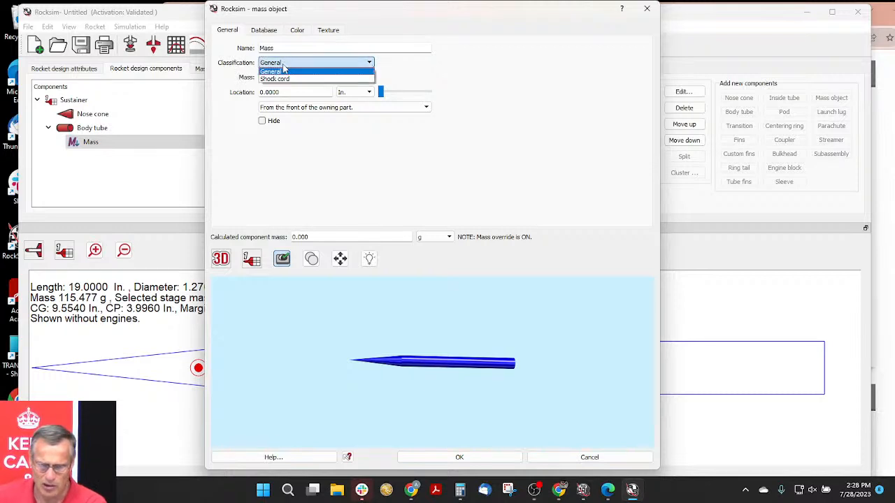
click(294, 79)
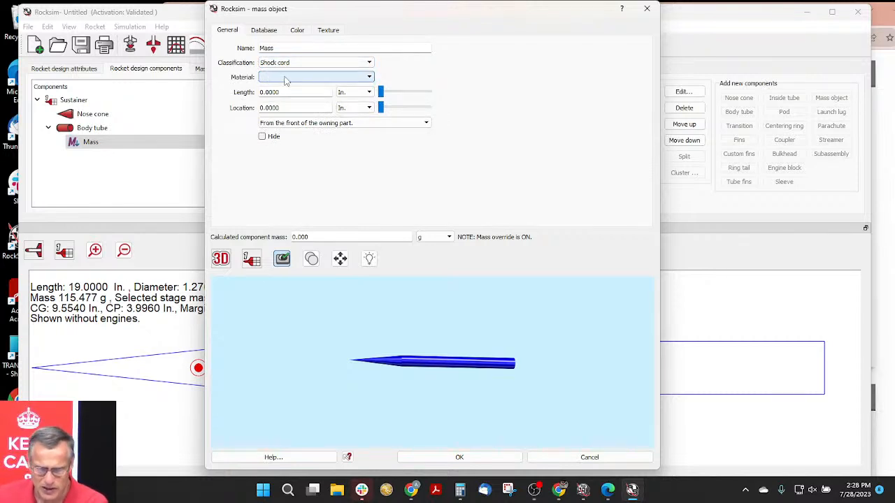
- Set the shock cord's material to 1/32 In. kevlar and its length to 48 in
click(367, 77)
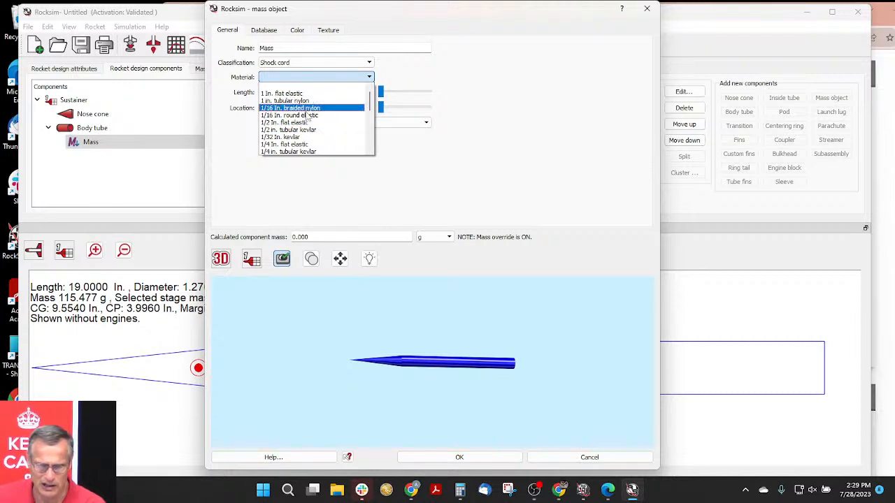
click(305, 138)
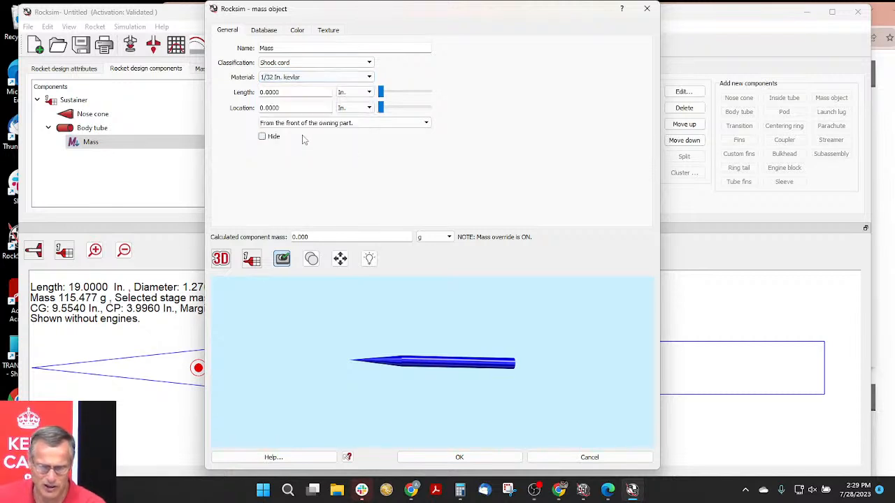
drag(280, 91, 248, 92)
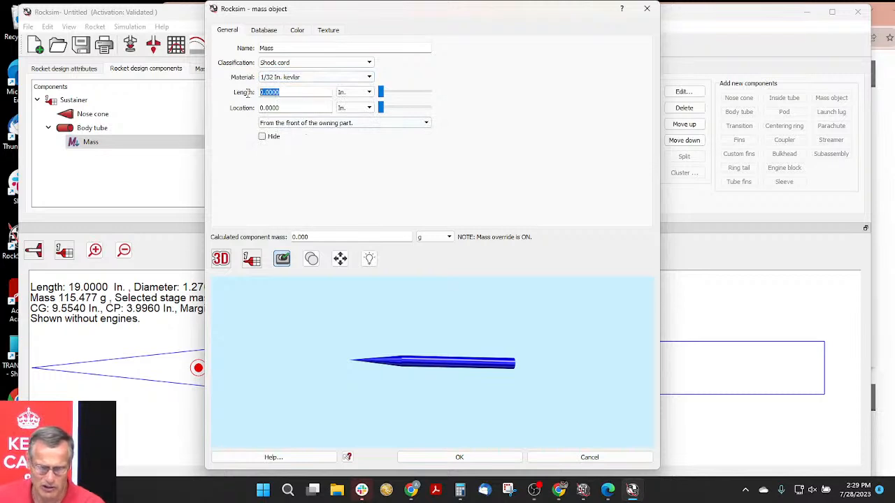
text(48)
key(Tab)
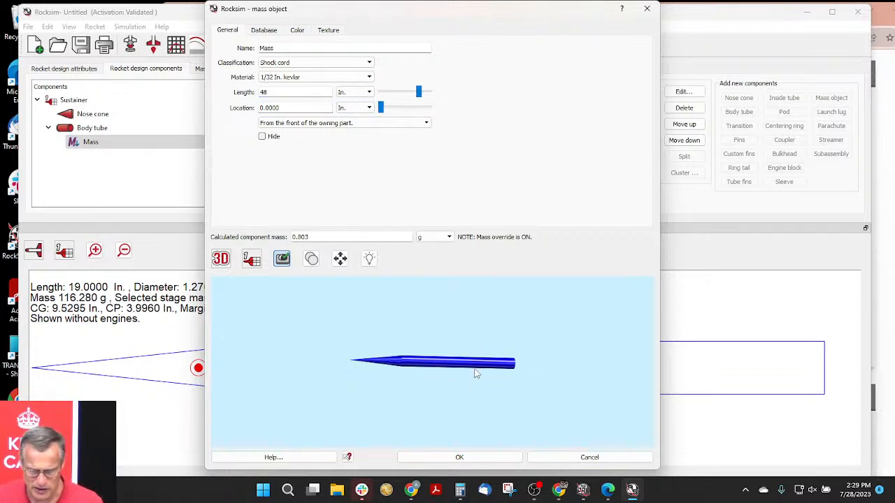
- Locate the shock cord 0 in from the base of the owning part and view it through the tube's open rear end
drag(535, 396, 393, 385)
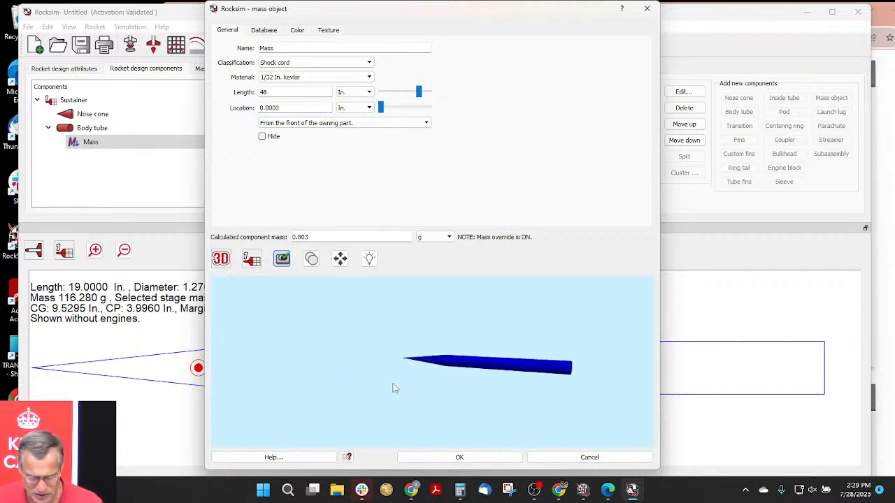
drag(566, 422, 381, 398)
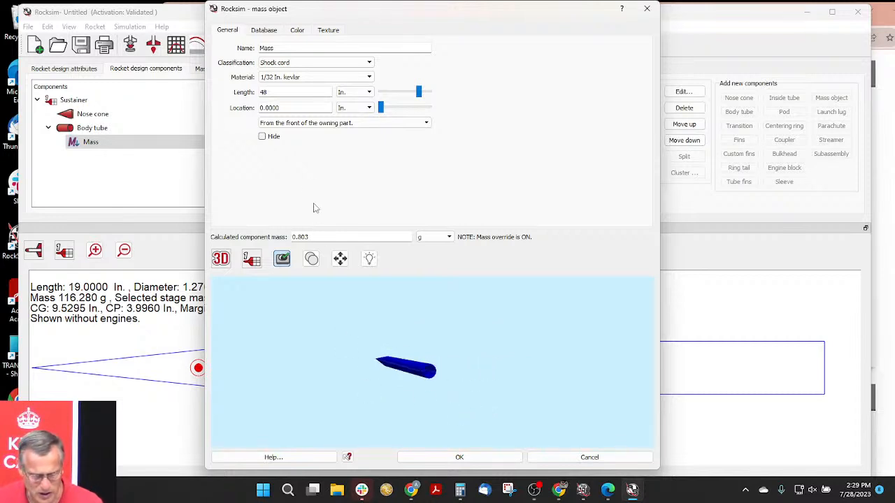
drag(436, 393, 458, 398)
click(285, 123)
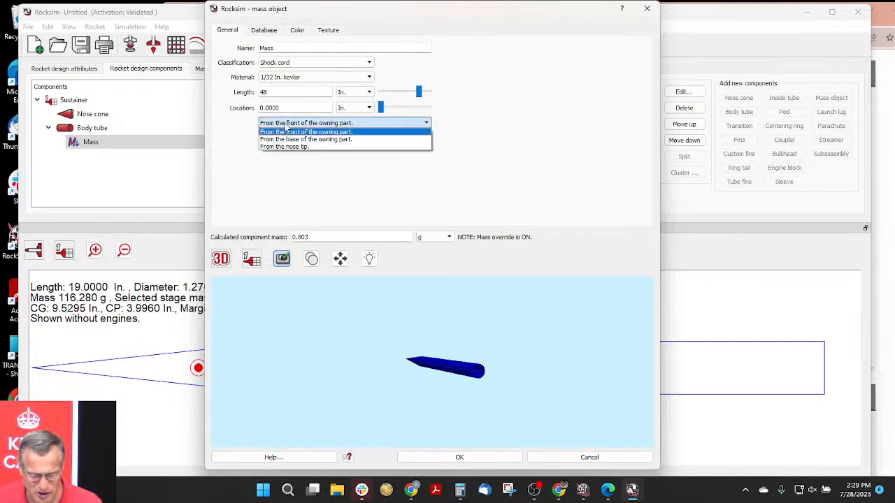
click(290, 138)
drag(288, 110, 250, 109)
text(0)
key(Tab)
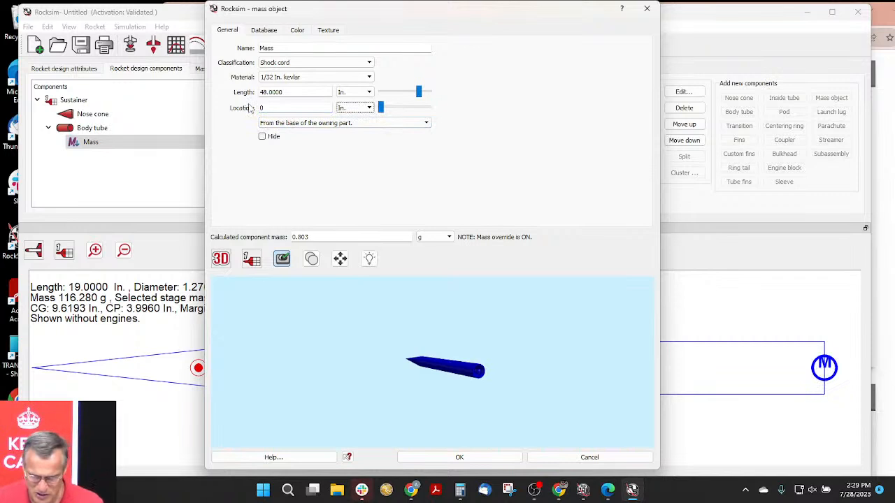
scroll(507, 376, up, 5)
mouse_move(508, 378)
mouse_down()
mouse_move(459, 368)
mouse_move(463, 355)
mouse_move(490, 374)
mouse_up()
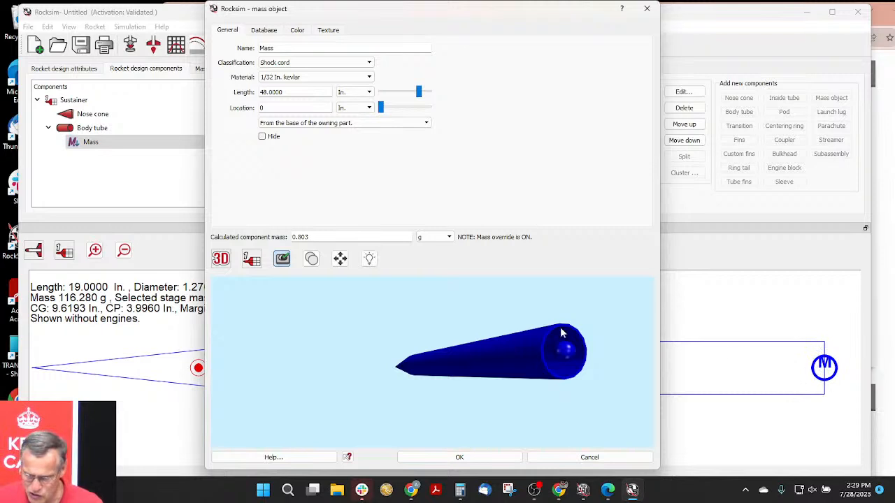
- Show the rocket in 2D side view, move the shock cord to 8.0000 in from the tube's base, and accept the mass object
drag(381, 107, 393, 111)
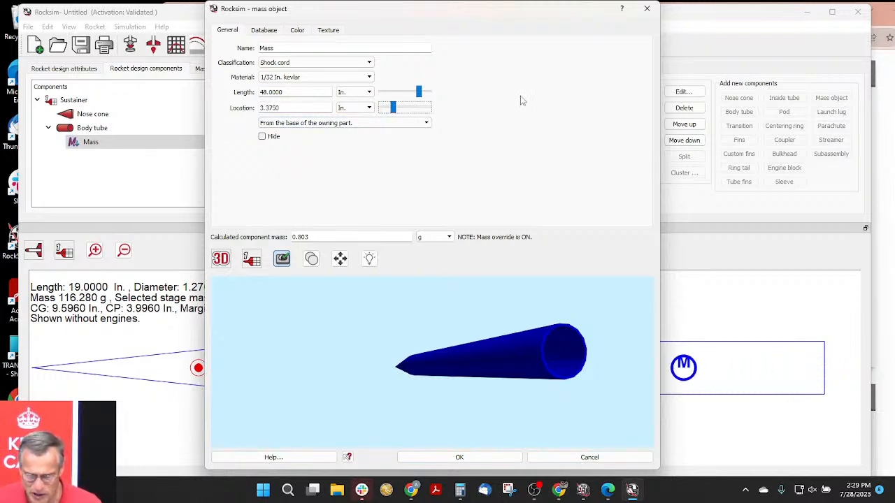
click(221, 263)
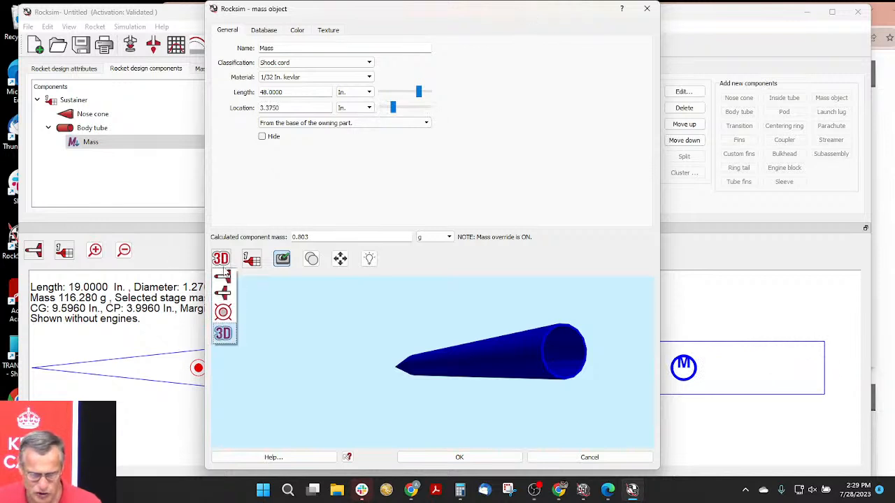
click(225, 277)
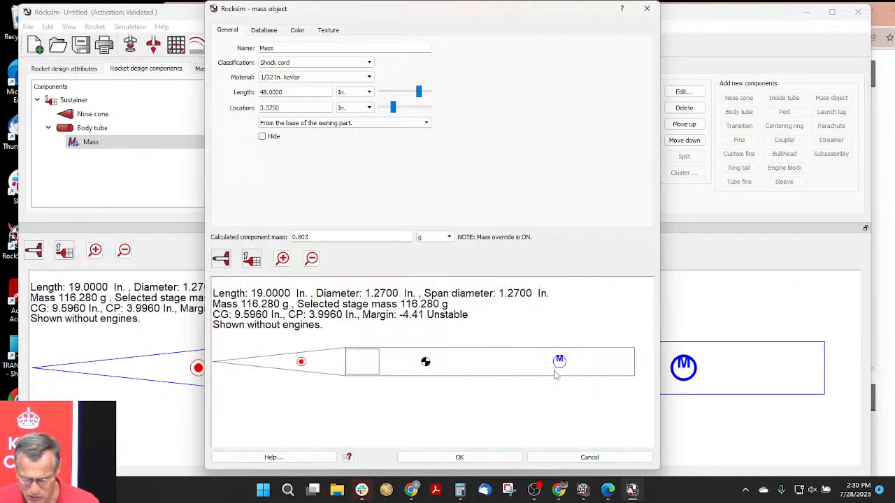
click(394, 108)
drag(394, 108, 410, 113)
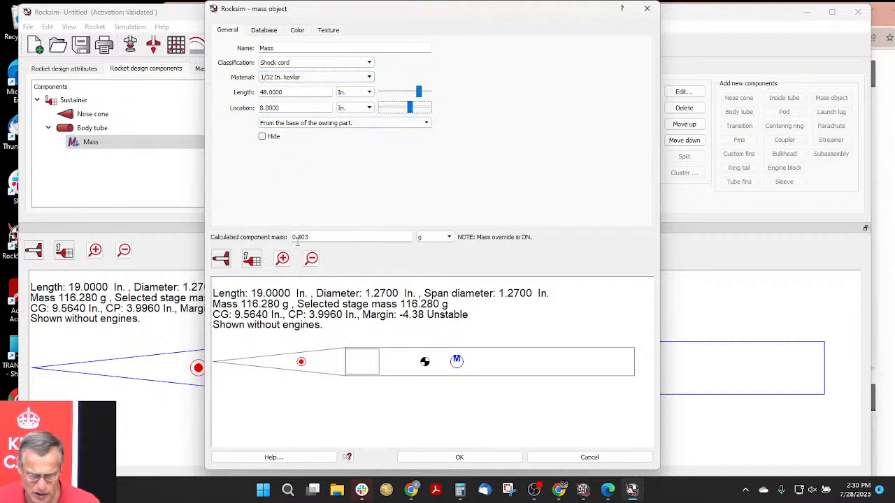
drag(308, 236, 292, 236)
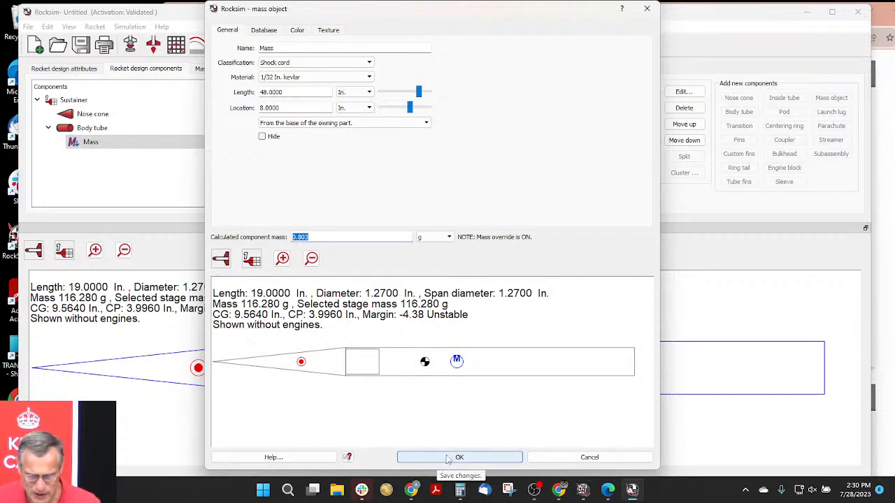
click(480, 458)
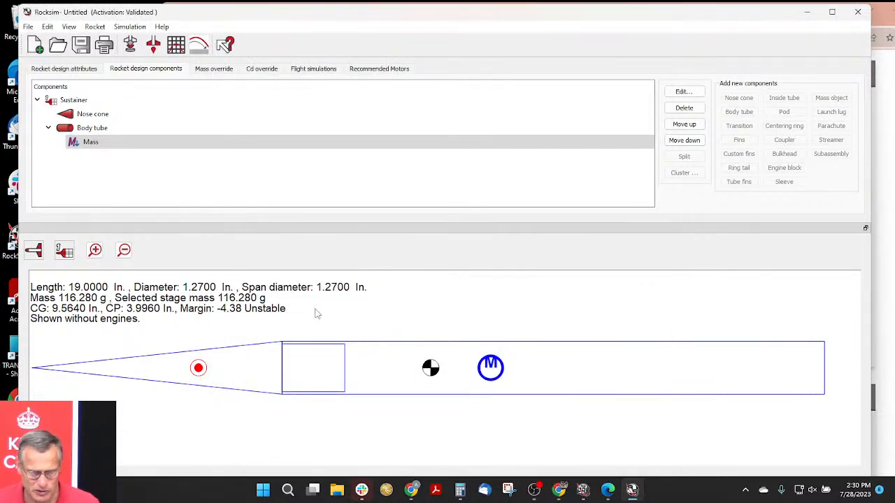
- Rename the body tube's mass object as "shock cord mass"
click(91, 143)
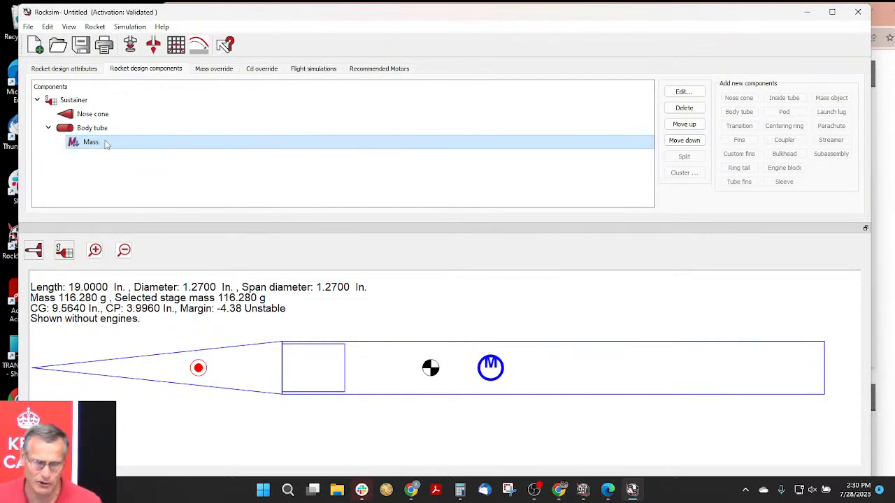
double_click(91, 144)
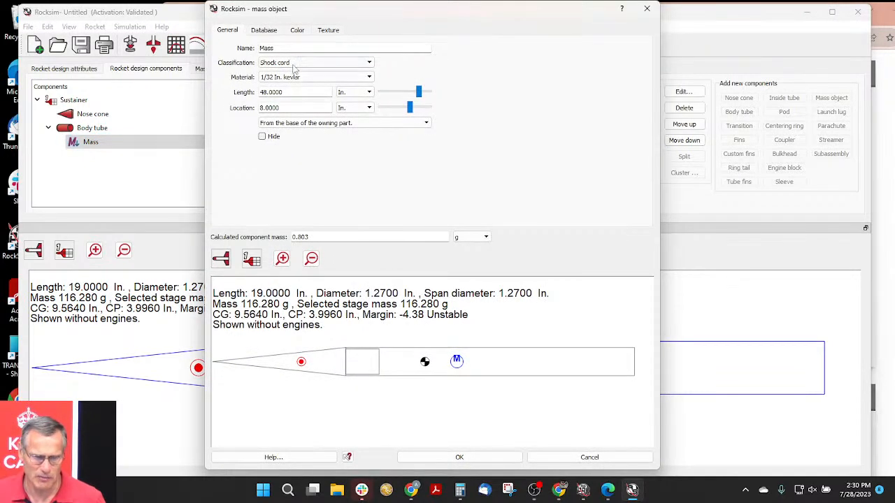
double_click(281, 47)
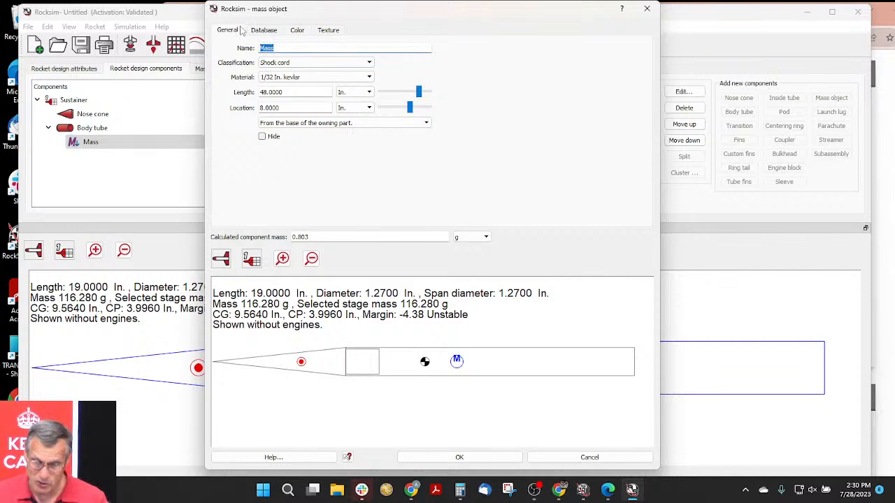
text(shock cord m)
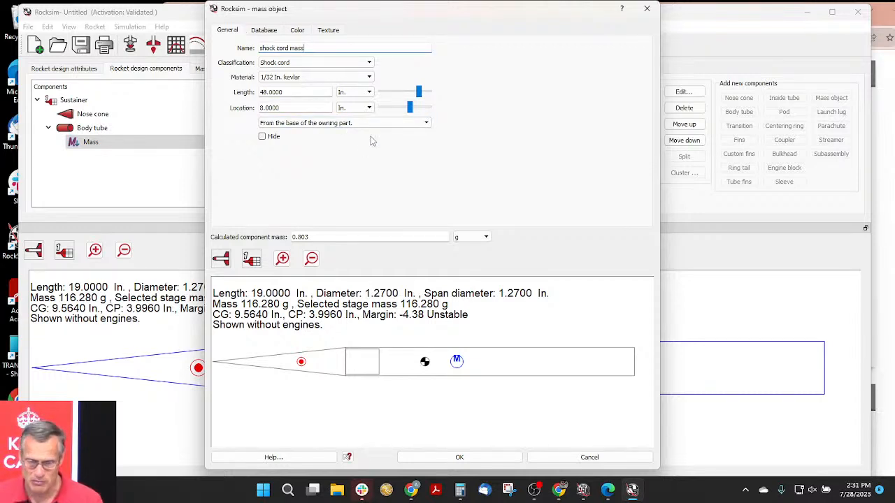
click(489, 457)
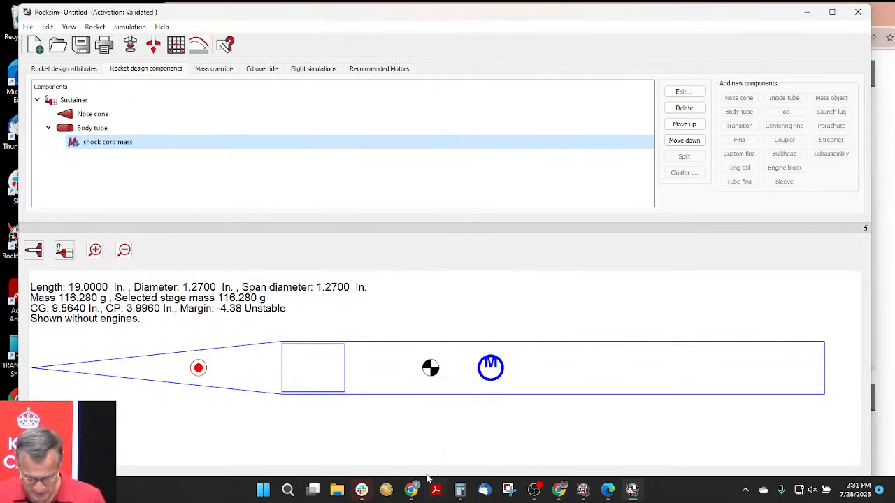
- Switch to the Edge browser and open the apogeerockets.com website
mouse_move(412, 495)
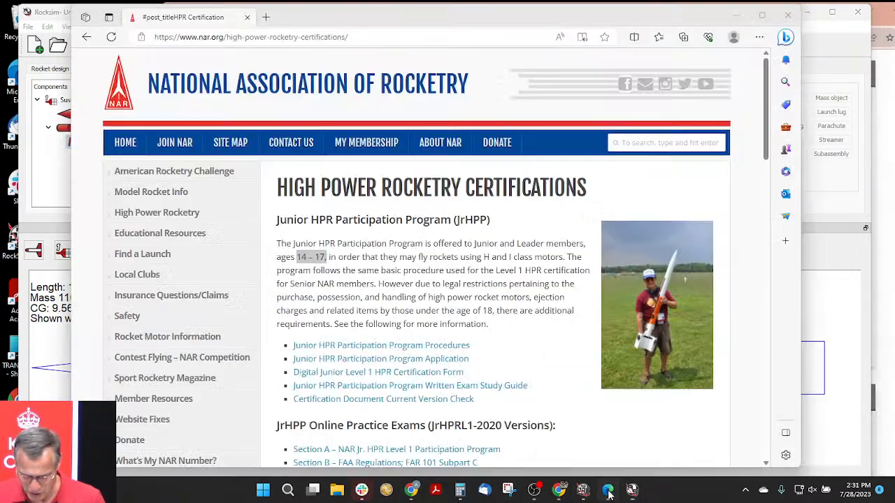
click(608, 494)
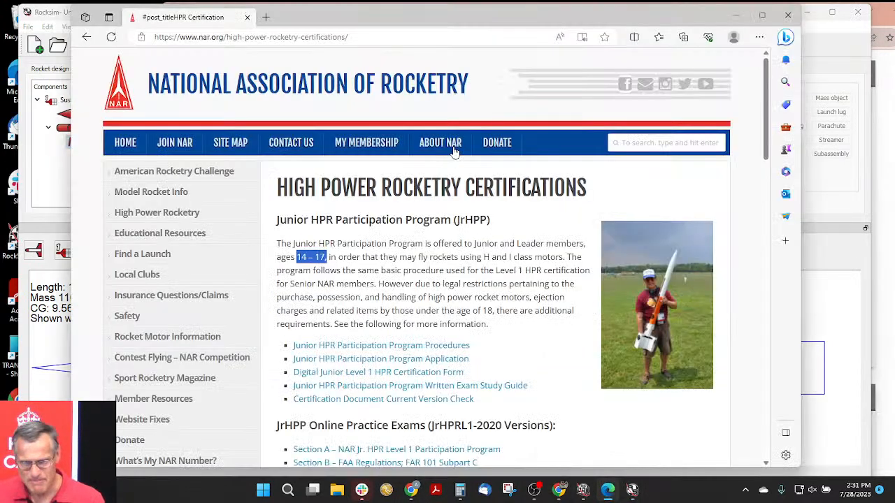
mouse_move(461, 145)
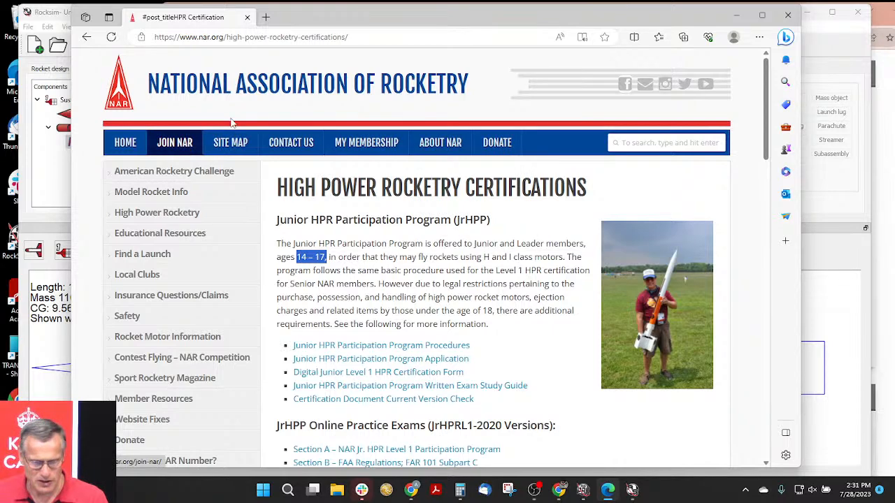
drag(368, 35, 49, 6)
text(apogg)
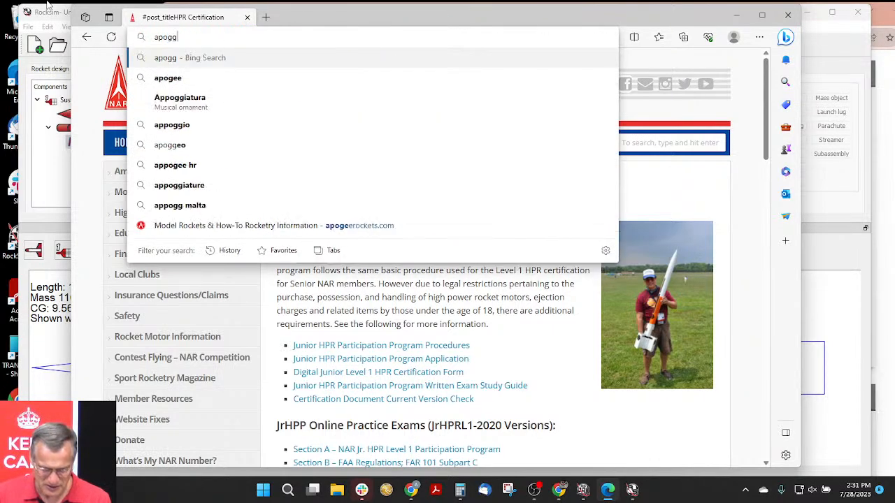
key(BackSpace)
text(ee)
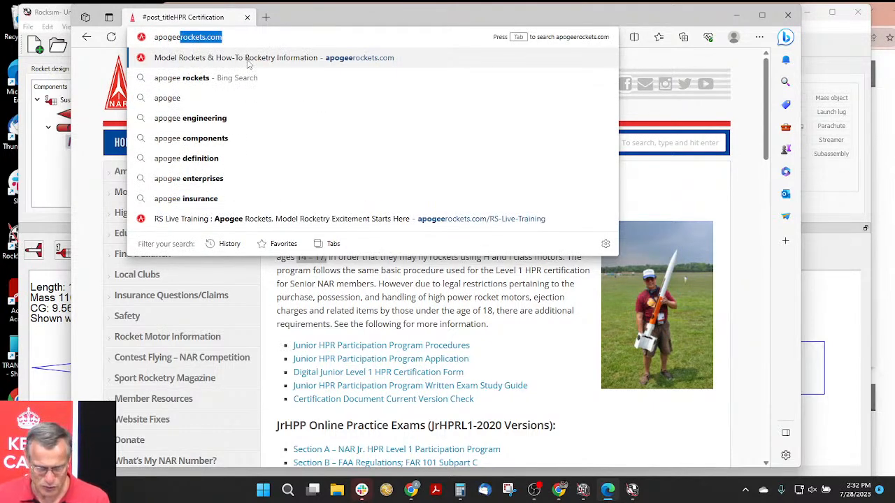
click(246, 61)
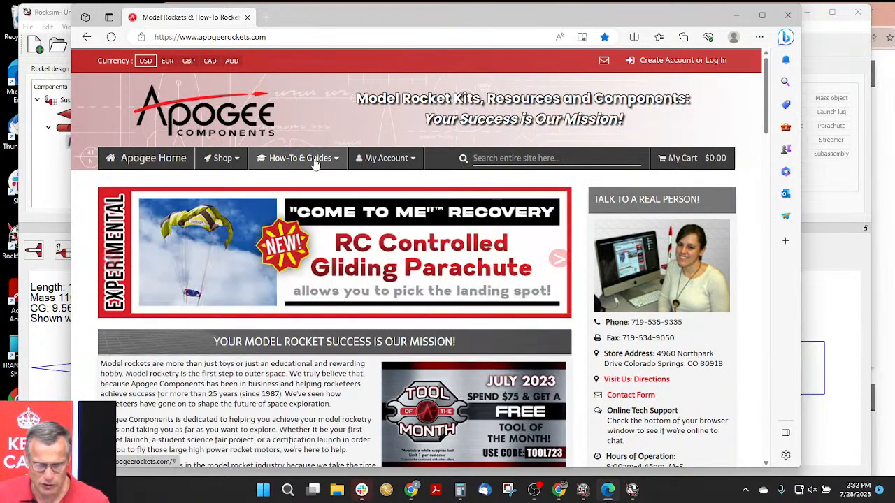
- Open the complete list of Advanced Construction Videos from the How-To & Guides section and look through its entries
mouse_move(315, 162)
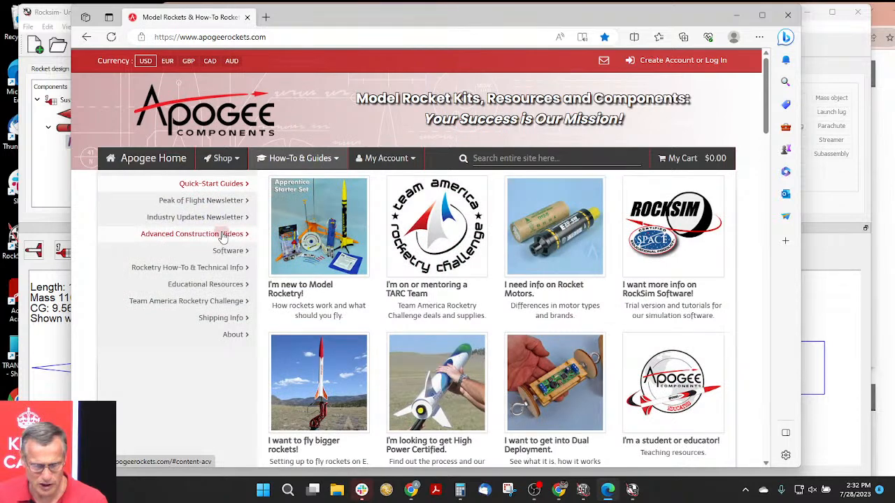
mouse_move(222, 238)
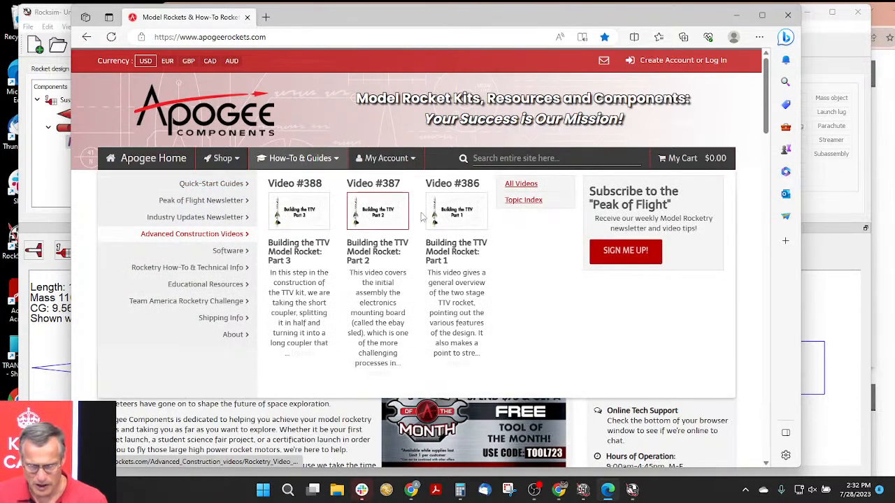
click(521, 185)
scroll(432, 233, down, 1)
scroll(431, 235, down, 5)
scroll(432, 246, up, 2)
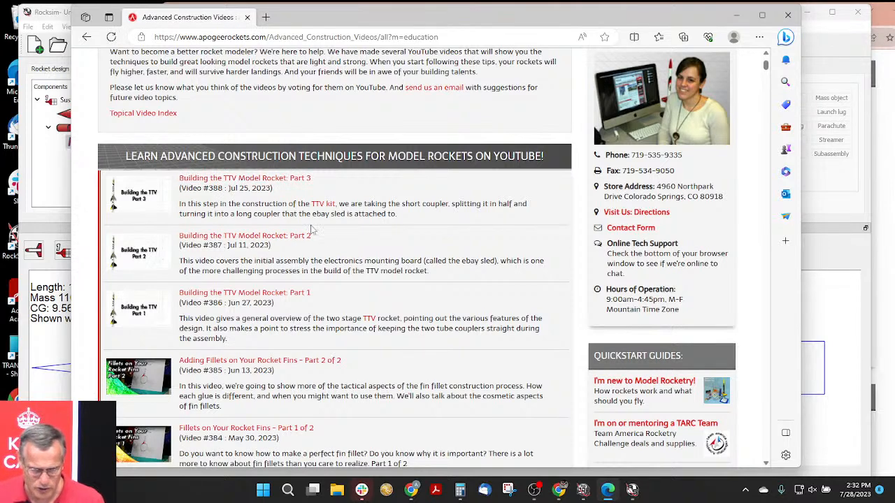
scroll(409, 242, up, 2)
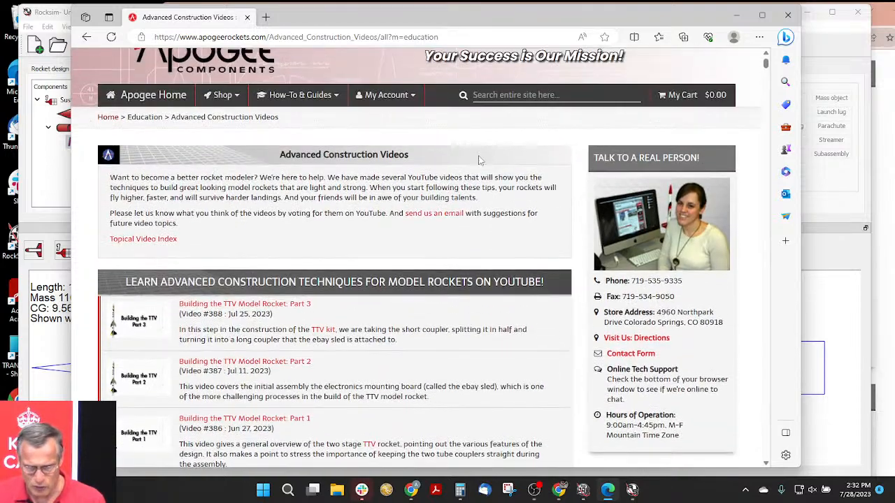
- Search the Advanced Construction Videos page for "body tube"
scroll(293, 299, down, 2)
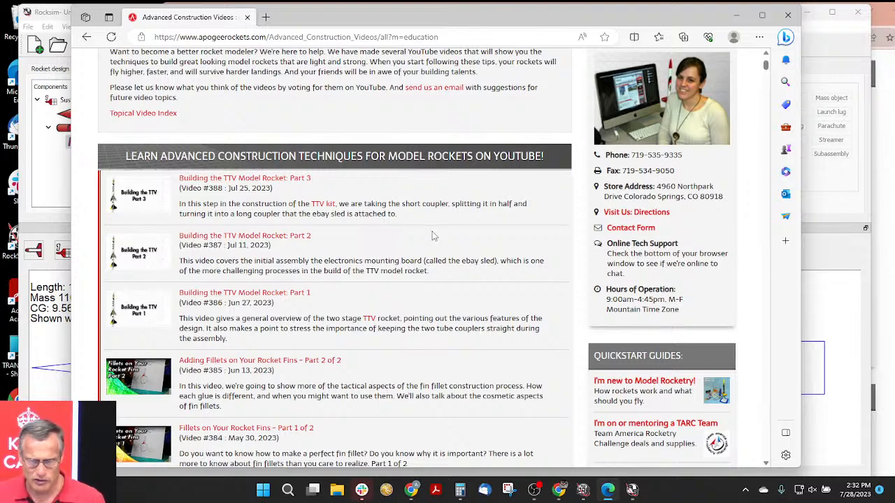
scroll(434, 236, up, 2)
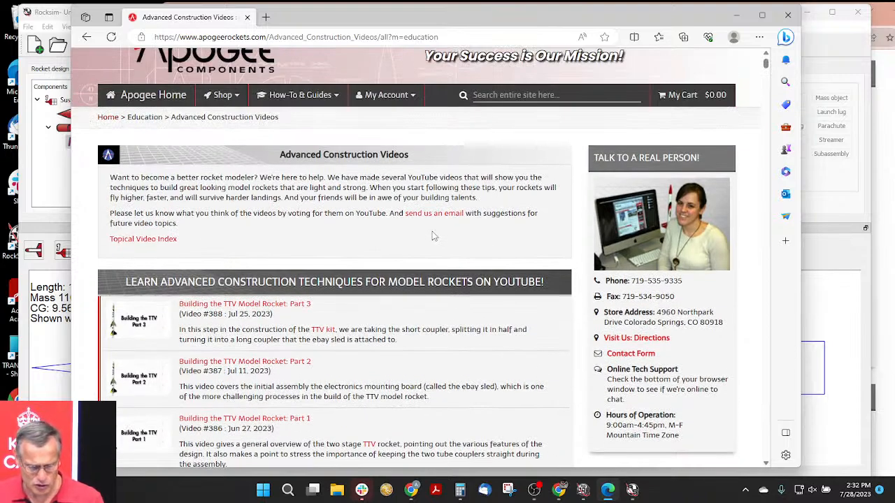
key(ctrl+f)
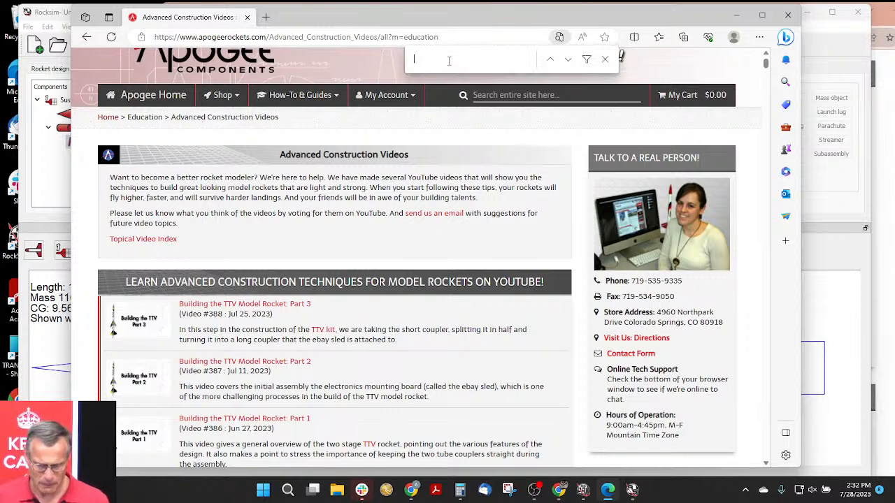
text(body)
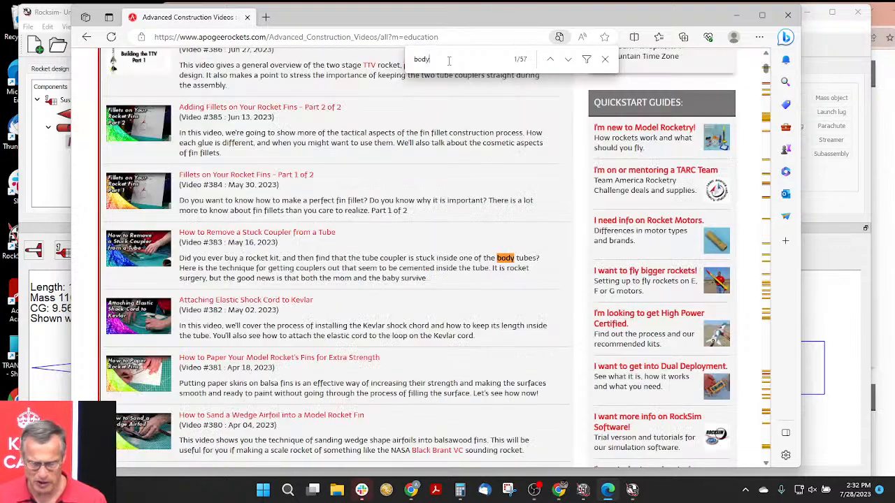
text( tube)
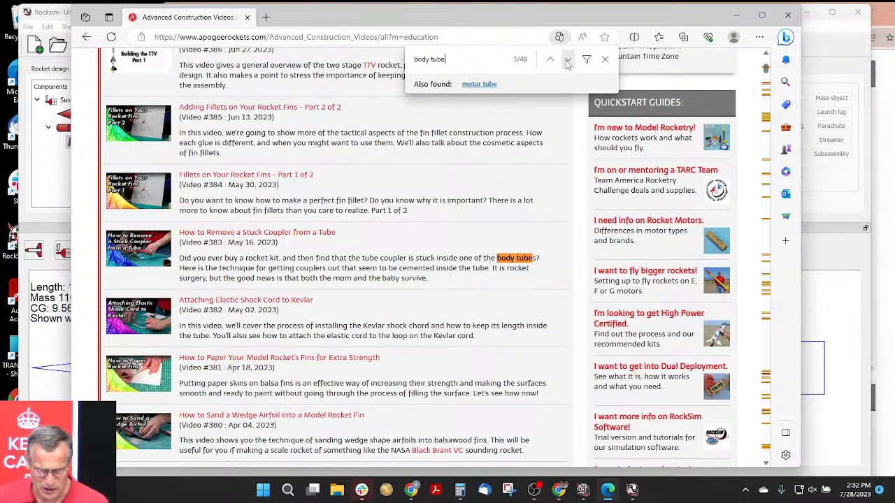
- Step through the "body tube" matches to the end of the video list, examining each entry's title and description, and close the page search
click(566, 61)
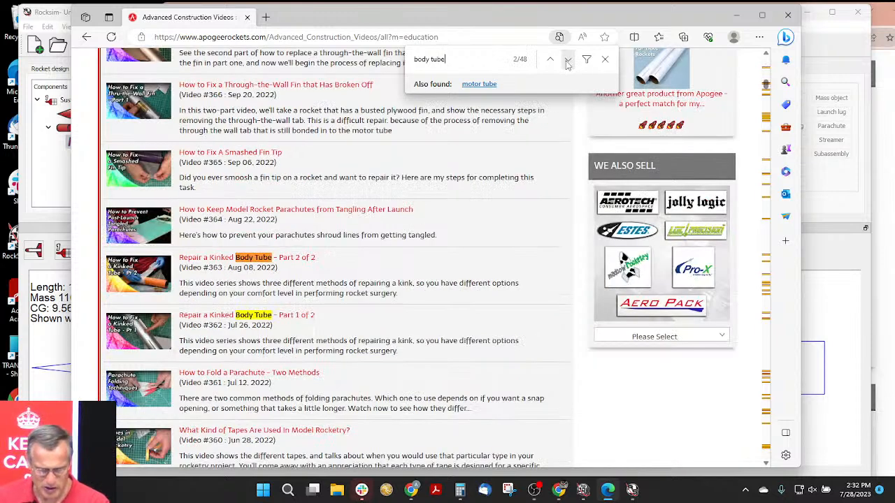
click(567, 61)
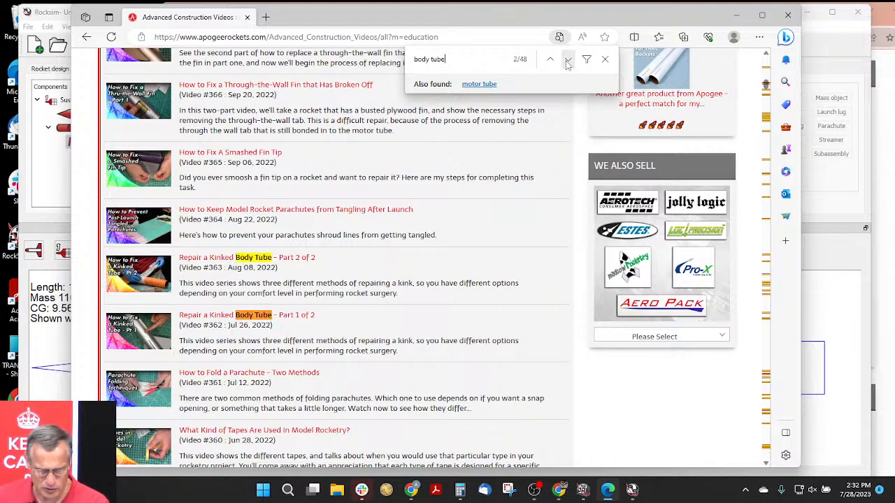
click(567, 60)
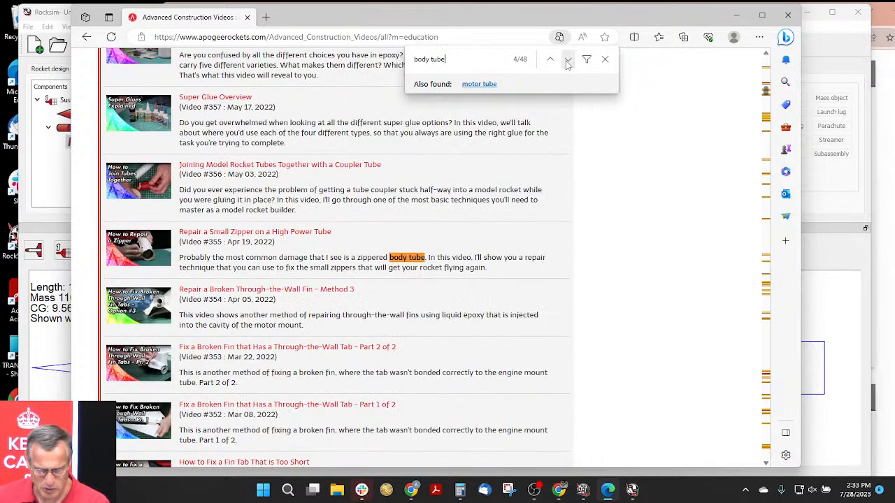
click(567, 61)
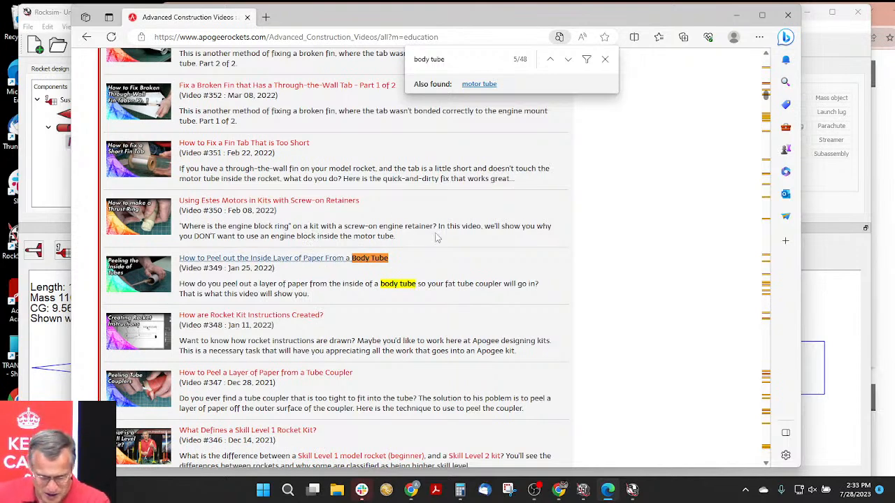
click(568, 60)
click(568, 60)
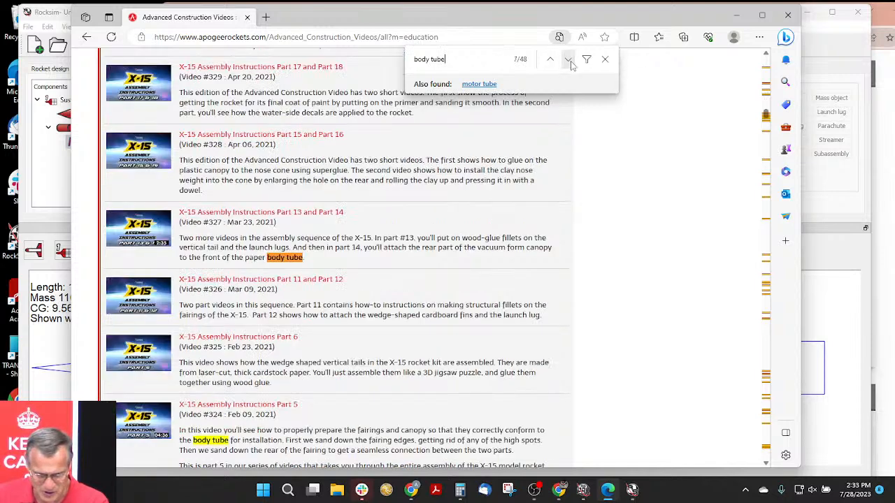
click(568, 60)
click(568, 61)
click(568, 60)
click(568, 60)
click(568, 60)
click(568, 60)
click(569, 60)
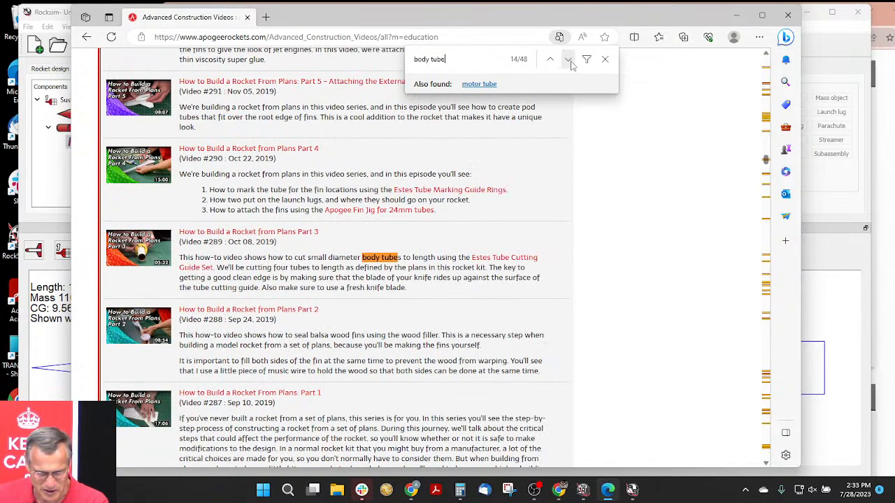
click(550, 60)
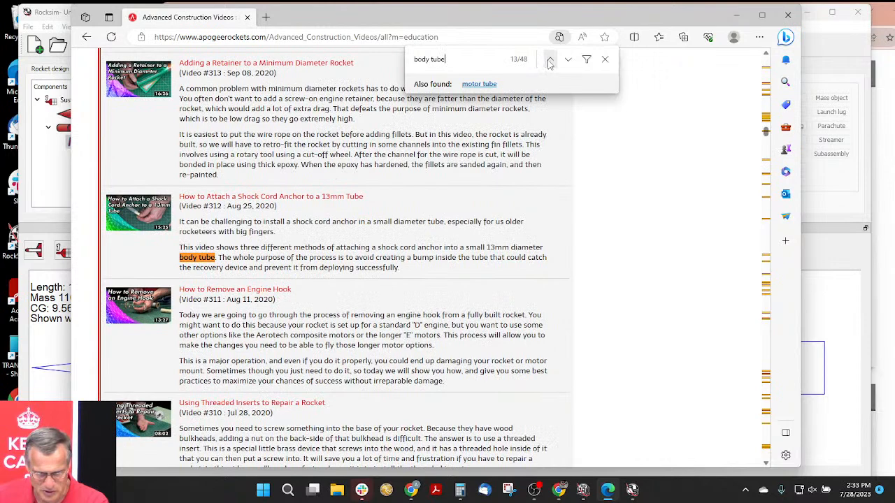
click(568, 60)
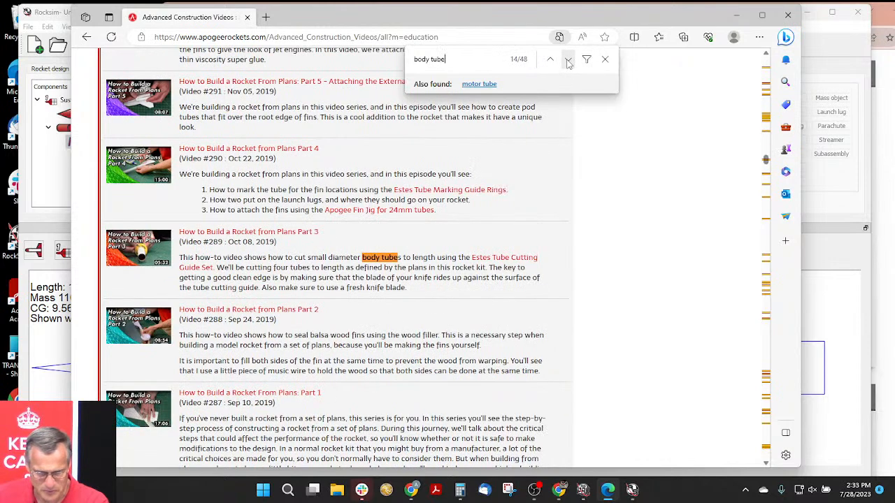
click(568, 60)
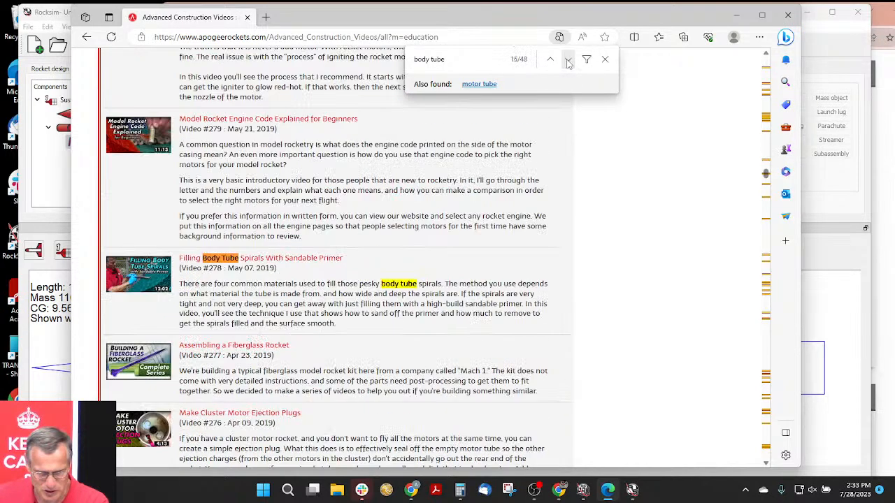
click(568, 60)
click(568, 60)
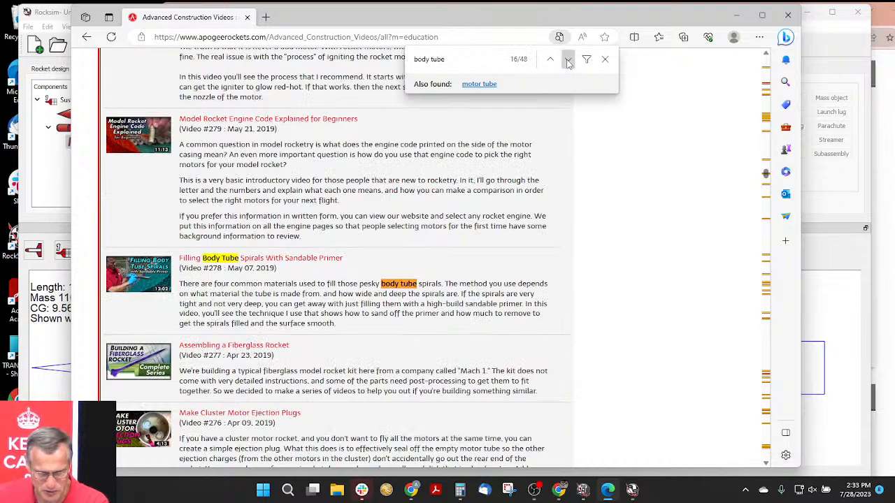
click(568, 60)
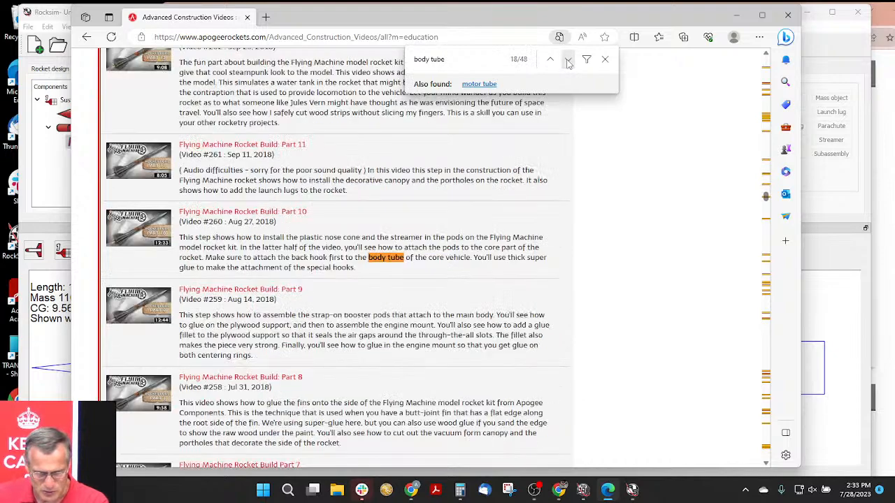
click(568, 61)
click(568, 60)
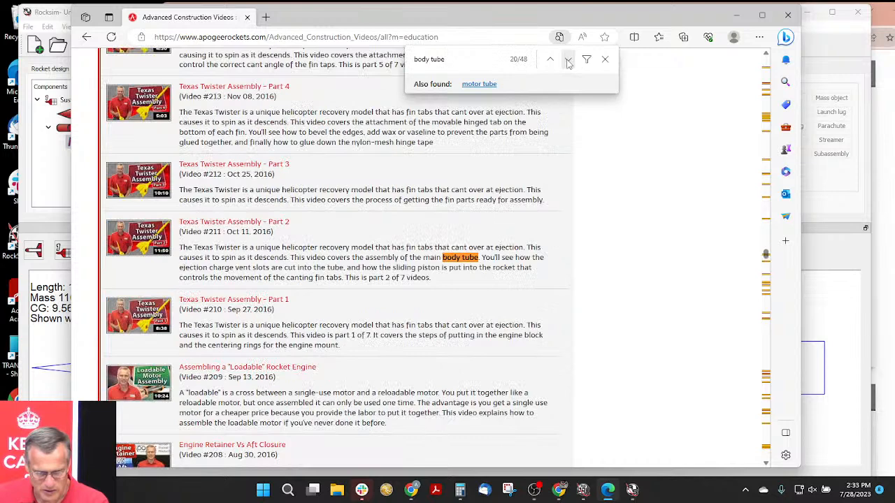
click(569, 60)
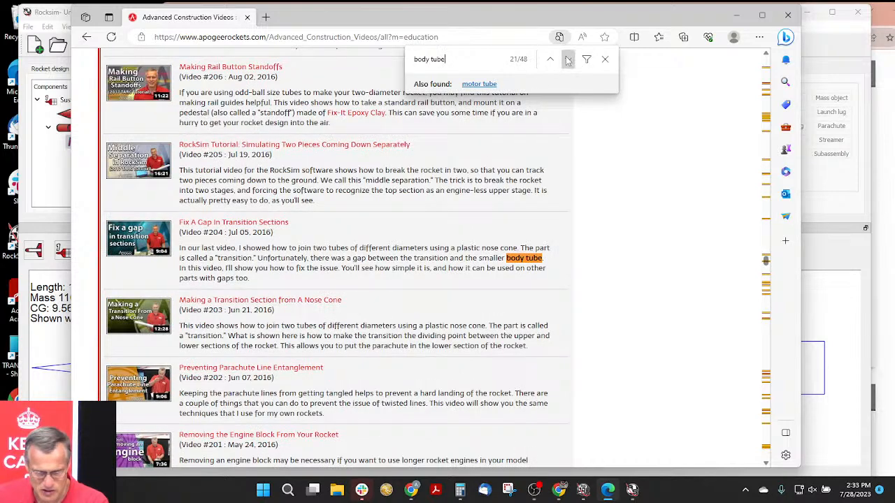
click(568, 60)
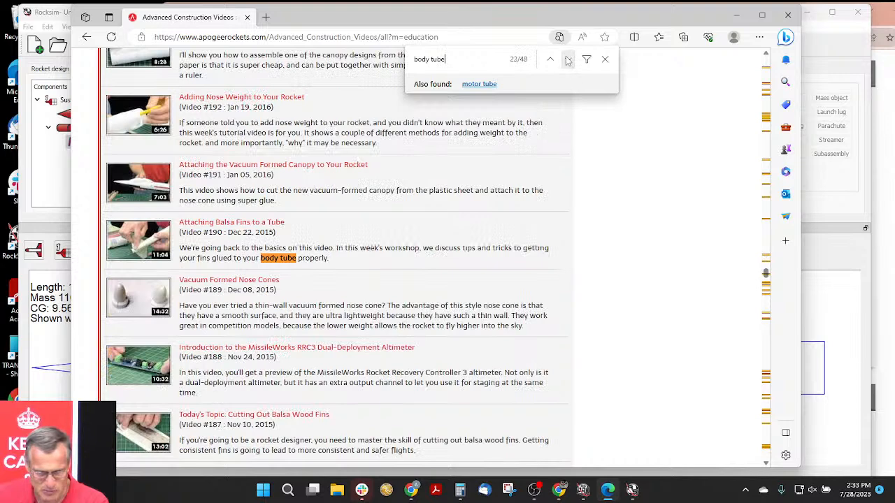
click(568, 60)
click(568, 60)
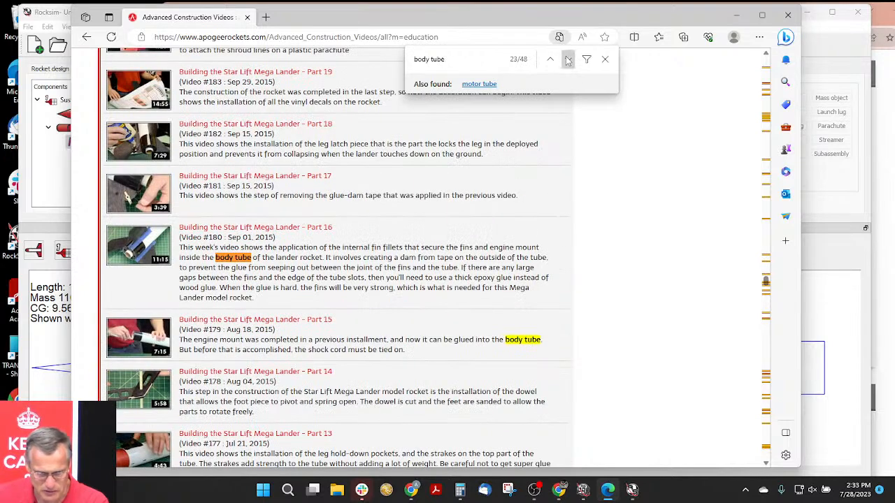
click(568, 60)
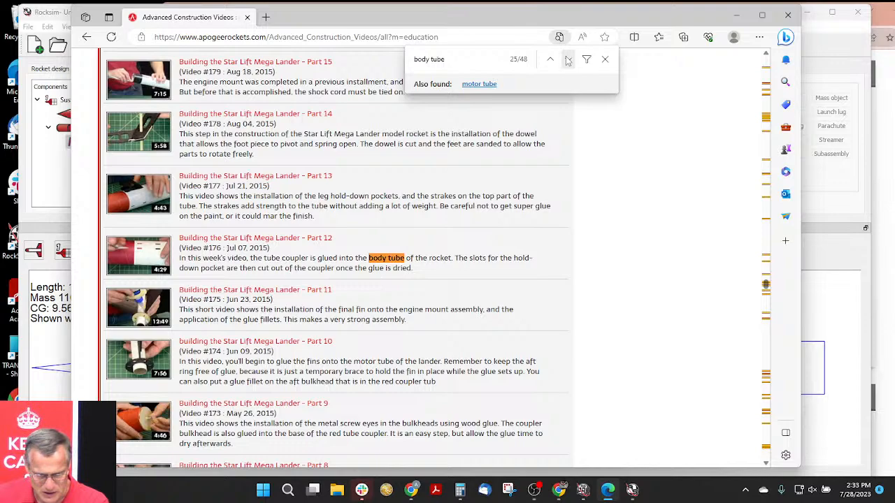
click(568, 61)
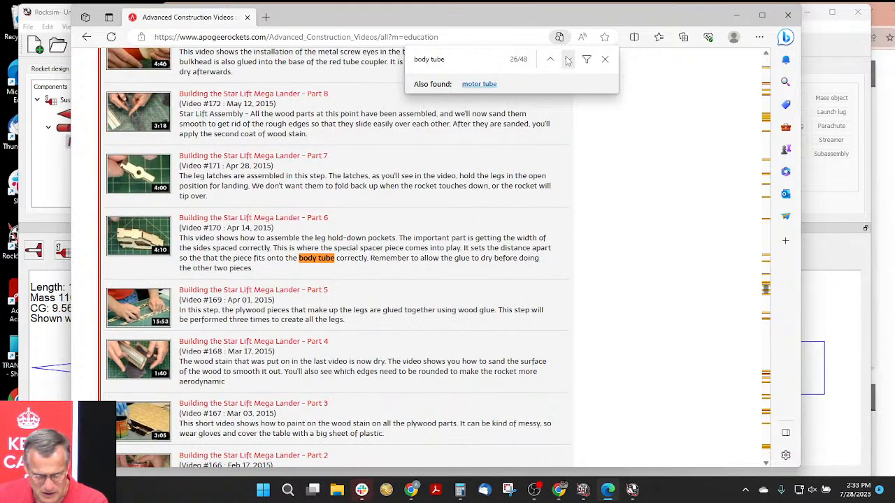
click(568, 61)
click(567, 61)
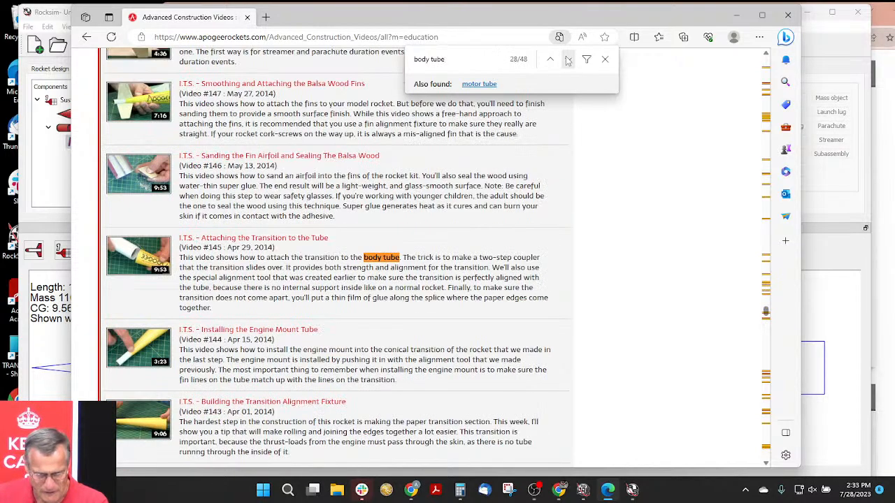
click(568, 61)
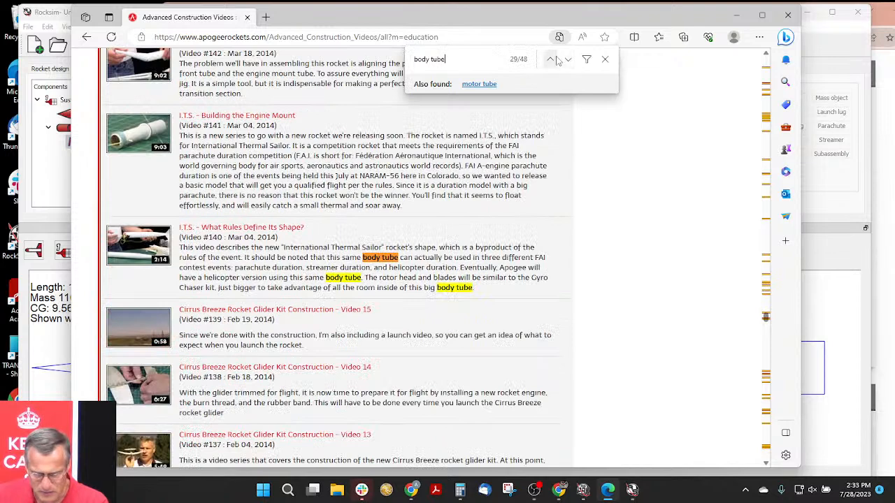
click(569, 60)
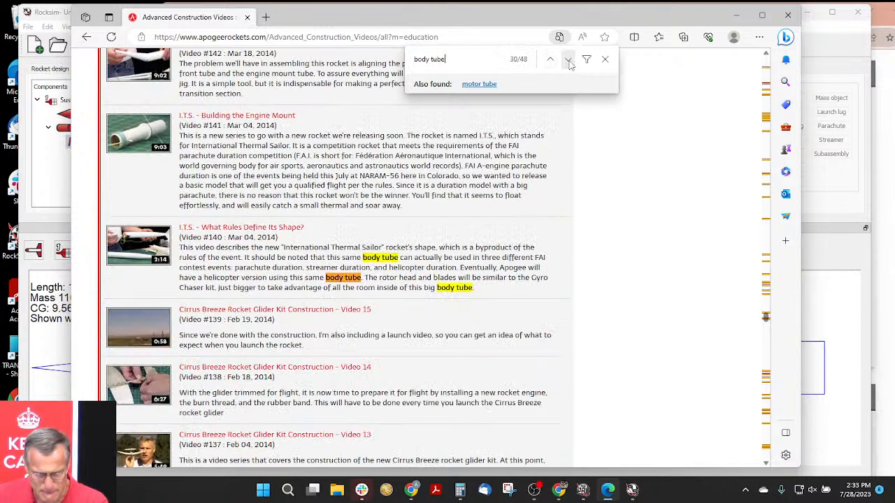
click(568, 61)
click(568, 61)
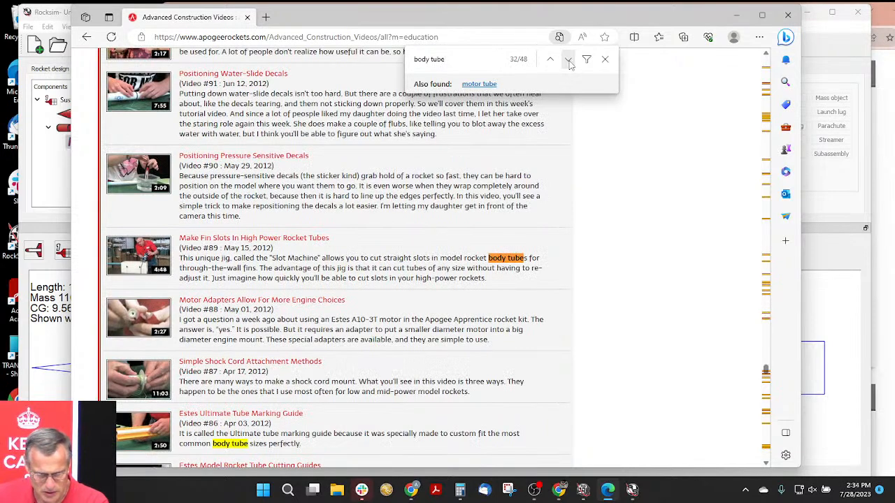
click(568, 61)
click(569, 61)
click(568, 60)
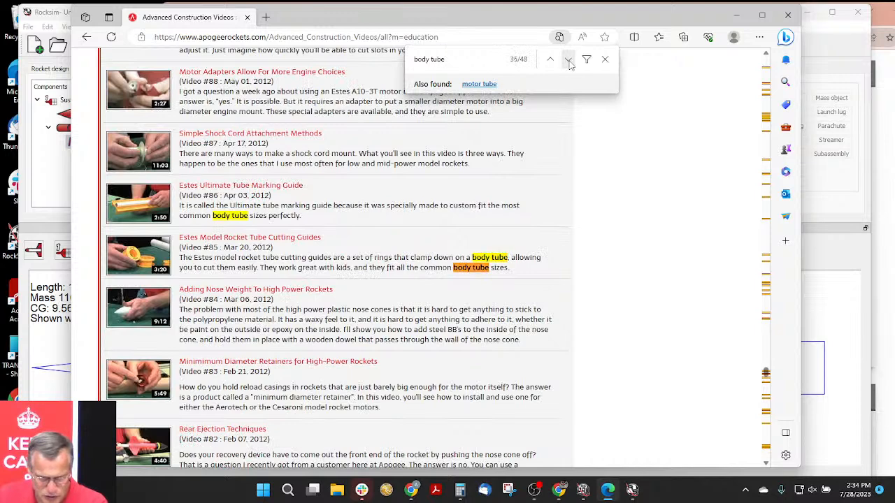
click(568, 61)
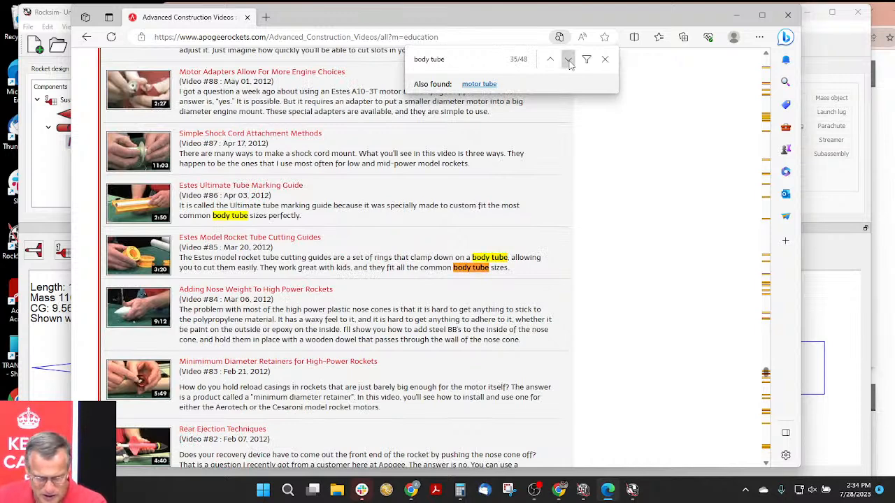
click(568, 61)
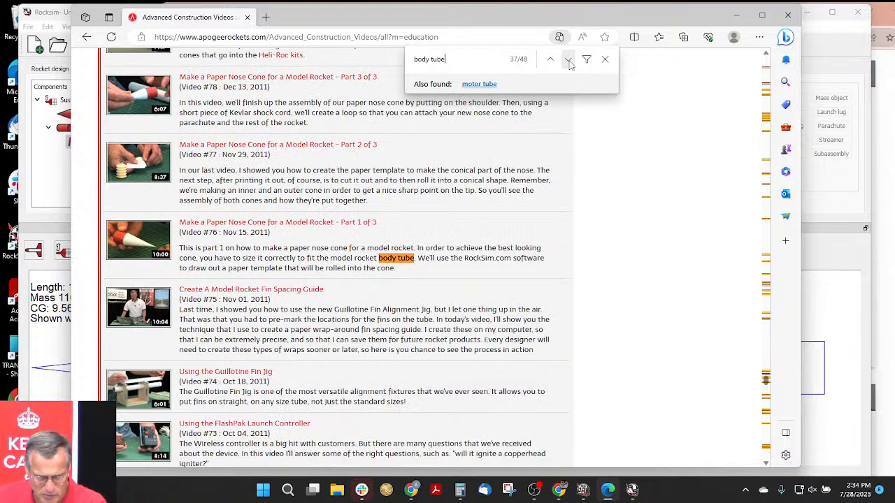
click(568, 60)
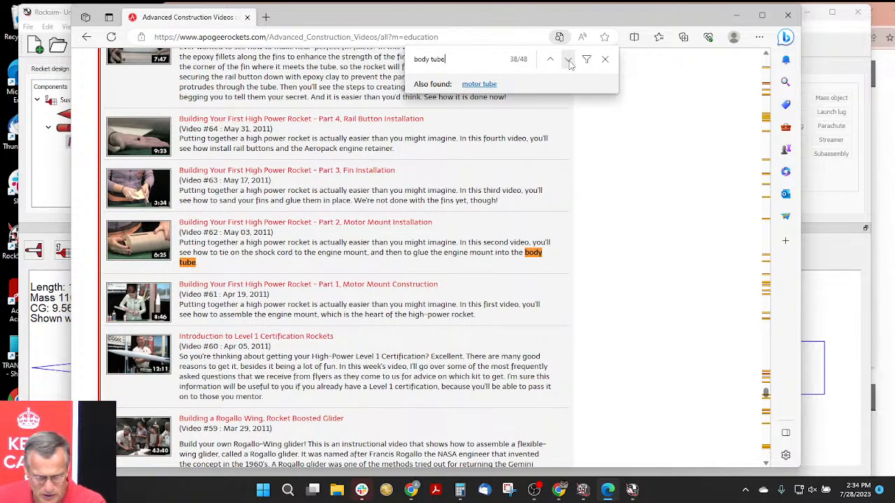
click(568, 61)
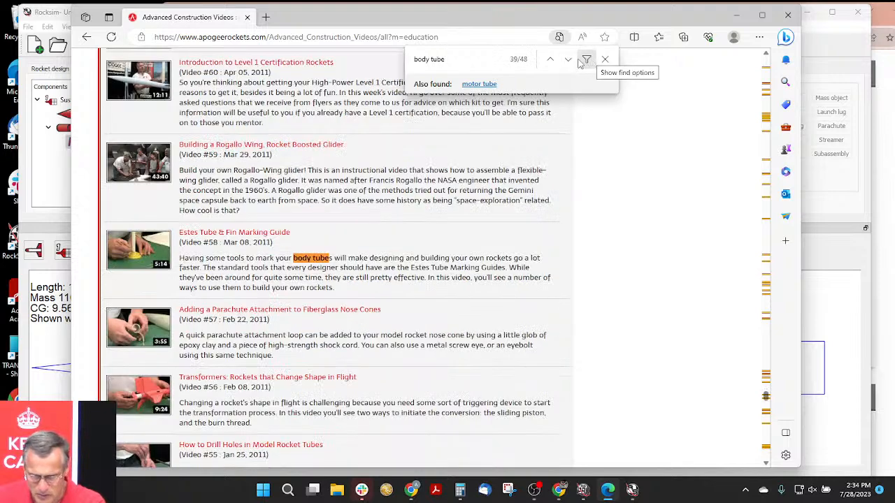
click(568, 61)
click(568, 61)
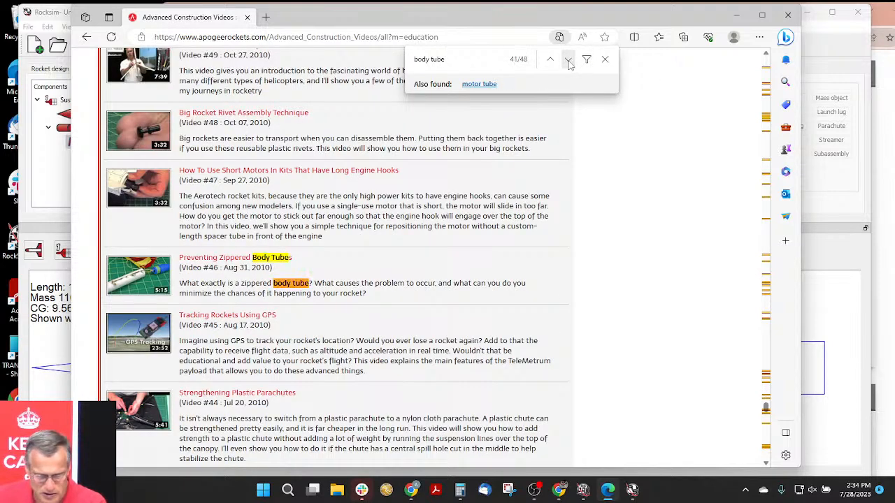
click(569, 61)
click(568, 61)
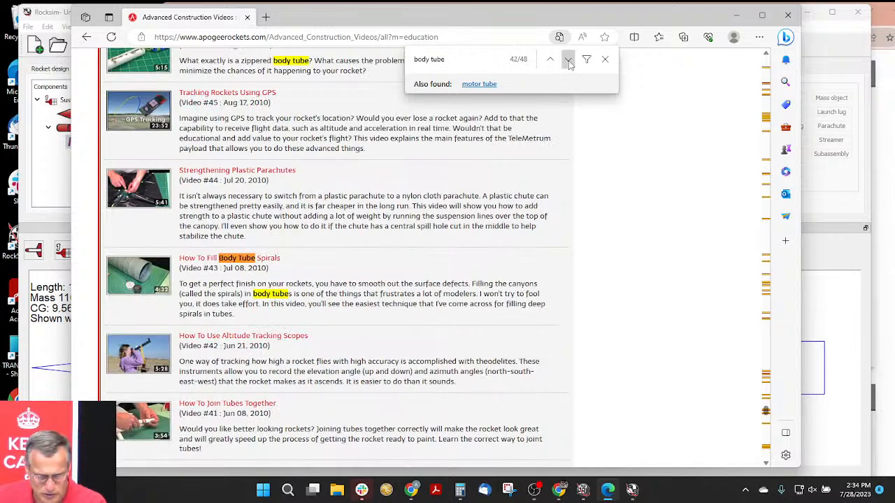
click(568, 61)
click(568, 61)
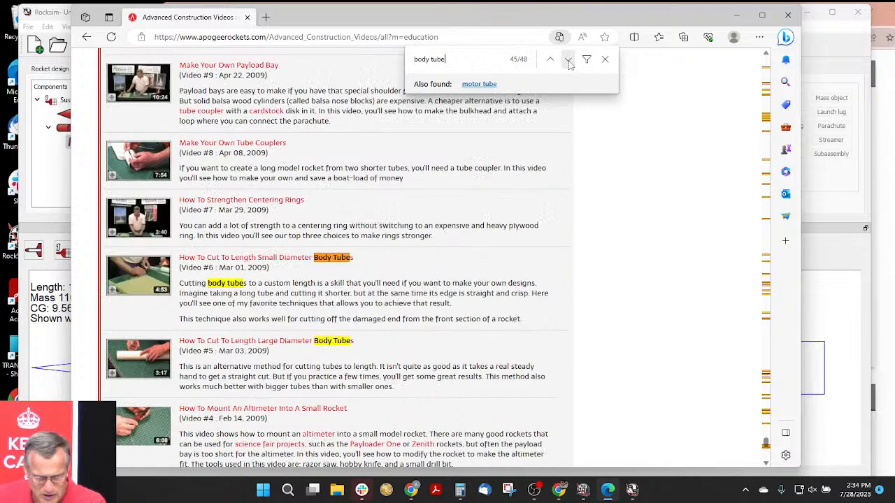
click(568, 61)
click(568, 61)
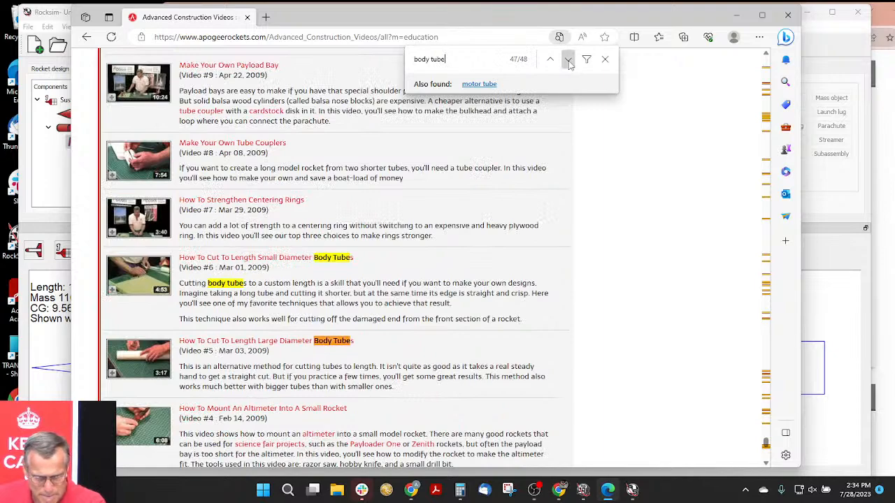
click(568, 61)
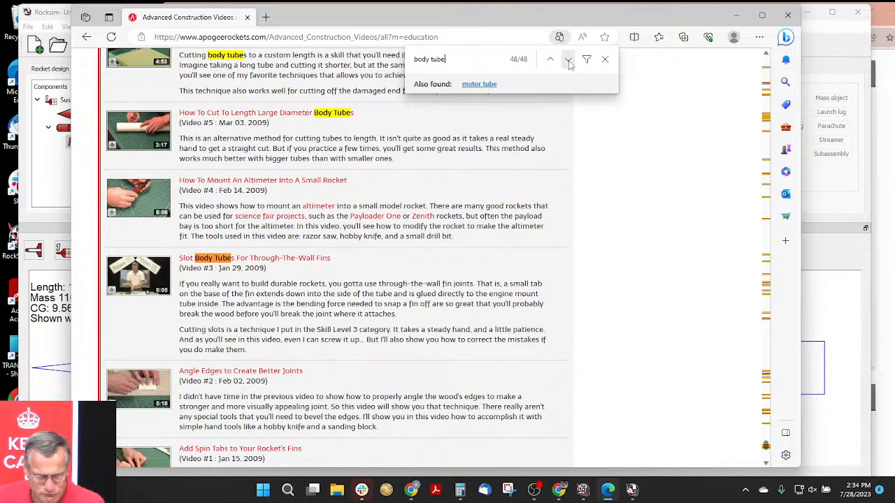
click(568, 61)
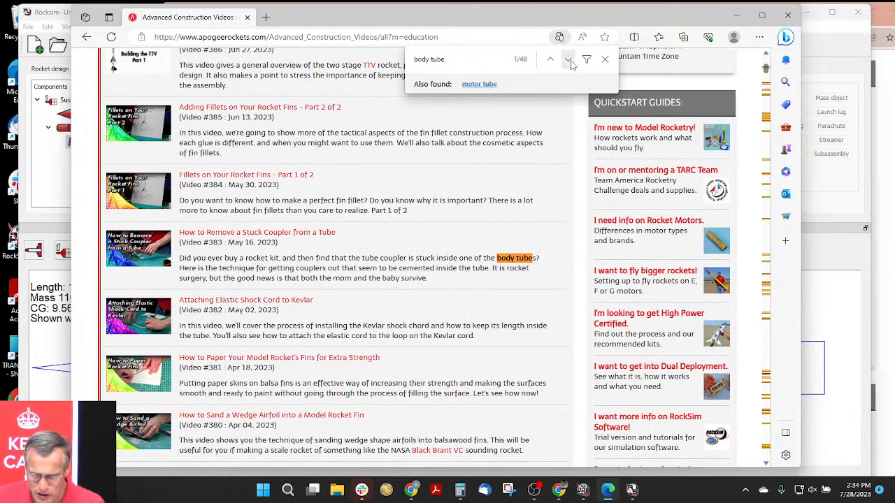
click(604, 59)
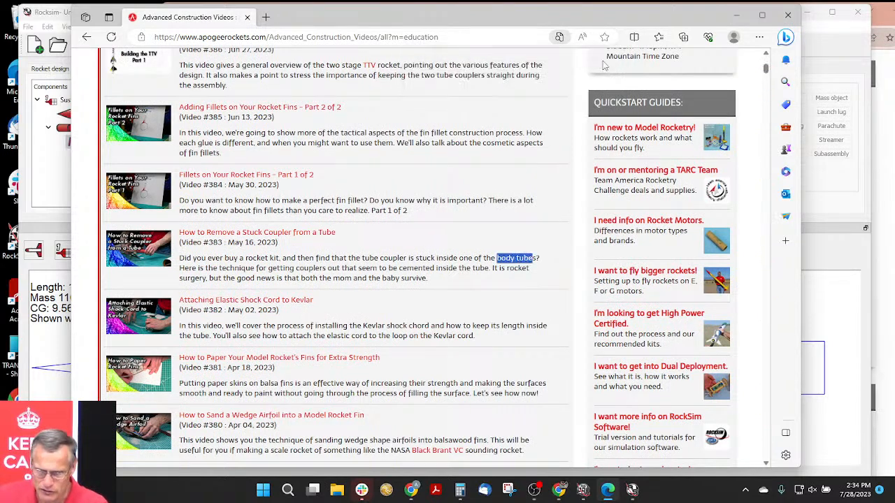
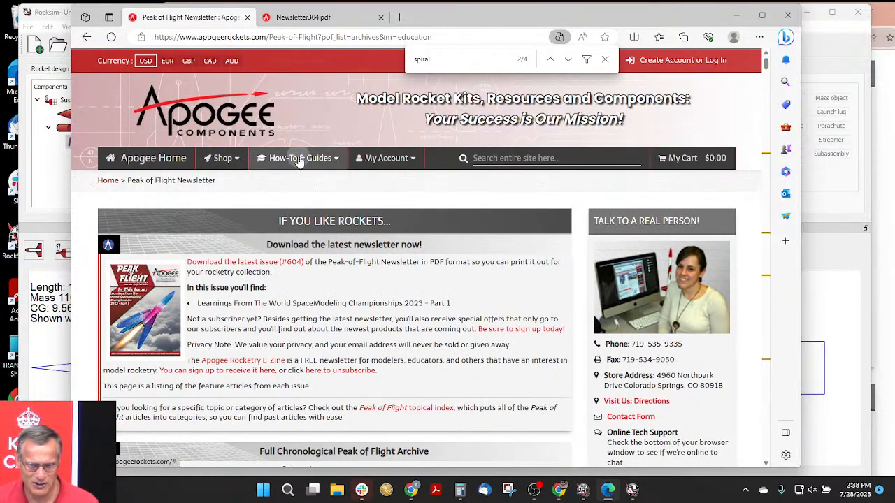
- Open the full list of Peak of Flight newsletters from the How-To & Guides section and look through the chronological archive
click(299, 159)
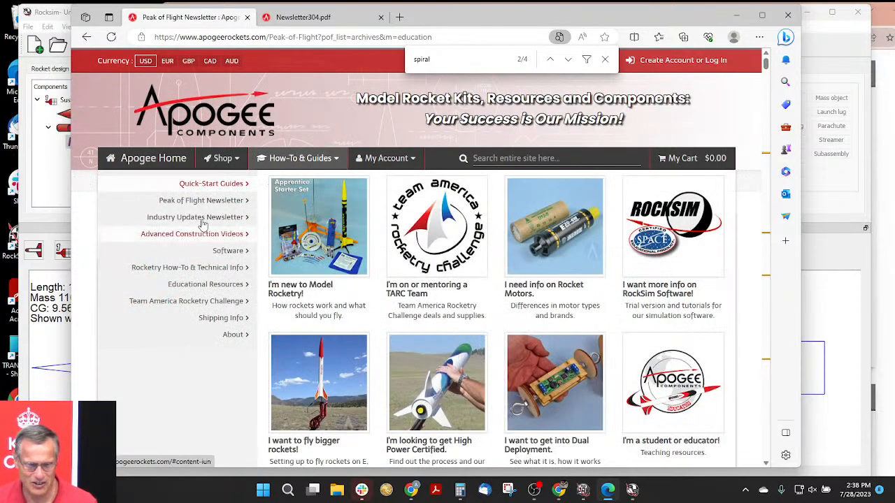
mouse_move(201, 203)
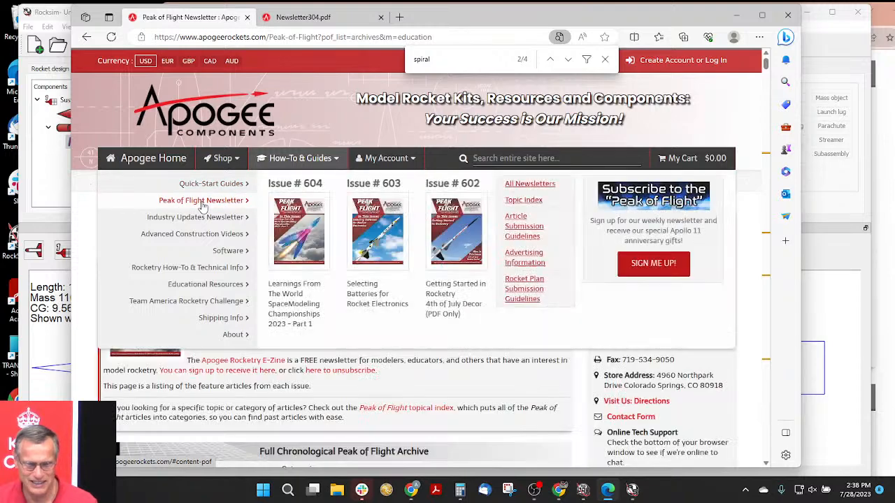
click(525, 185)
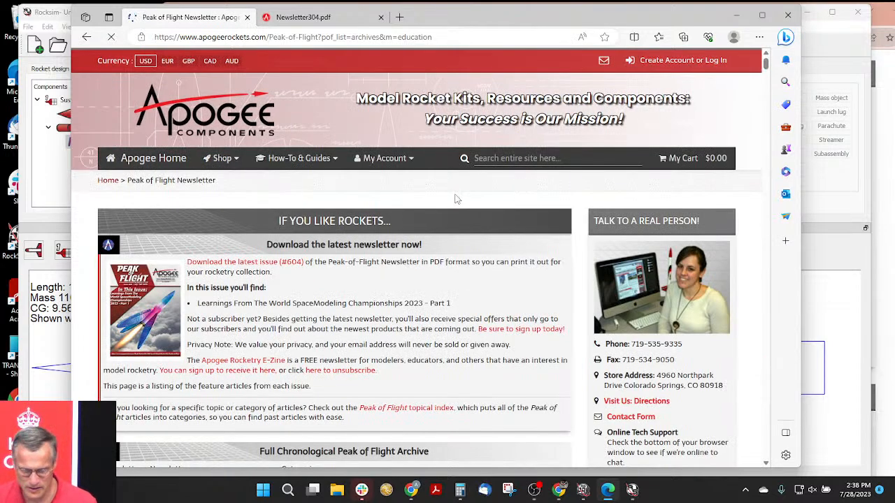
scroll(433, 287, down, 4)
scroll(430, 294, down, 2)
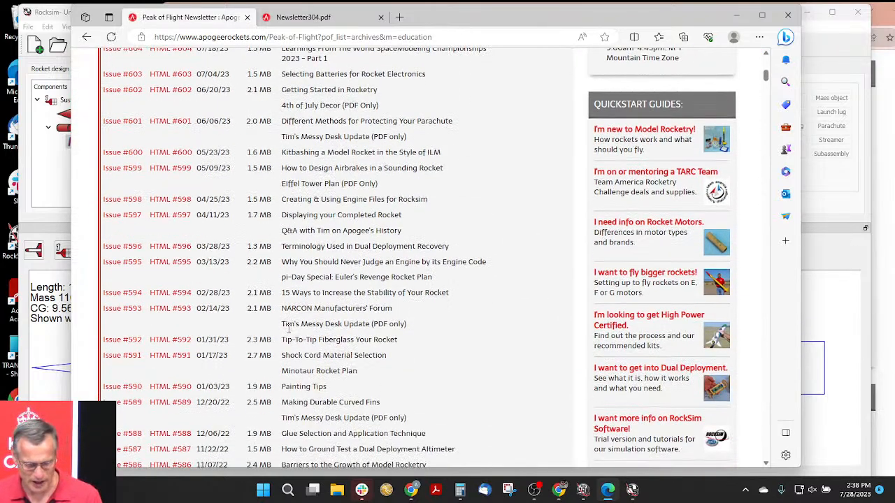
- Search the newsletter archive for "spiral", go to "The Mathematics of Spiral Wound Body Tubes", and highlight its Issue #304 row
key(ctrl+f)
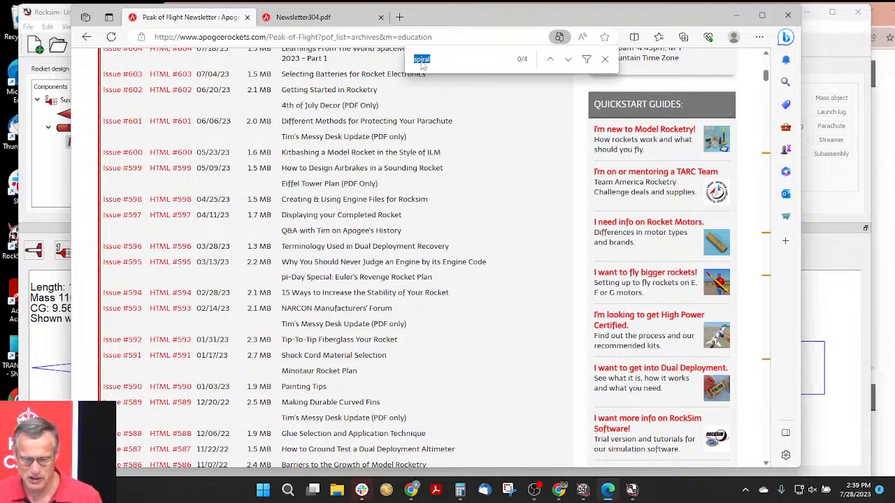
click(568, 60)
click(568, 61)
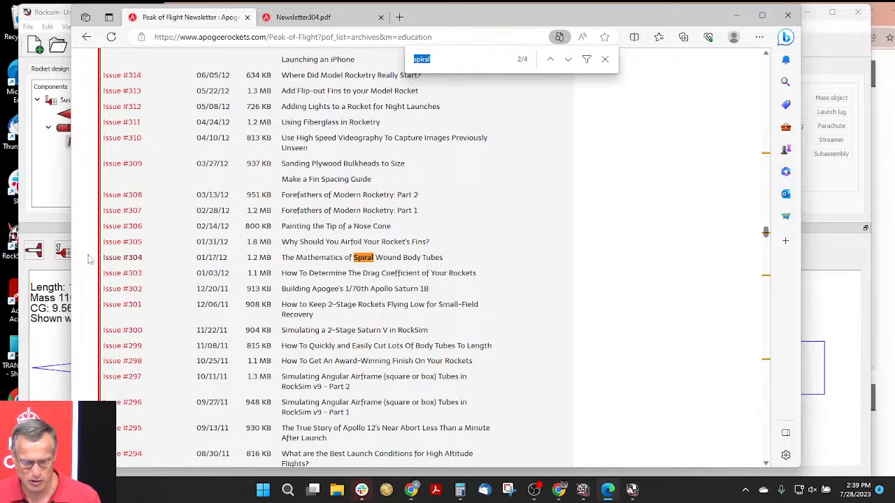
drag(461, 260, 92, 266)
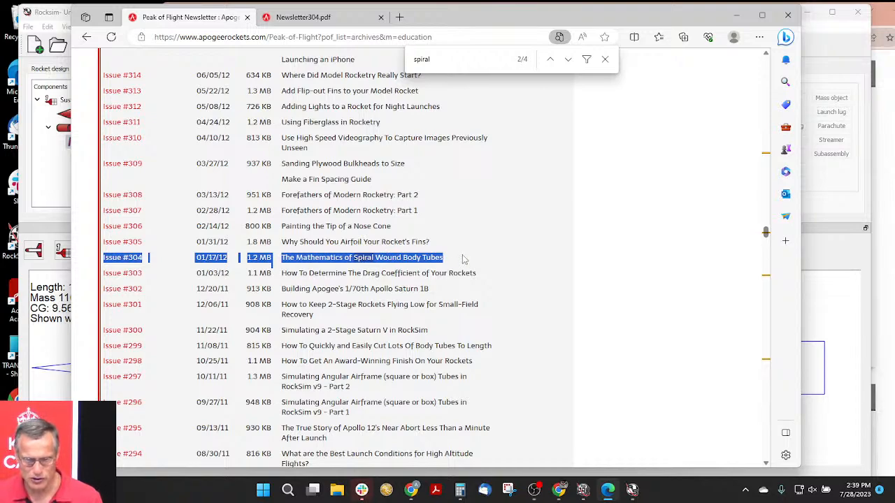
- Switch to the Newsletter304.pdf document and examine the spiral wound tube figures and formulas on pages 5 and 6
click(342, 19)
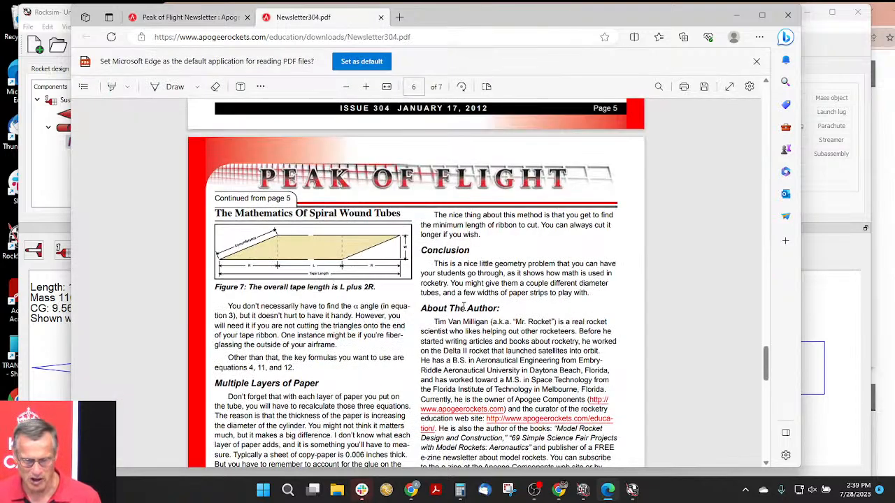
scroll(542, 257, up, 5)
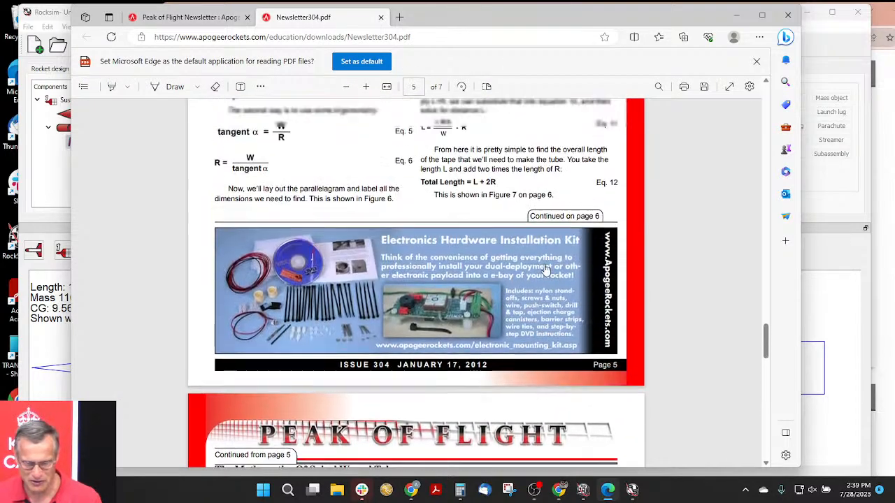
scroll(508, 261, up, 3)
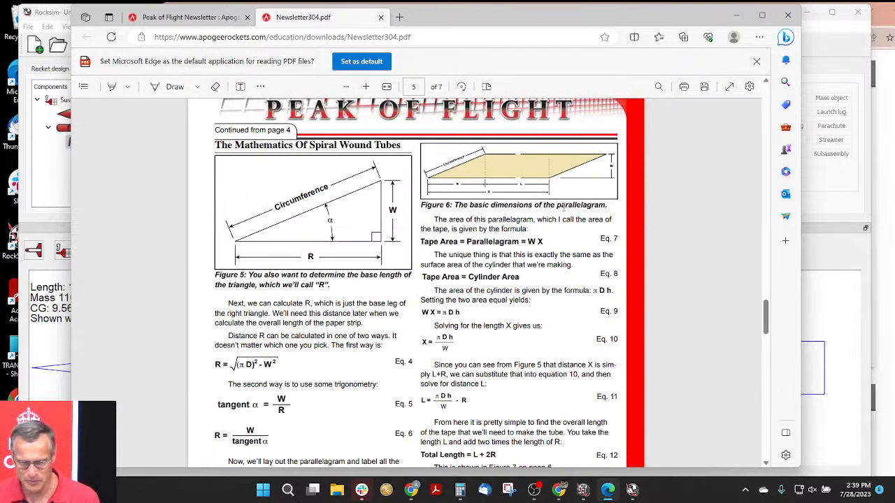
scroll(577, 199, down, 7)
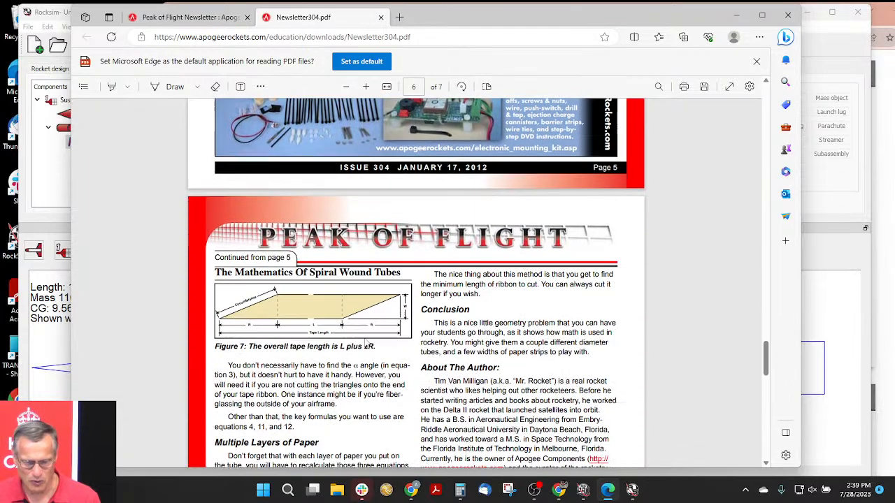
scroll(363, 328, down, 1)
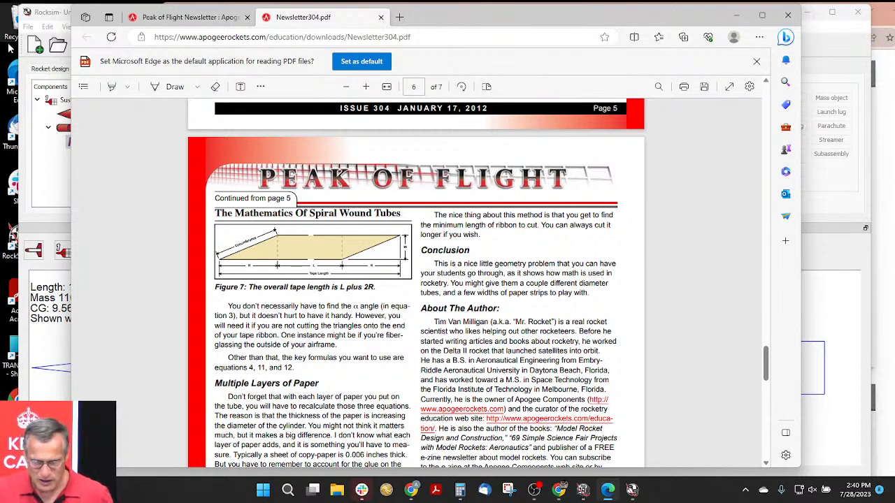
- Close the newsletter PDF and the page search, and return to the beginning of the Peak of Flight newsletter page
click(380, 17)
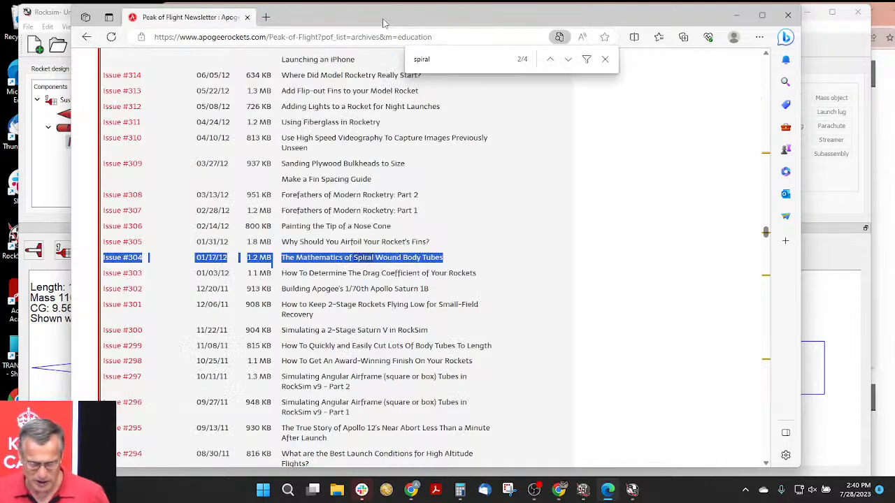
click(605, 59)
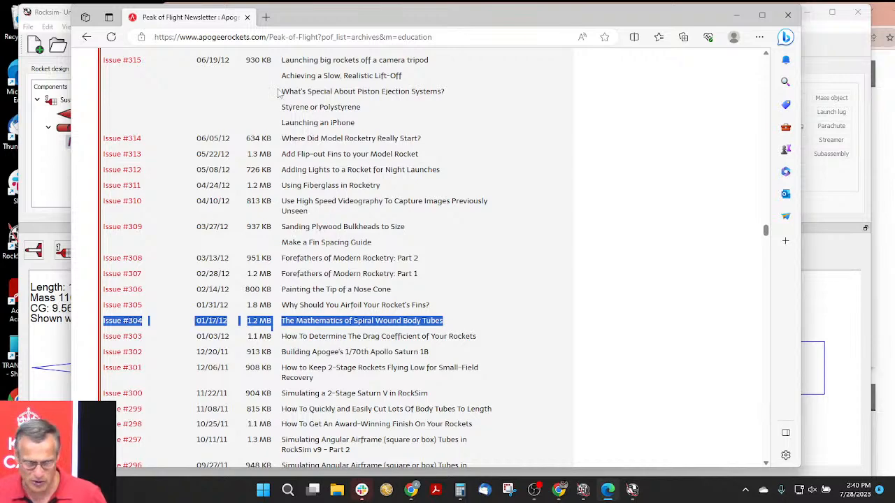
drag(325, 15, 377, 13)
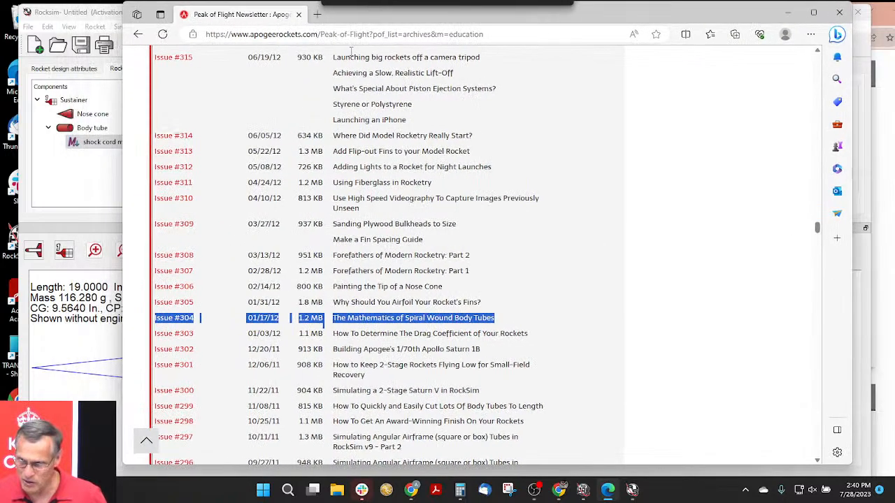
click(146, 443)
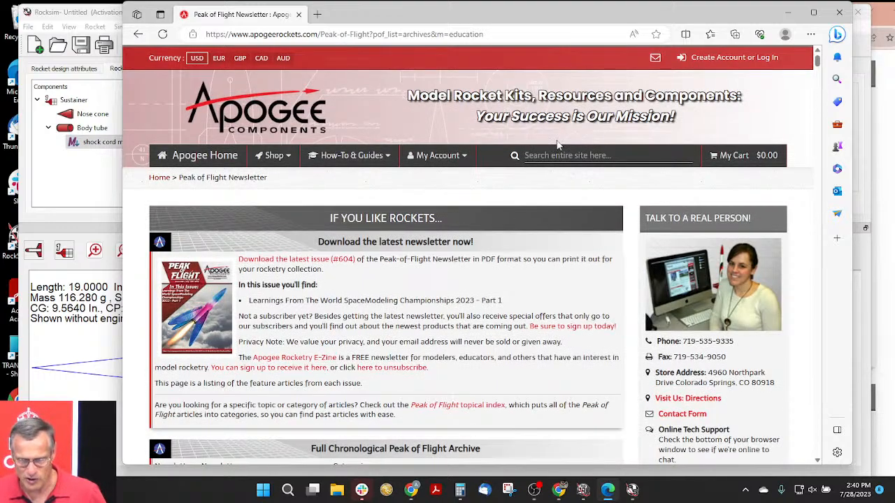
- Search the entire Apogee site for "ttv" and open the TTV rocket kit's product page
click(533, 154)
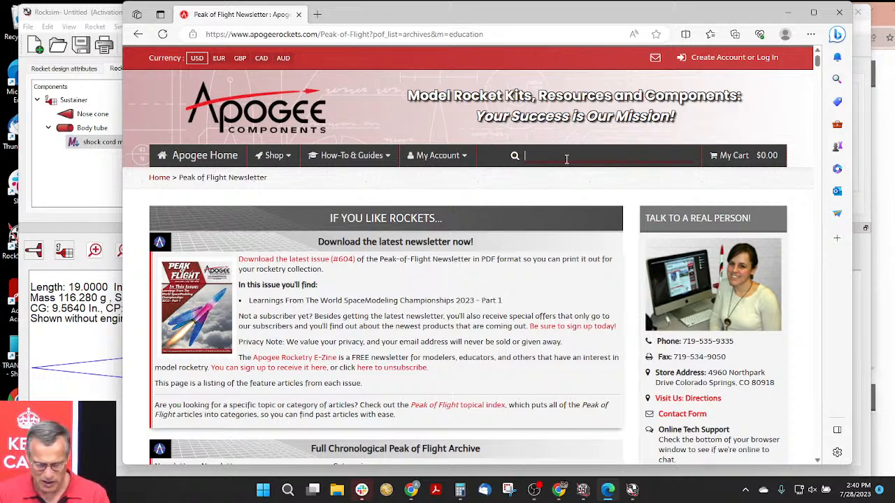
text(ttv)
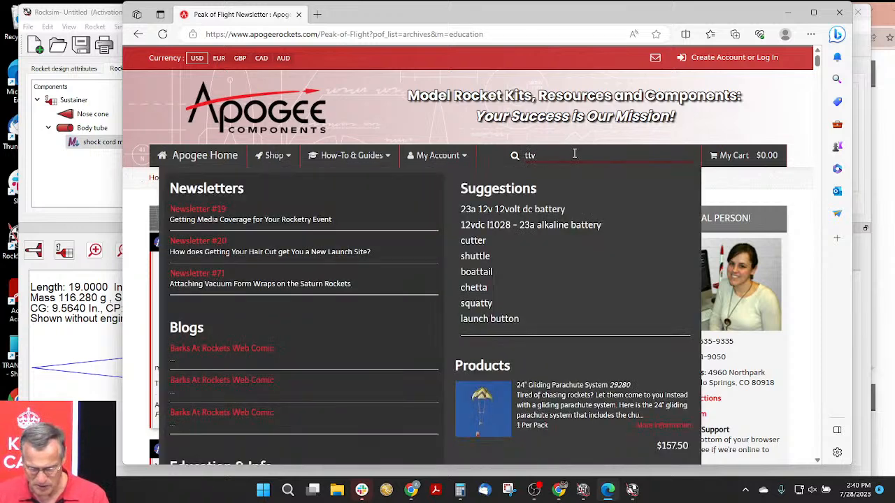
click(482, 319)
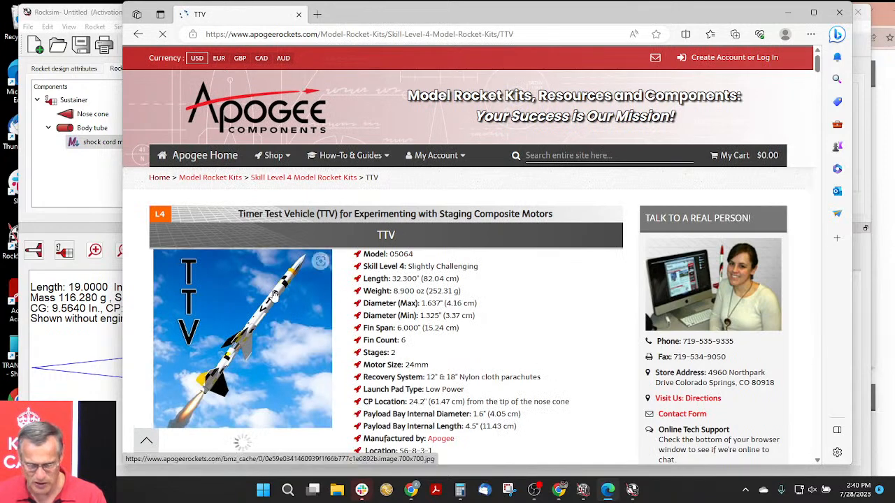
- Look through the TTV kit's specifications, go to its RockSim file section, and download the RockSim design file TTV.zip
scroll(274, 296, down, 1)
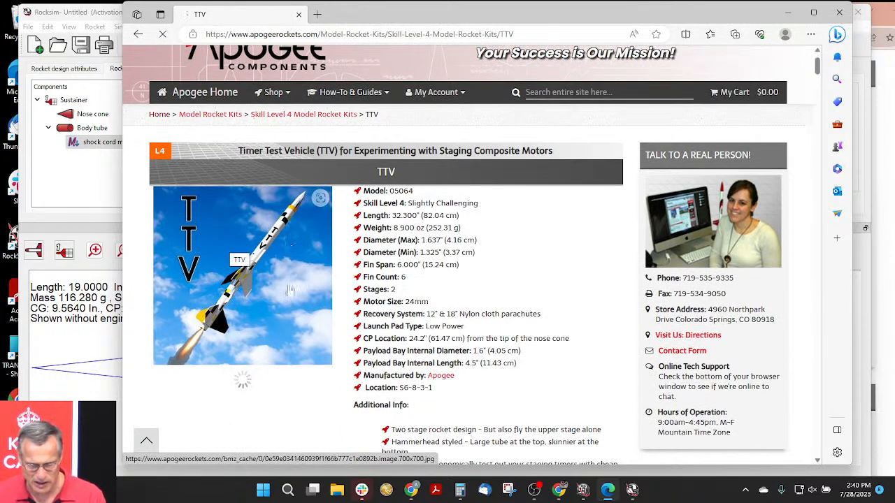
scroll(258, 242, down, 2)
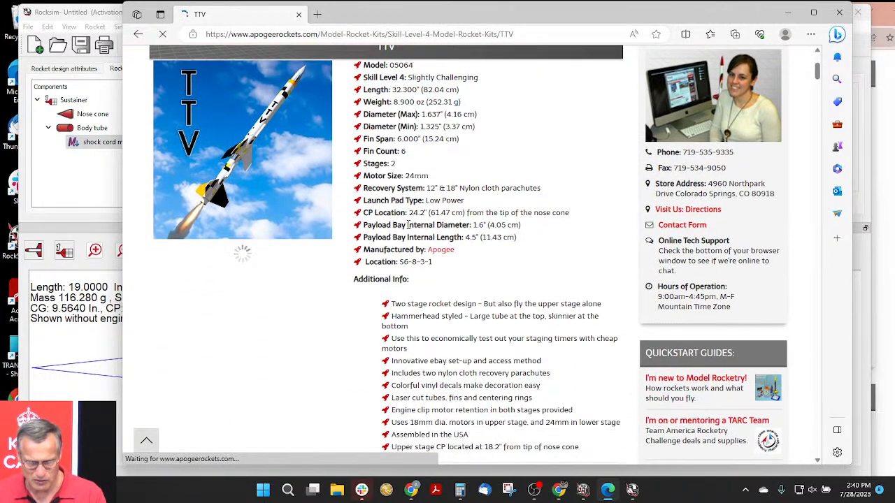
scroll(441, 166, down, 1)
scroll(441, 163, down, 3)
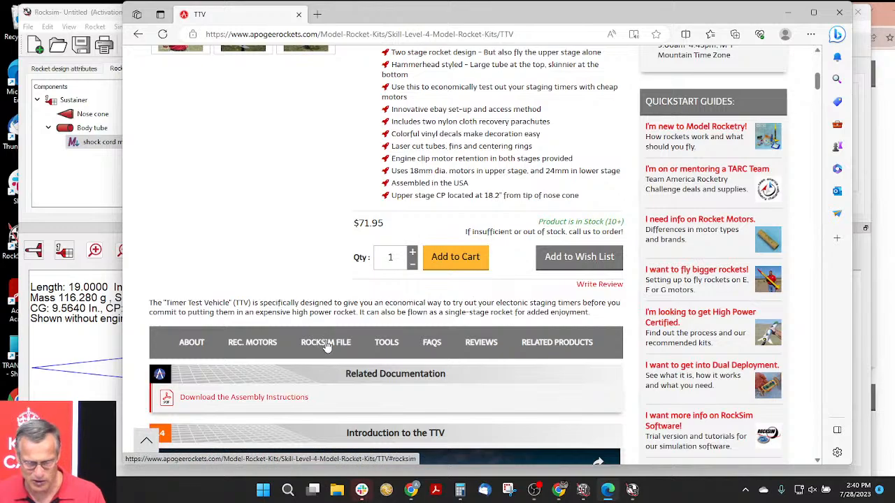
click(325, 343)
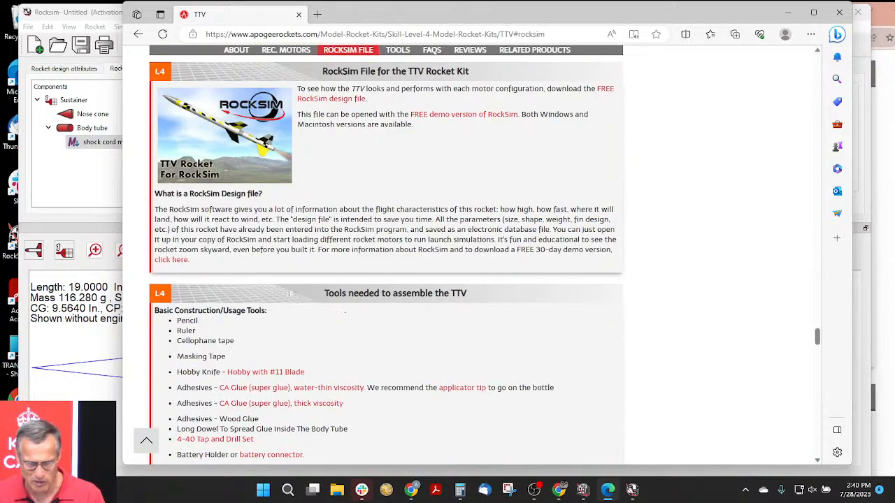
scroll(278, 286, up, 5)
scroll(273, 310, up, 2)
scroll(272, 310, down, 3)
scroll(273, 309, down, 2)
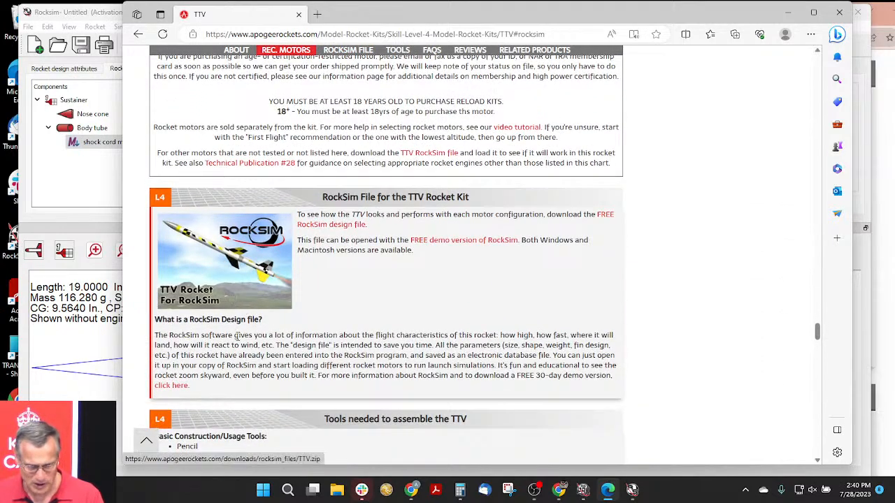
click(223, 253)
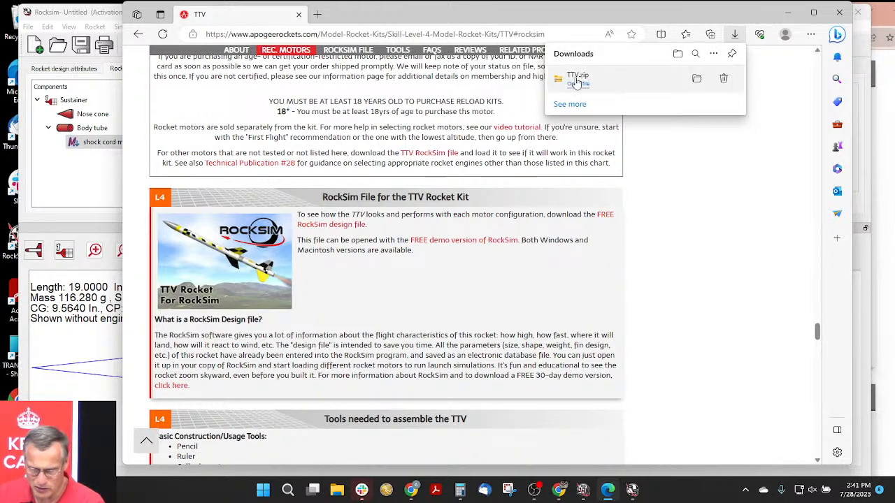
- Show the downloaded TTV.zip in its folder, open the TTV folder inside the archive, and move the window aside to reveal RockSim
click(696, 79)
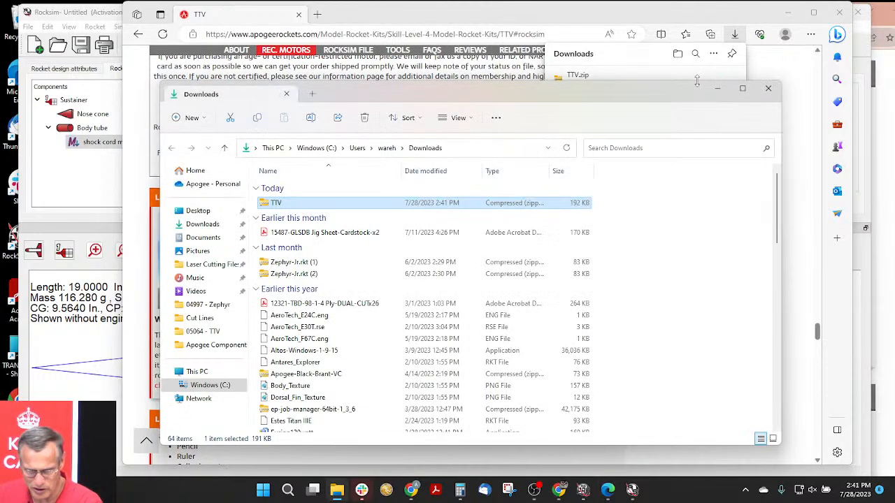
double_click(267, 204)
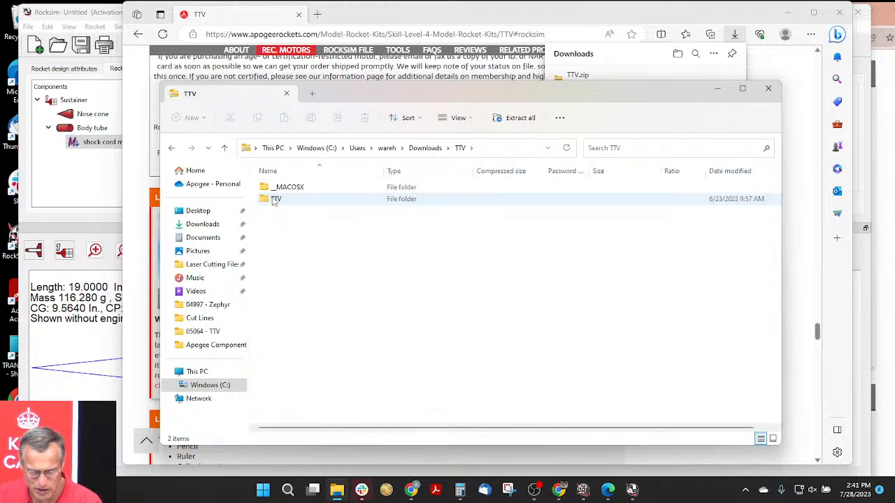
click(278, 201)
double_click(278, 202)
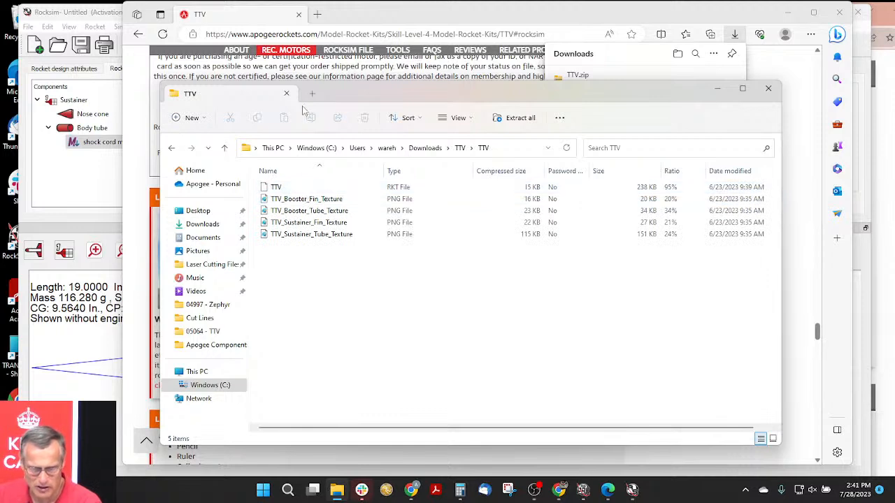
drag(335, 96, 751, 97)
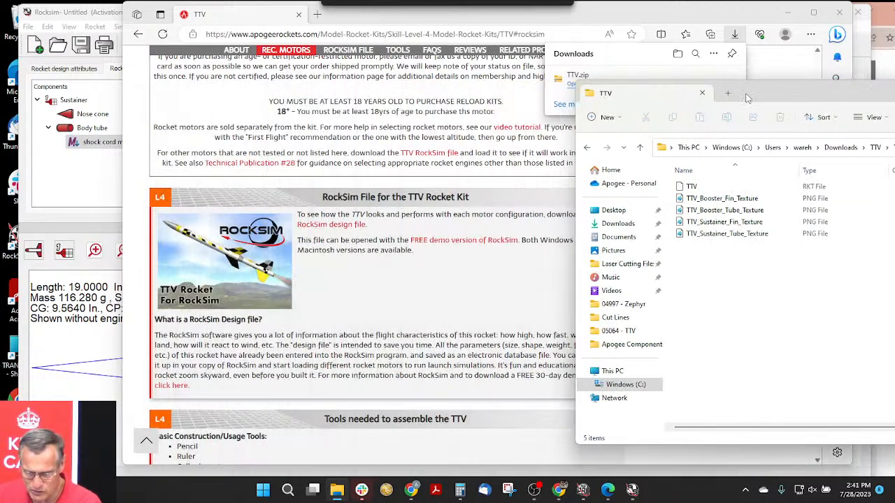
- Try to load the TTV RKT file straight from the File Explorer folder into the RockSim design view
click(83, 183)
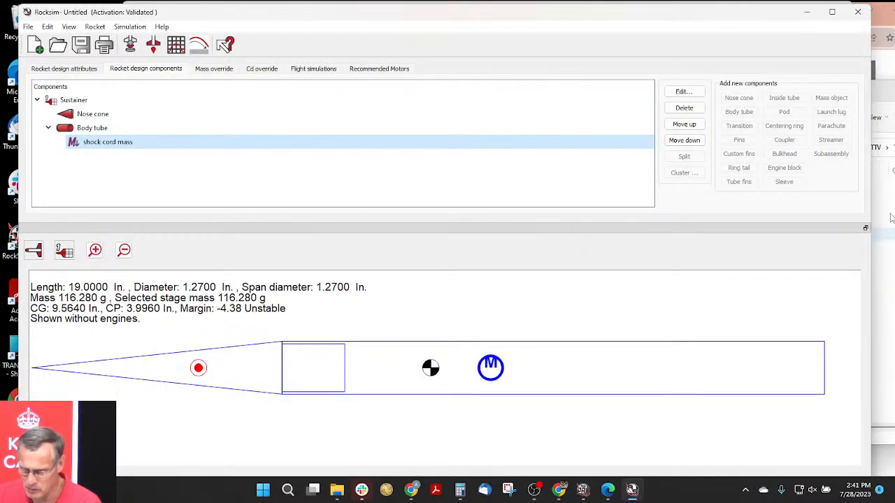
click(884, 98)
drag(688, 187, 354, 374)
click(376, 317)
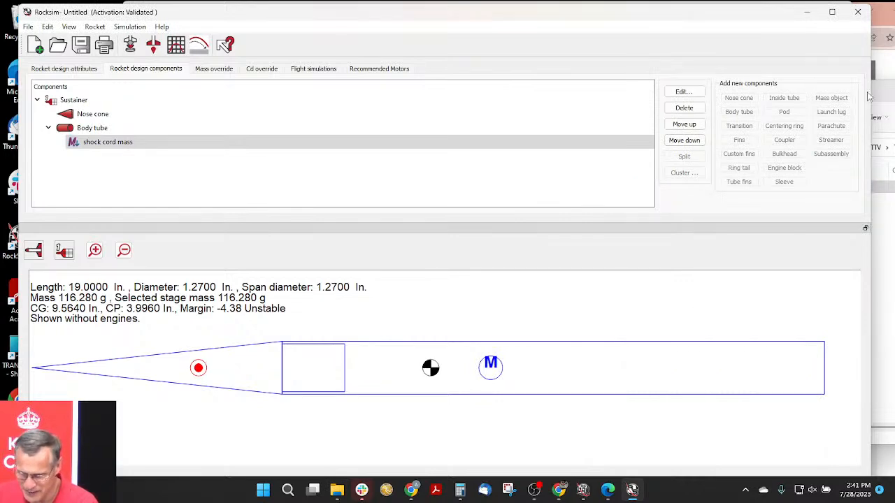
click(889, 95)
drag(688, 188, 415, 425)
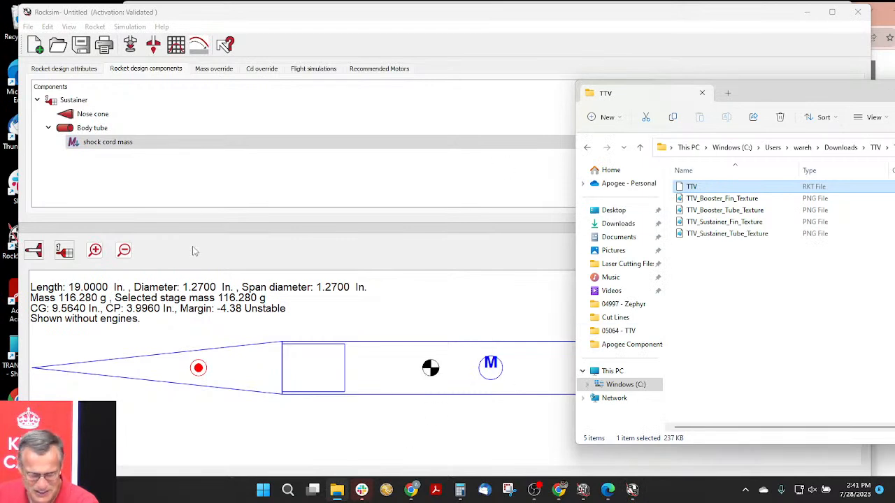
click(219, 313)
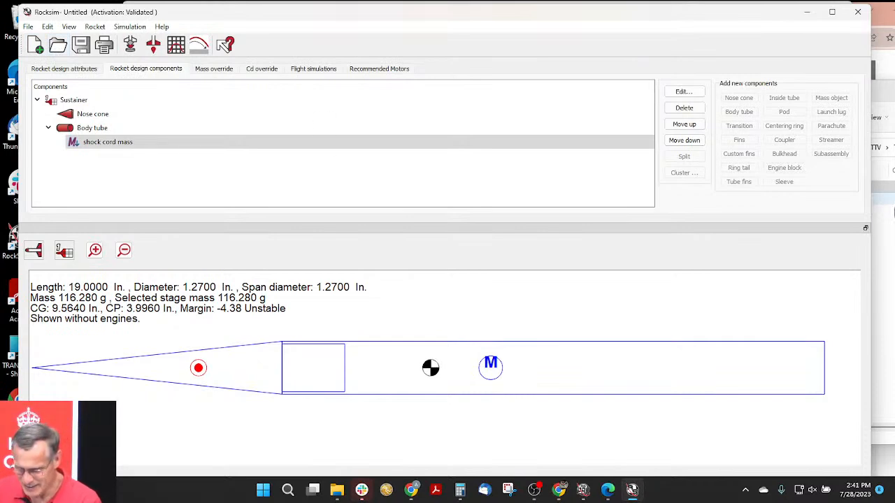
- Check the TTV folder's path in File Explorer and browse RockSim's design file dialog to the user's Downloads folder
click(882, 223)
drag(847, 97, 773, 89)
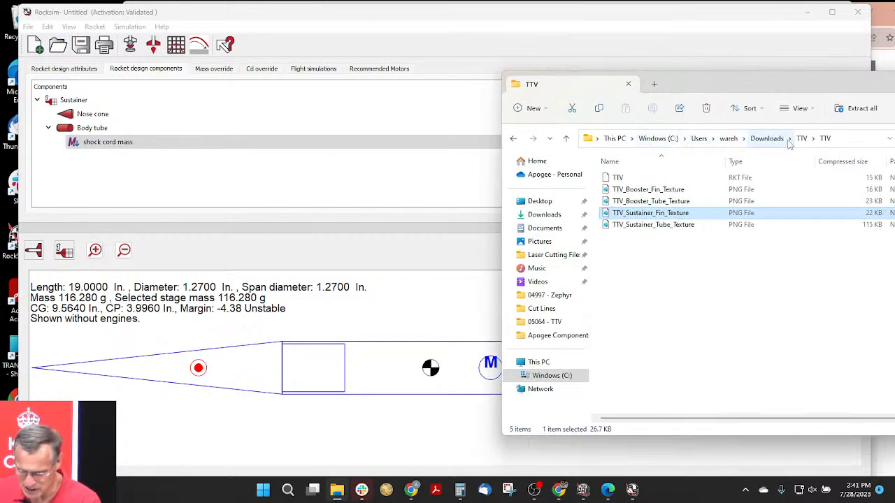
click(58, 46)
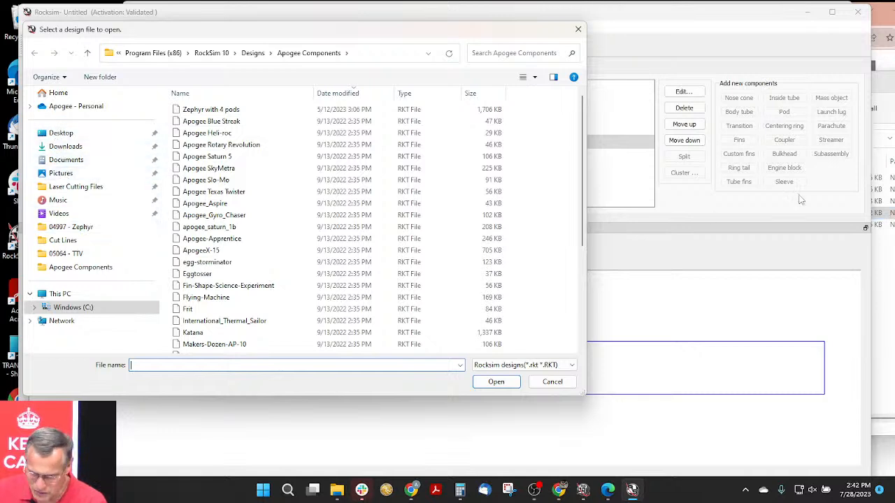
click(882, 89)
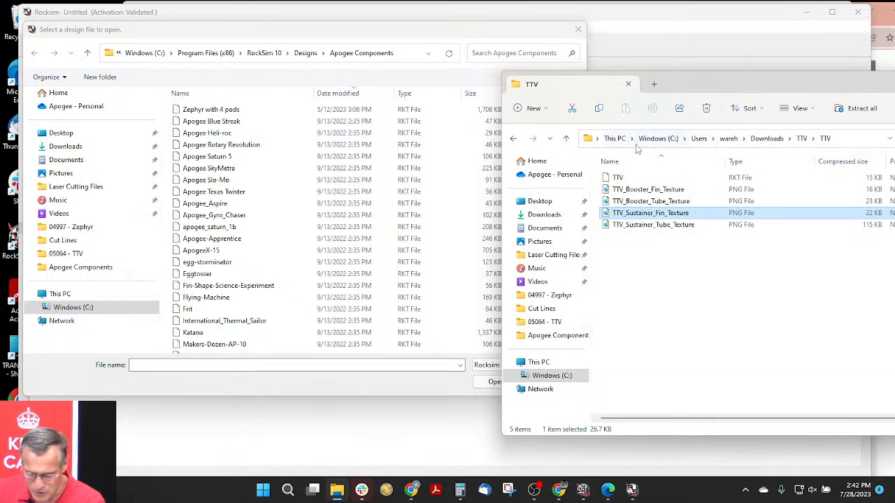
click(74, 308)
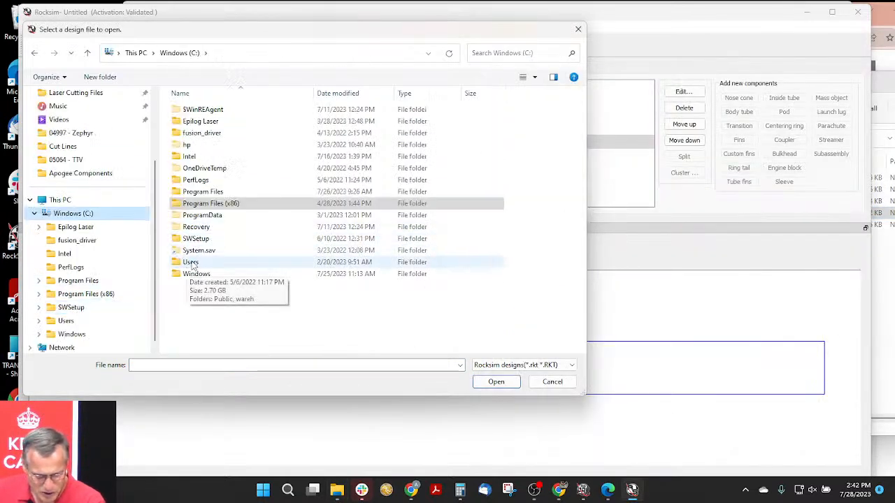
double_click(191, 262)
double_click(195, 134)
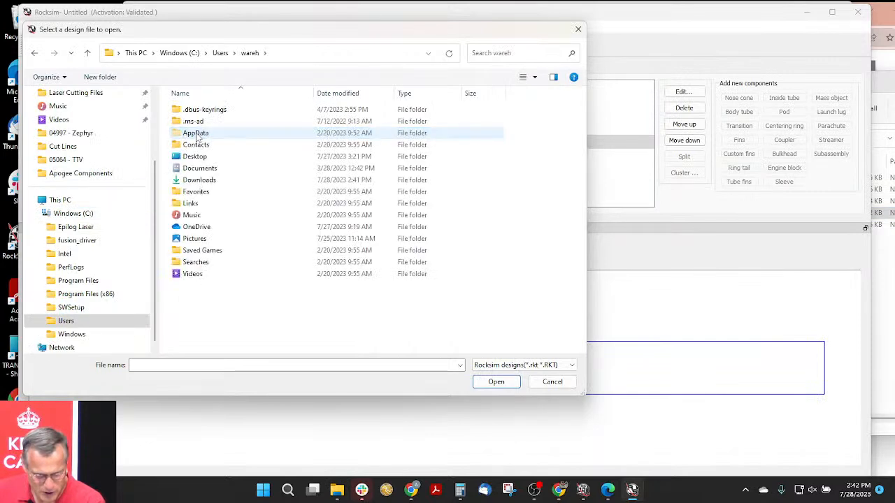
double_click(202, 180)
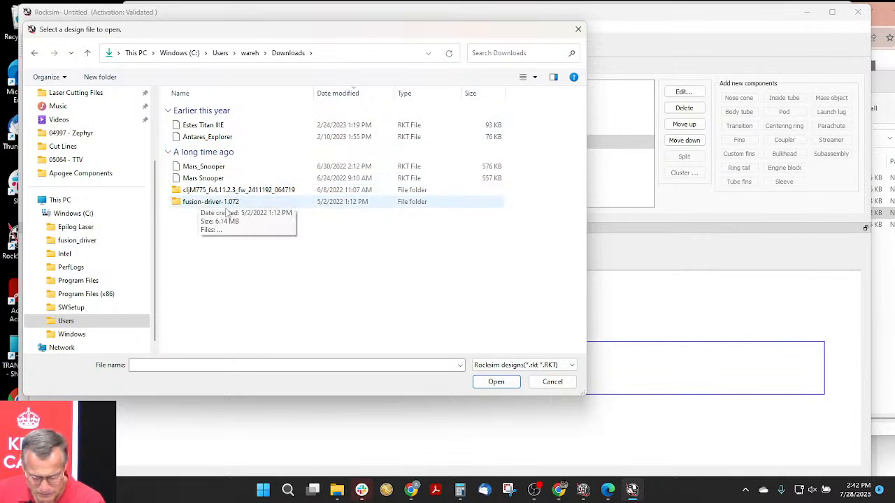
- Recheck the TTV folder's path and look for the TTV design in the user's Documents and Downloads folders from RockSim's file dialog
click(888, 91)
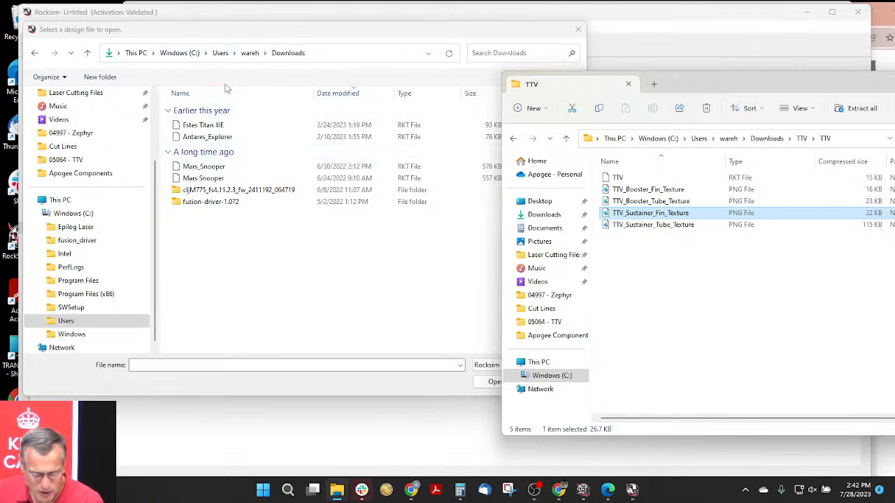
click(493, 54)
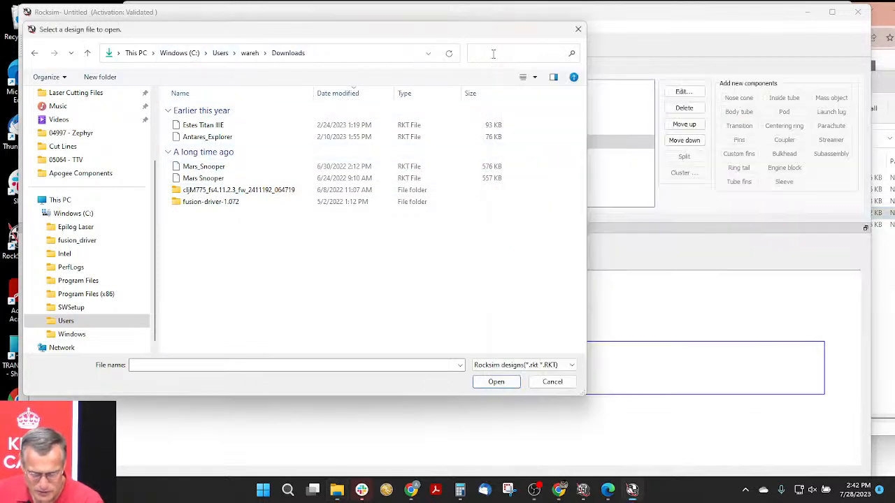
click(250, 53)
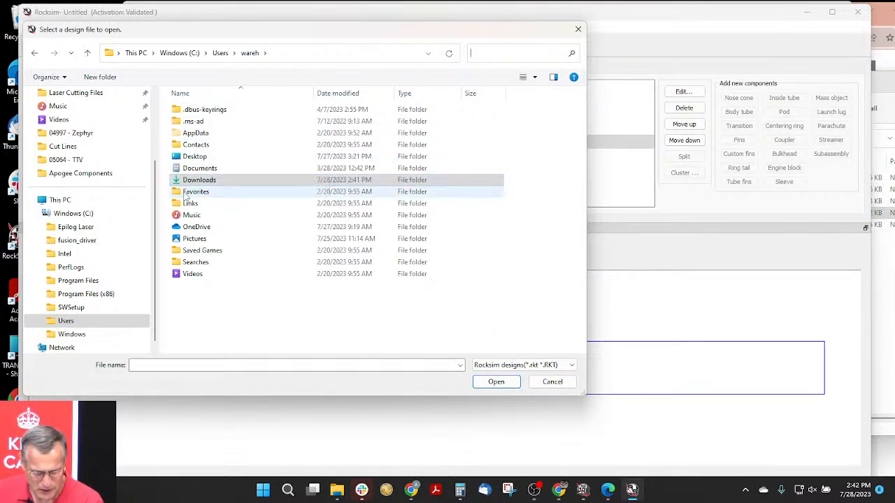
double_click(179, 171)
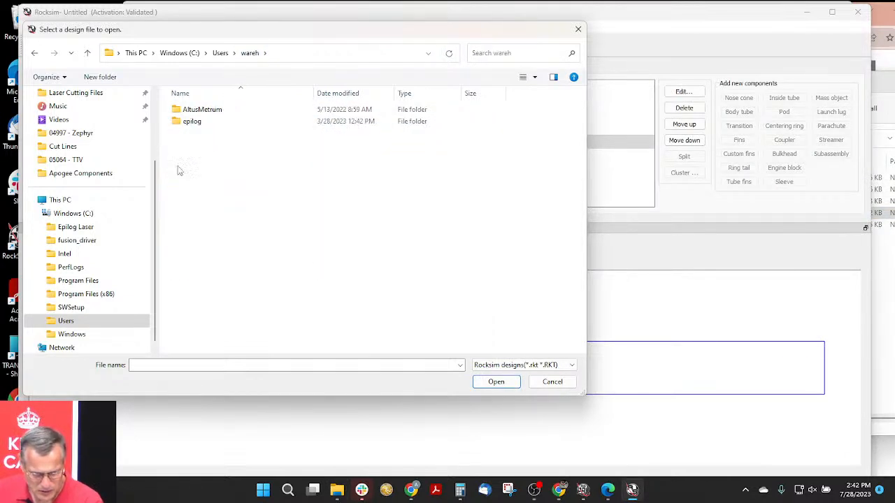
click(249, 53)
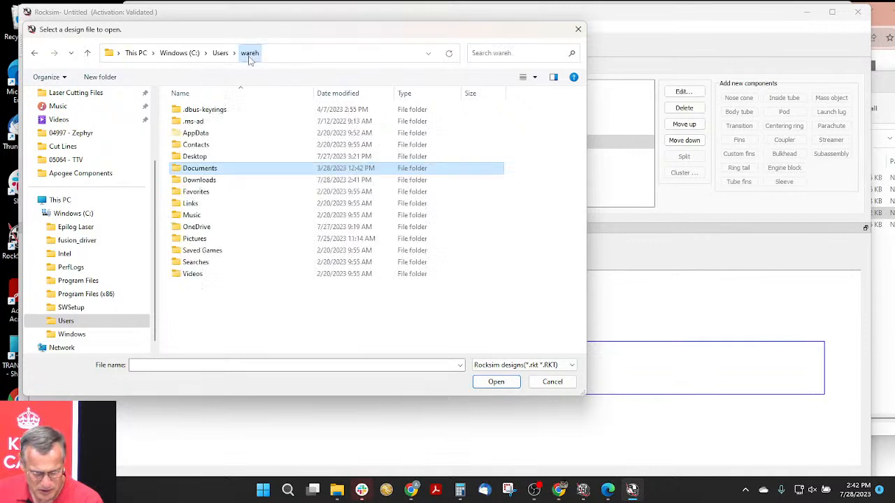
click(197, 181)
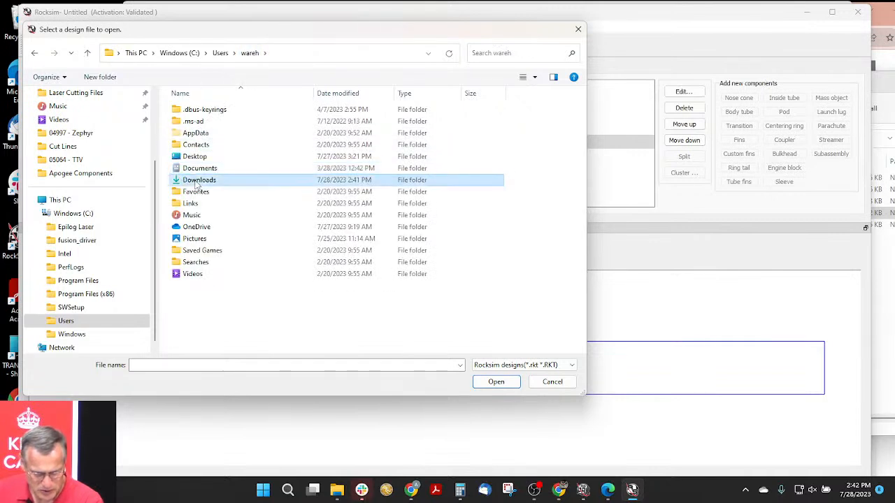
double_click(197, 181)
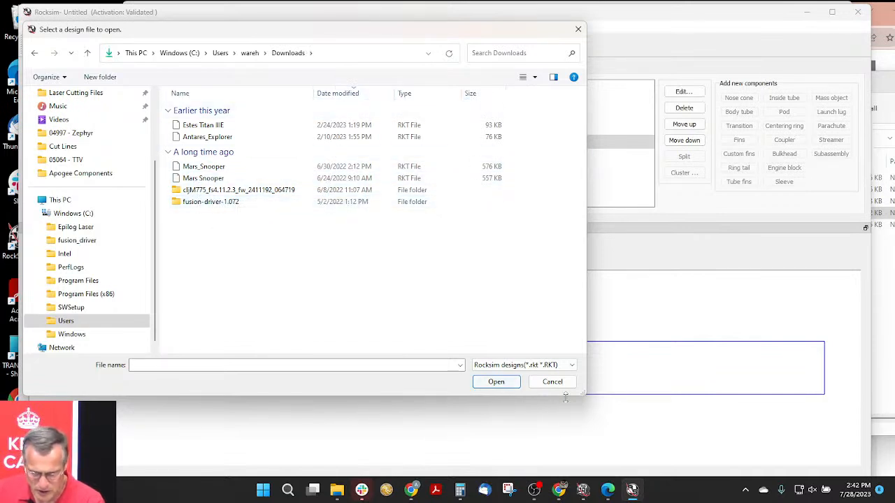
- Check the available file type filters, search Downloads for "ttv", and dismiss the design file dialog
click(567, 366)
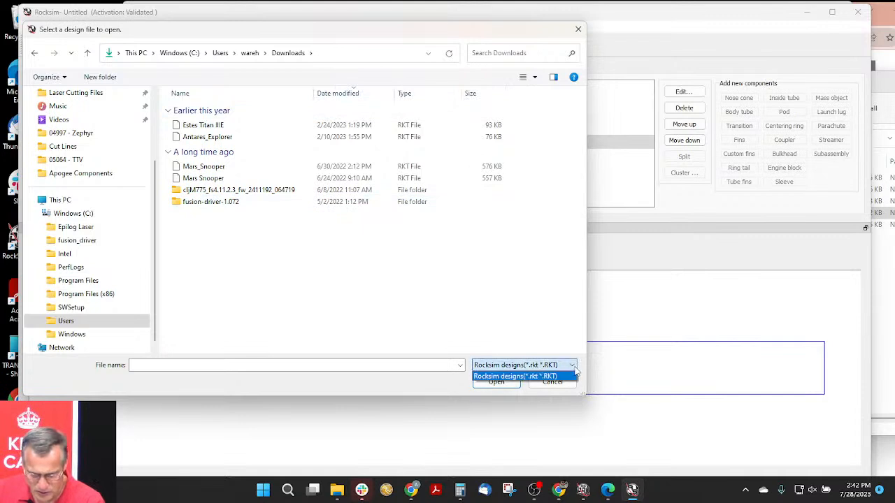
click(491, 376)
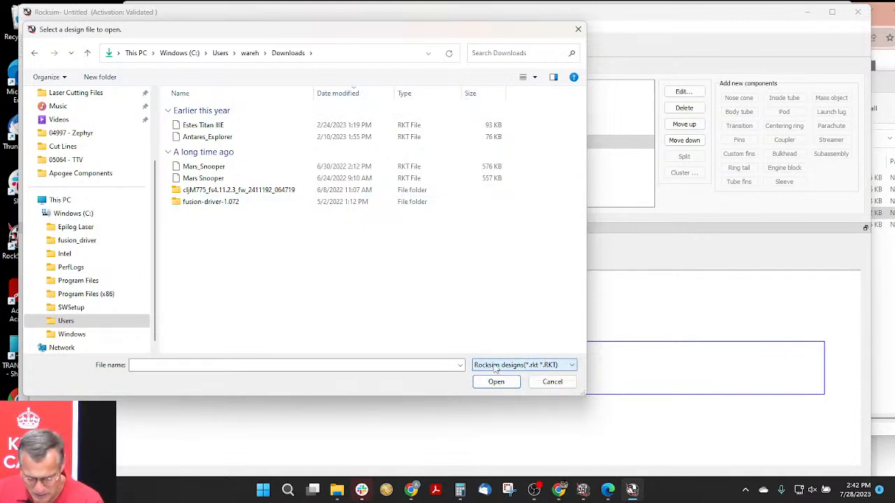
click(571, 365)
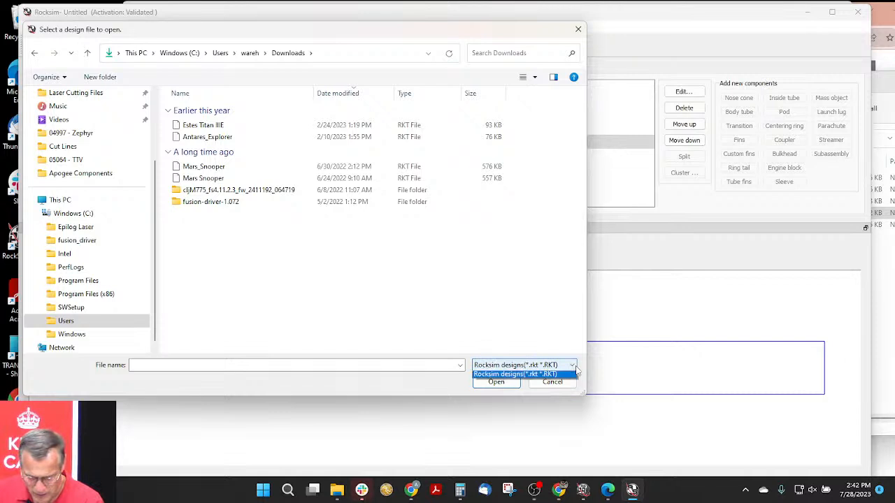
click(529, 313)
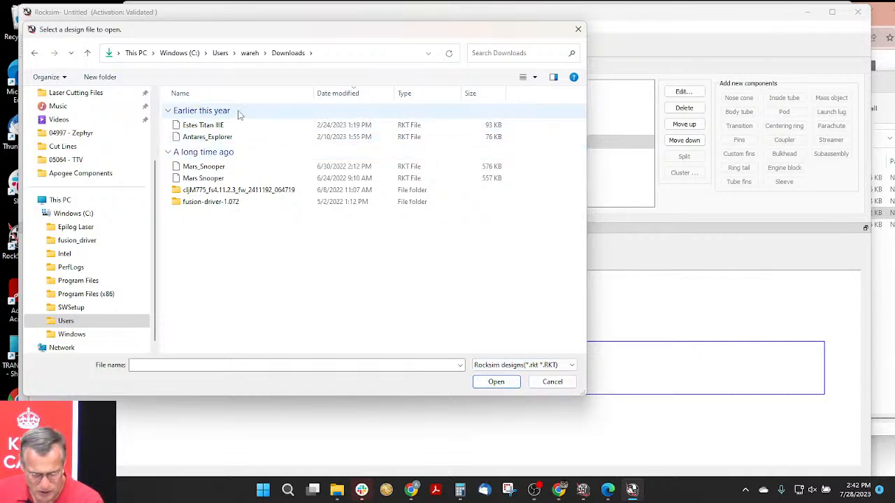
click(510, 54)
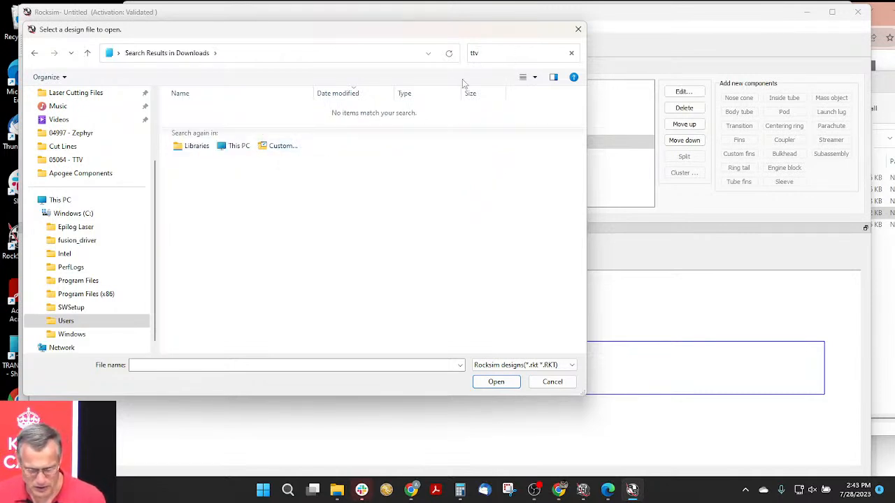
click(552, 381)
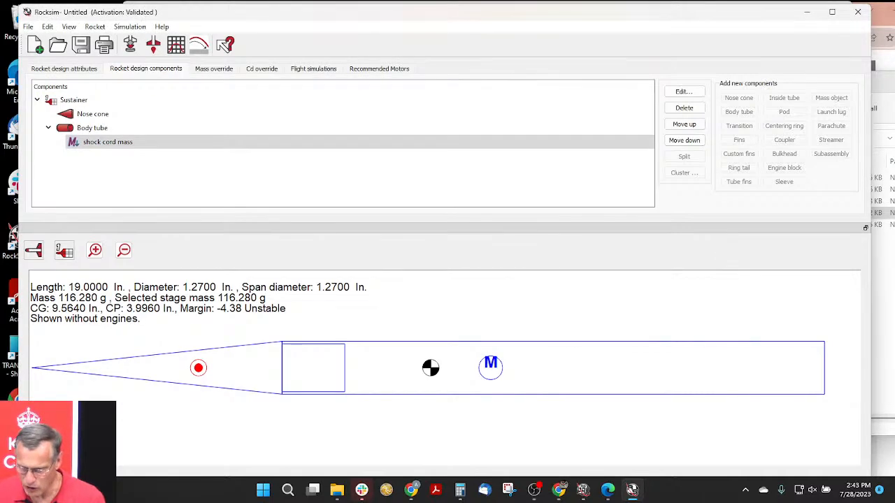
- In File Explorer, copy the TTV folder out of the downloaded TTV archive to the Desktop and open the copied folder
click(884, 90)
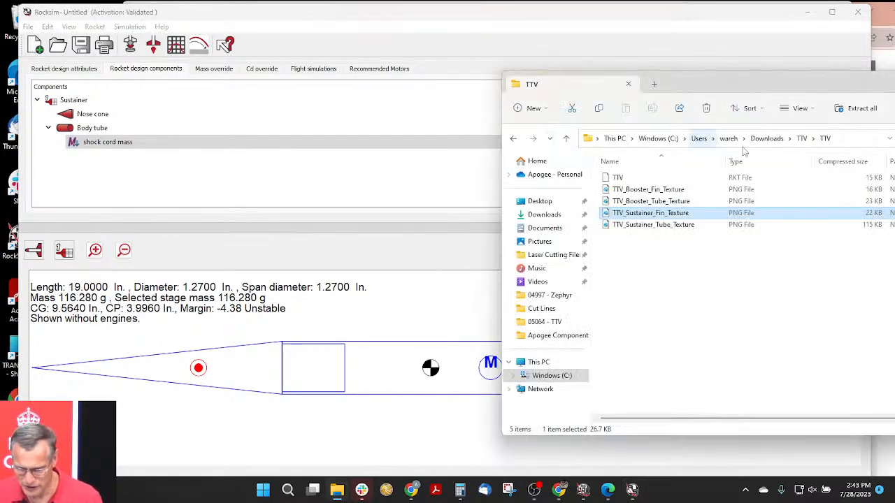
click(767, 139)
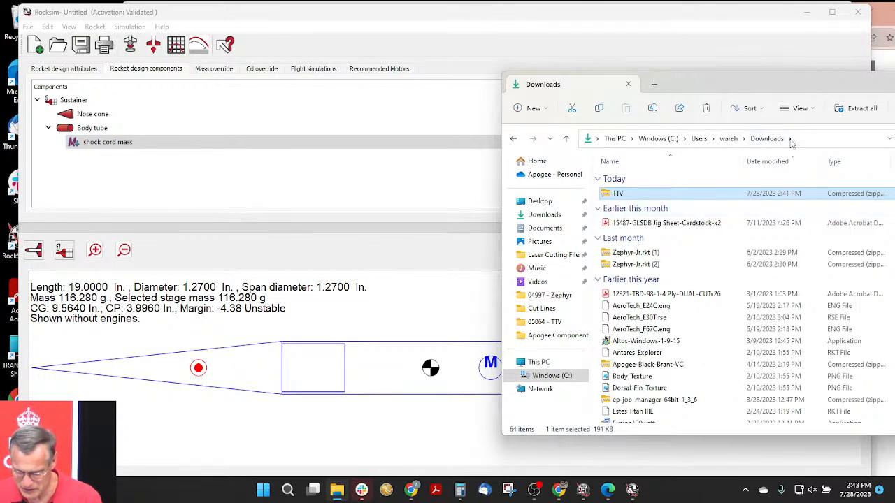
scroll(661, 388, down, 1)
scroll(661, 388, down, 3)
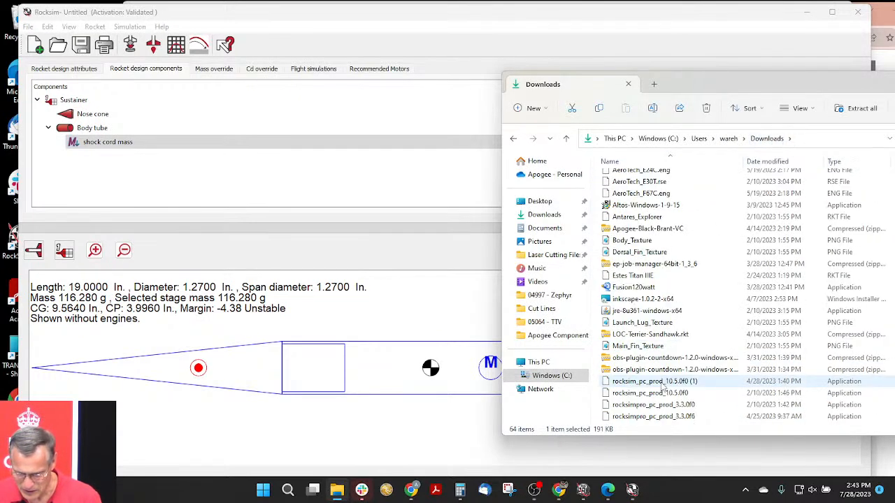
scroll(661, 388, down, 2)
scroll(635, 217, up, 6)
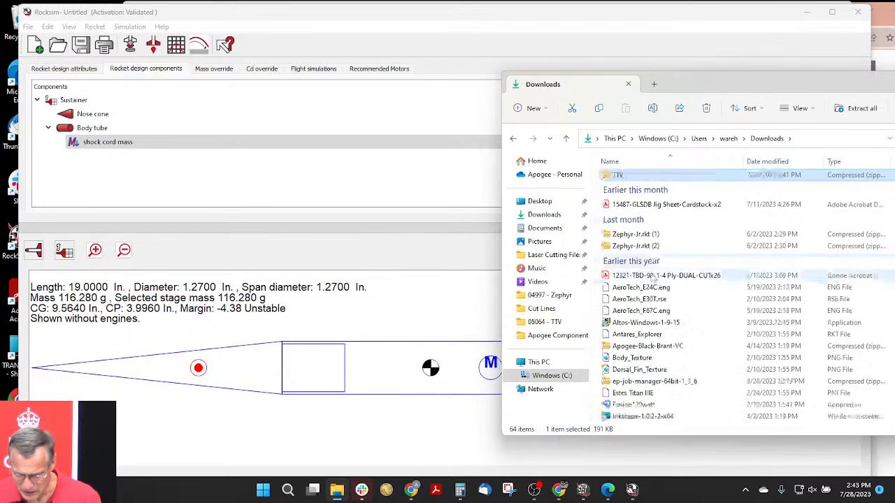
double_click(615, 193)
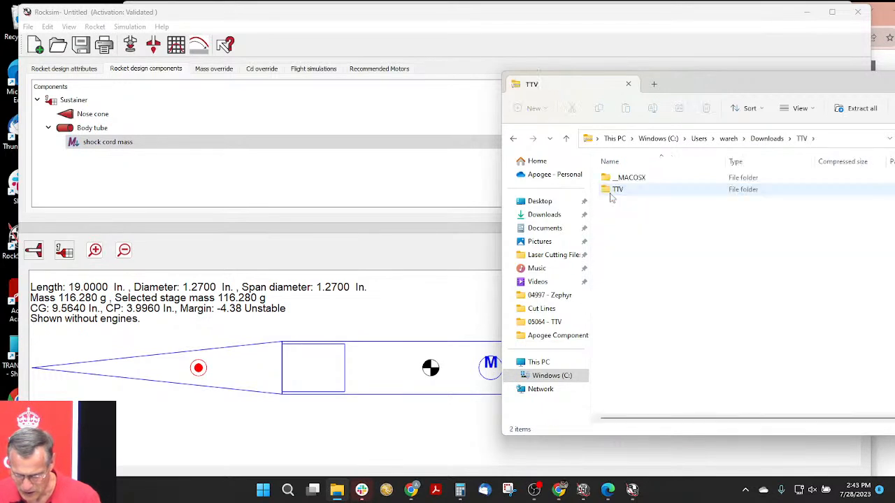
click(617, 193)
drag(617, 193, 537, 204)
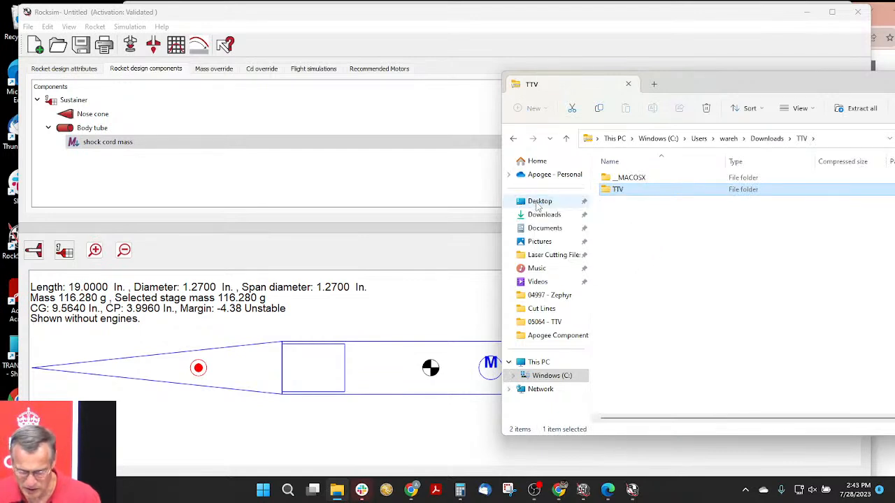
click(539, 204)
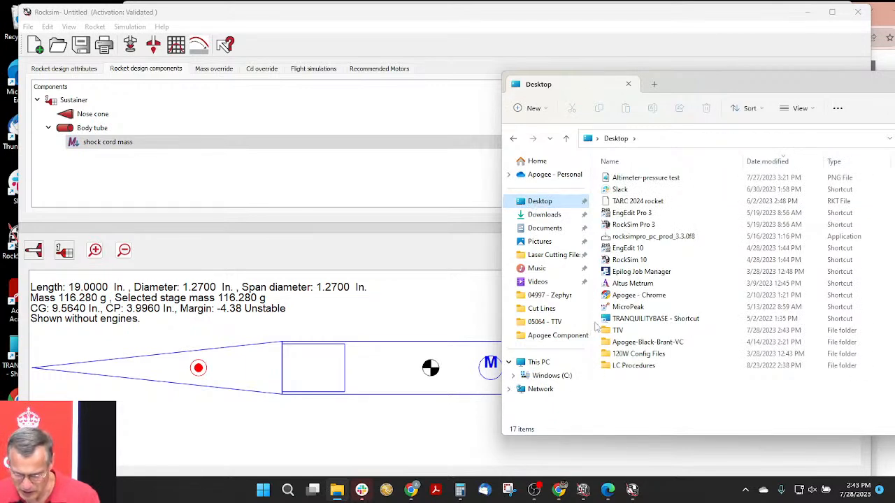
double_click(619, 330)
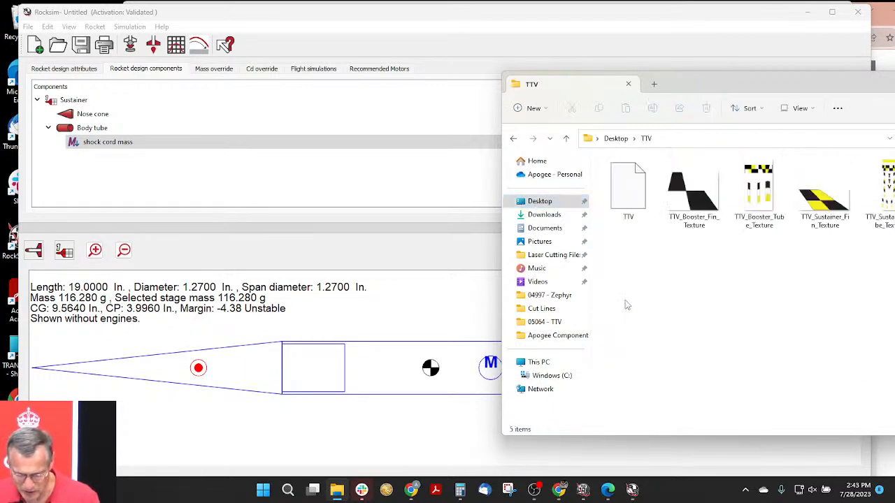
- Open the TTV design file from the Desktop's TTV folder in RockSim, discarding the changes to the untitled design
click(60, 49)
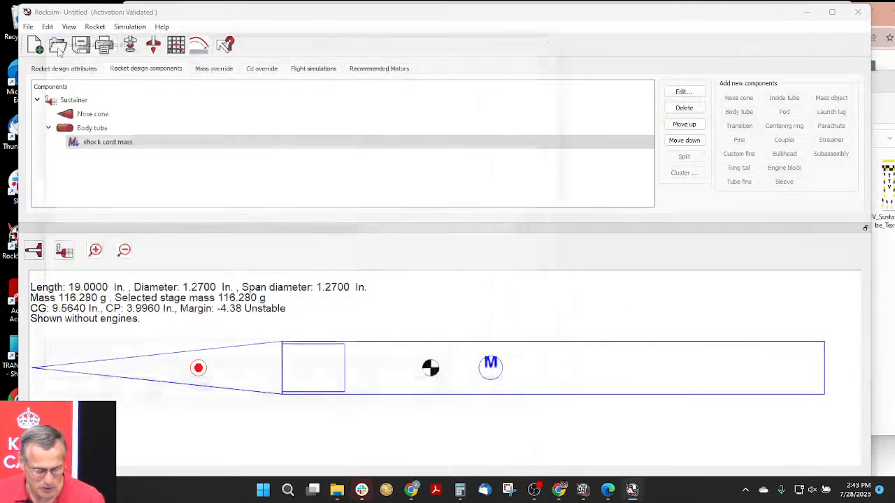
click(59, 48)
click(63, 134)
double_click(183, 145)
click(196, 140)
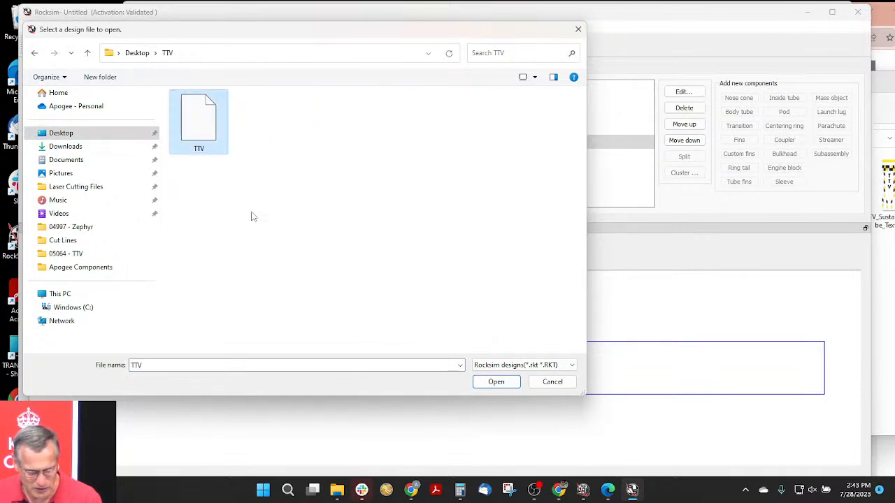
click(496, 381)
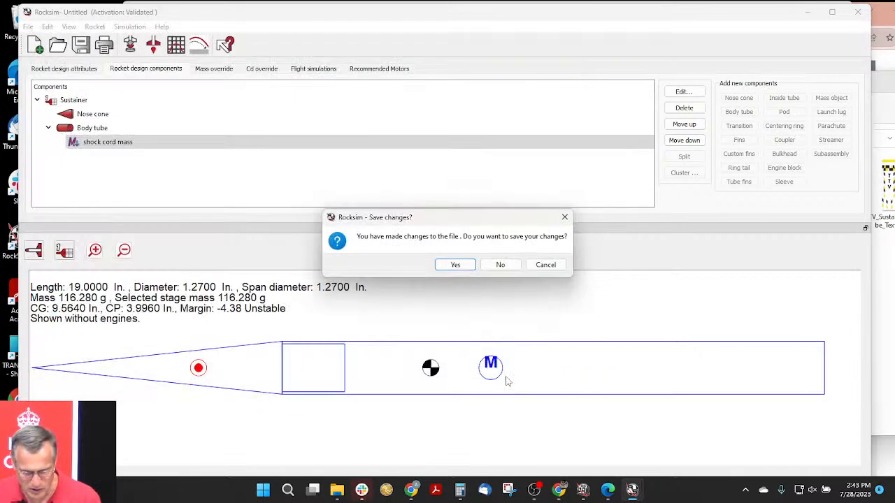
click(501, 264)
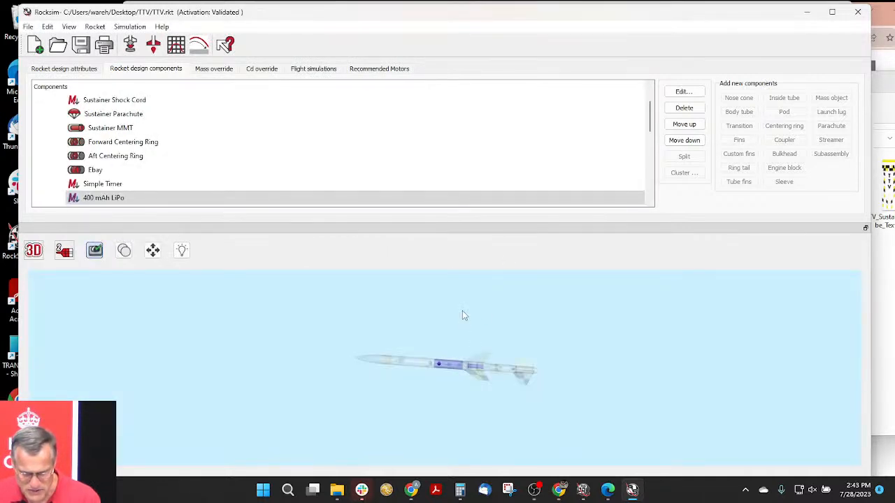
- Set up a new flight simulation and limit the sustainer mount's engine list to engines that match the mount diameter
scroll(462, 334, up, 5)
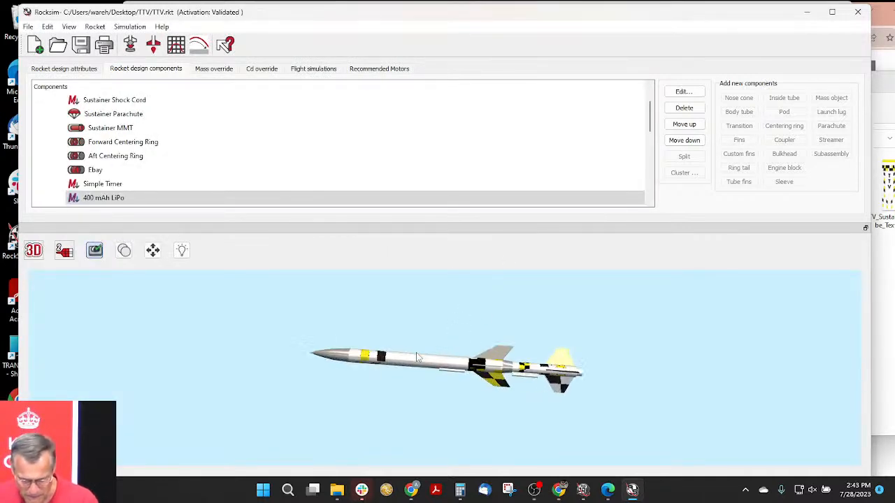
drag(476, 334, 471, 311)
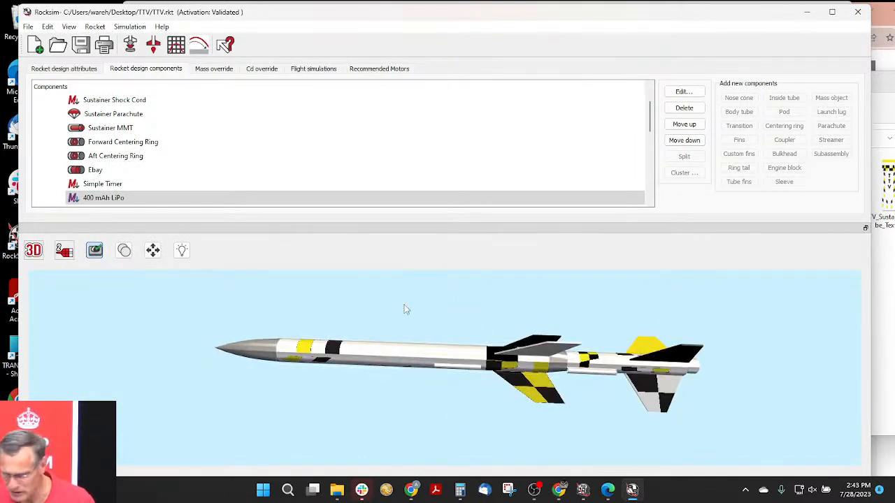
click(131, 45)
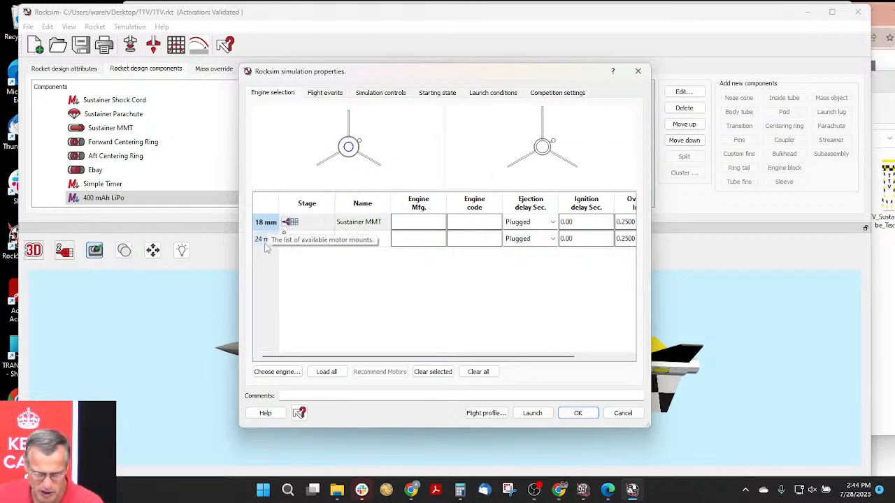
click(277, 371)
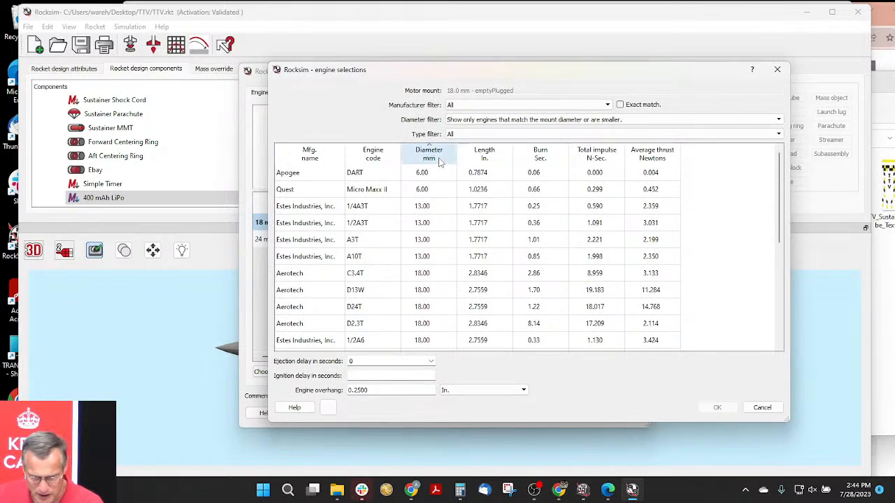
click(480, 121)
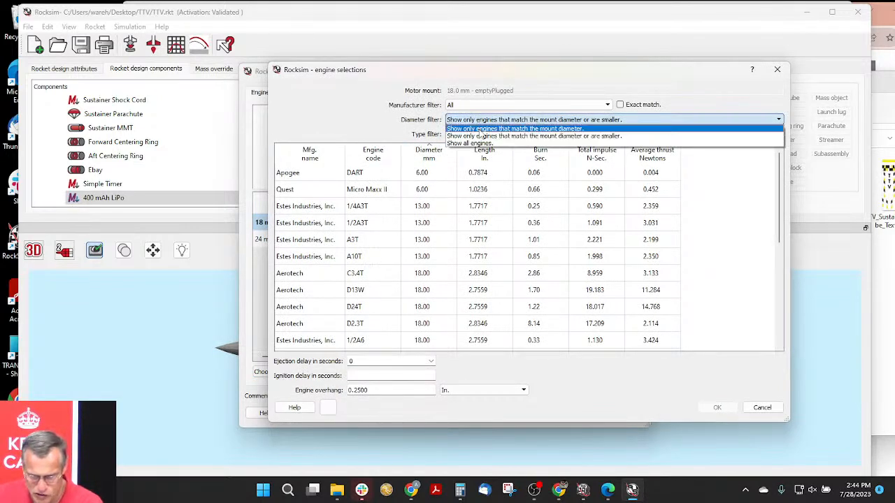
click(557, 130)
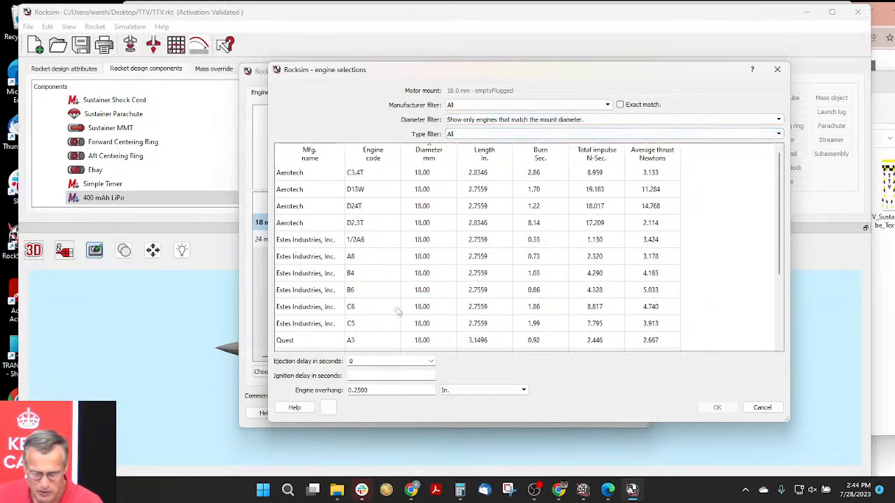
- Load the Quest C12 engine into the sustainer mount with an 8-second ejection delay and a 0.5 in. overhang
click(422, 311)
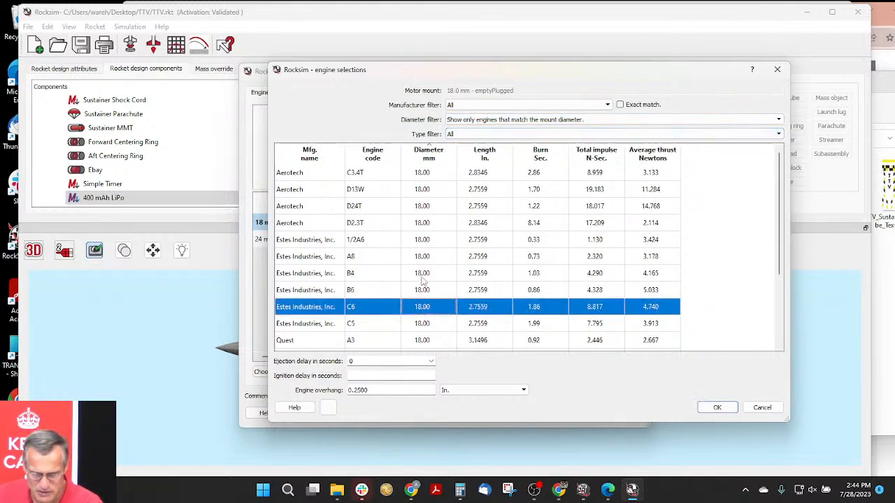
scroll(422, 288, down, 2)
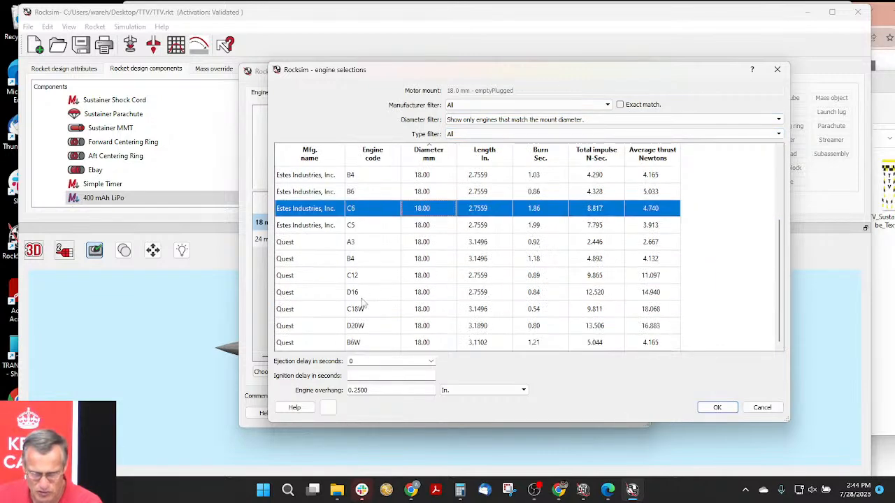
click(359, 280)
click(431, 360)
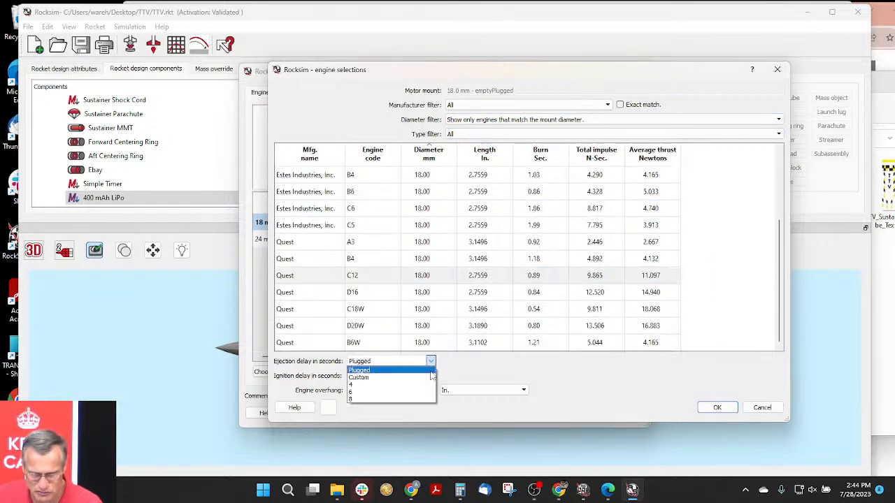
click(383, 399)
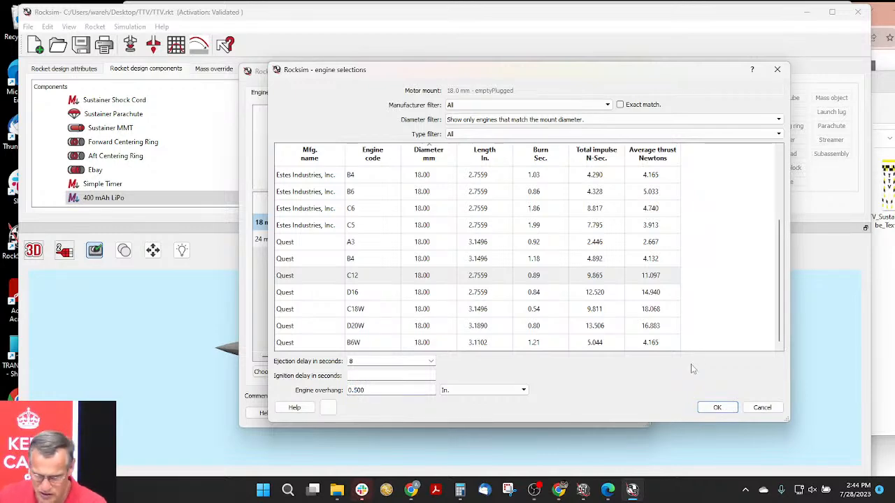
click(728, 411)
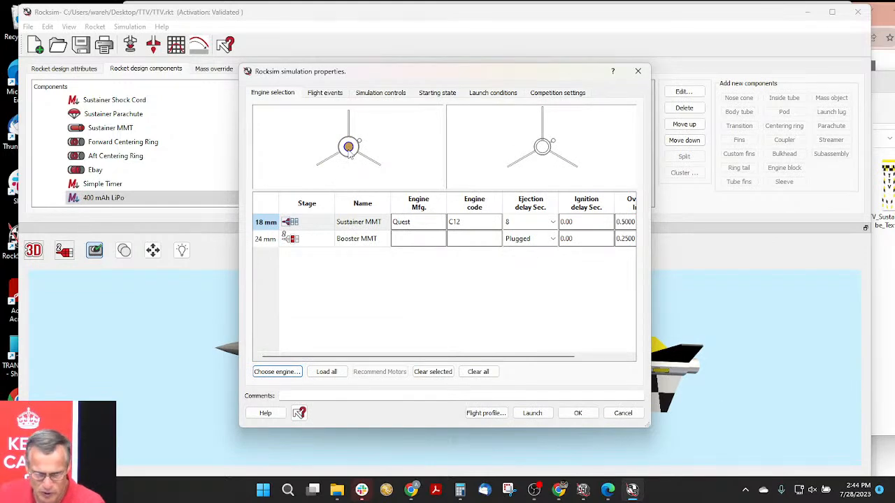
- Load the Aerotech E15W engine into the 24 mm booster mount with a 4-second ejection delay and 0.5 in. overhang
click(307, 241)
click(299, 371)
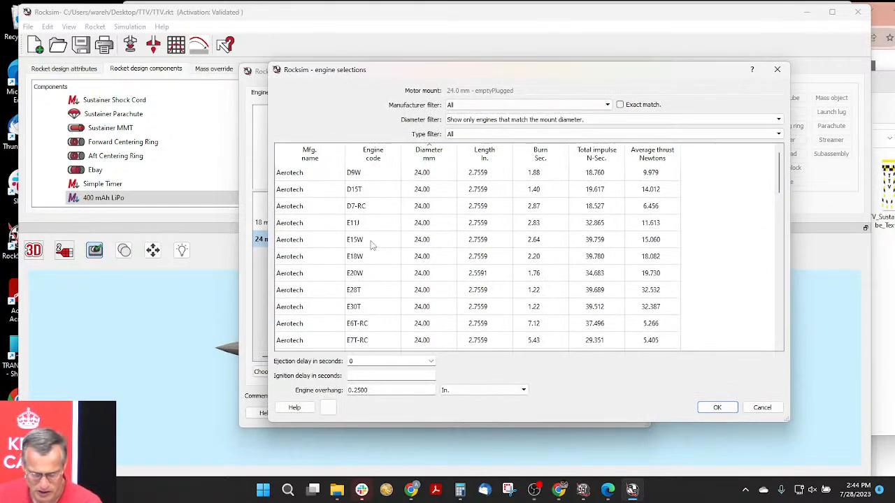
click(369, 240)
click(431, 362)
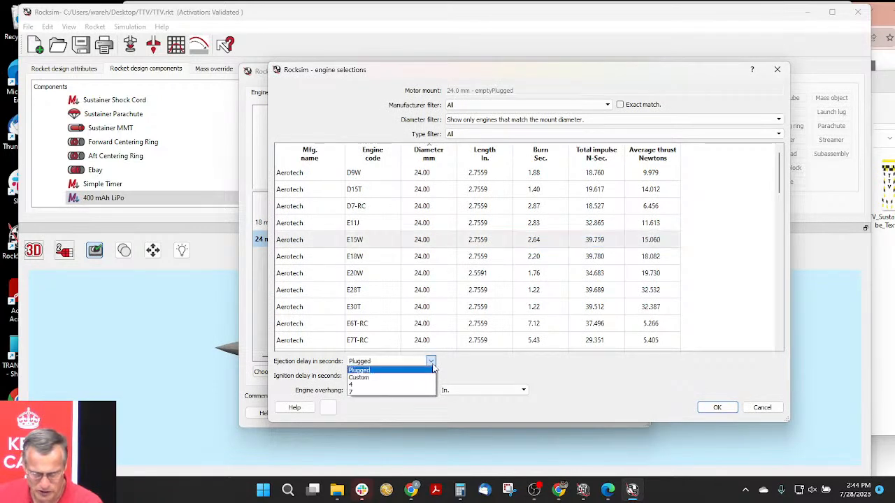
click(367, 386)
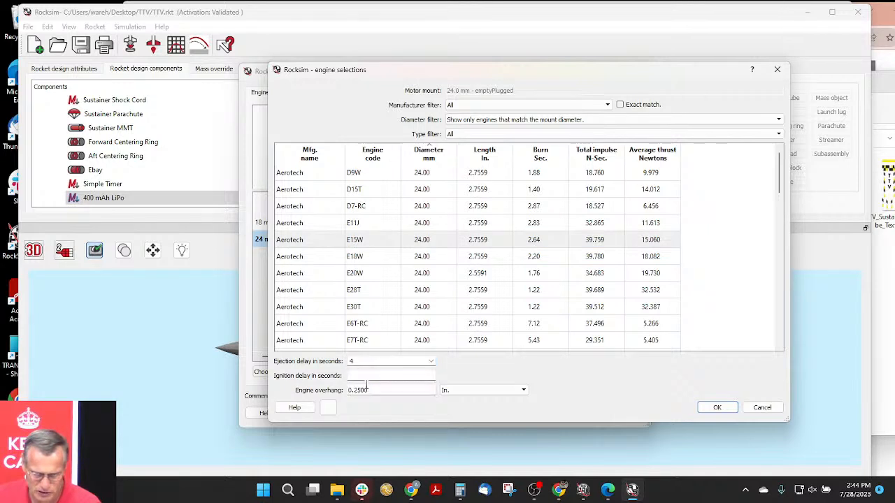
drag(360, 393, 348, 390)
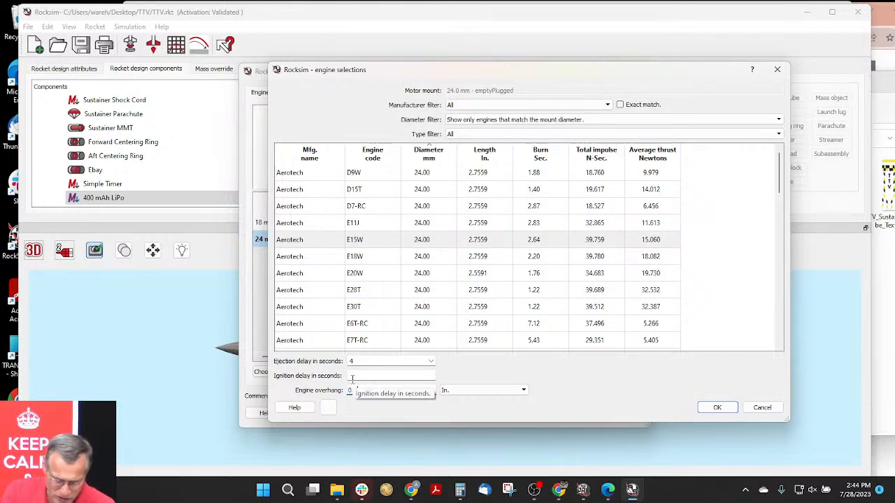
text(0.5)
key(Tab)
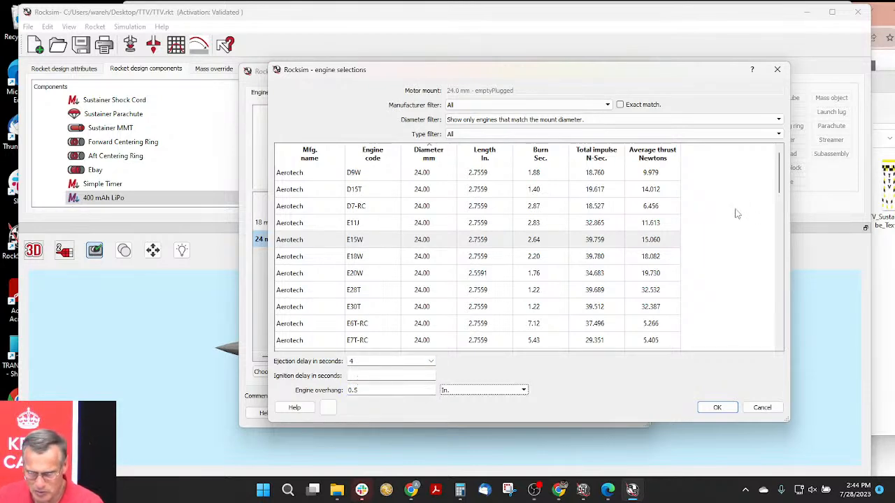
click(716, 408)
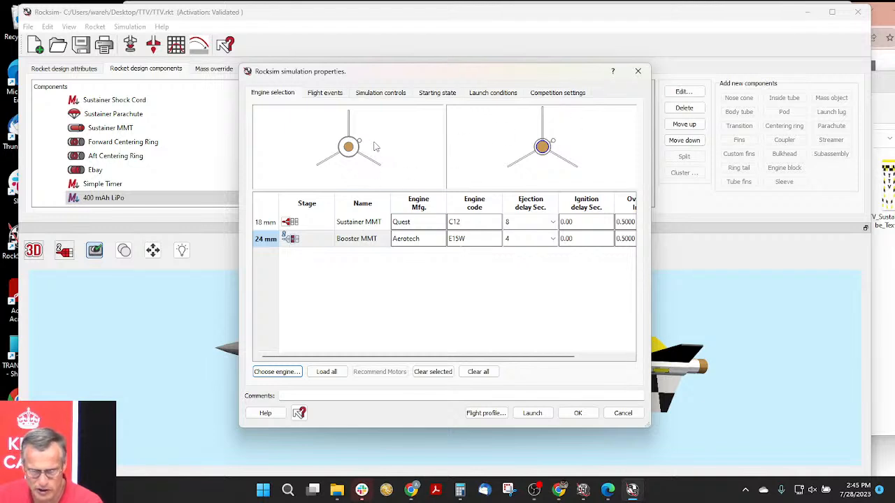
- Set the booster parachute to deploy at stage separation and the sustainer parachute to deploy at max. ejection delay
click(320, 95)
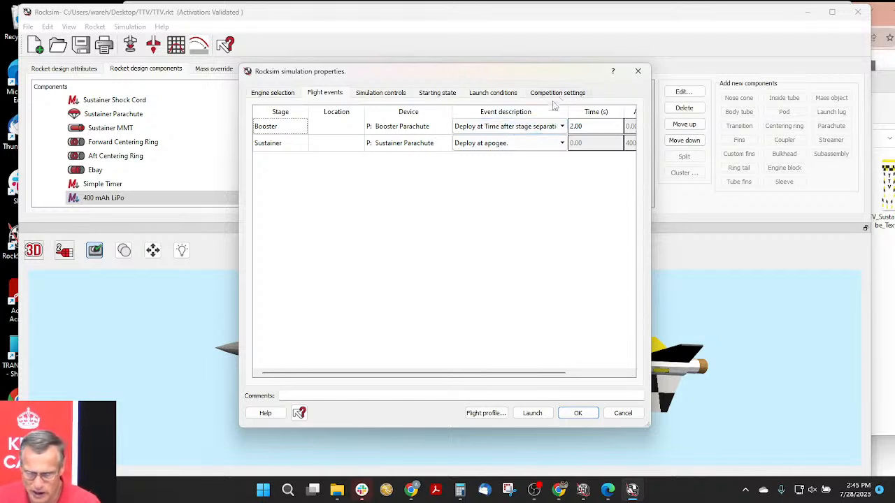
drag(649, 427, 788, 419)
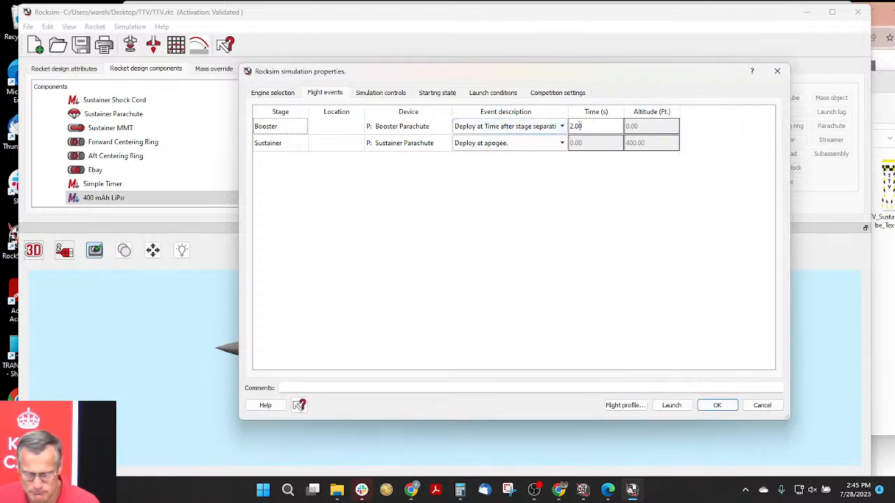
click(555, 127)
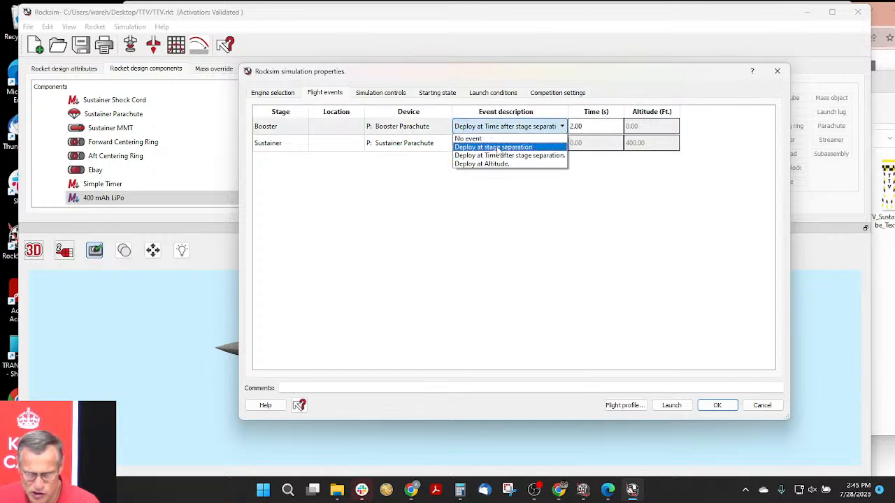
click(497, 147)
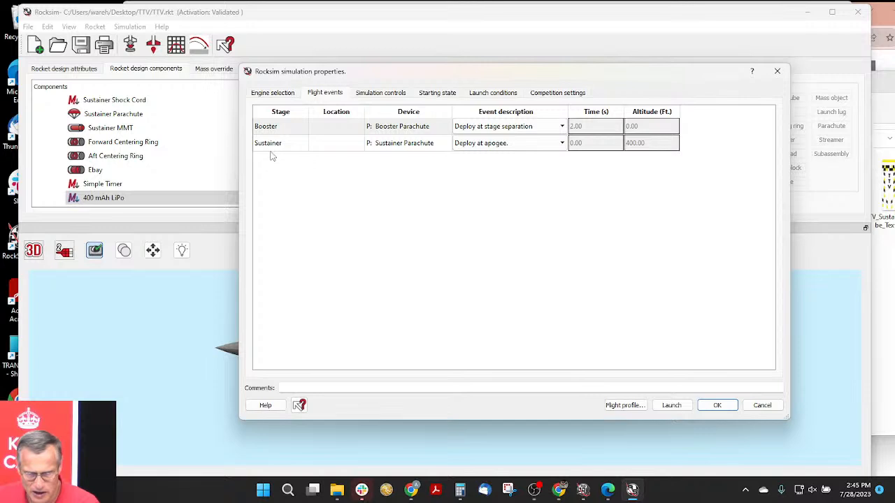
click(519, 144)
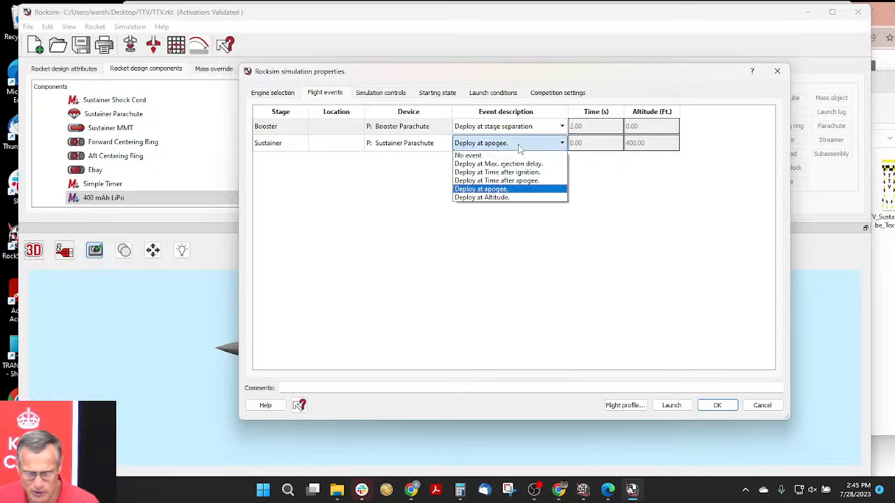
click(520, 166)
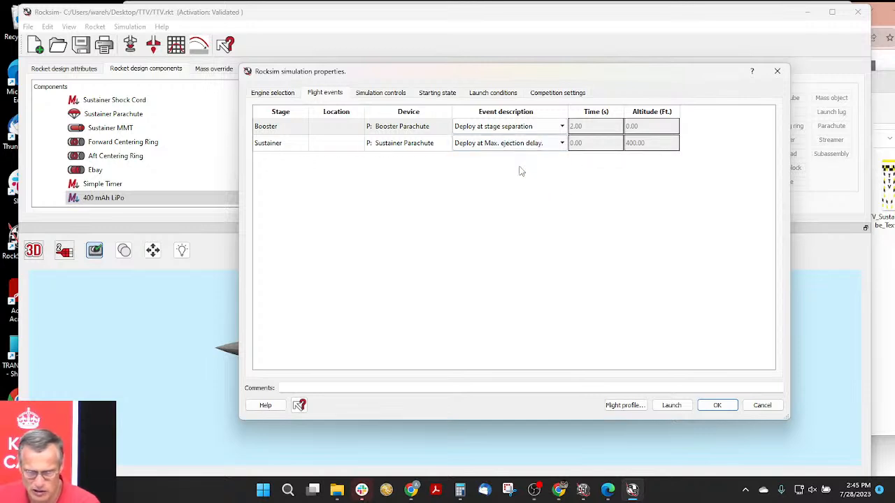
- Review the simulation controls, starting state and launch conditions for the flight
click(380, 92)
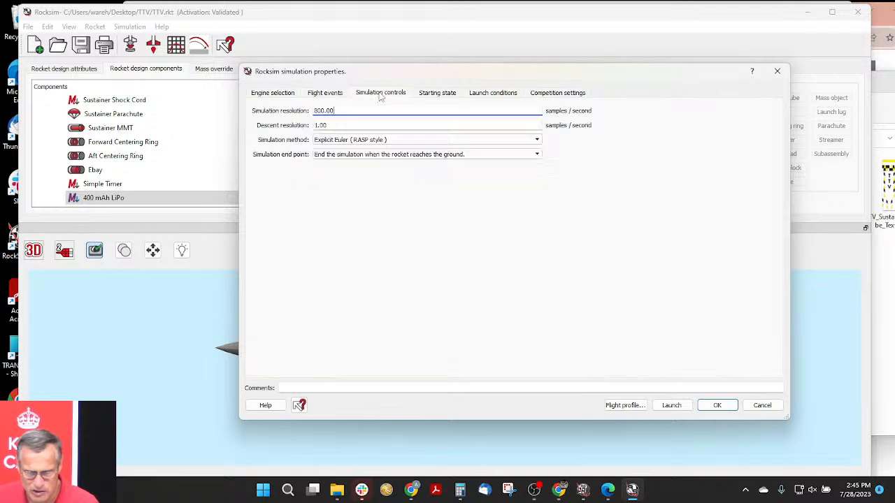
click(445, 97)
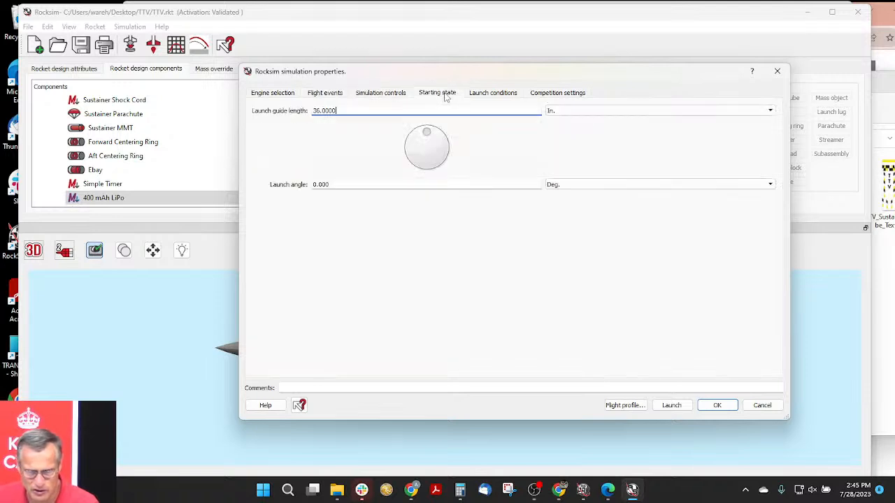
click(481, 97)
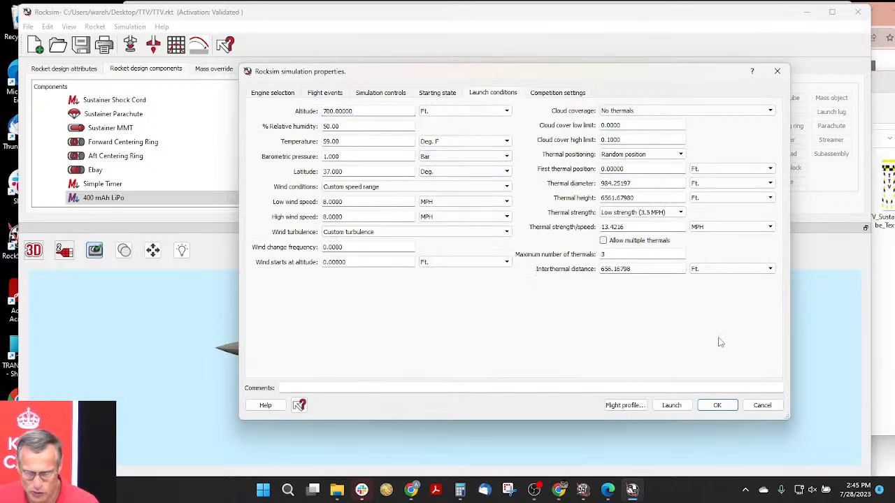
- Run the simulation with its 2D flight profile, play the flight animation, and close the profile
click(625, 406)
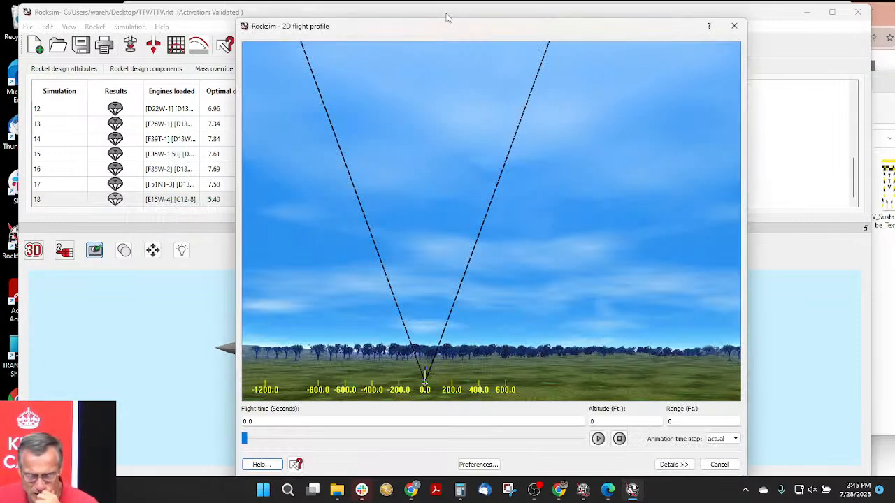
drag(390, 35, 537, 44)
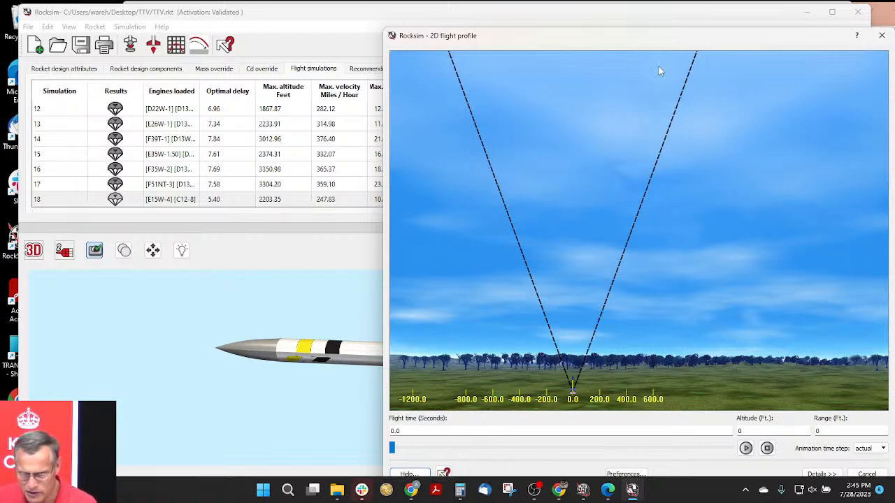
drag(650, 36, 520, 34)
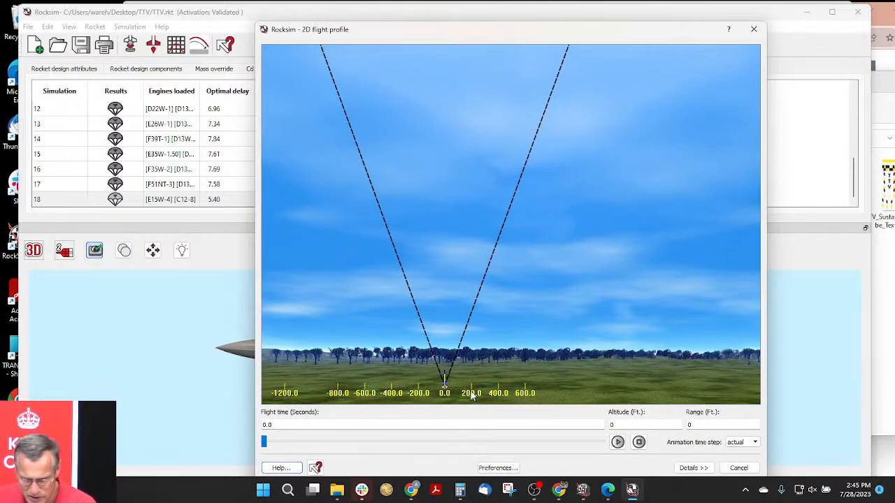
click(617, 442)
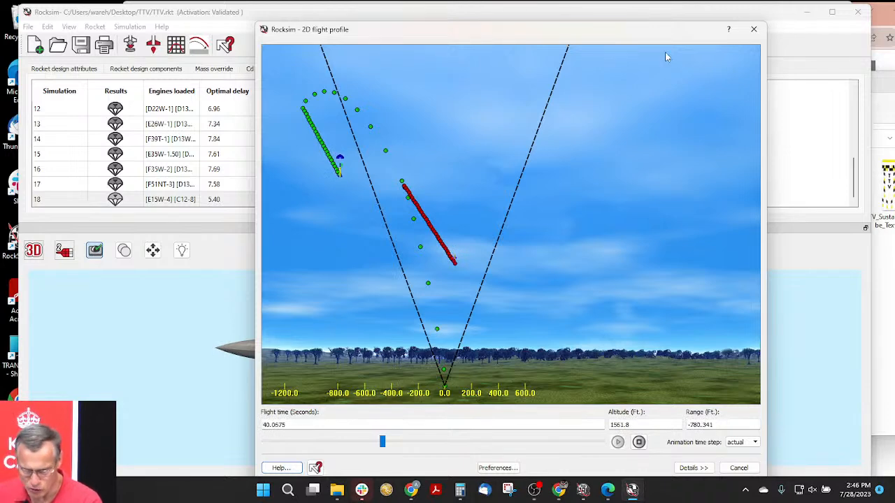
click(753, 29)
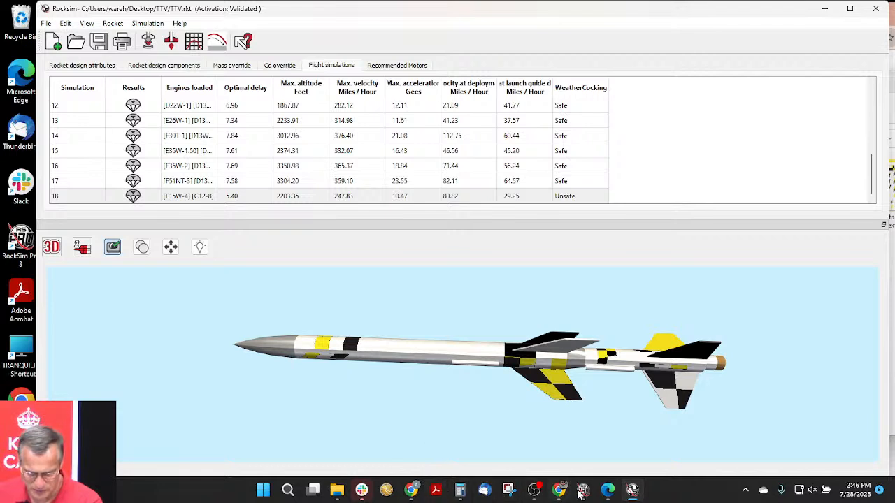
mouse_move(415, 494)
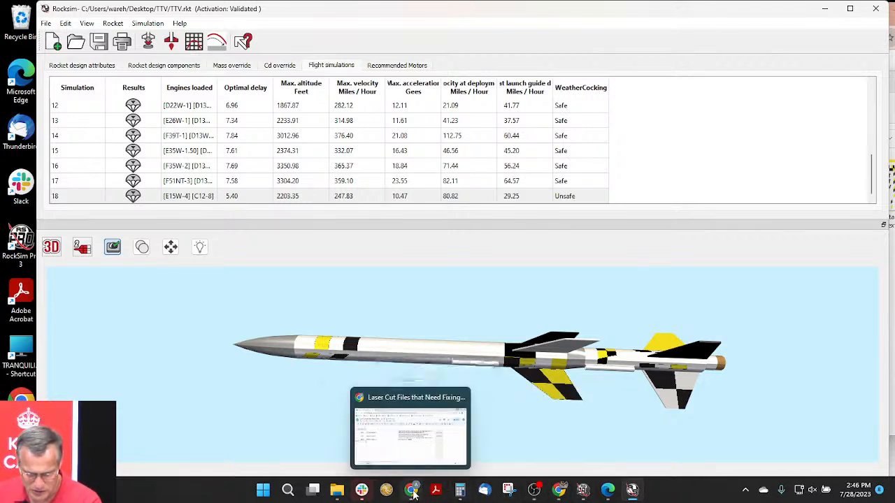
click(415, 494)
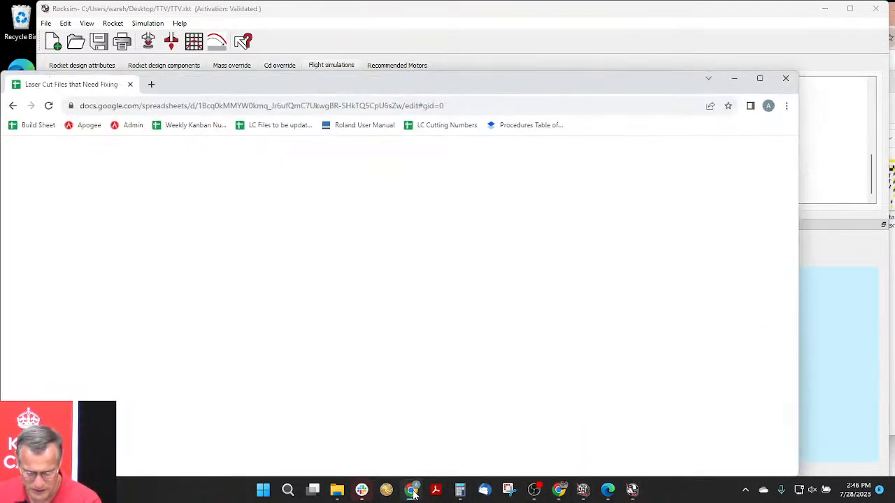
drag(388, 84, 413, 53)
click(465, 75)
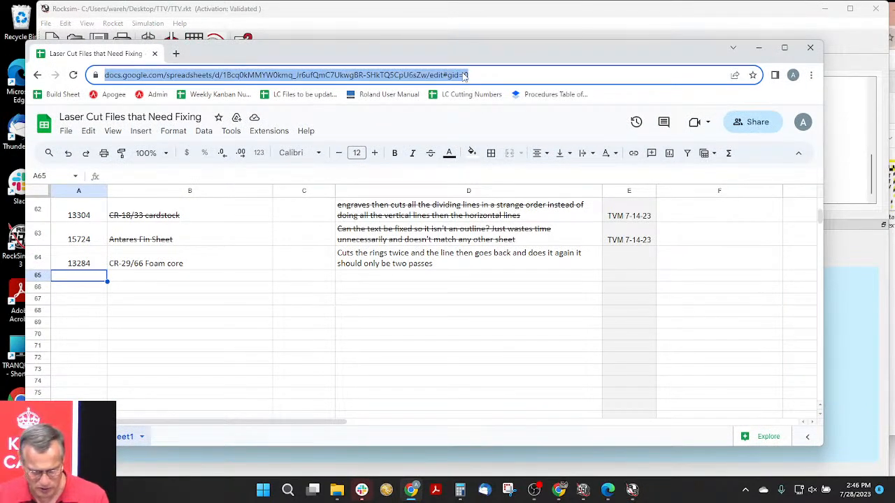
text(wwww)
key(BackSpace)
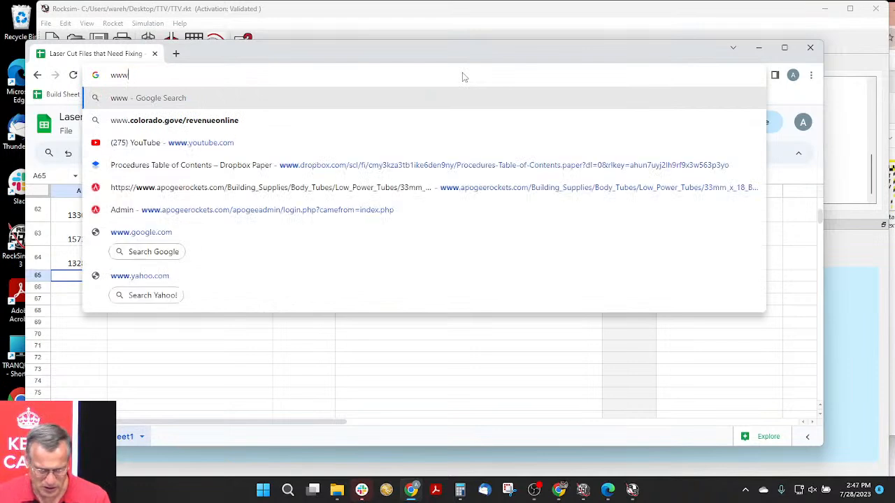
text(.rocksim)
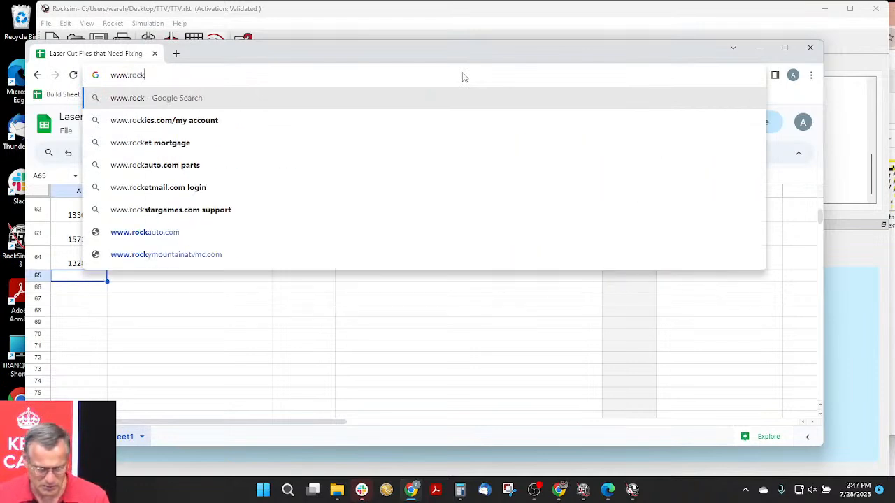
text(.com)
key(Return)
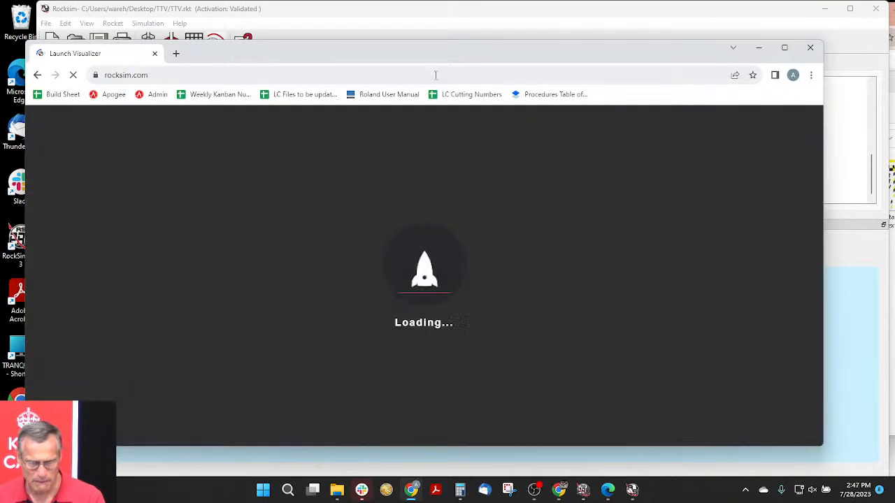
drag(402, 56, 420, 20)
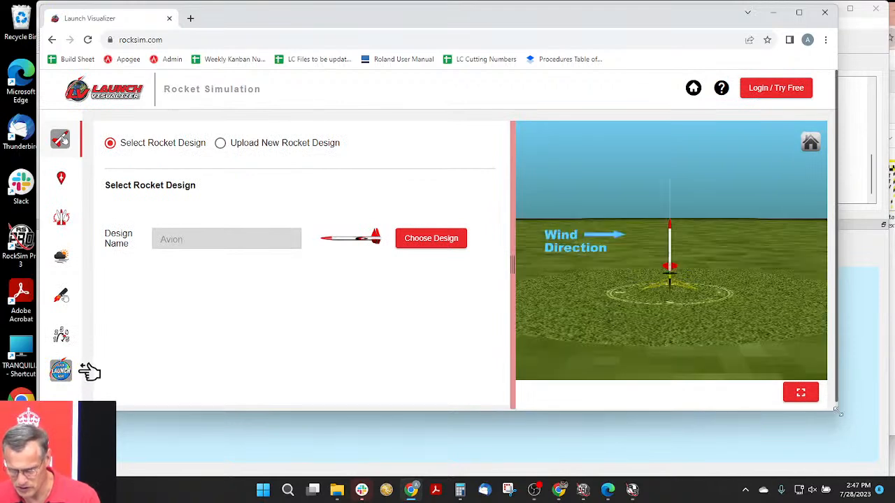
drag(837, 414, 865, 463)
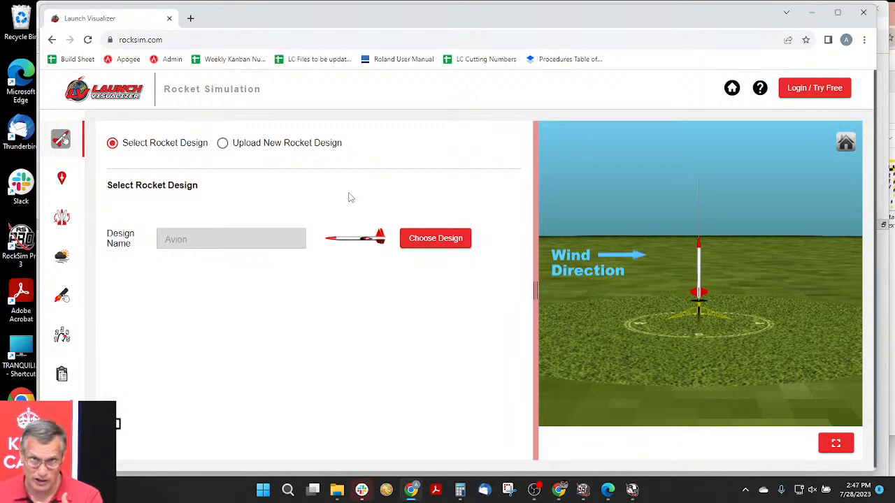
- Sign in to Launch Visualizer with the saved account e-mail and password
click(813, 88)
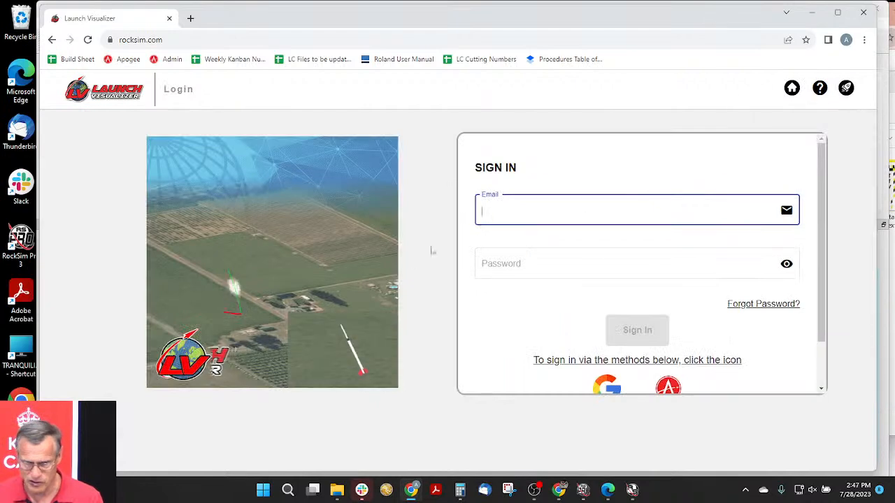
click(482, 208)
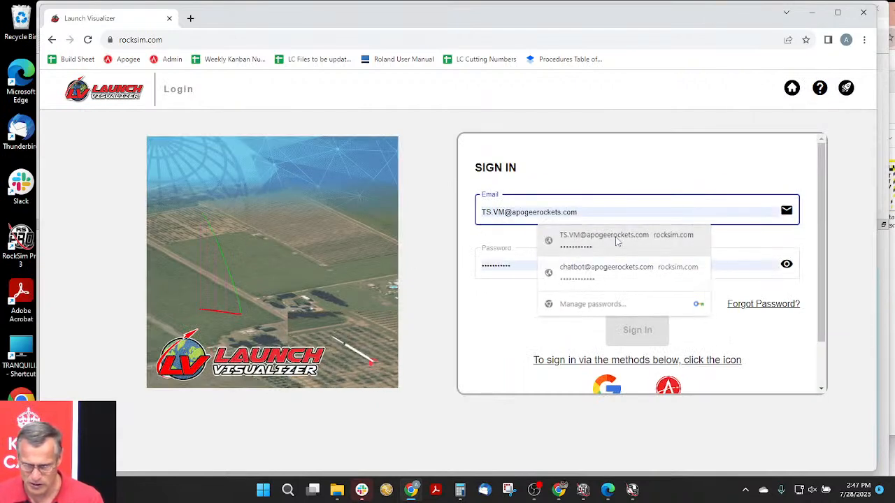
click(615, 242)
click(631, 334)
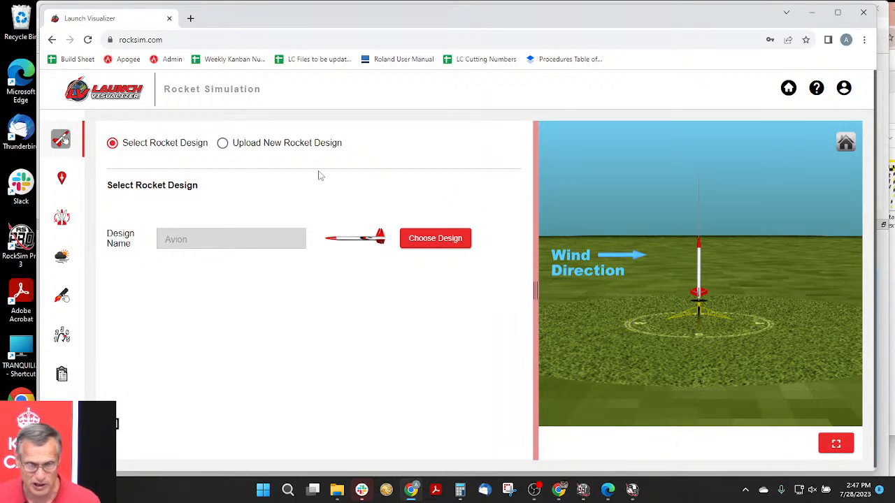
- Start a new rocket design upload and choose the TTV rocket file from the TTV folder on the Desktop
click(222, 145)
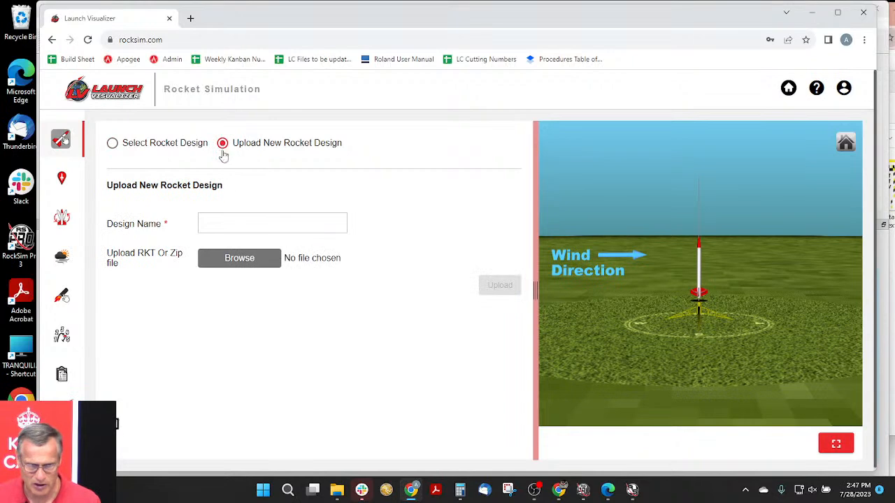
click(242, 259)
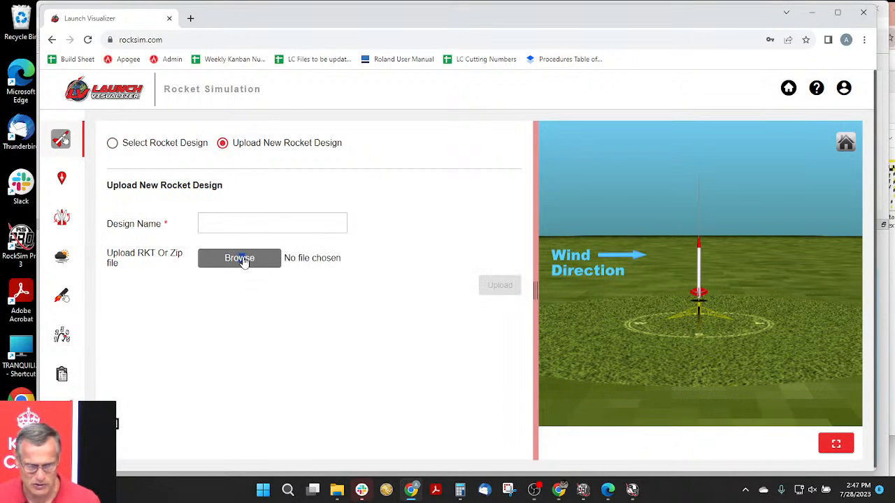
click(254, 260)
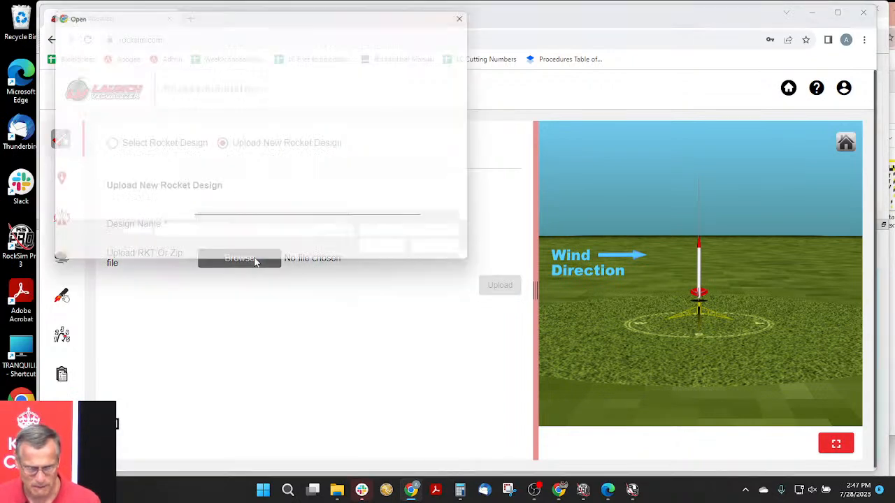
drag(344, 23, 379, 23)
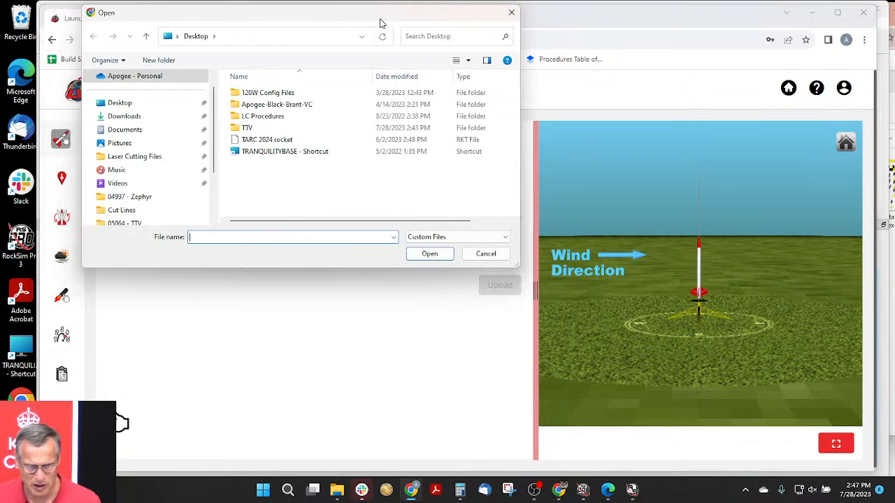
click(246, 129)
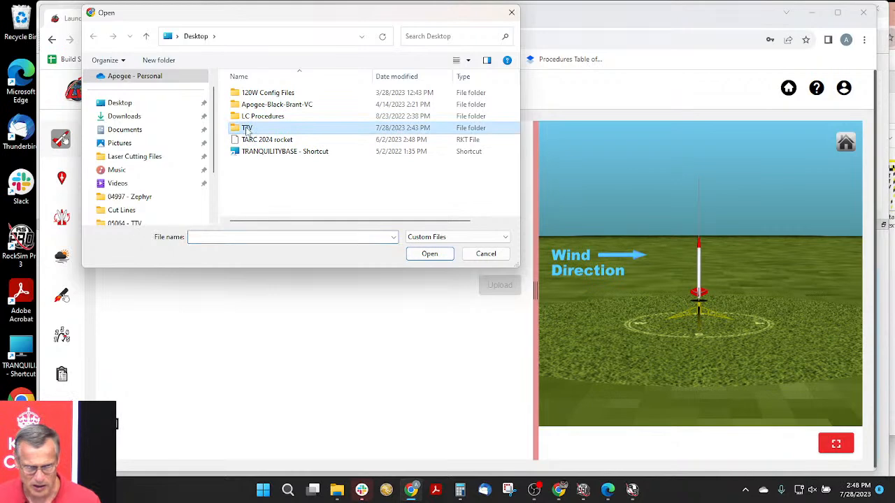
click(434, 257)
click(260, 99)
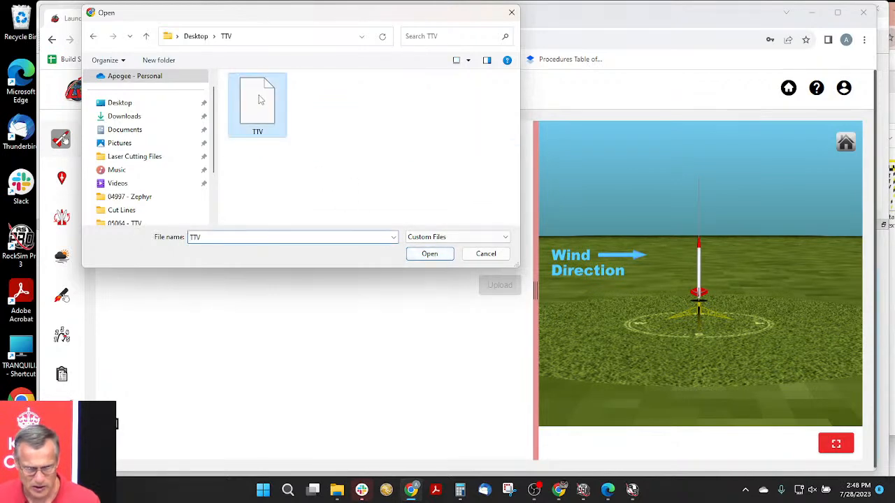
click(435, 257)
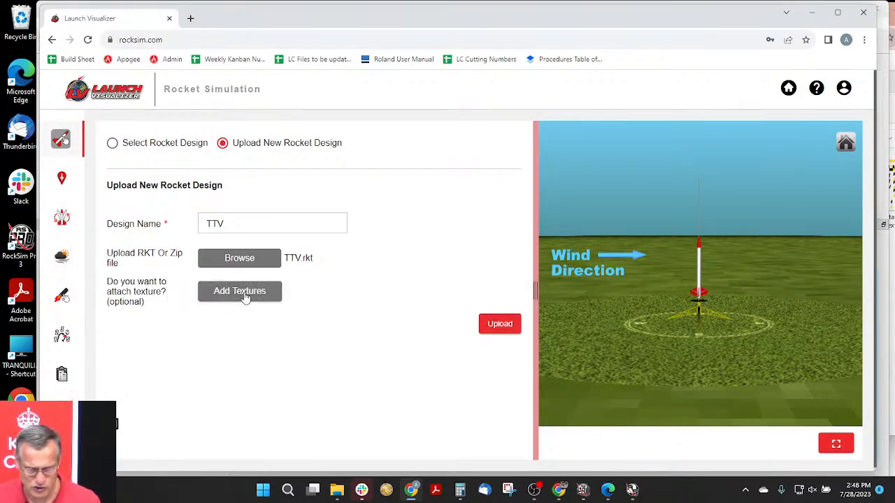
- Attach the booster fin, booster tube, sustainer fin and sustainer tube texture images from the TTV folder to the design
click(258, 296)
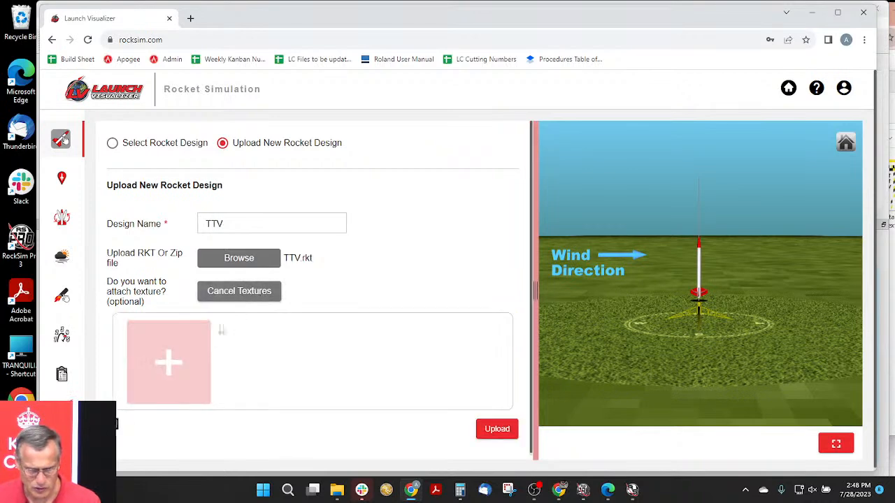
click(168, 361)
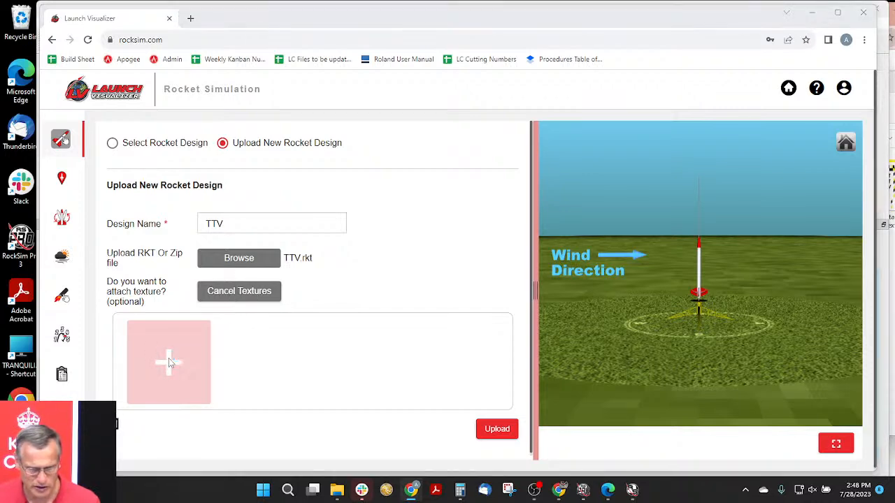
drag(518, 267, 642, 292)
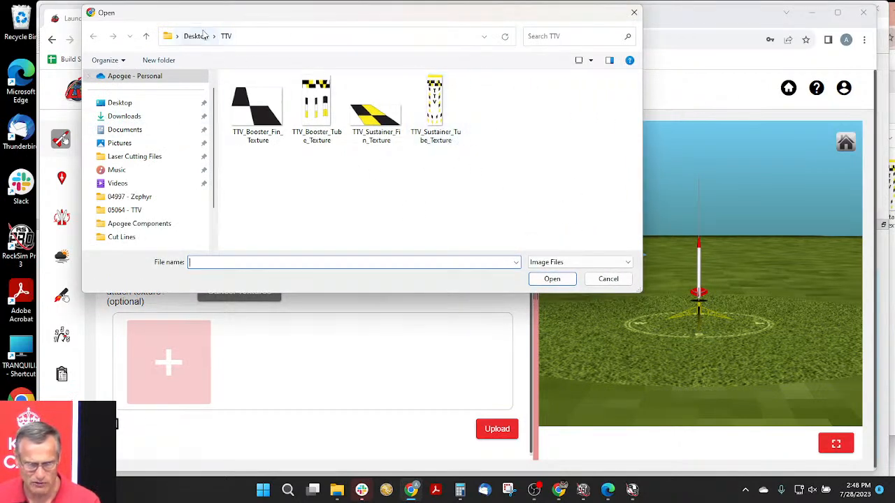
drag(493, 169, 244, 108)
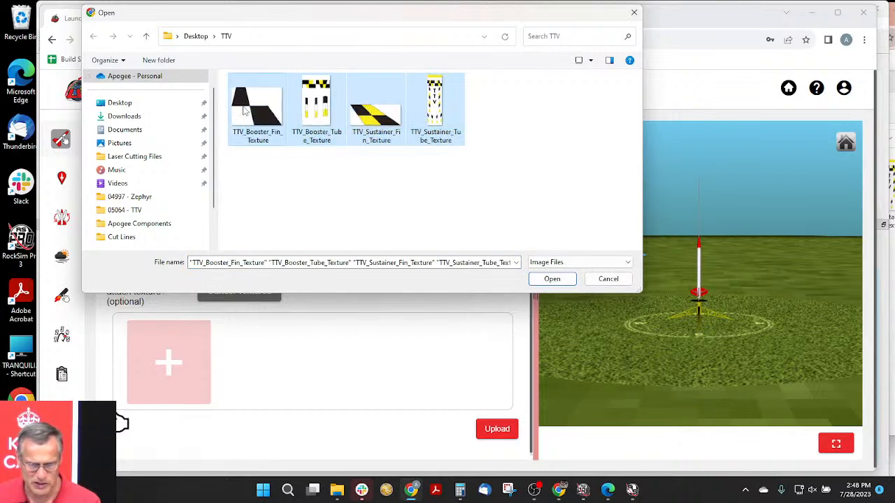
click(563, 279)
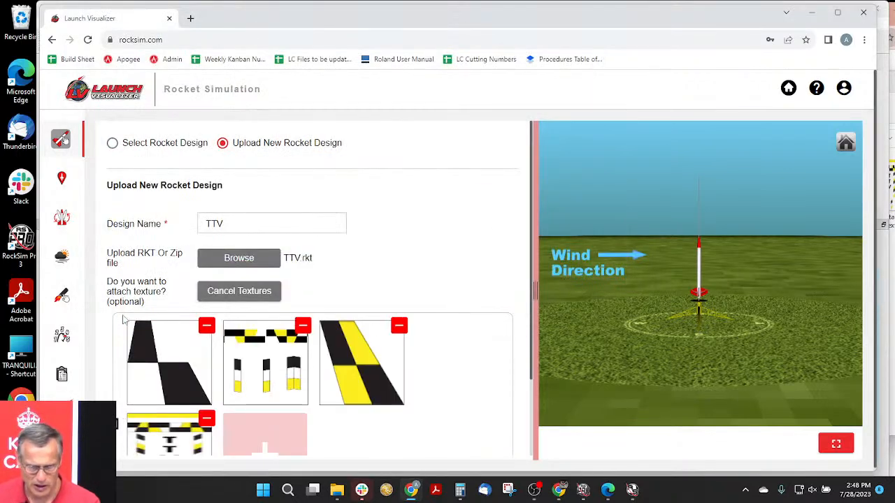
- Try to upload the textured rocket design under the name TTV
scroll(487, 234, down, 2)
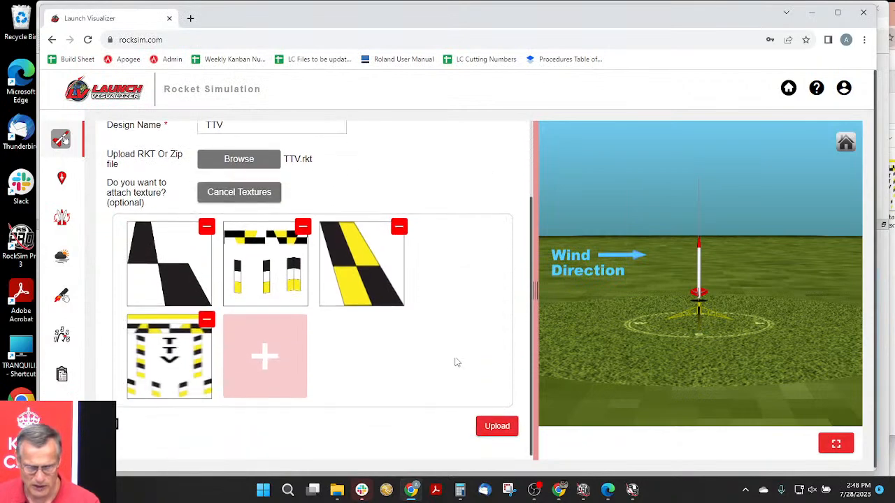
click(495, 427)
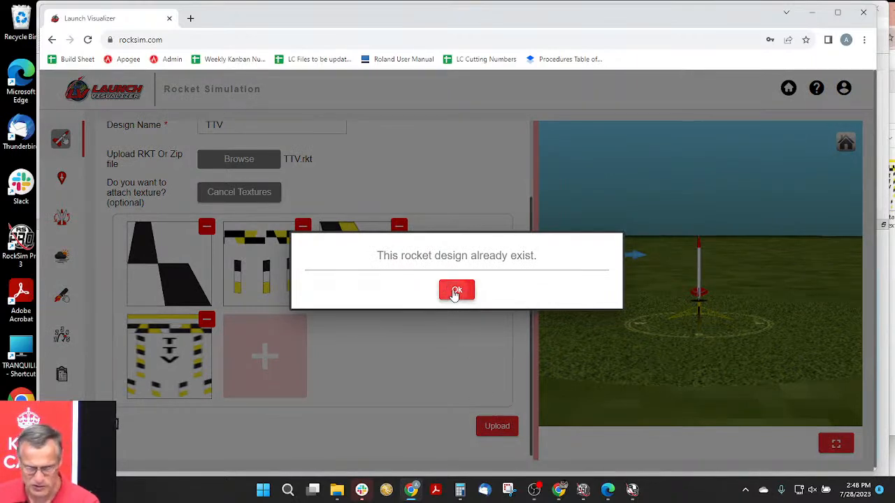
click(456, 291)
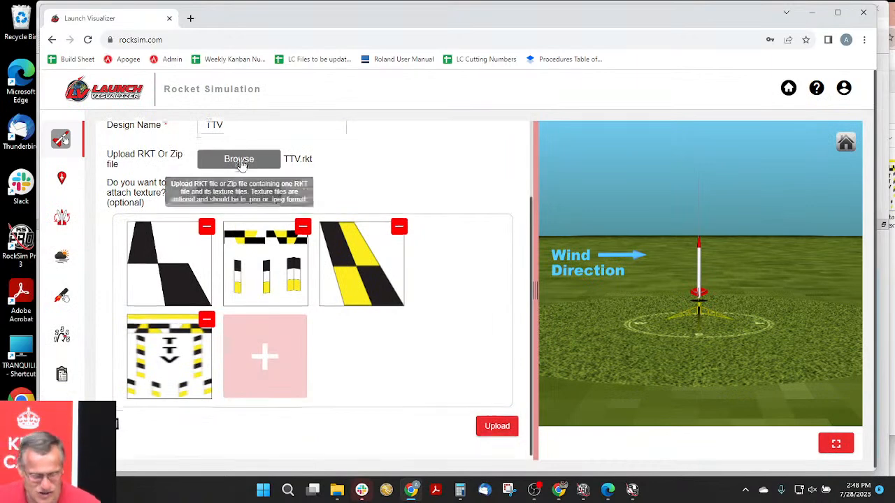
- Rename the design as TTV2 and upload it with its textures
scroll(238, 167, up, 2)
click(233, 227)
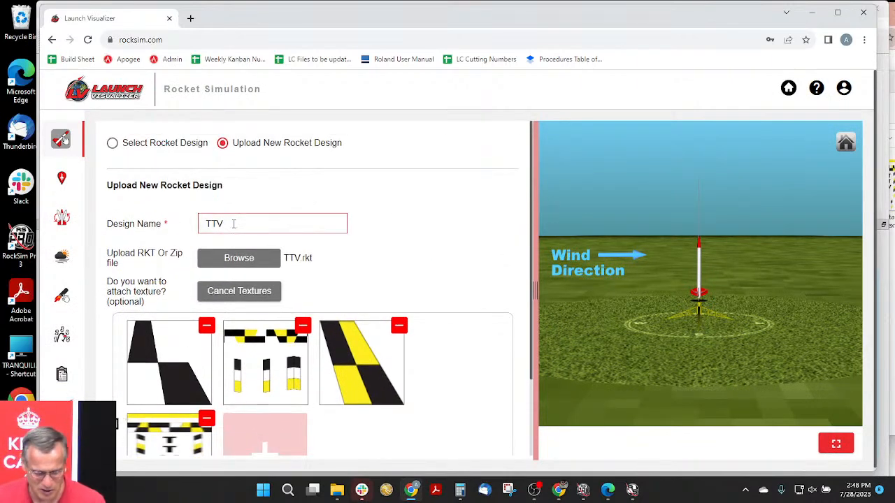
scroll(381, 207, down, 3)
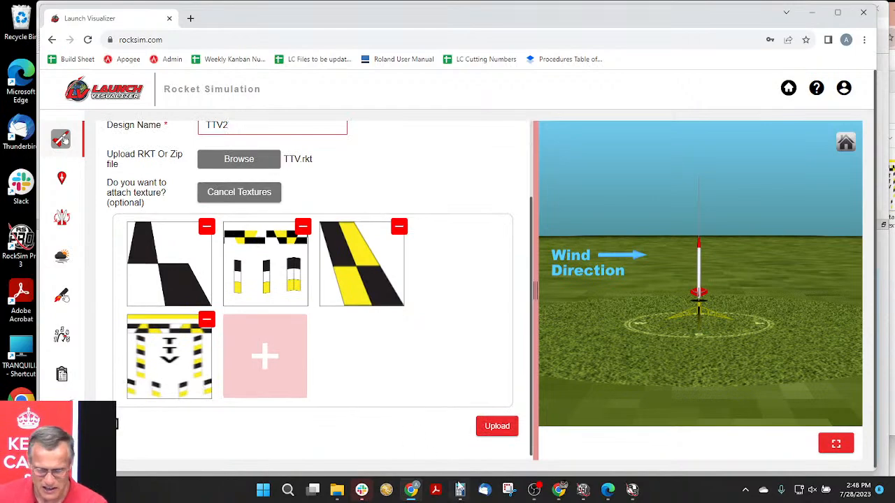
click(493, 428)
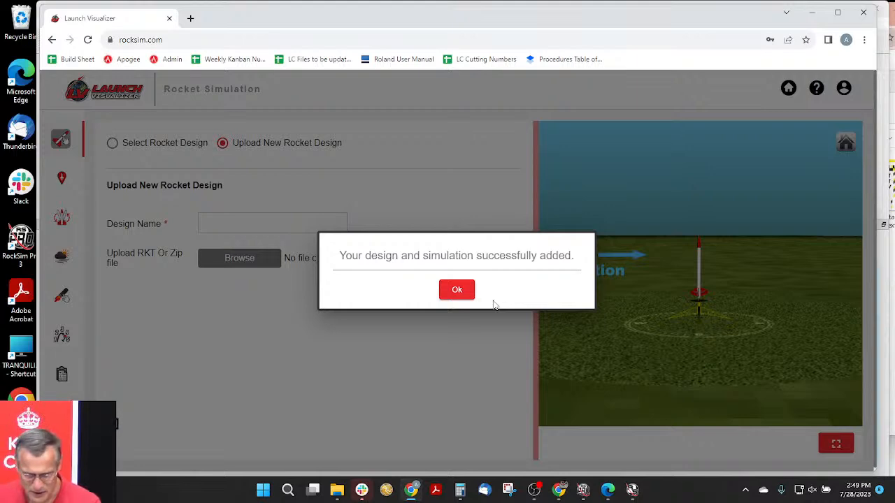
click(456, 290)
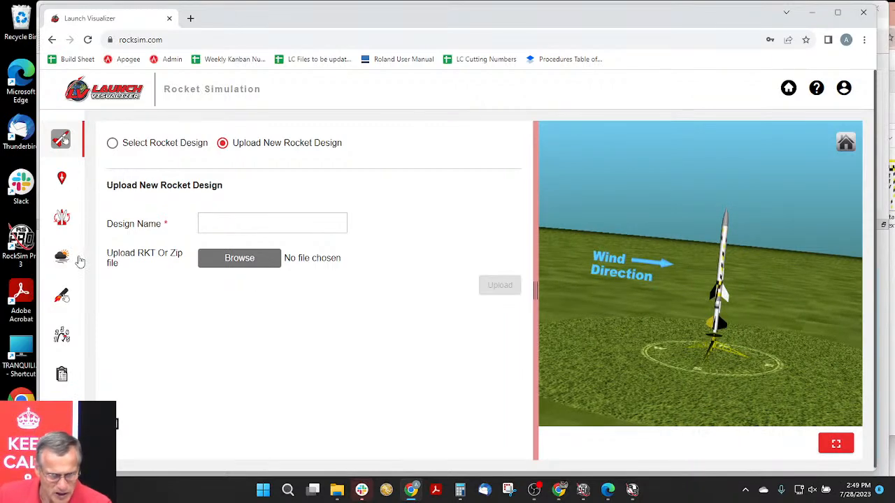
- Open the simulation data of the TTV2 design and review its list of simulations through the last entry
click(62, 378)
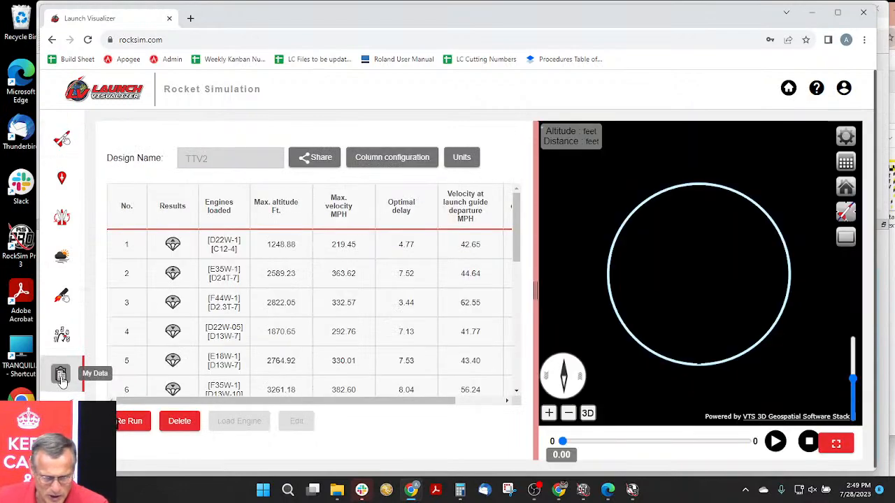
drag(519, 238, 529, 372)
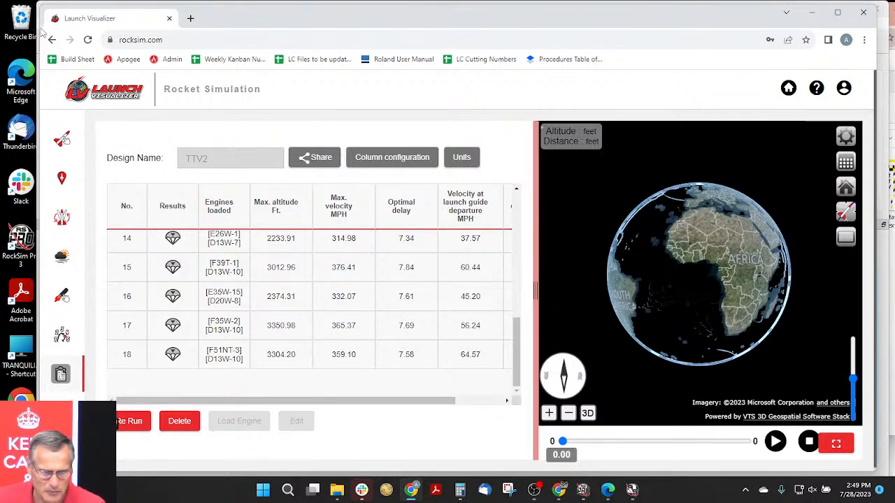
- Narrow the browser window and move it clear of the webcam overlay to expose the Launch control
drag(40, 21, 79, 23)
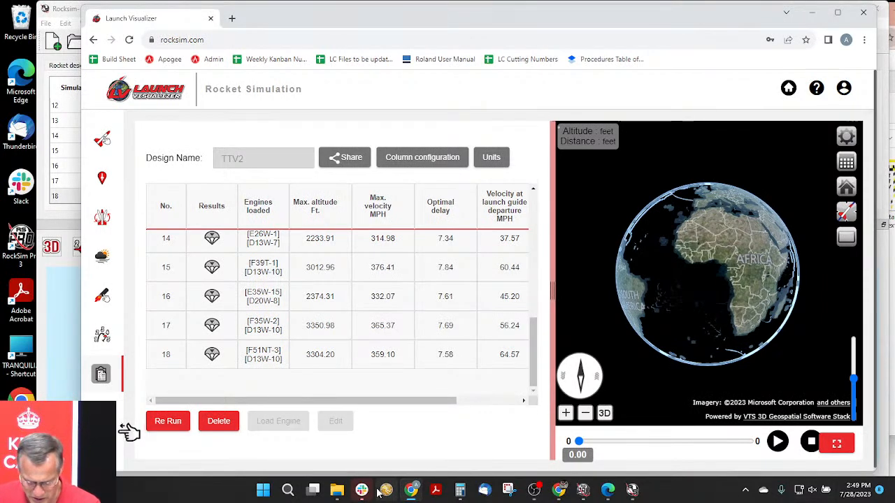
click(535, 491)
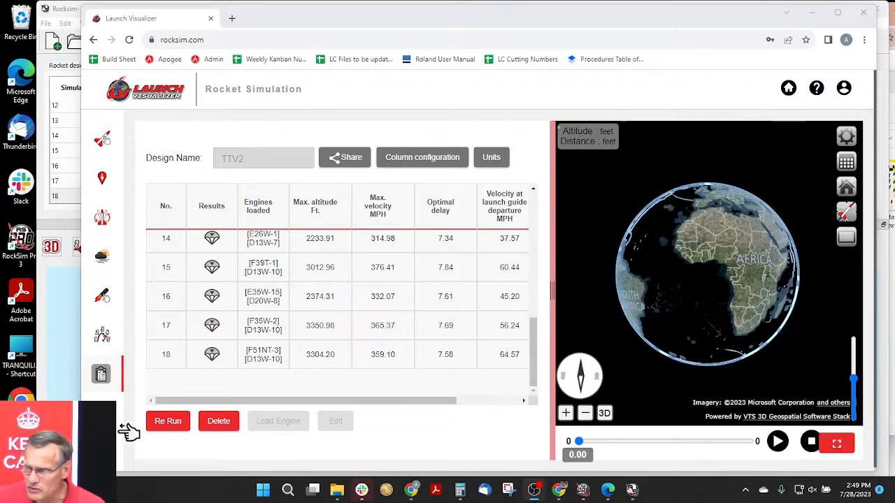
drag(256, 25, 292, 21)
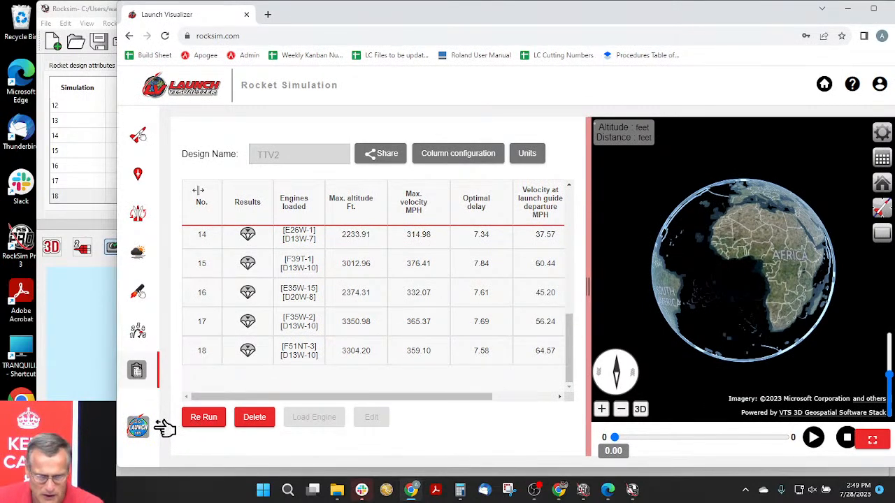
- Open the launch site settings and examine the map around the S.C.O.R.E. site, from the field out to the whole United States
click(137, 174)
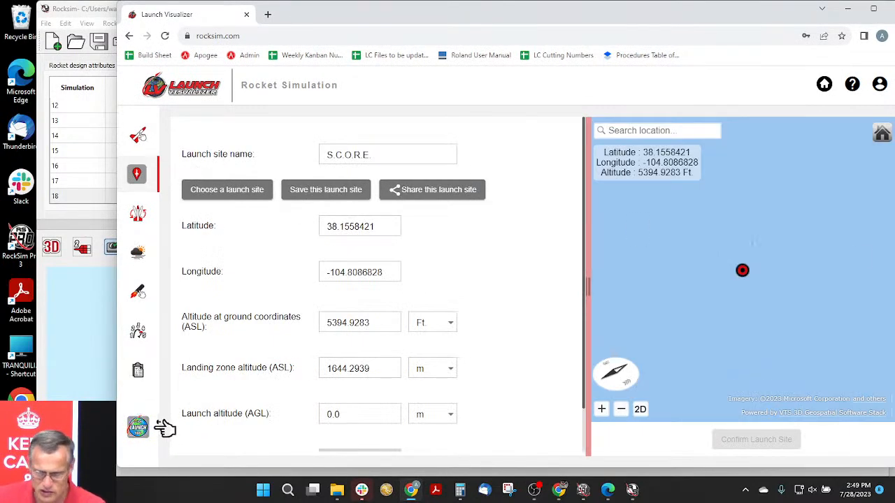
drag(726, 273, 714, 358)
scroll(700, 320, down, 6)
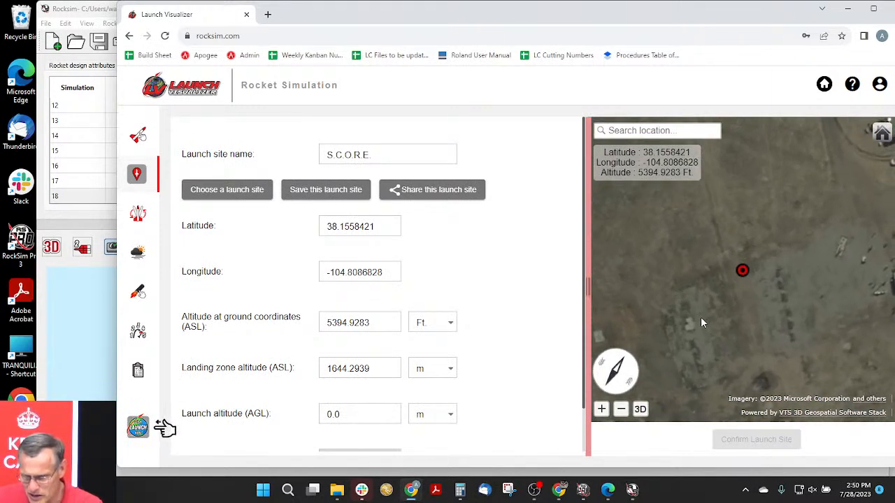
drag(706, 329, 833, 307)
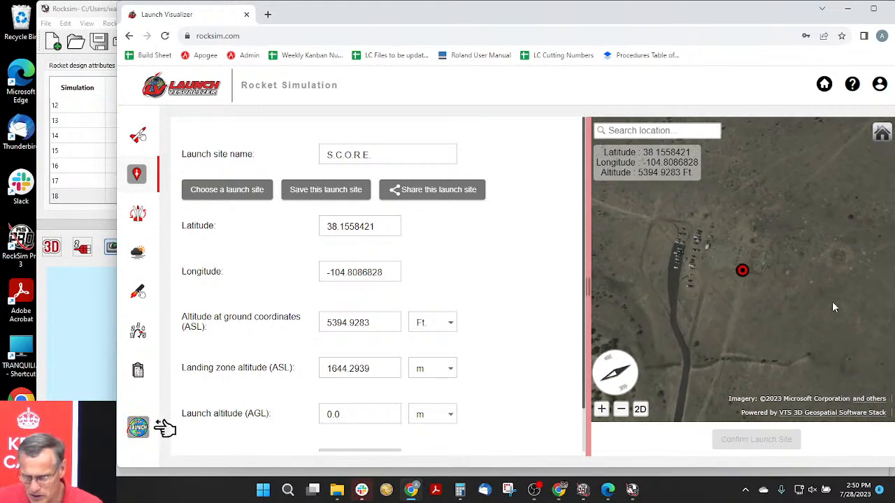
scroll(716, 321, down, 5)
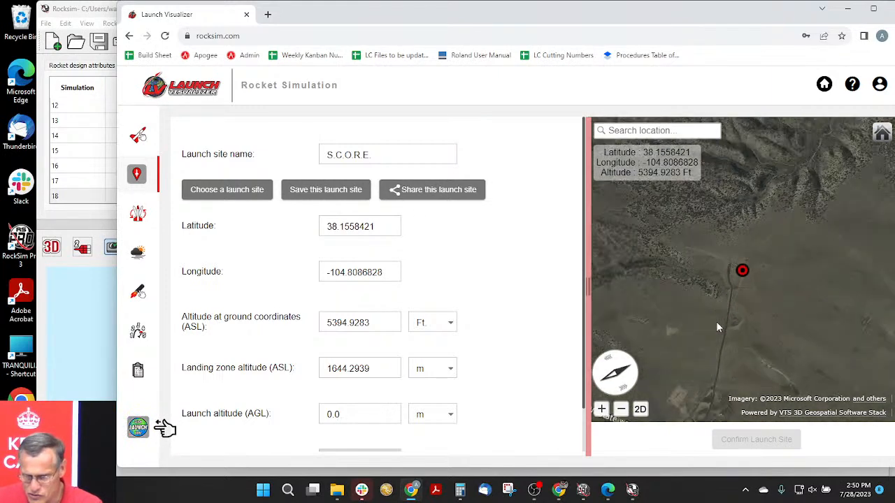
scroll(717, 308, down, 10)
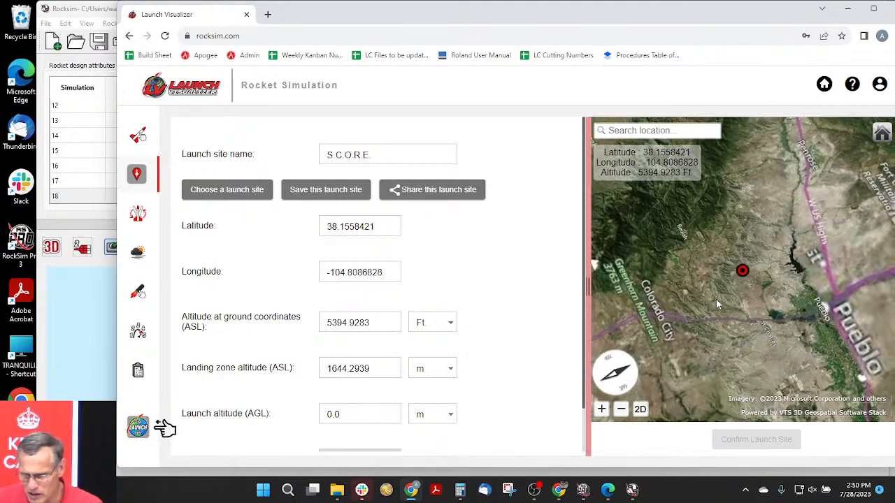
scroll(720, 293, down, 10)
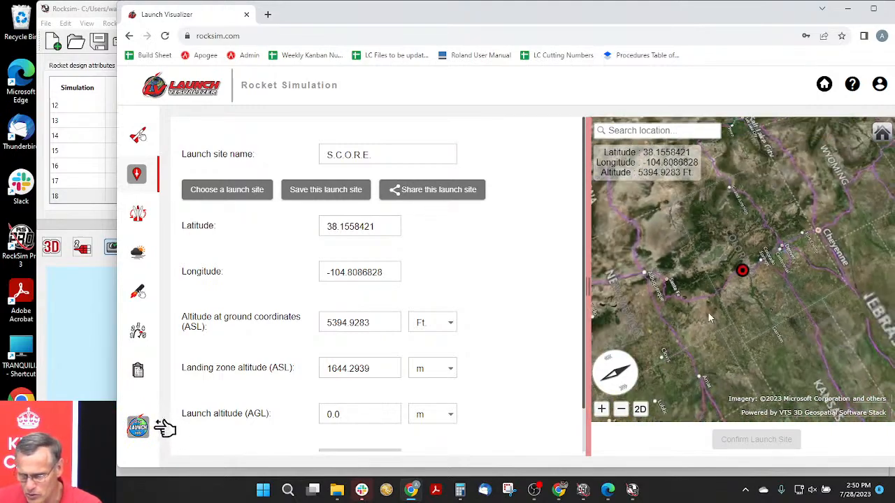
drag(787, 341, 735, 364)
scroll(732, 318, down, 5)
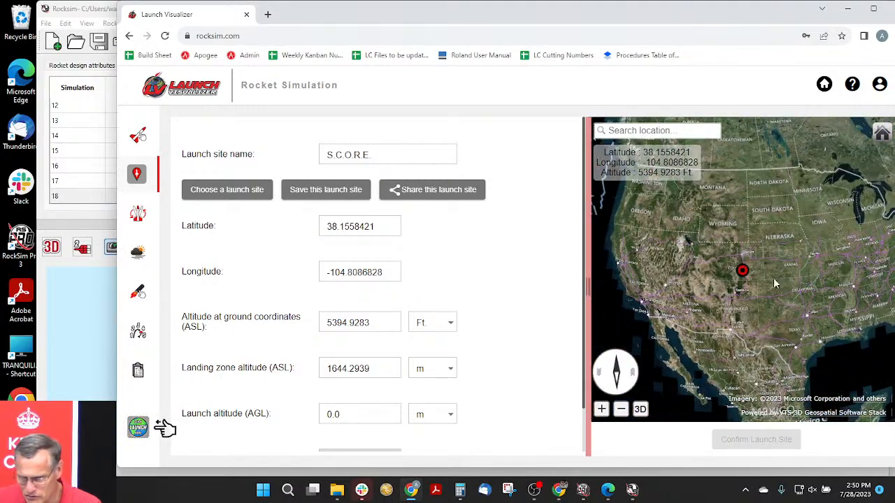
drag(813, 286, 785, 243)
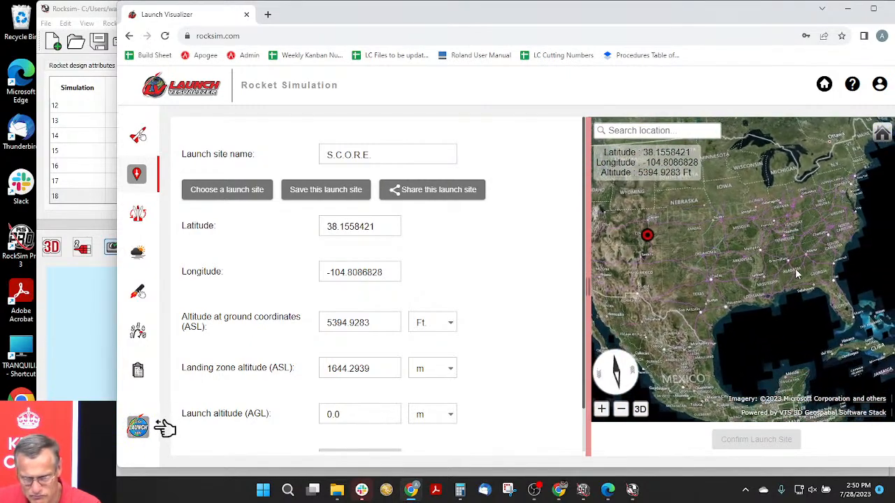
scroll(776, 265, up, 4)
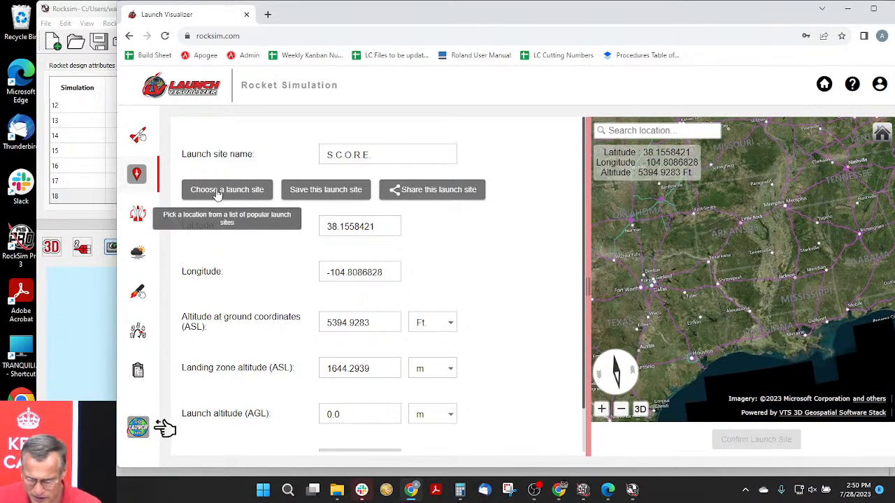
- Choose Blue Mountain Rocketeers #615 from the public launch sites as the launch location
click(218, 192)
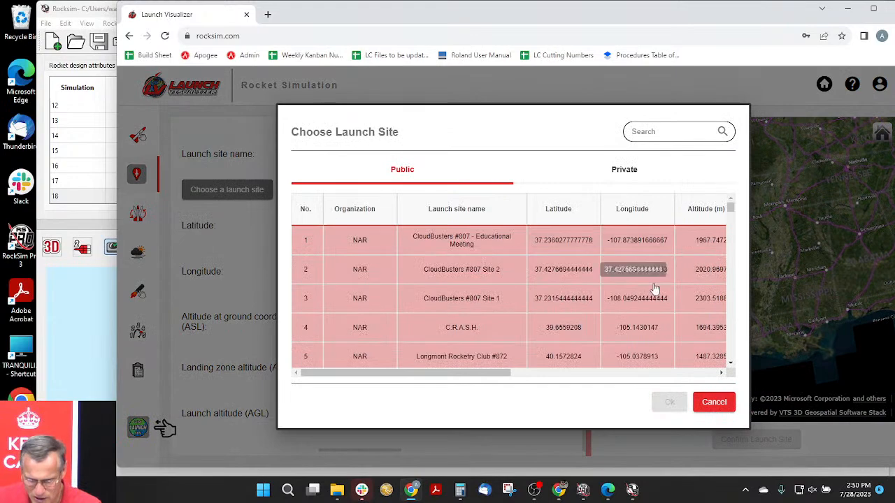
drag(729, 212, 731, 228)
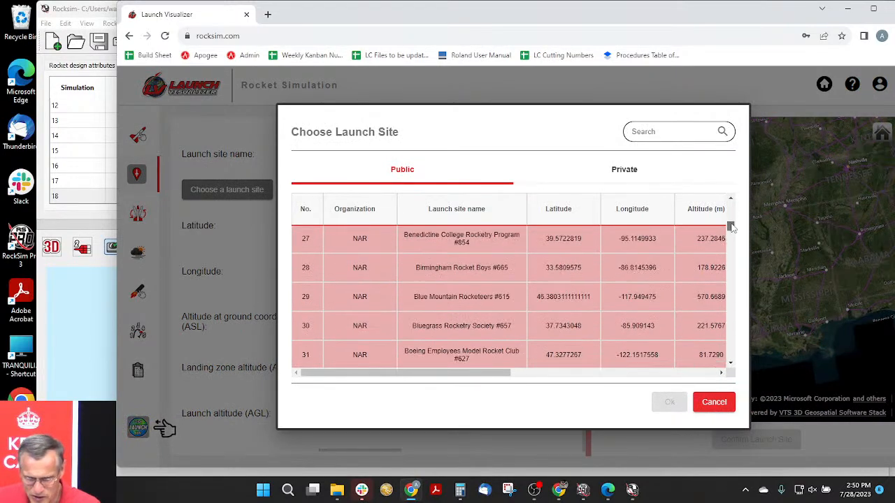
click(451, 308)
click(669, 401)
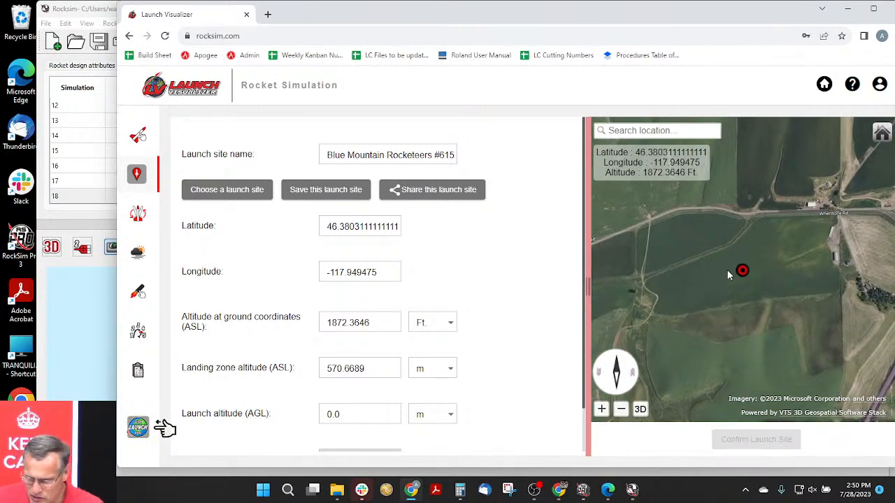
- In the starting state, set the launch angle to 8.38 degrees from vertical and the launch guide azimuth to 87.96 degrees
click(137, 217)
drag(618, 349, 707, 344)
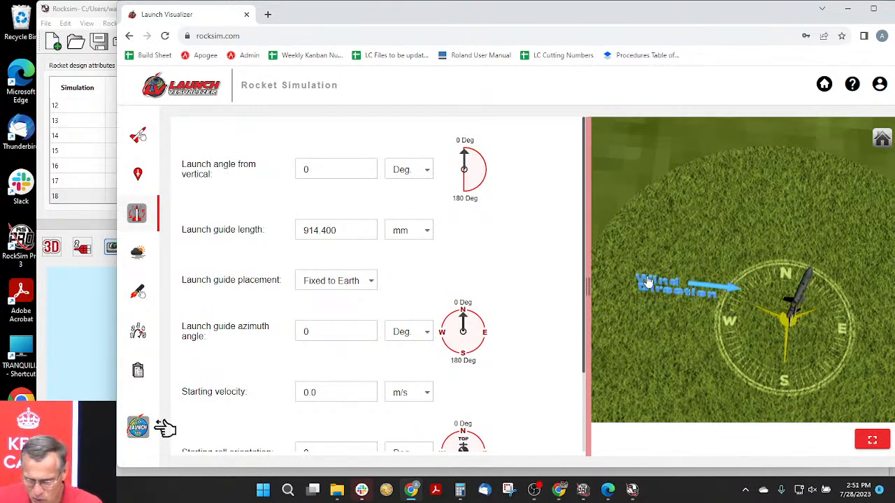
drag(701, 319, 690, 240)
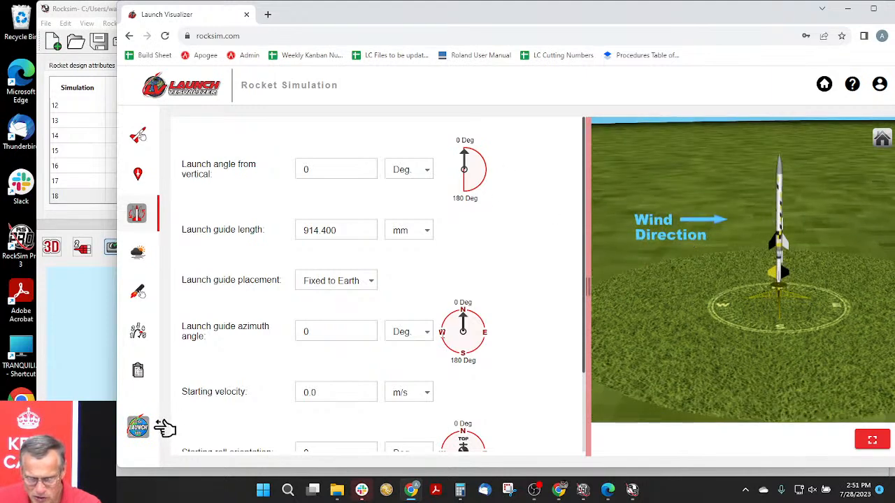
drag(462, 318, 453, 336)
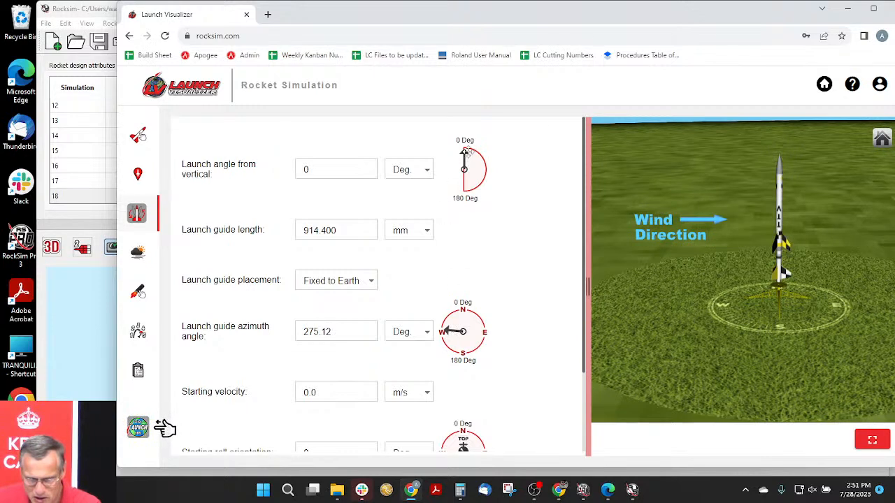
drag(466, 159, 468, 158)
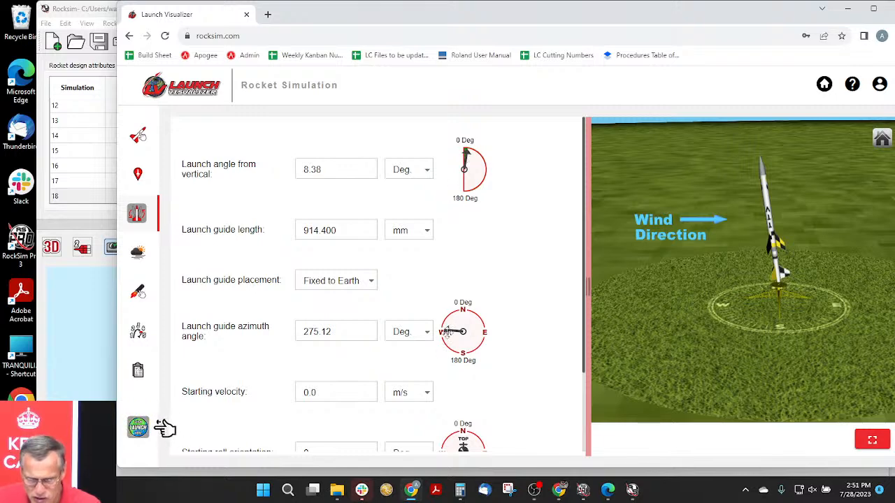
drag(447, 331, 526, 334)
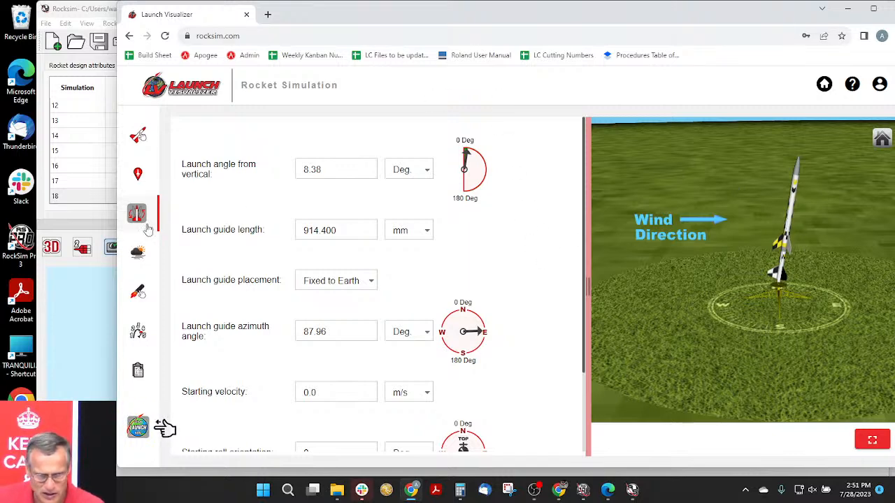
- Set the weather's wind model to steady wind at all altitudes with a wind speed of 5 MPH
click(138, 253)
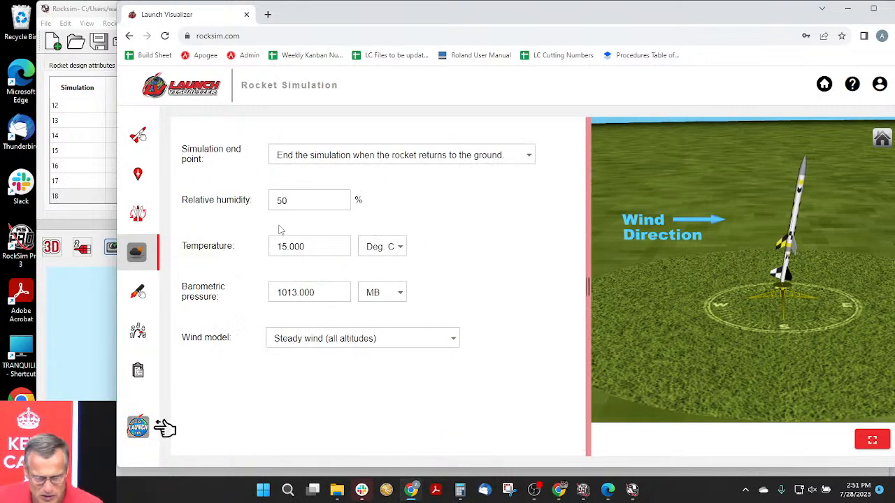
click(325, 341)
click(326, 341)
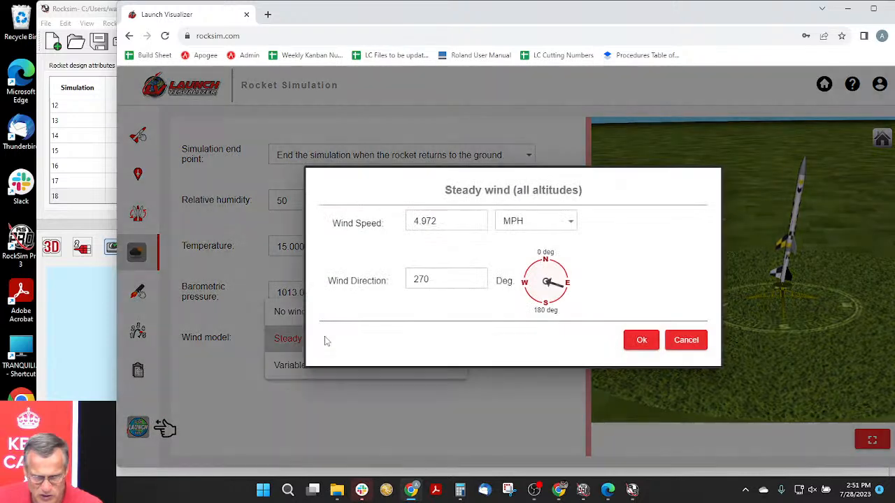
drag(439, 219, 388, 226)
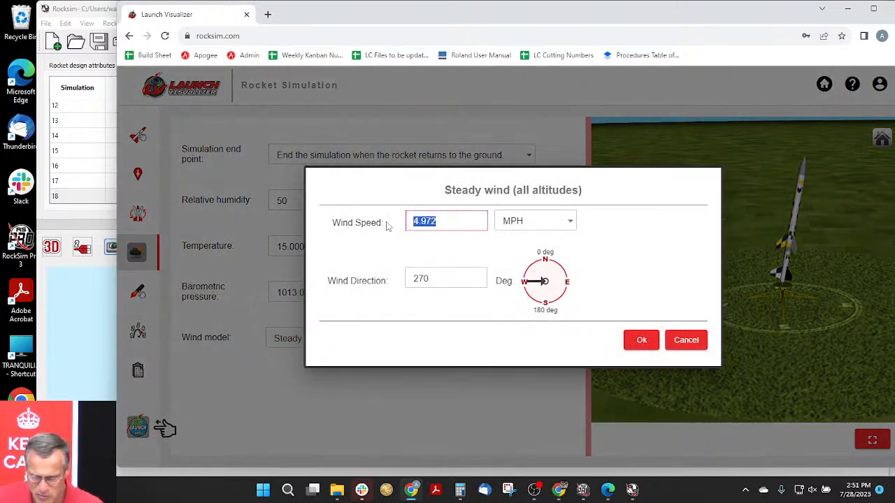
text(5)
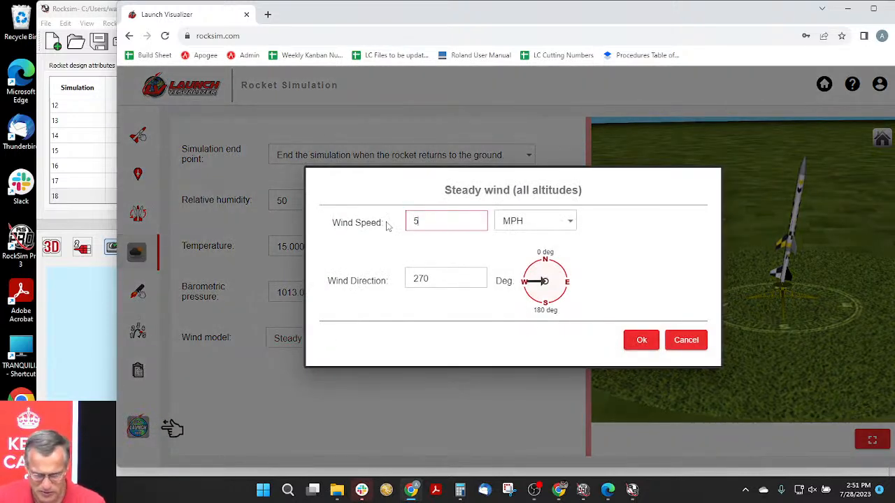
click(643, 340)
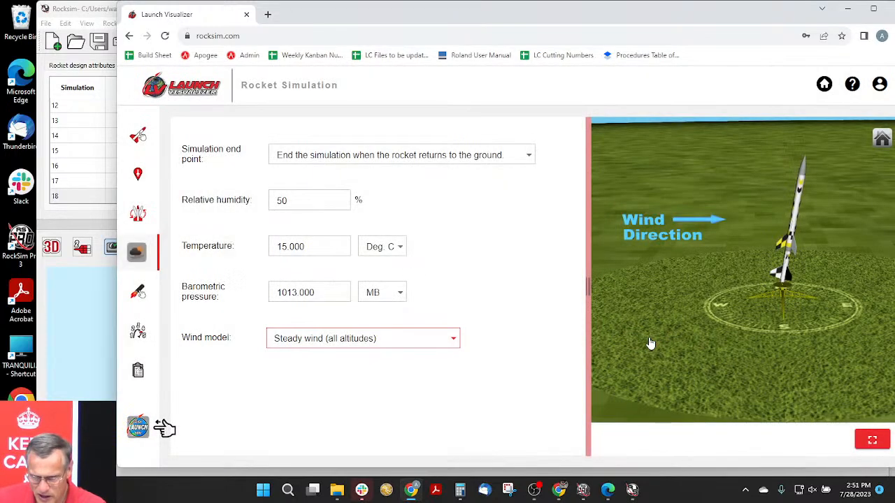
- Load a Quest C12 engine in the sustainer motor mount with an 8-second ejection delay and an engine overhang of 0.5 in
click(138, 294)
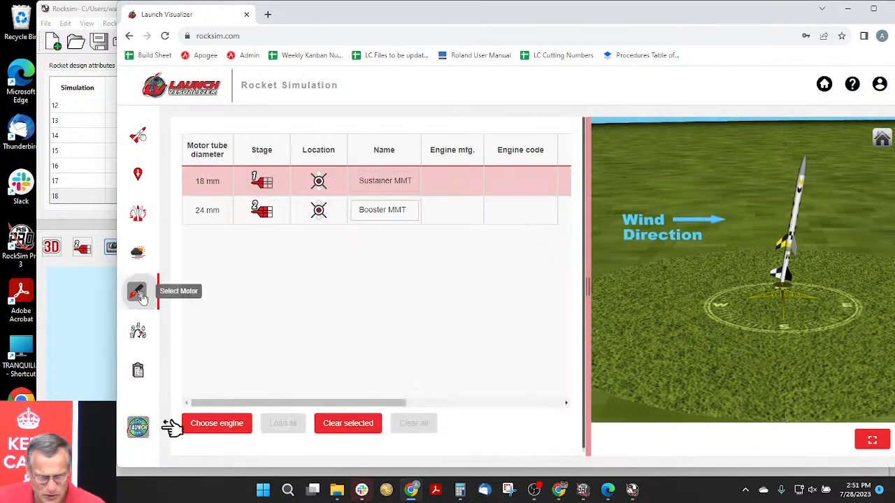
click(221, 428)
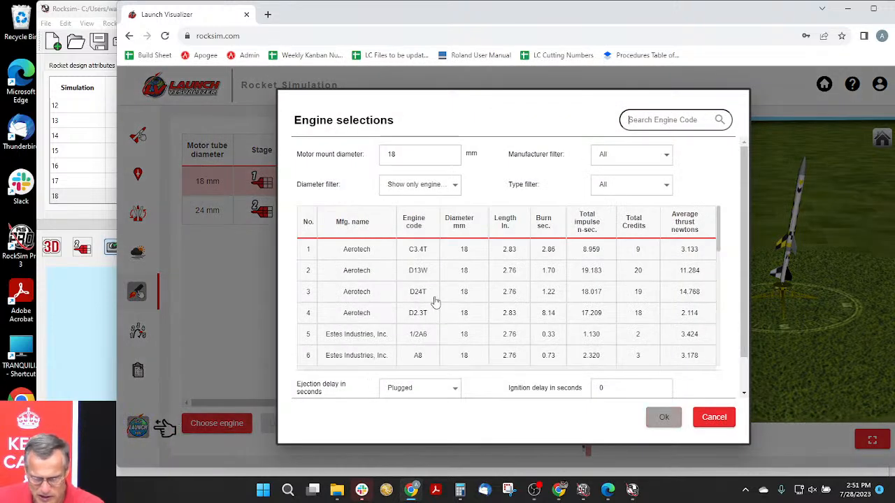
scroll(423, 293, down, 3)
click(433, 236)
click(402, 316)
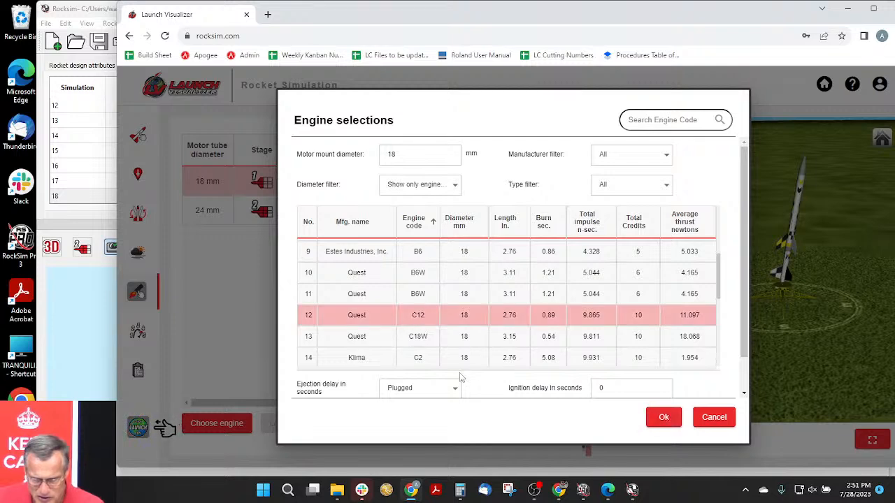
scroll(467, 357, down, 1)
click(458, 349)
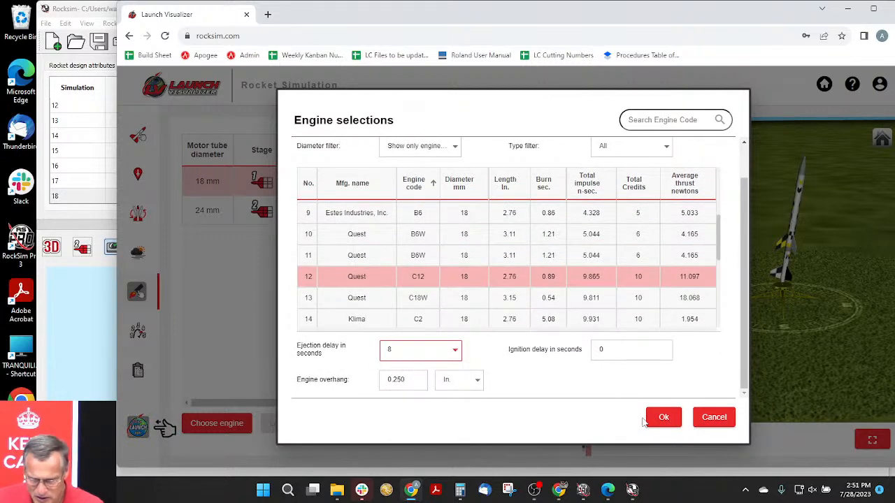
drag(412, 379, 397, 379)
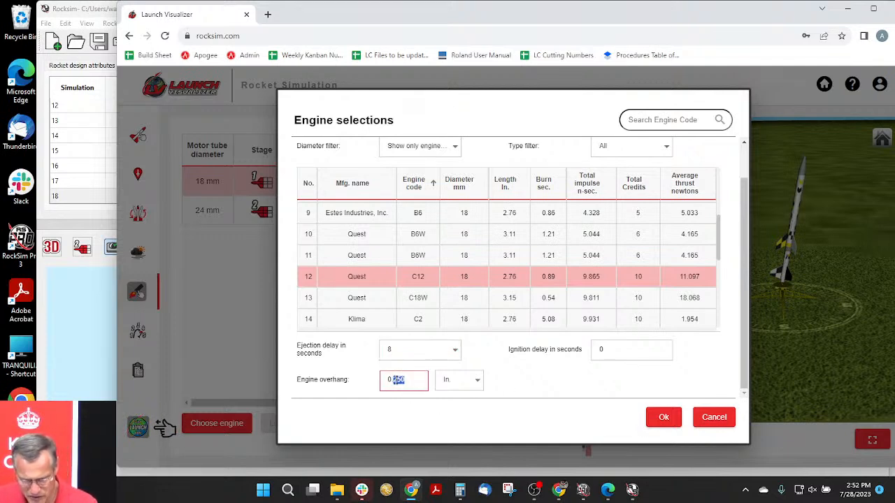
text(5)
click(665, 421)
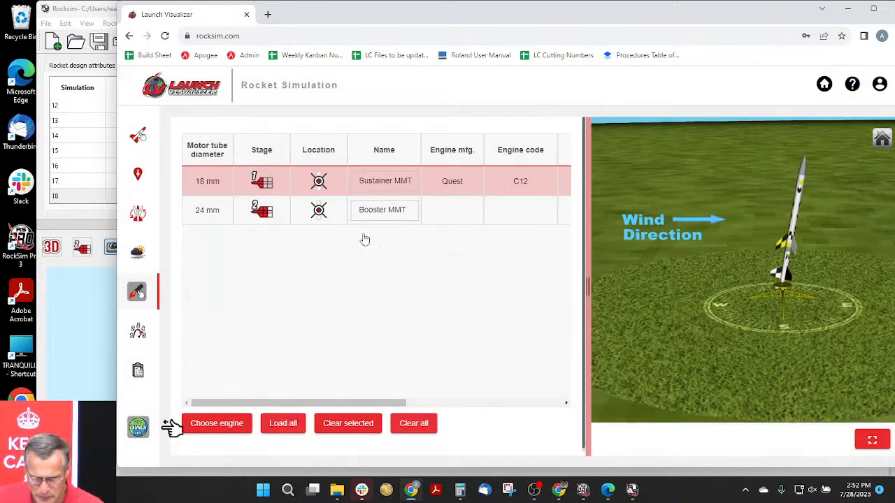
- Load an Aerotech E15W engine in the booster motor mount with a 4-second ejection delay and edit its engine overhang
click(250, 214)
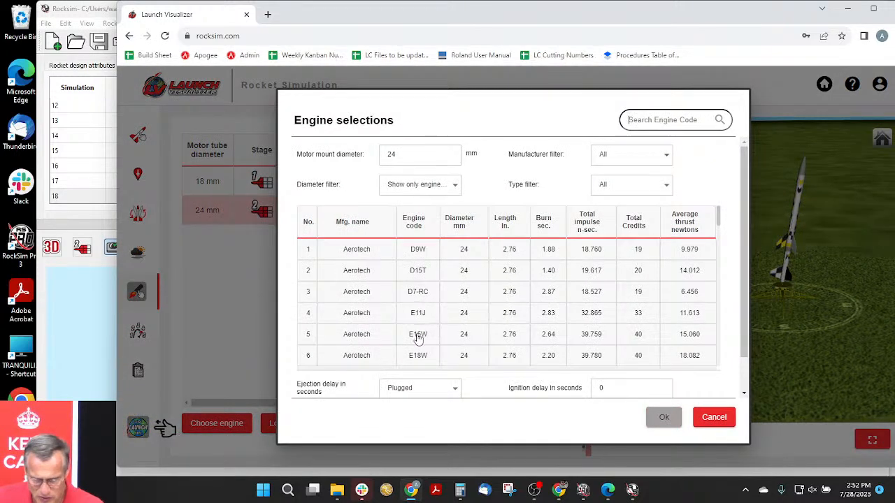
click(418, 337)
click(455, 390)
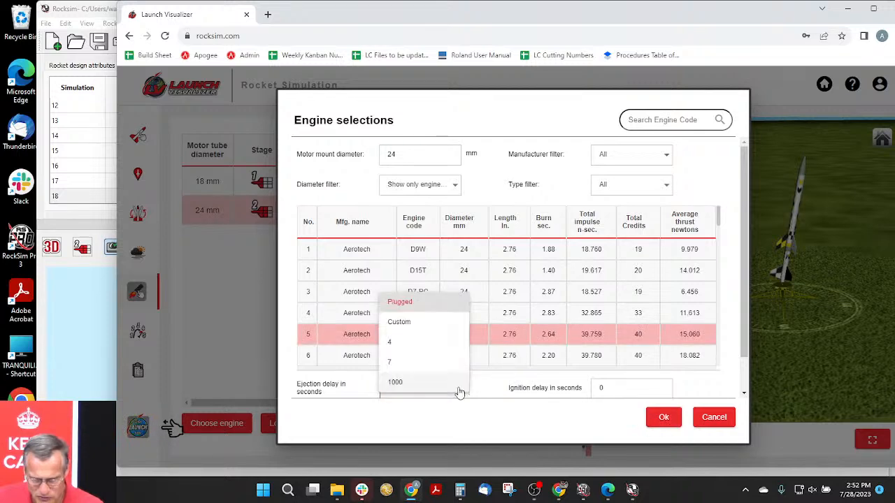
click(404, 341)
scroll(479, 331, down, 3)
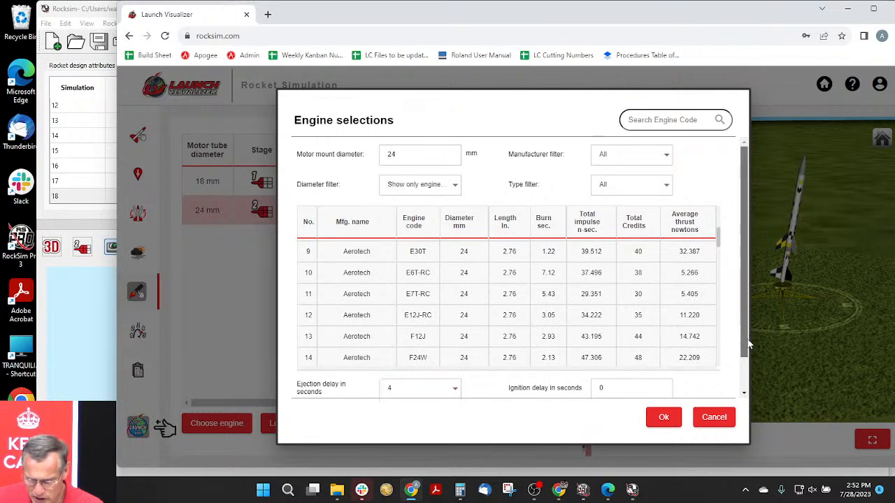
scroll(530, 362, down, 1)
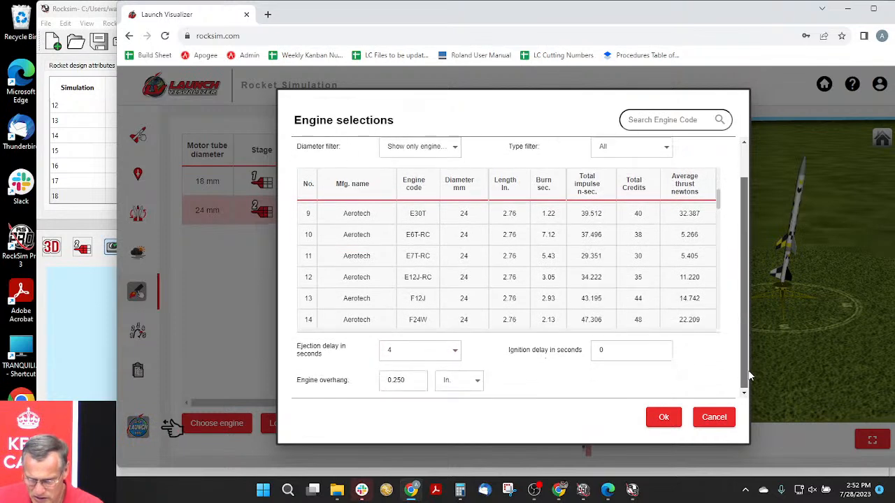
click(396, 379)
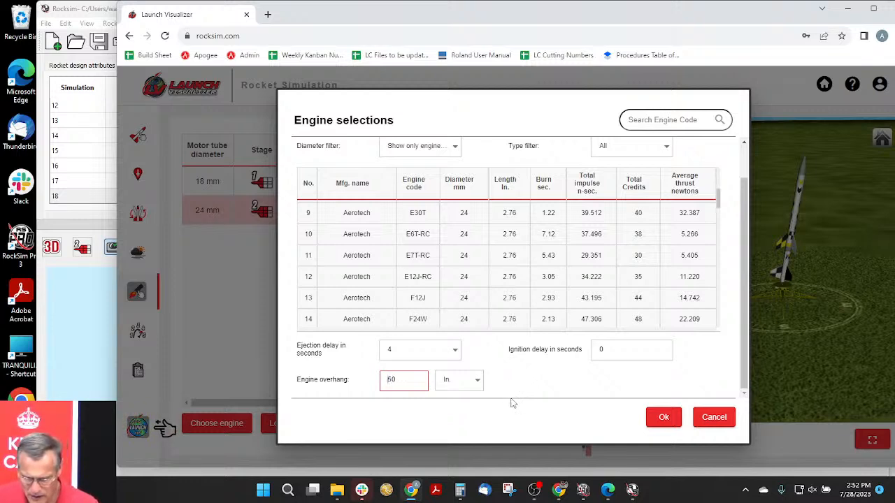
click(661, 417)
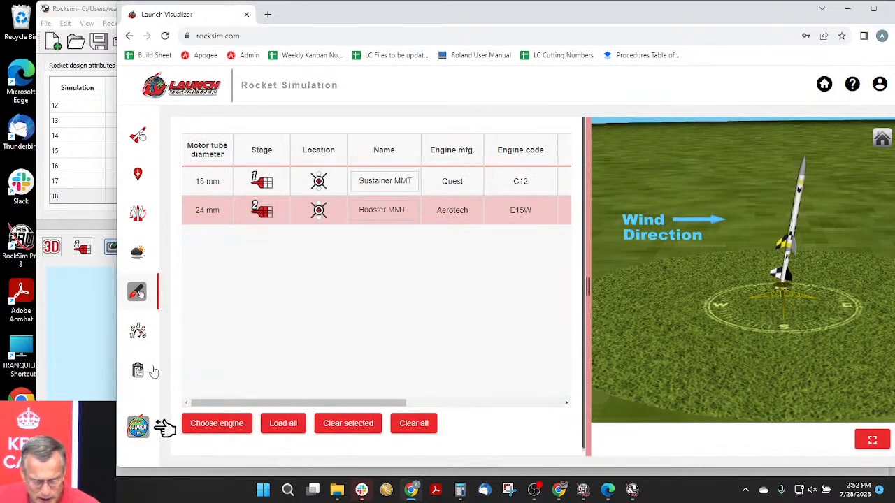
- In the flight events, set the booster's Staging event to Stage at Time after ignition
click(138, 334)
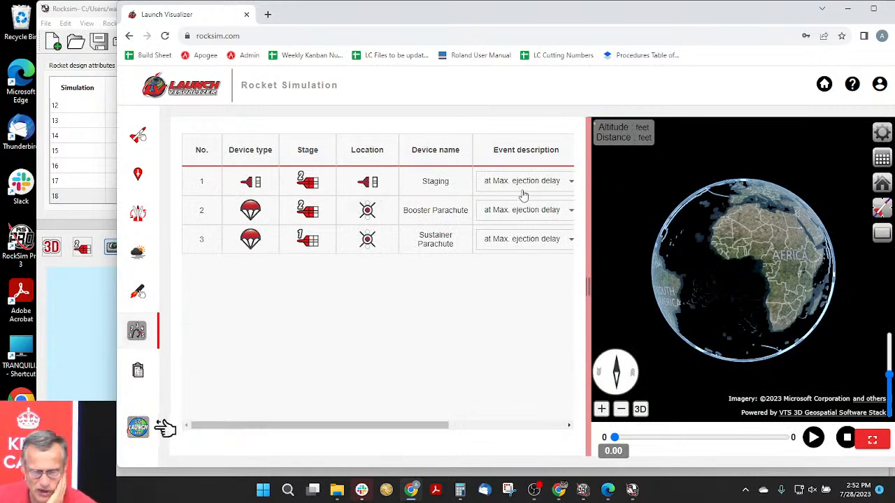
click(547, 184)
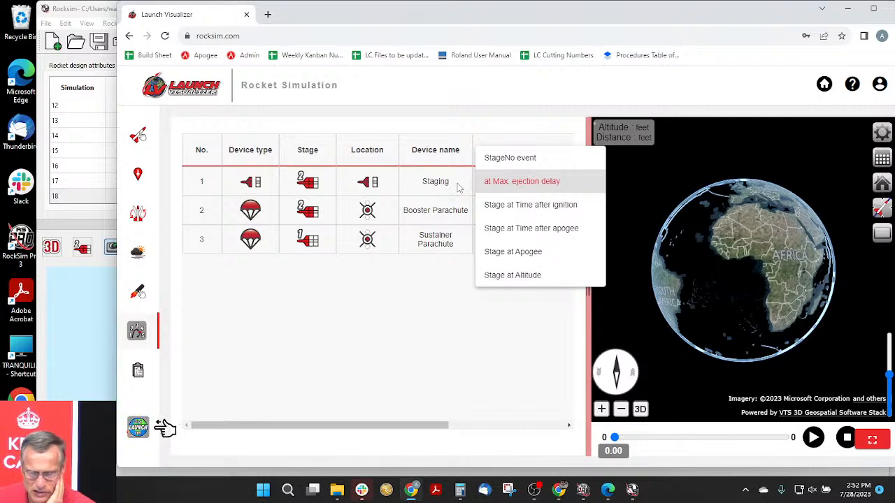
click(517, 204)
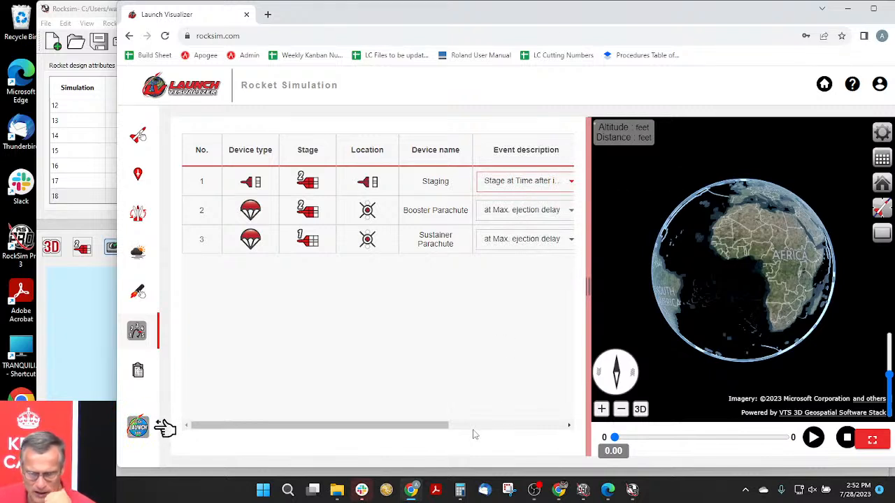
mouse_move(425, 425)
mouse_down()
mouse_move(512, 425)
mouse_move(428, 424)
mouse_up()
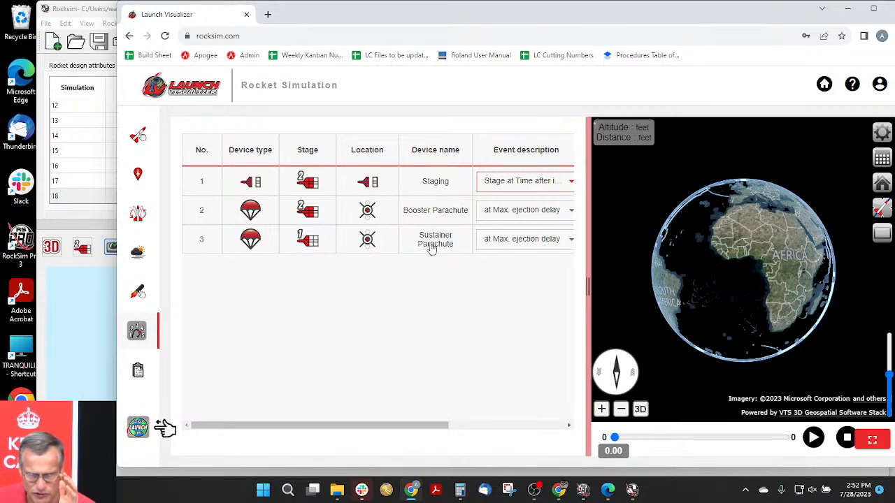
- Keep the Booster Parachute and Sustainer Parachute events set to deploy at Max. ejection delay
click(516, 213)
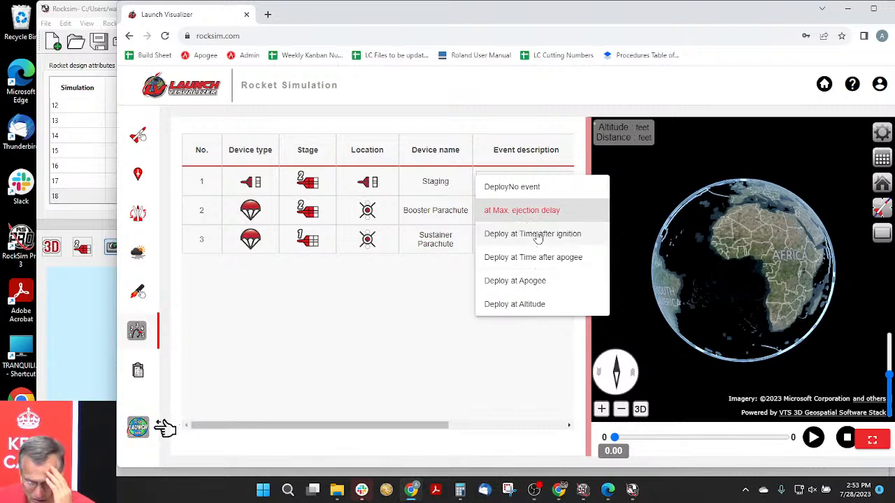
click(521, 210)
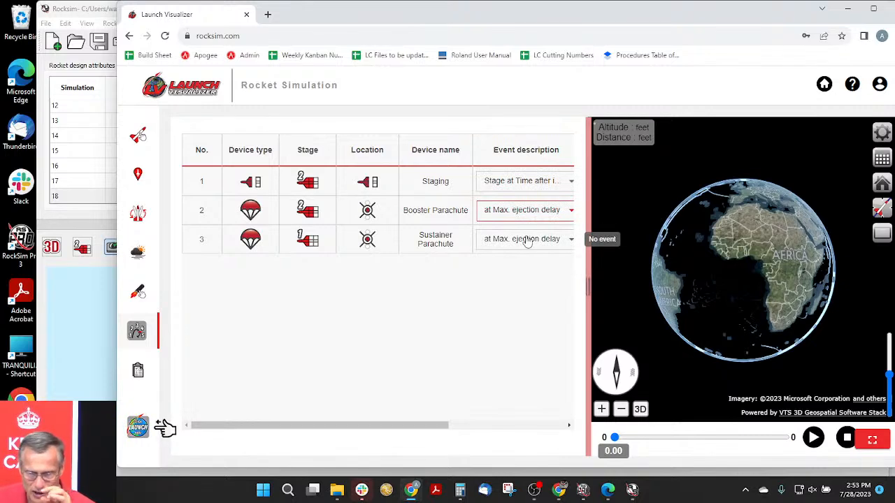
click(527, 239)
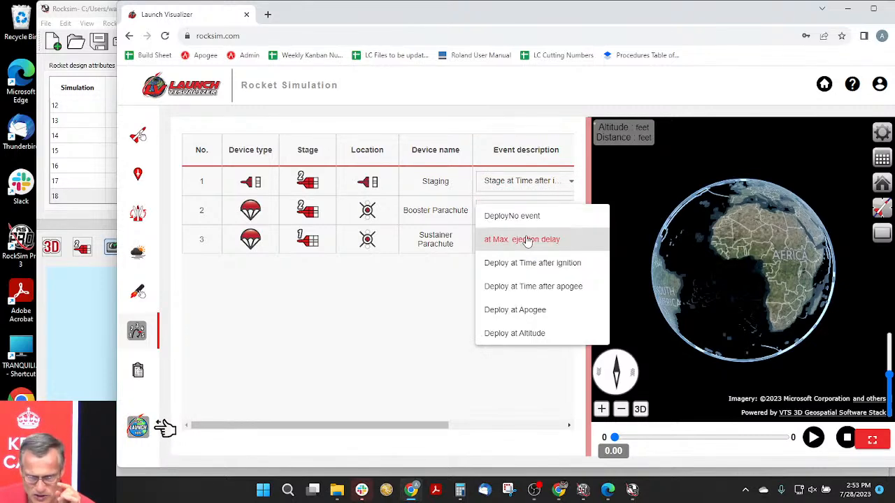
click(525, 241)
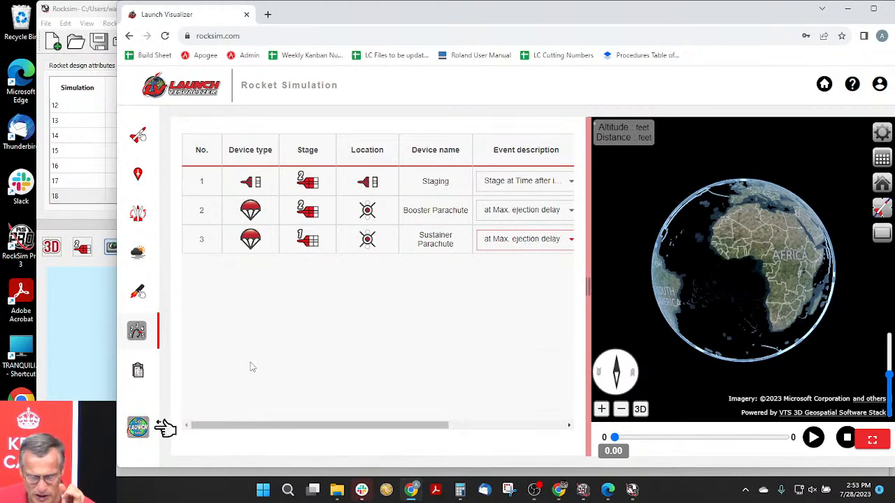
- Search the booster mount's engine selections for E15 to check its burn time, leaving the loaded engine unchanged
click(139, 293)
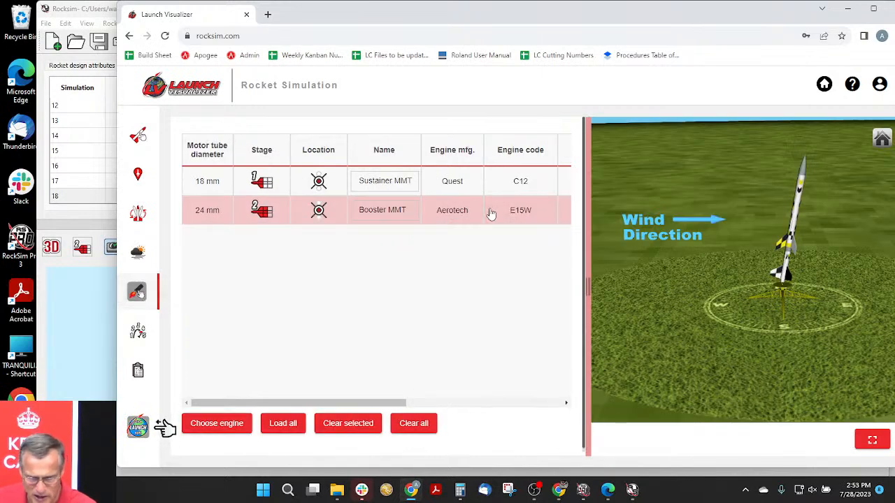
click(524, 212)
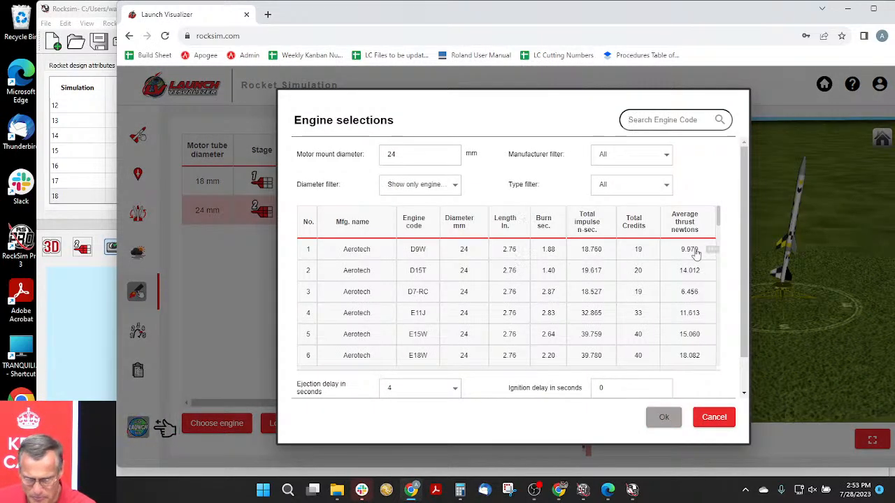
click(648, 122)
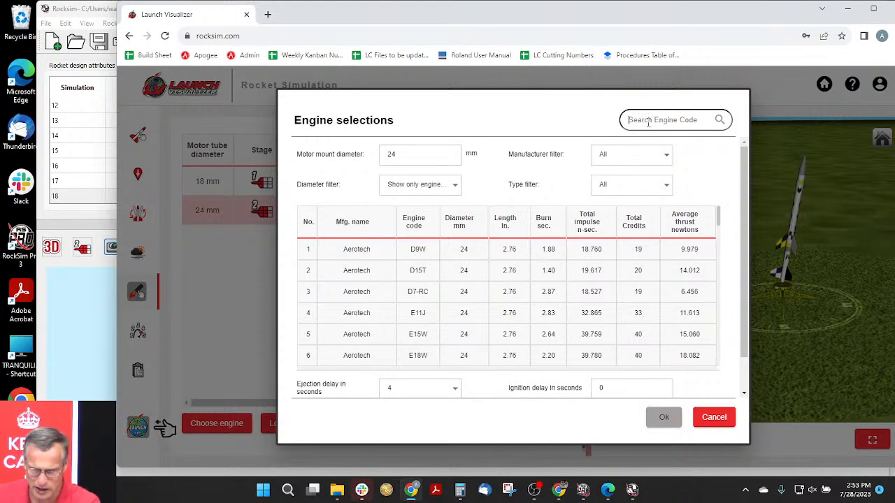
text(E)
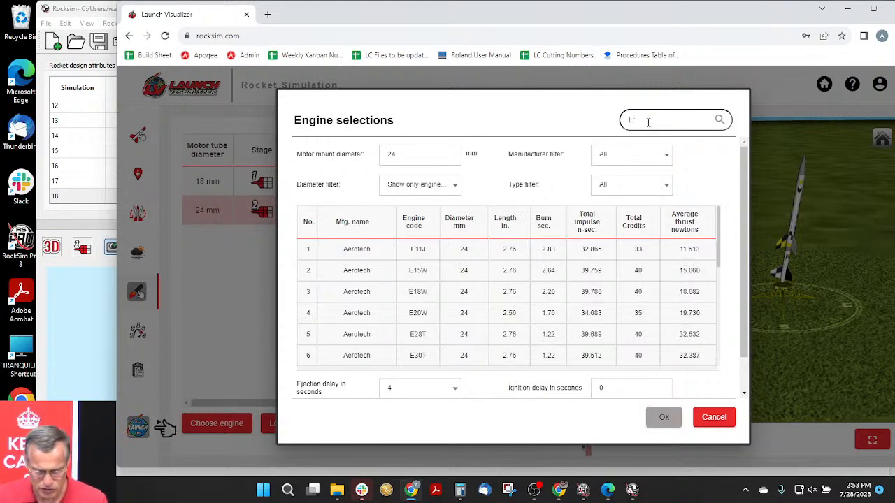
text(15)
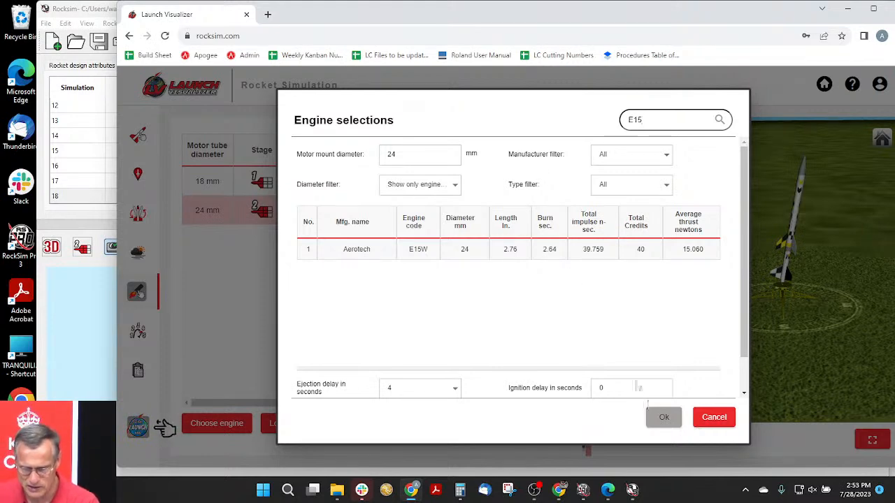
click(704, 418)
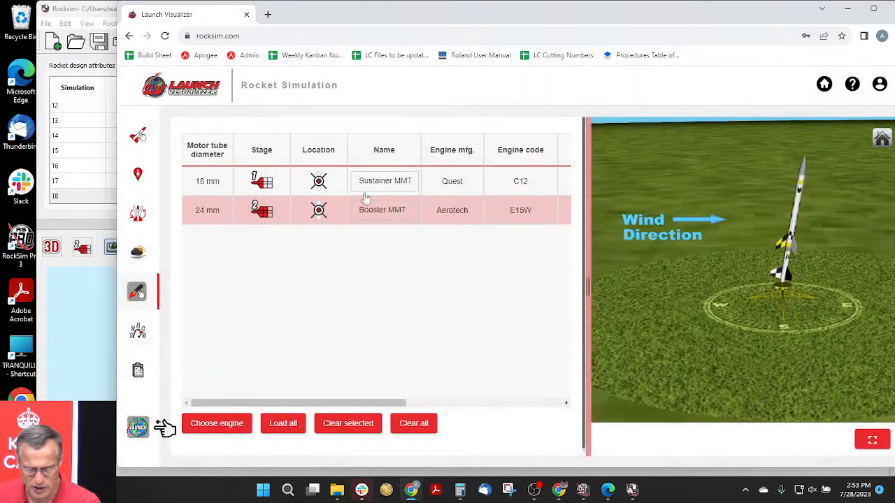
- Confirm Stage at Time after ignition for the Staging event and set its time to 3 seconds
click(138, 330)
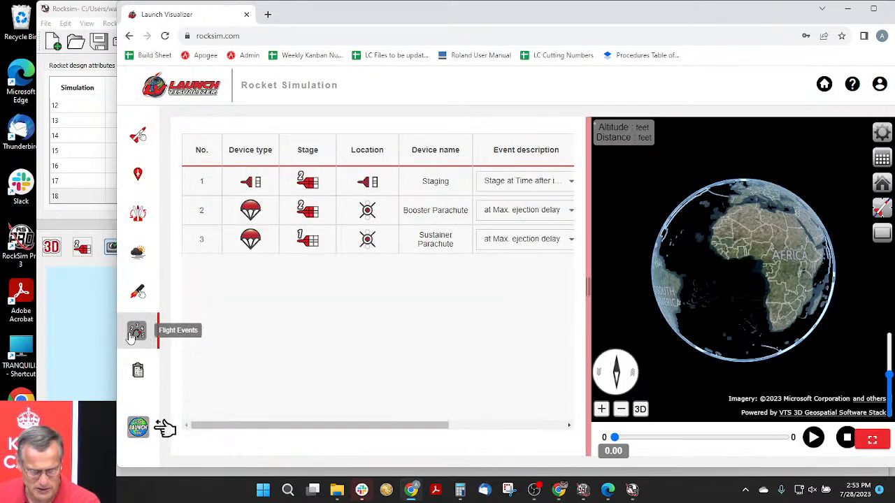
click(529, 182)
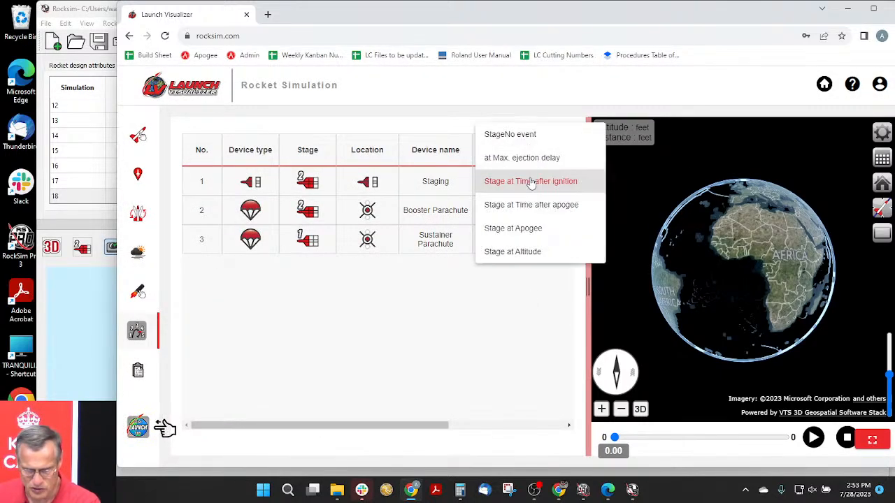
click(543, 183)
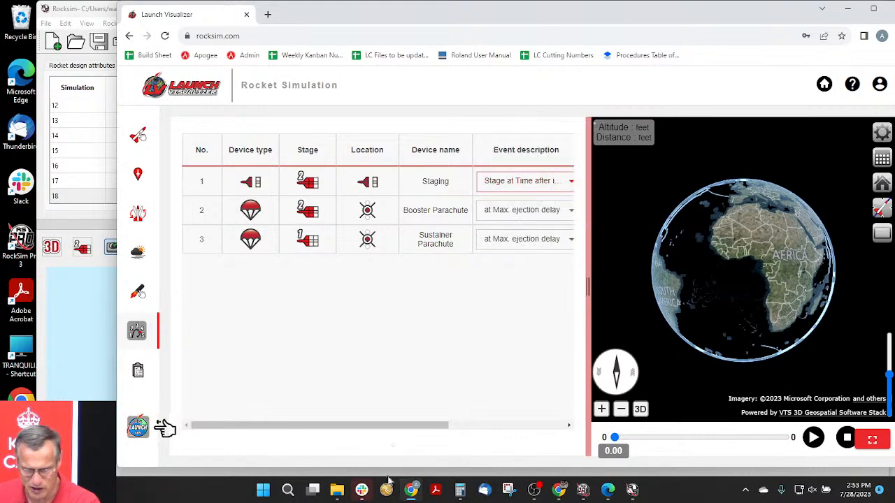
drag(406, 426, 542, 423)
double_click(410, 181)
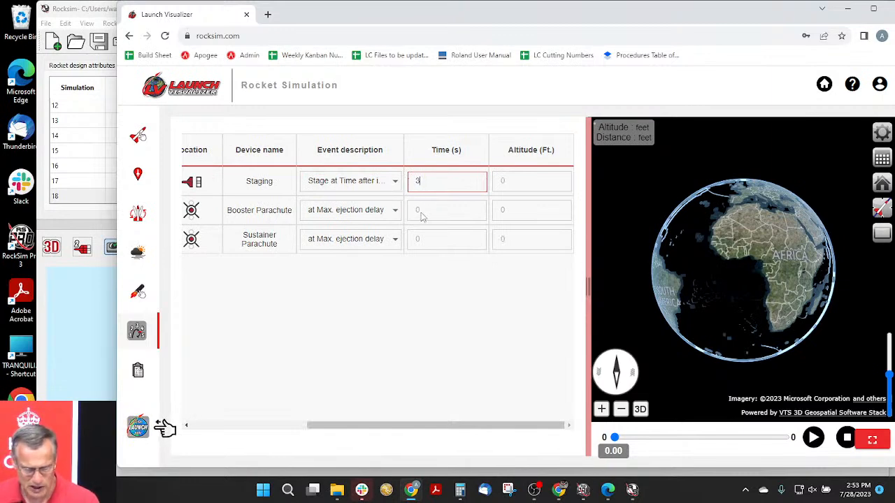
key(Tab)
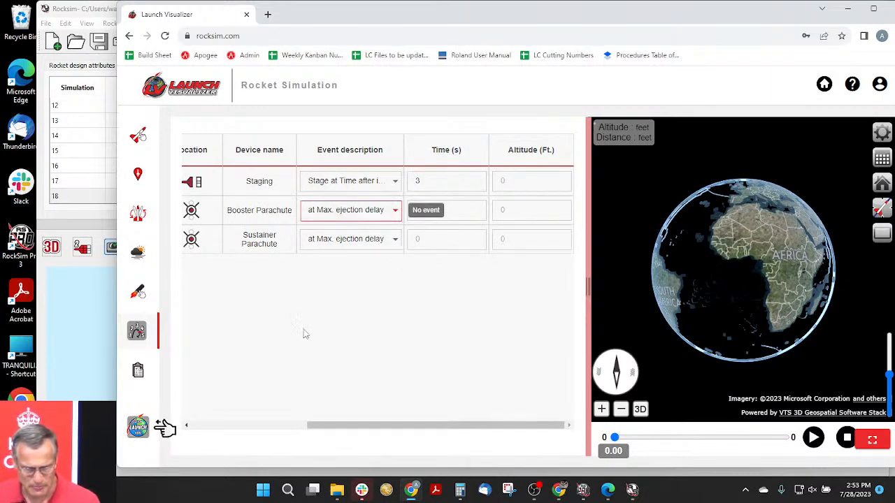
- Run the TTV2 simulation without a comment and start playing the flight animation over the launch site
click(140, 433)
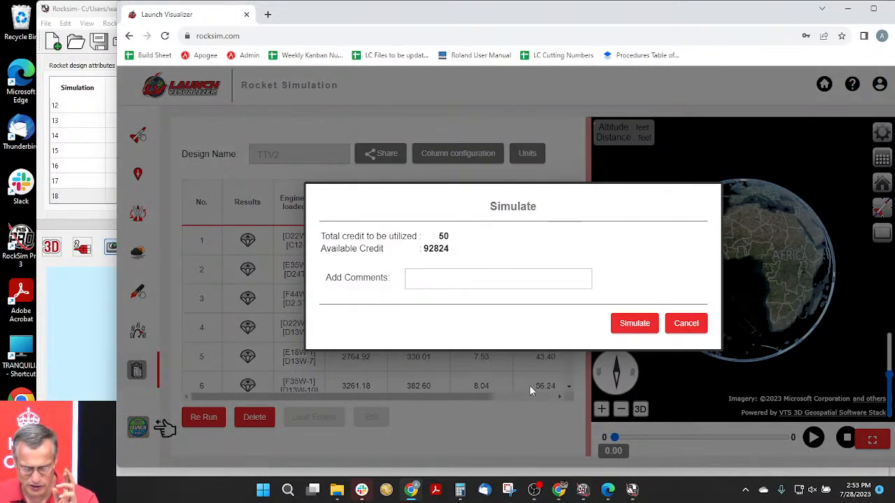
click(634, 323)
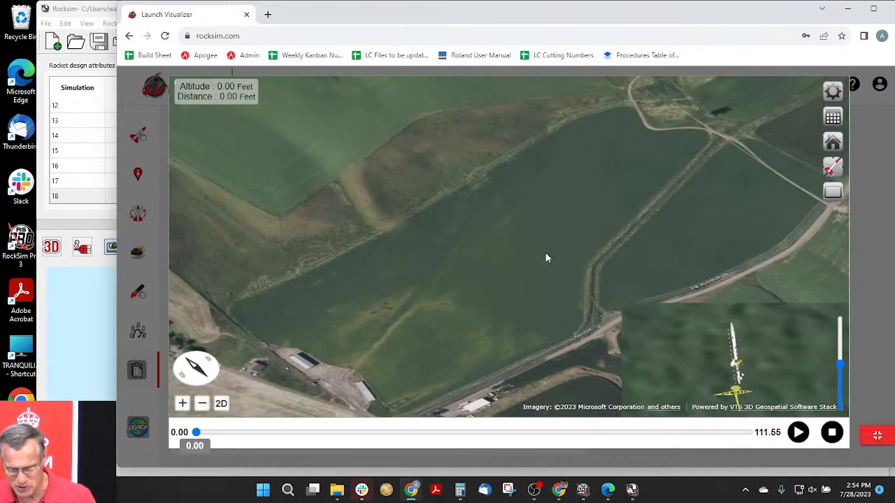
scroll(545, 252, down, 3)
drag(425, 317, 881, 306)
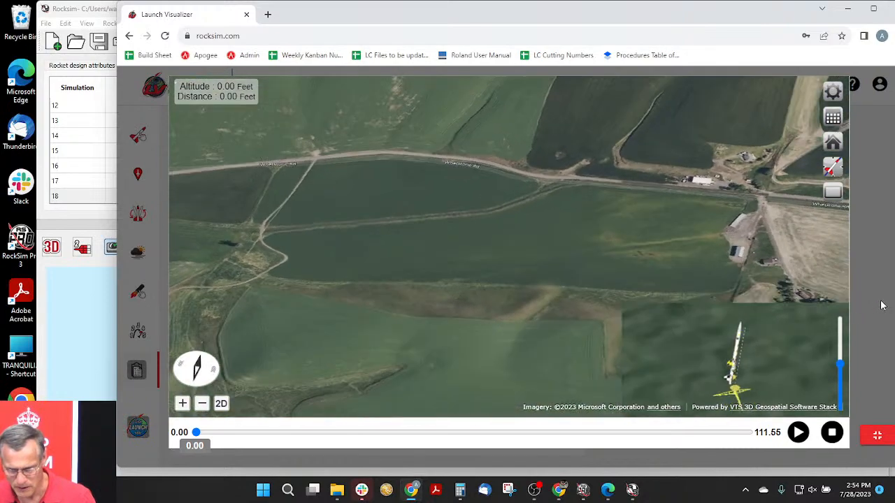
right_click(881, 305)
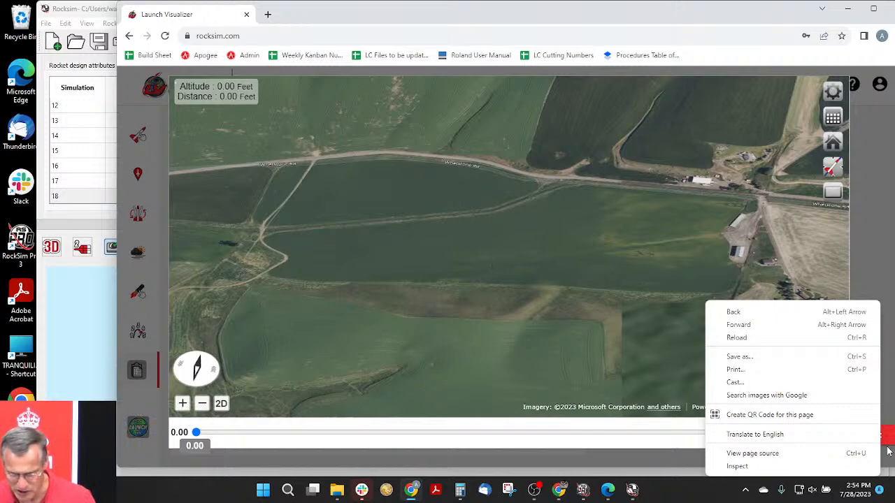
click(798, 255)
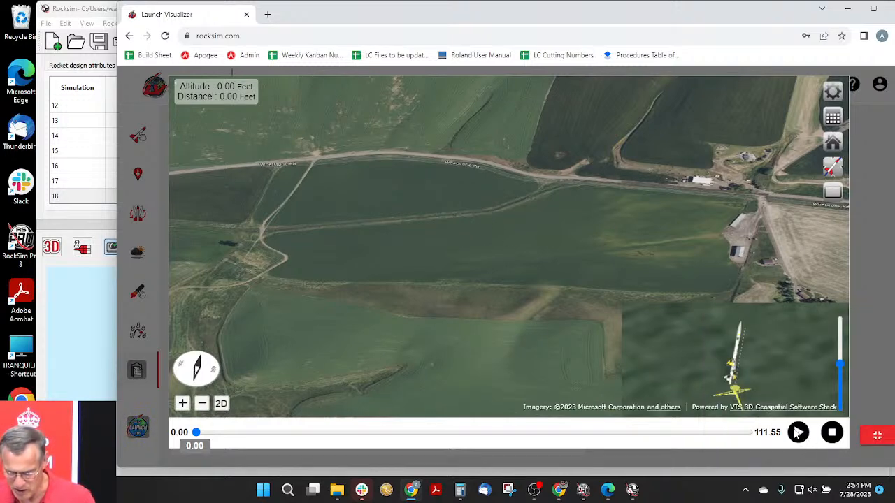
click(798, 432)
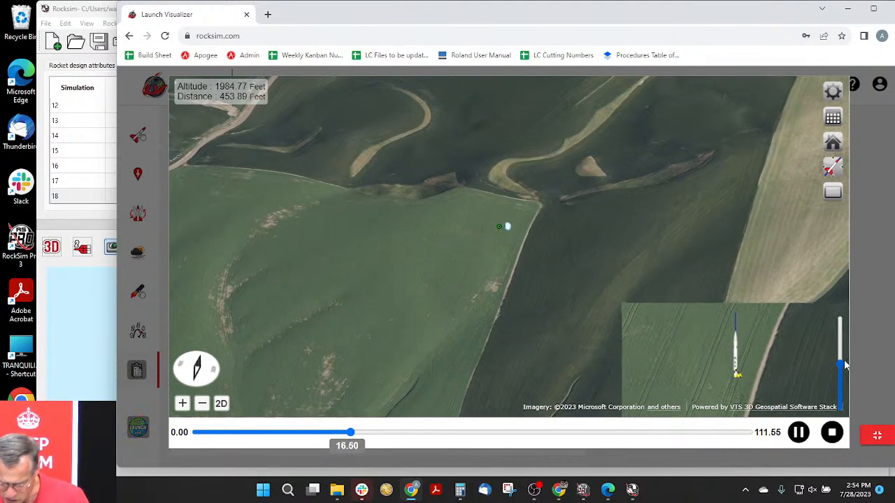
- Raise the slider beside the inset rocket view to its maximum and get a closer view of the descending rocket
drag(841, 364, 839, 320)
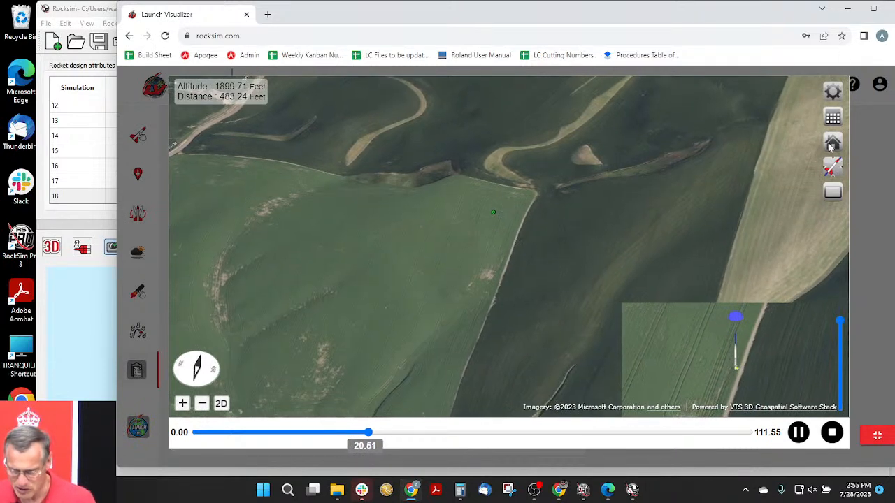
click(830, 170)
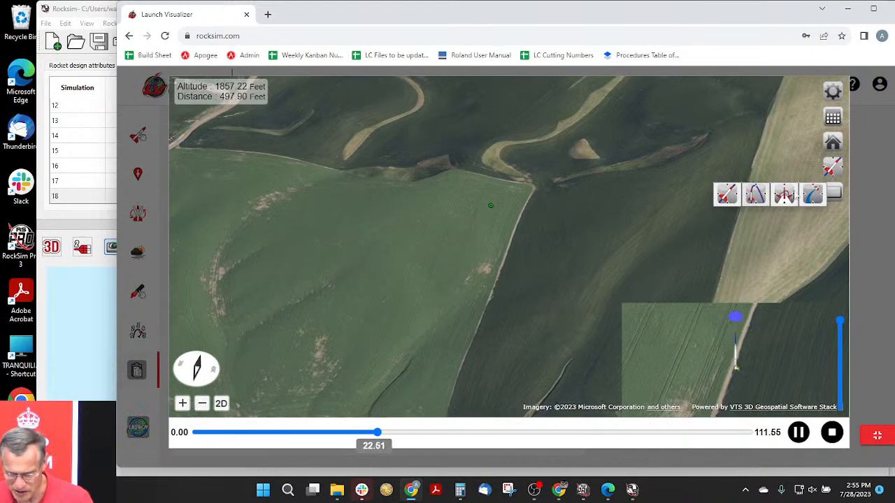
click(182, 404)
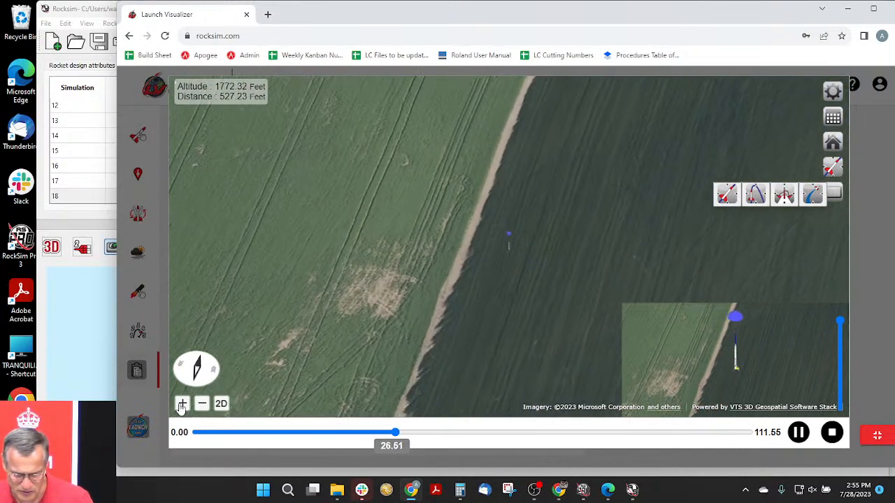
- In the flight profile preferences, enable Trajectory Path (Sustainer) and Extruded Flight Path
click(833, 90)
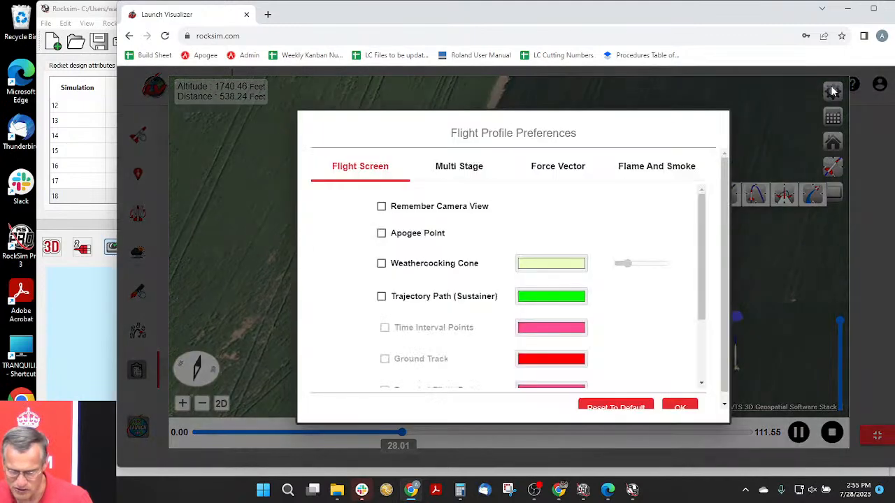
click(381, 296)
scroll(360, 298, down, 2)
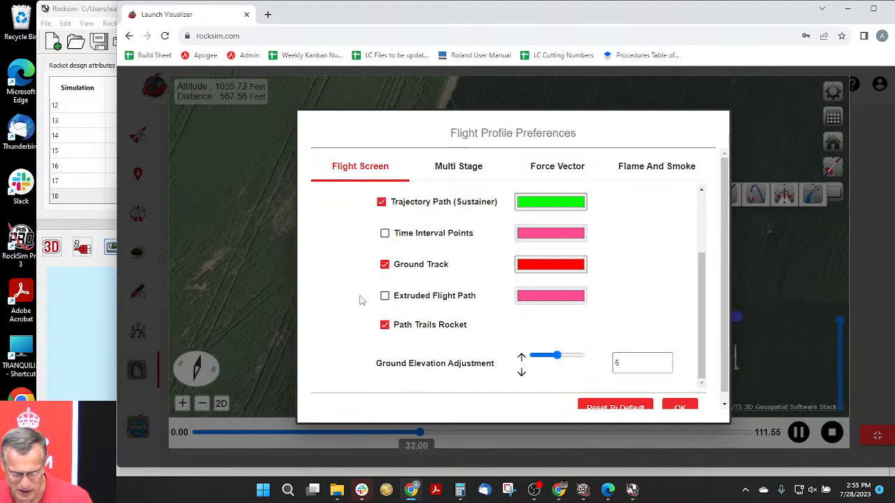
click(384, 296)
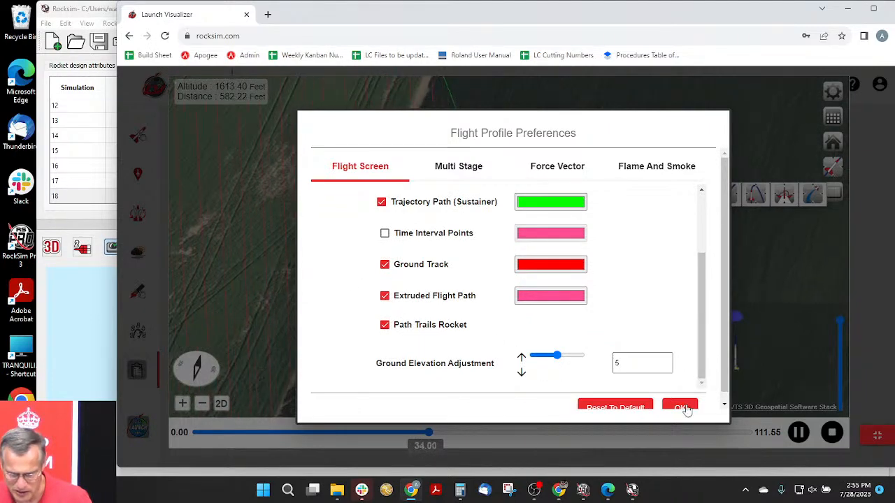
click(688, 408)
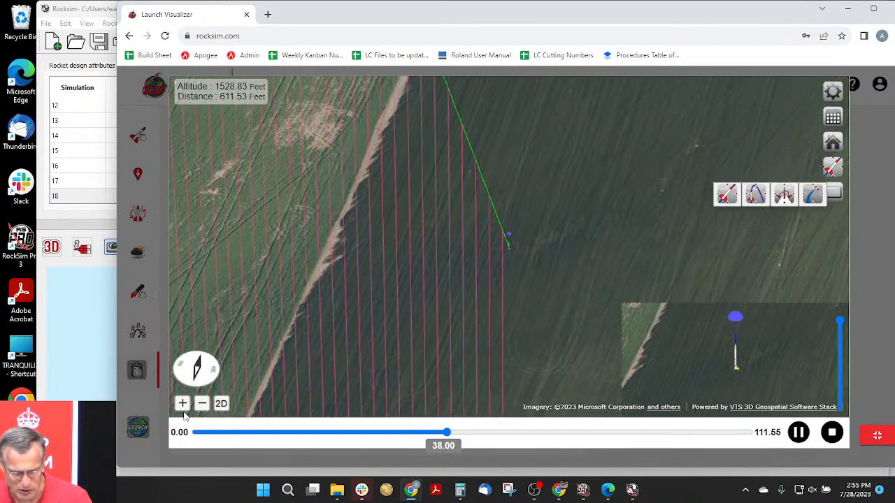
- Advance the flight playback to its end at 111.55 seconds to examine the complete trajectory and landing spot
click(207, 404)
click(207, 404)
click(206, 404)
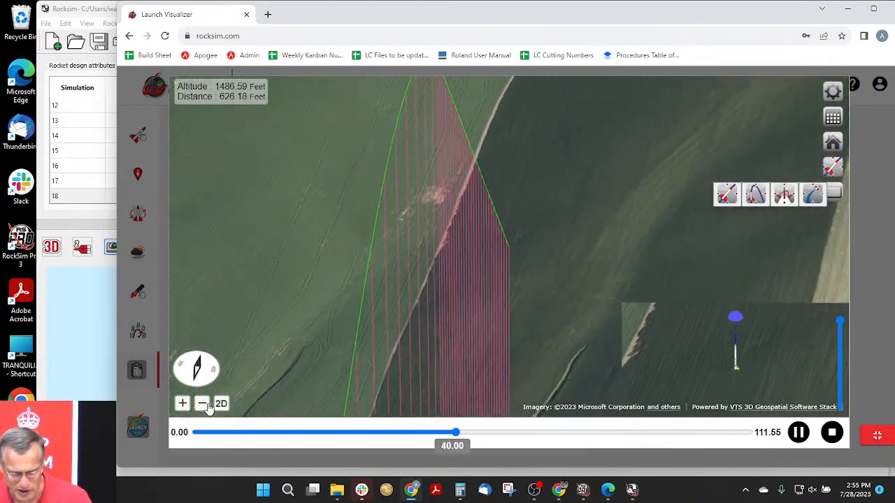
click(201, 404)
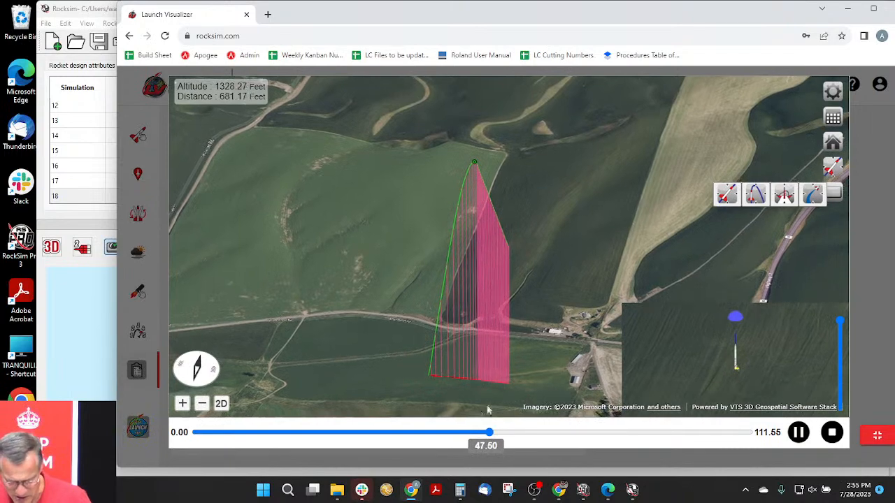
drag(520, 438, 755, 431)
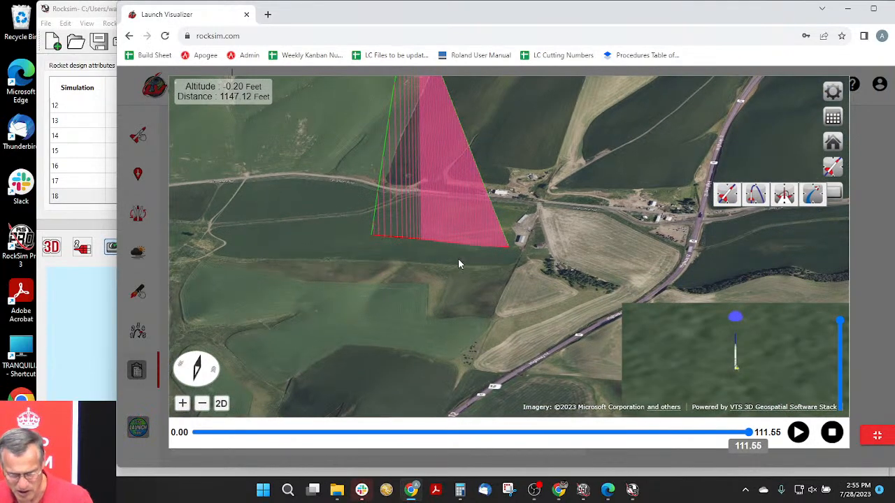
- Take a closer look at the landing spot, exit the full-screen flight view and open the launch site settings
scroll(507, 261, up, 5)
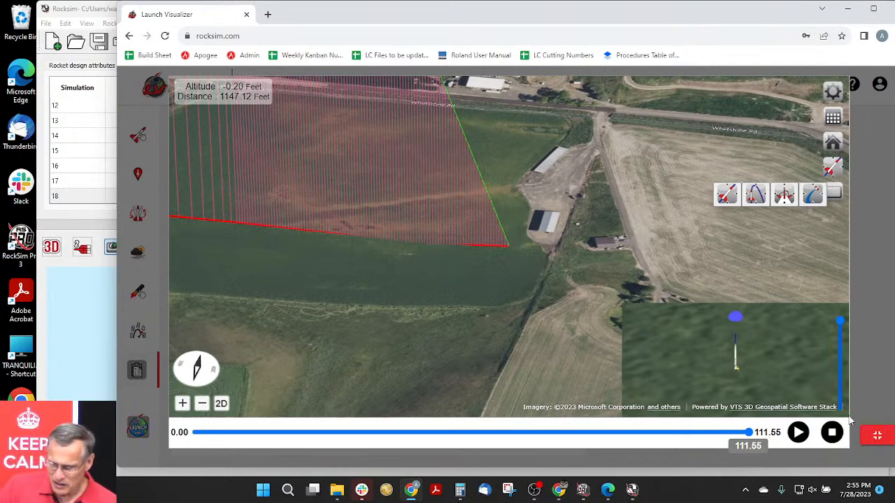
click(878, 437)
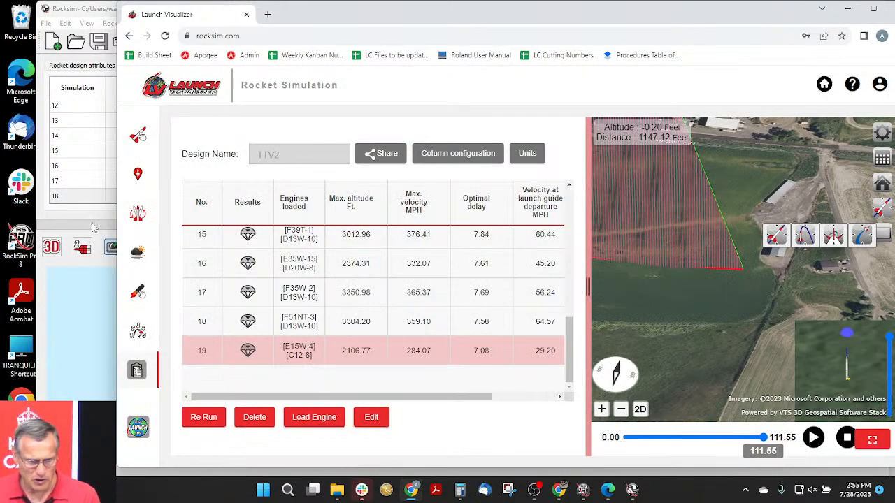
click(139, 174)
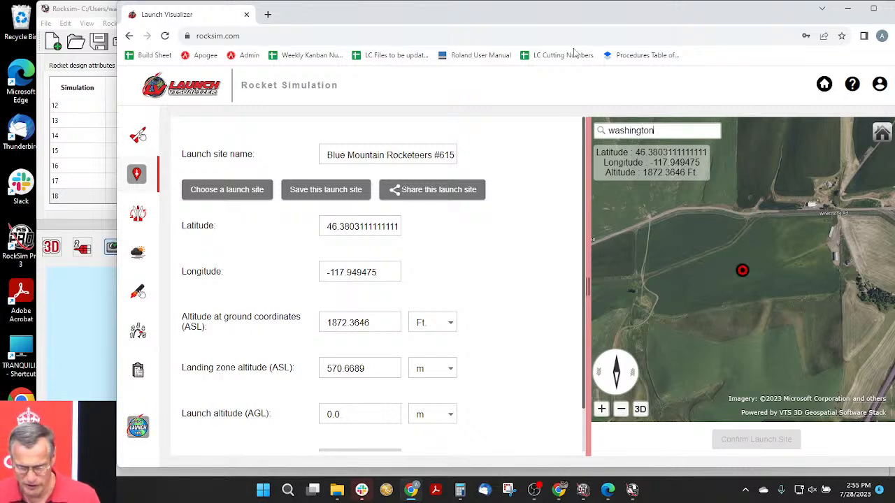
drag(568, 22, 518, 34)
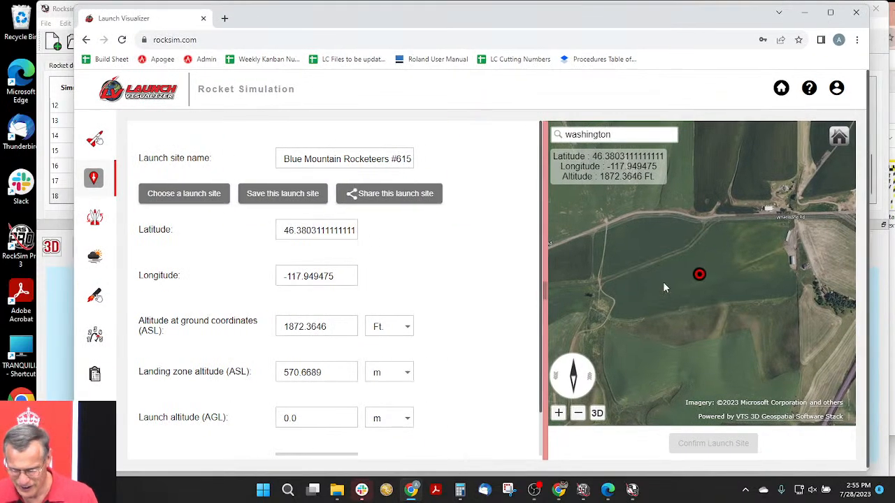
- Bring the map to the US East Coast, mark a point near Washington, D.C., and dismiss the Slack notification
scroll(667, 283, down, 5)
scroll(681, 277, down, 5)
scroll(756, 258, down, 5)
drag(750, 322, 678, 332)
scroll(675, 328, up, 5)
scroll(654, 292, up, 3)
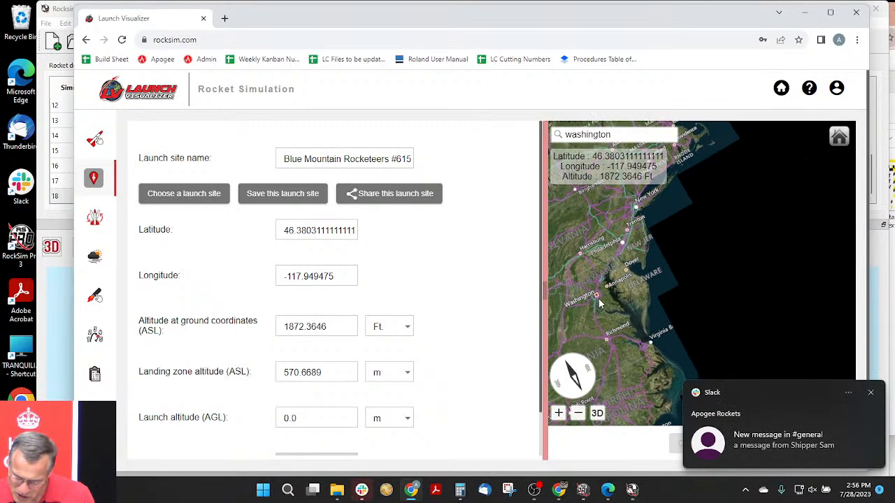
click(599, 302)
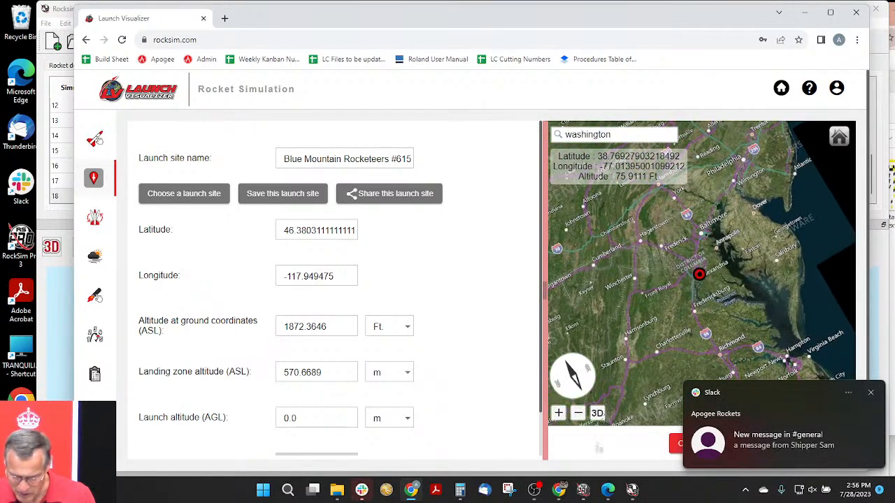
click(870, 393)
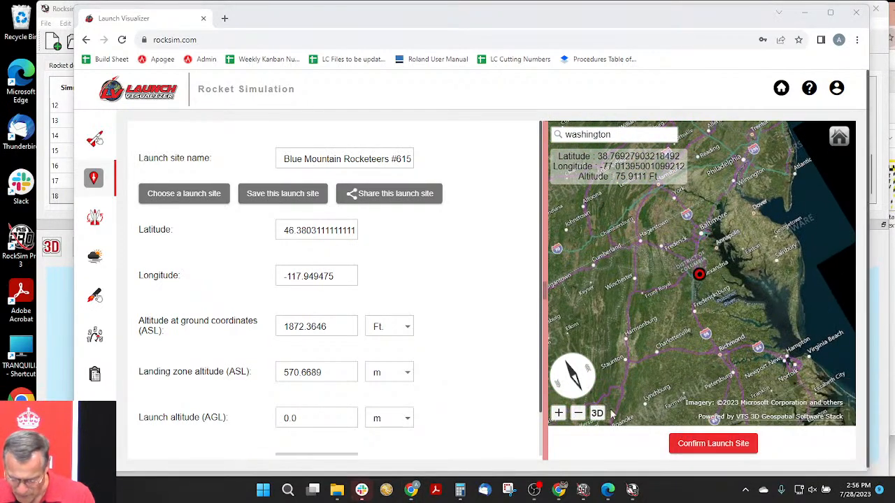
- Orient the launch site map to north and widen the map area
drag(566, 363, 539, 406)
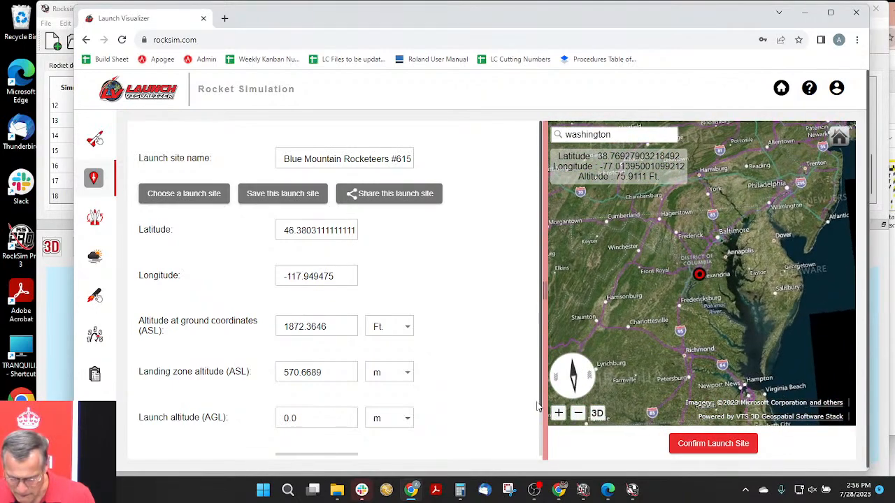
drag(507, 297, 355, 299)
scroll(624, 280, up, 5)
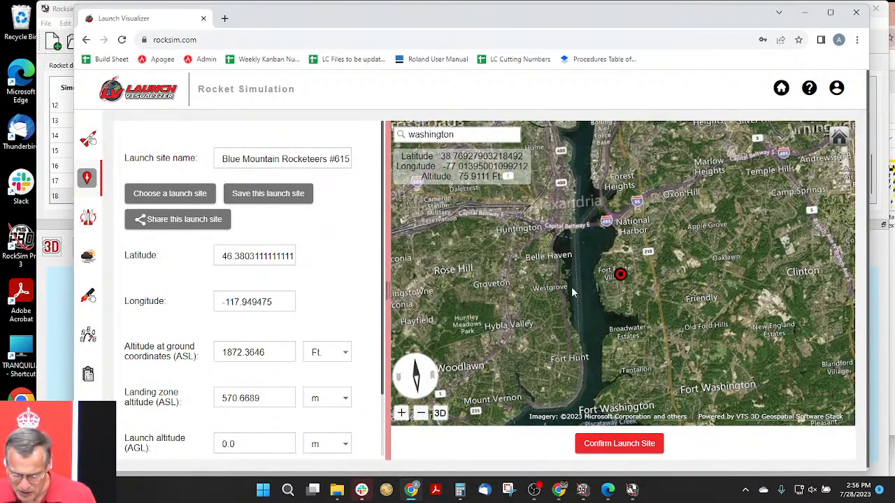
- Place the launch site on the tennis court in the White House's President's Park and confirm it
drag(574, 296, 587, 321)
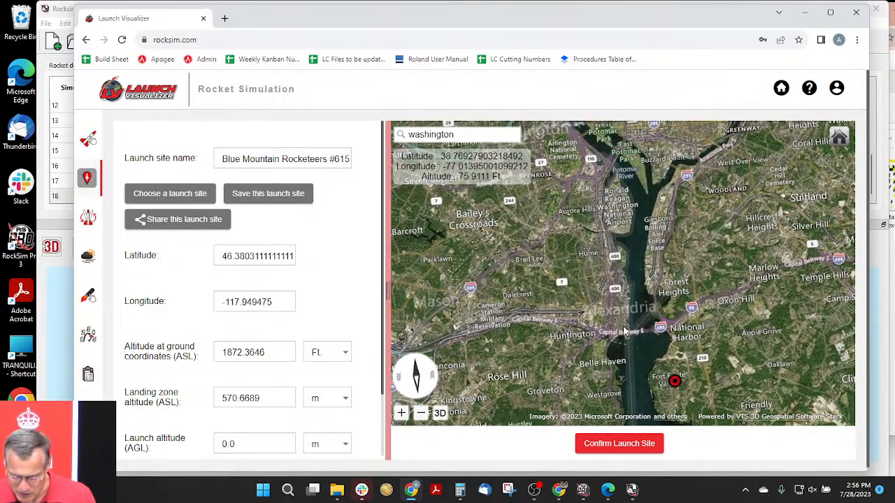
scroll(624, 331, up, 2)
scroll(657, 340, down, 4)
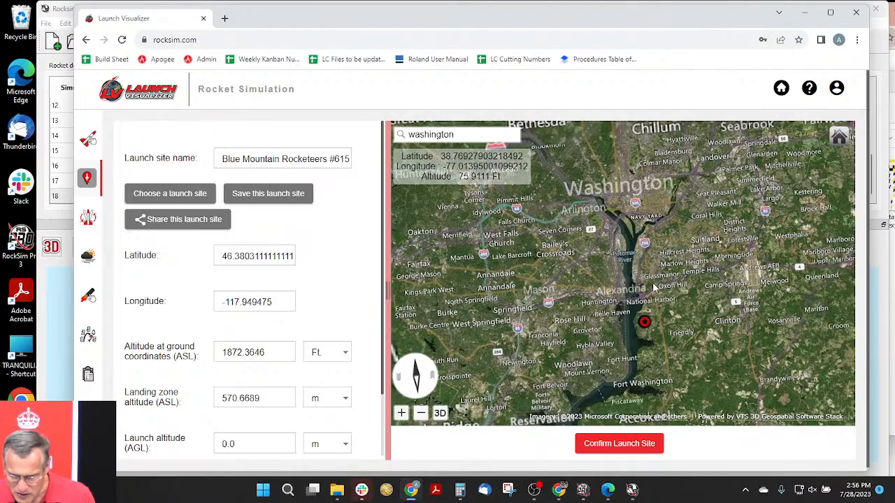
scroll(653, 285, up, 5)
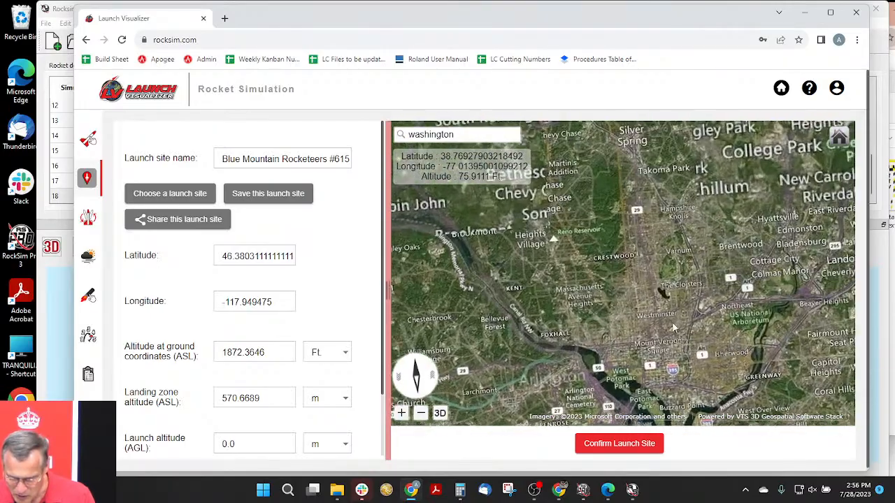
scroll(660, 312, up, 2)
drag(678, 361, 640, 296)
scroll(639, 295, up, 2)
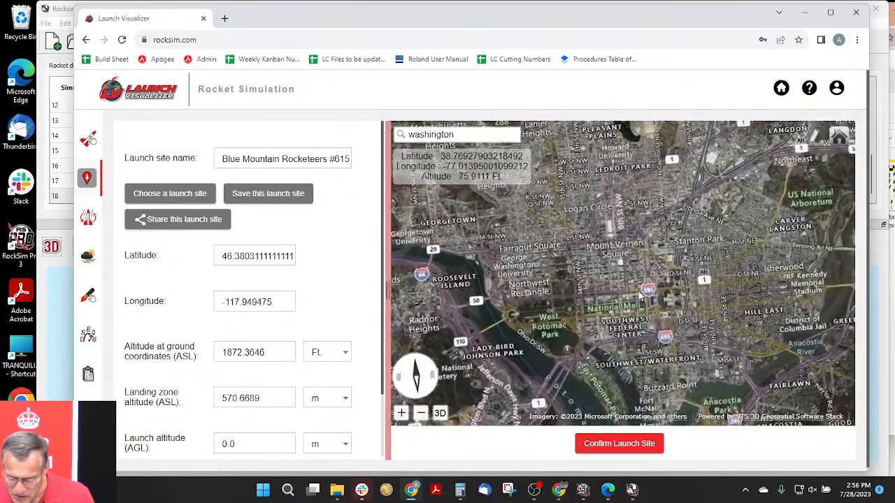
scroll(566, 328, up, 2)
drag(565, 329, 591, 319)
scroll(601, 234, up, 3)
drag(647, 229, 579, 283)
scroll(579, 283, up, 3)
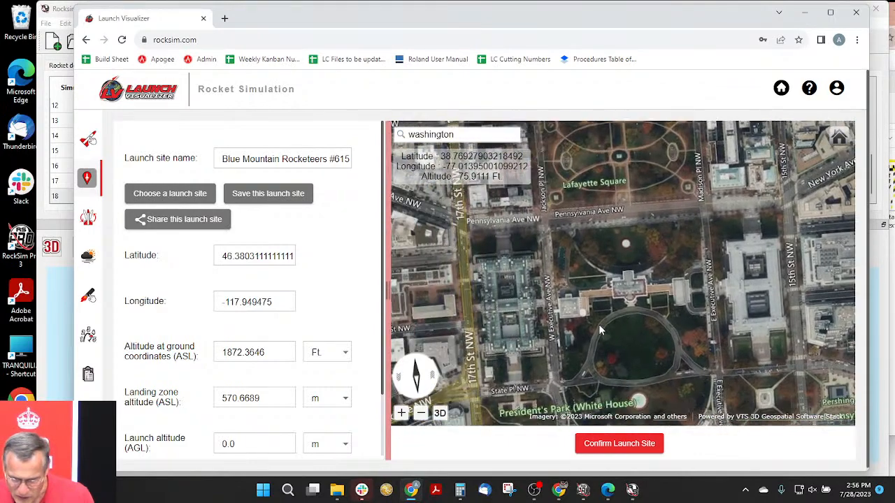
drag(641, 316, 644, 306)
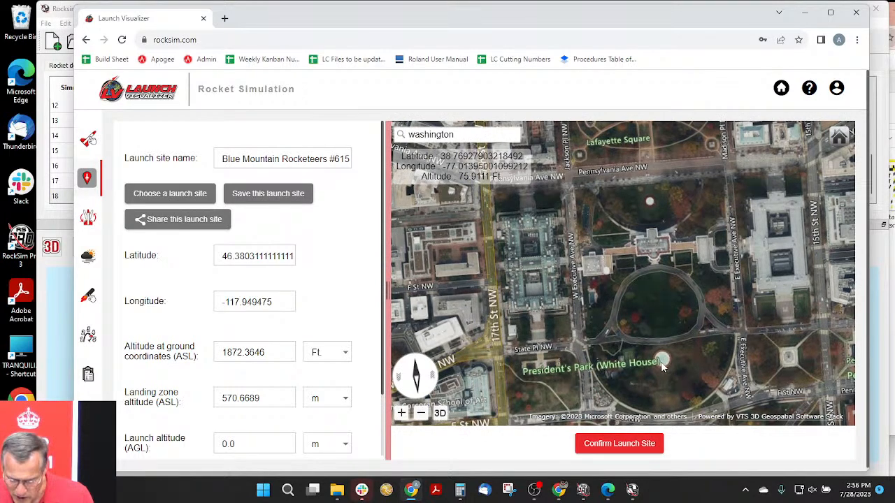
scroll(660, 362, up, 3)
drag(643, 316, 640, 295)
scroll(582, 268, up, 3)
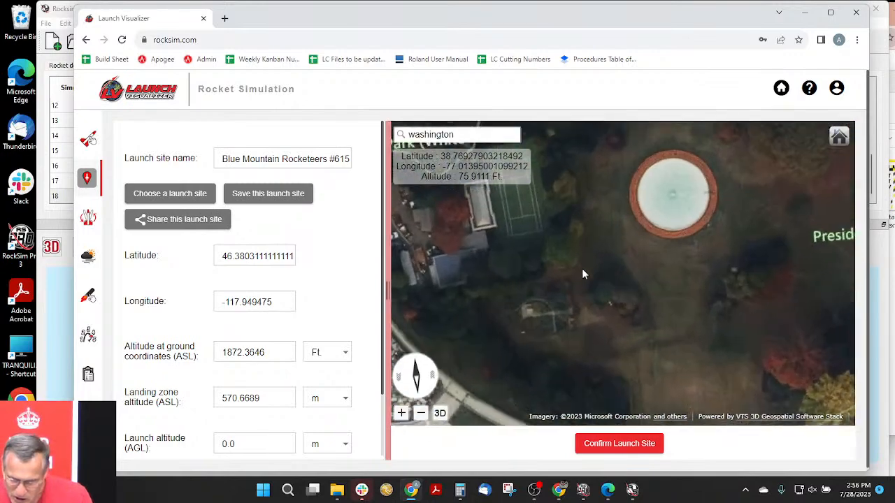
drag(709, 290, 750, 311)
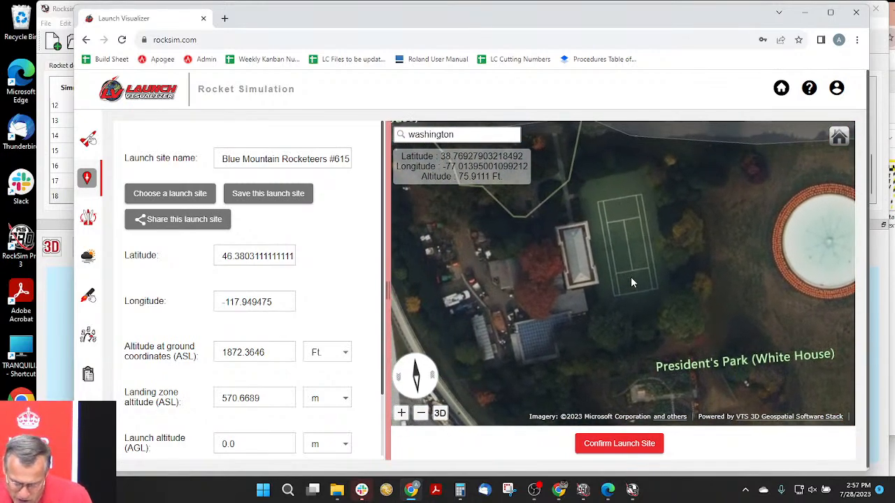
click(627, 239)
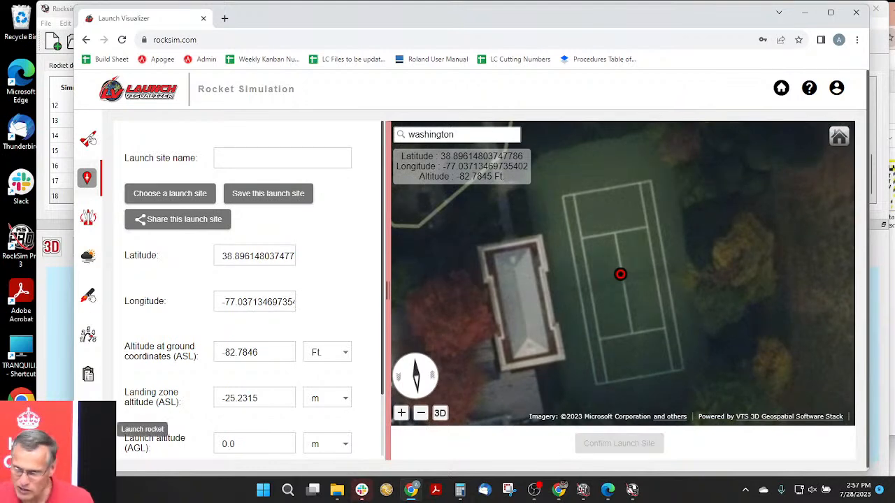
- Run the TTV2 simulation from the new launch site without adding a comment
drag(257, 20, 293, 16)
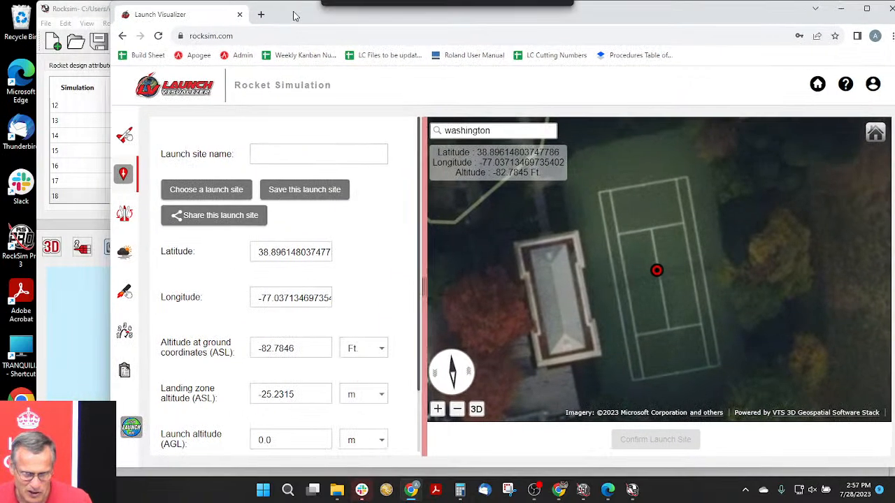
click(130, 430)
click(673, 323)
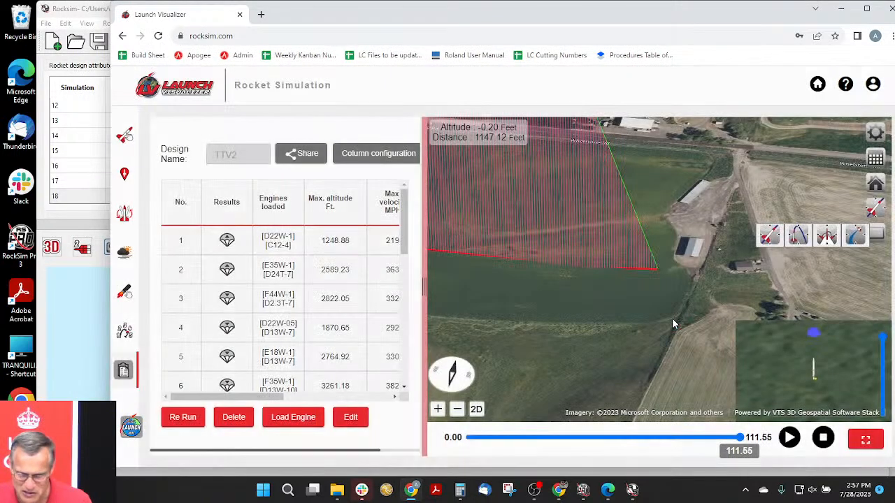
click(129, 434)
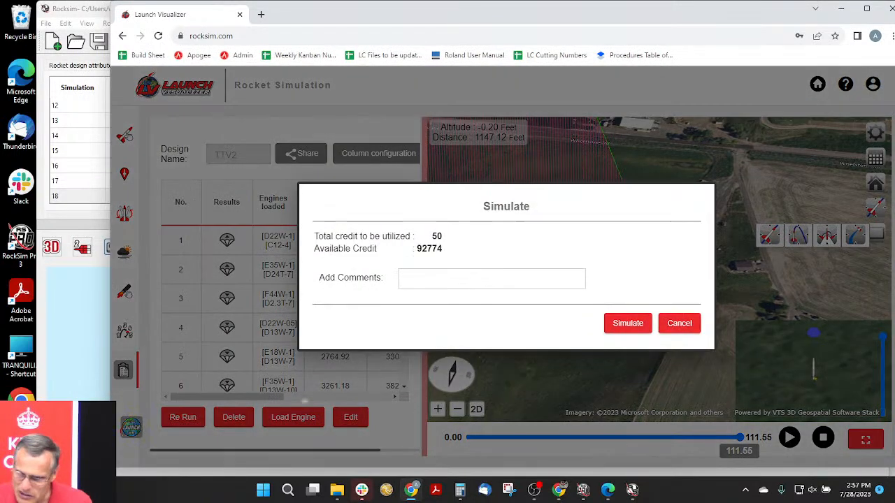
click(627, 324)
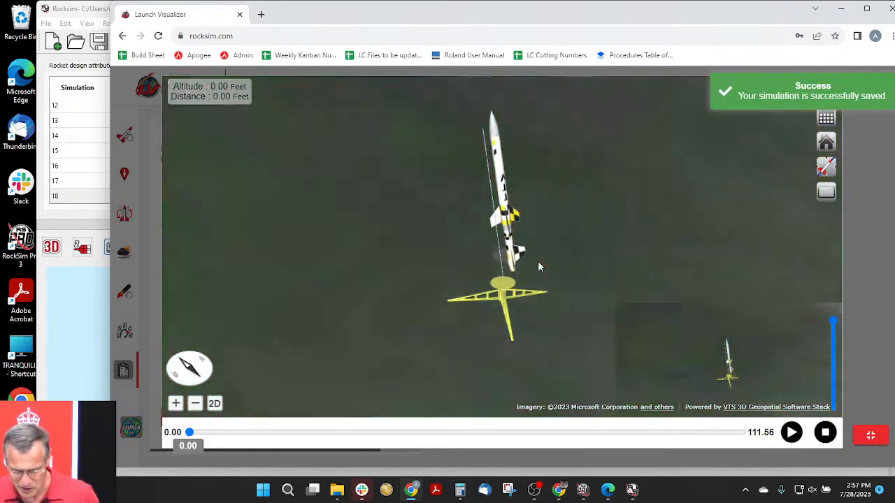
- Play the flight over the White House grounds in a wide view and advance it to its end at 111.56 seconds
scroll(541, 269, down, 6)
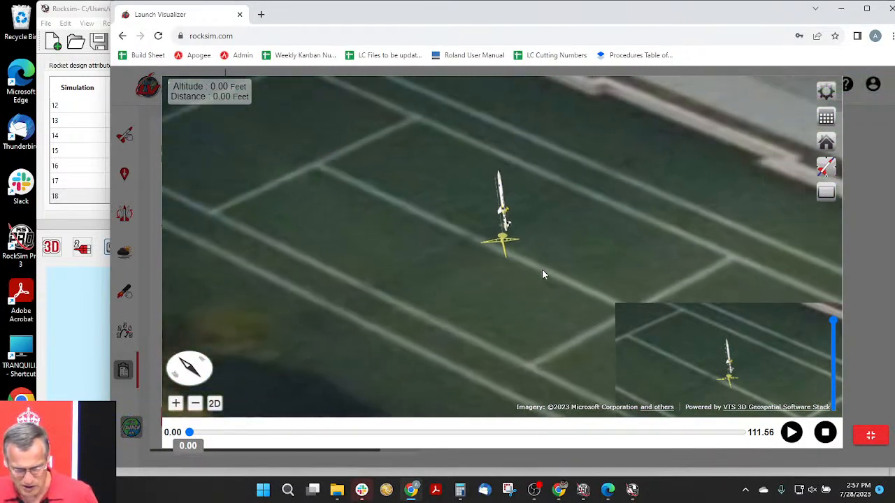
scroll(542, 272, down, 8)
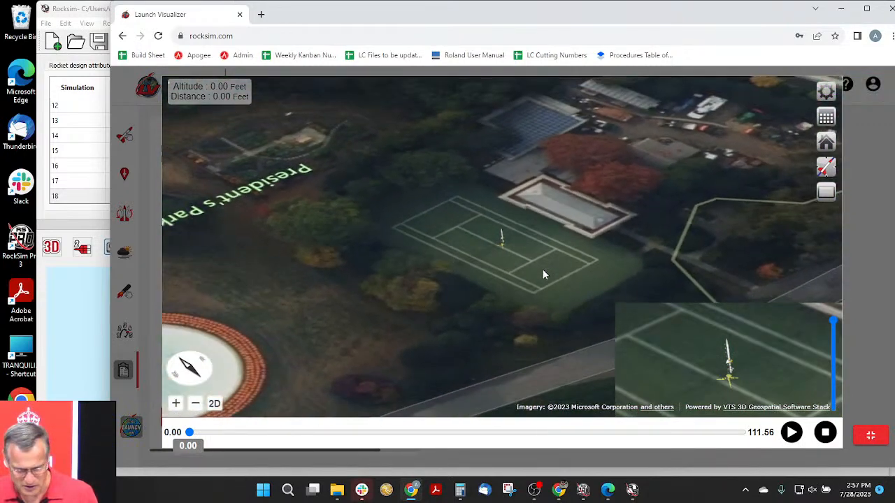
scroll(542, 274, down, 5)
drag(363, 317, 332, 315)
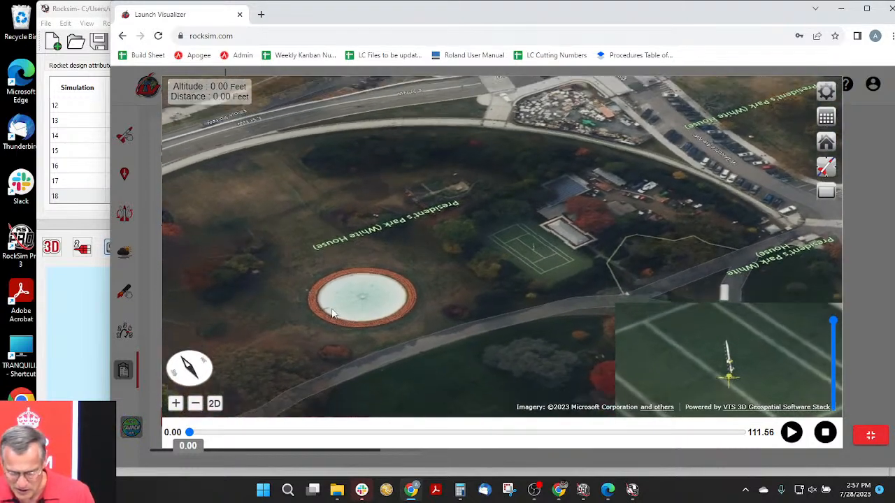
scroll(556, 240, down, 5)
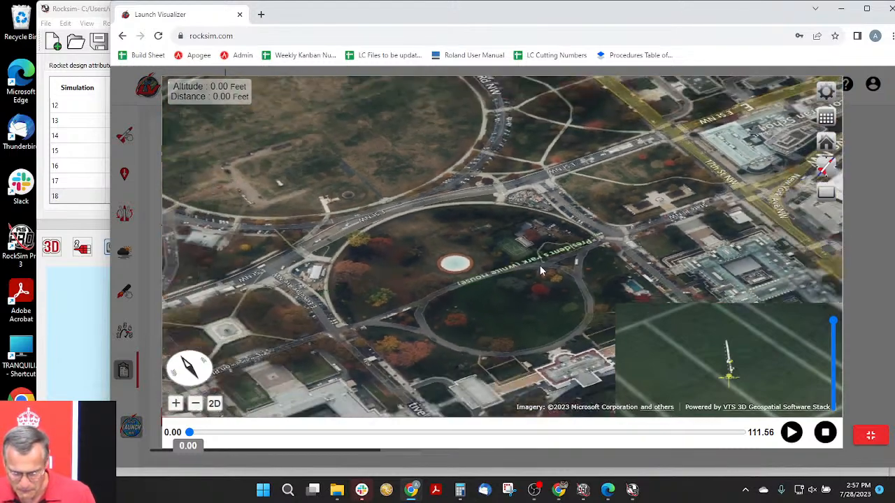
drag(540, 269, 527, 244)
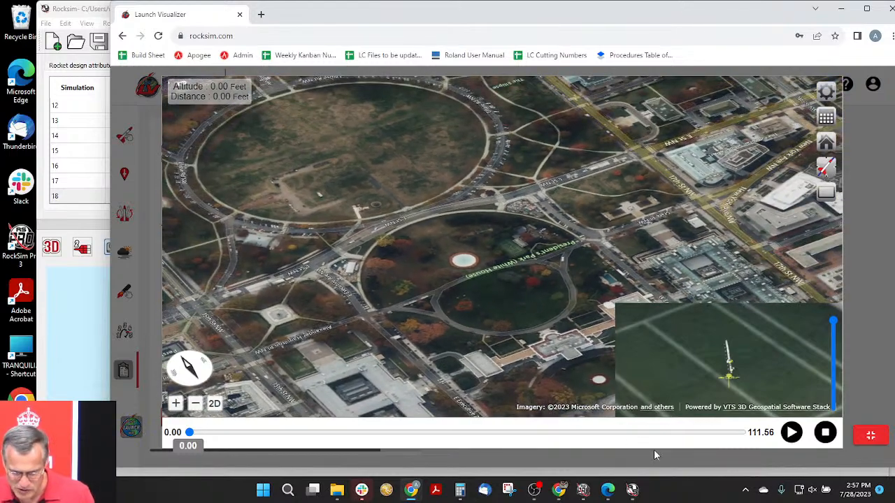
click(792, 433)
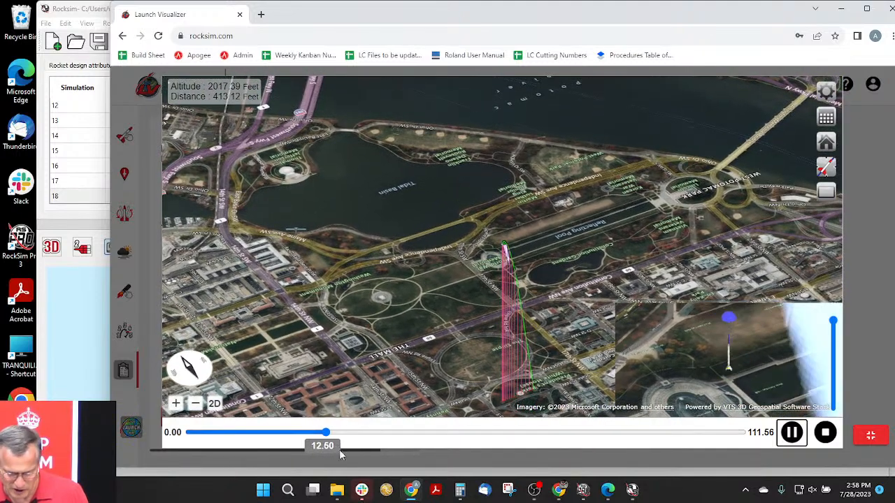
drag(427, 444, 744, 432)
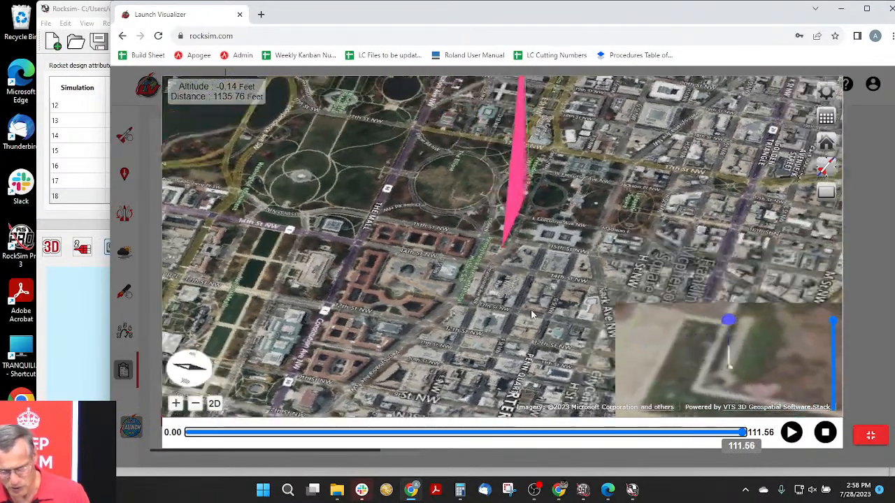
- Examine the complete trajectory from a north-facing view and inspect the rocket's landing spot up close
drag(531, 314, 564, 290)
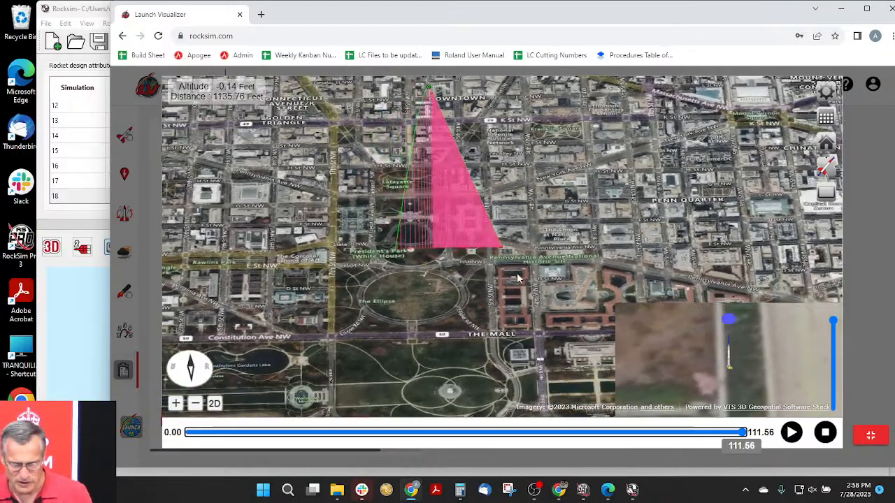
scroll(517, 278, up, 5)
scroll(509, 277, up, 5)
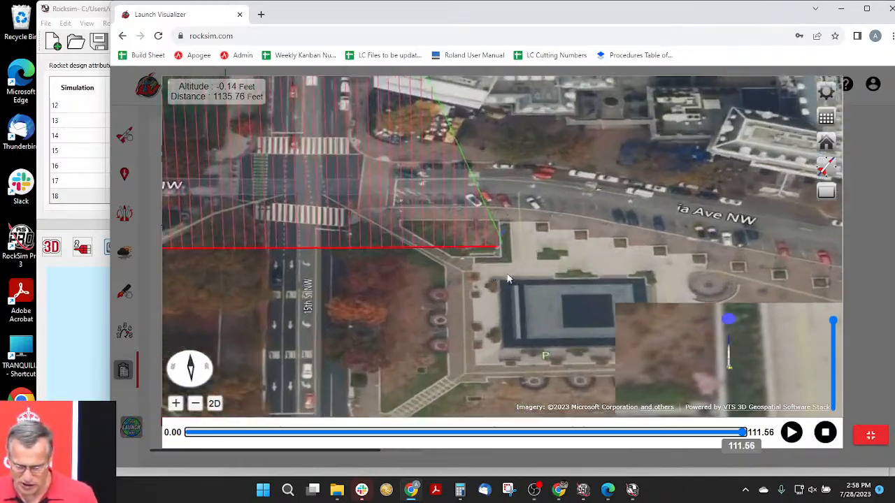
scroll(498, 272, up, 2)
drag(489, 279, 520, 231)
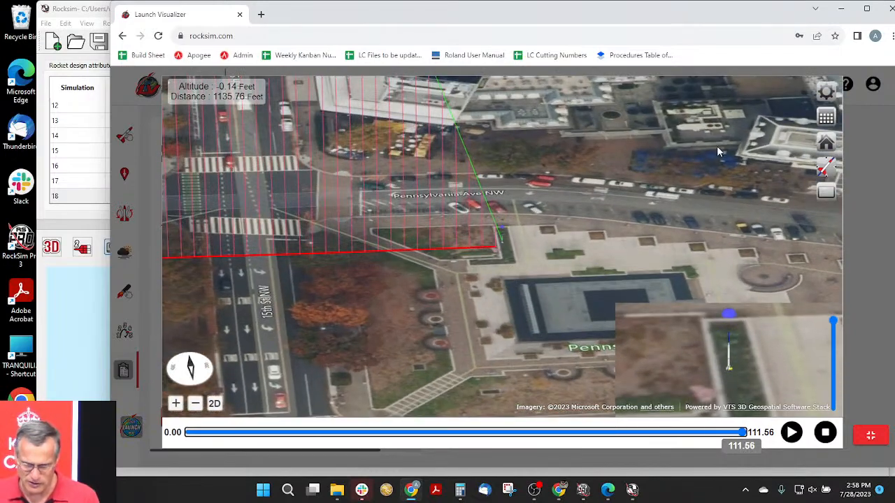
drag(778, 16, 769, 15)
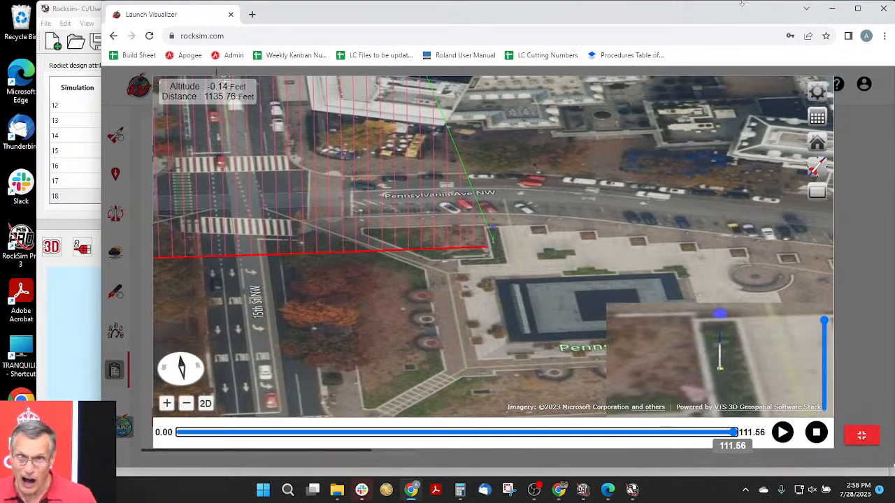